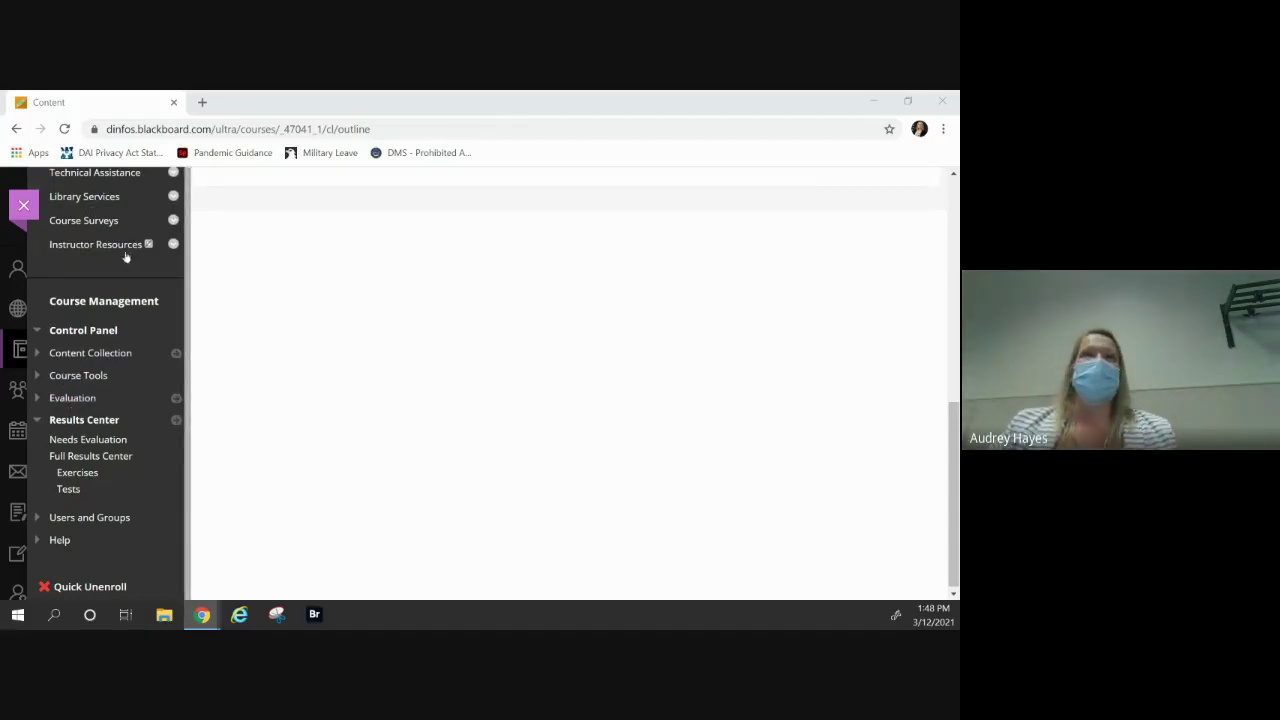
Expand Course Tools in the course's Control Panel and open Blackboard Collaborate Ultra.
scroll(135, 283, "up", 2)
scroll(135, 283, "up", 4)
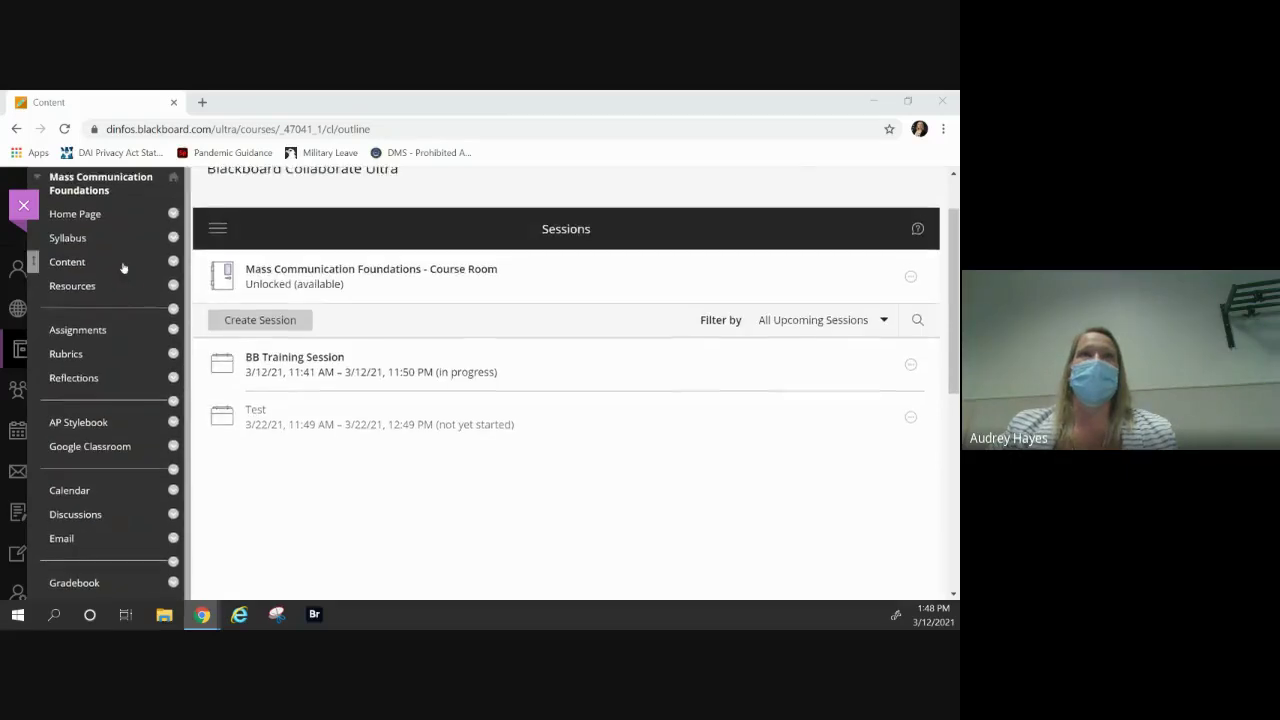
scroll(103, 395, "down", 6)
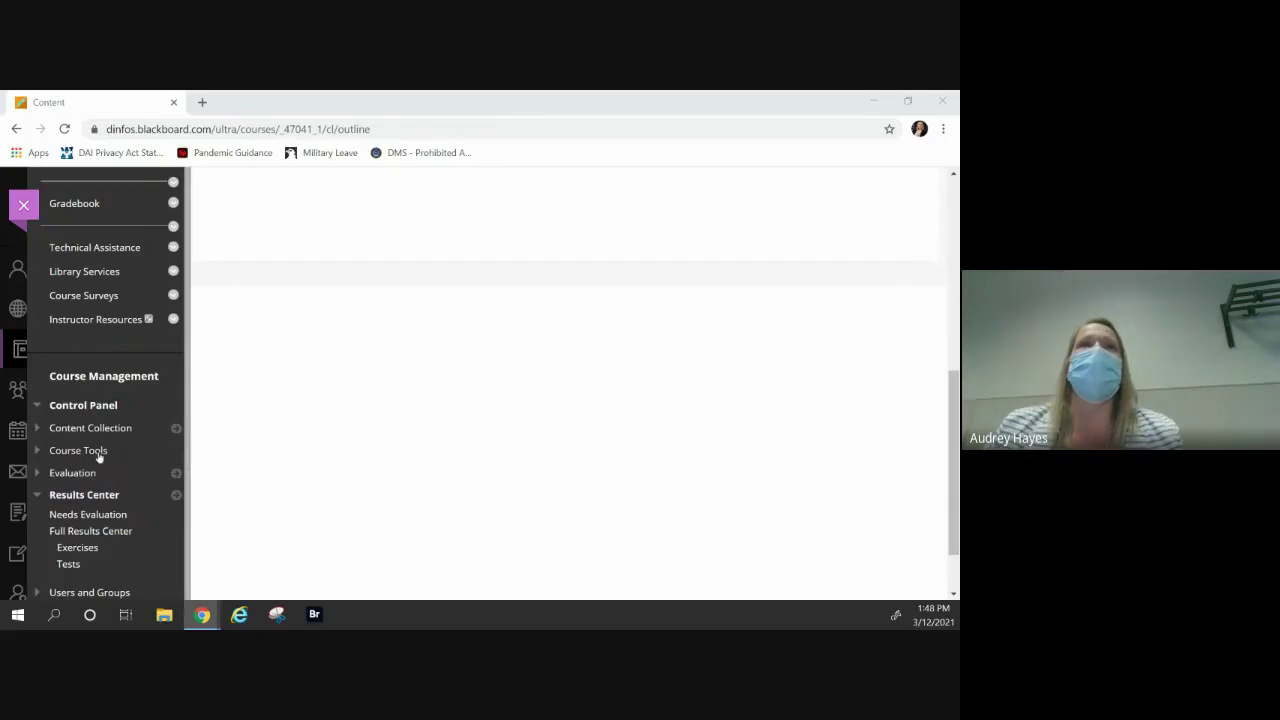
left_click(92, 452)
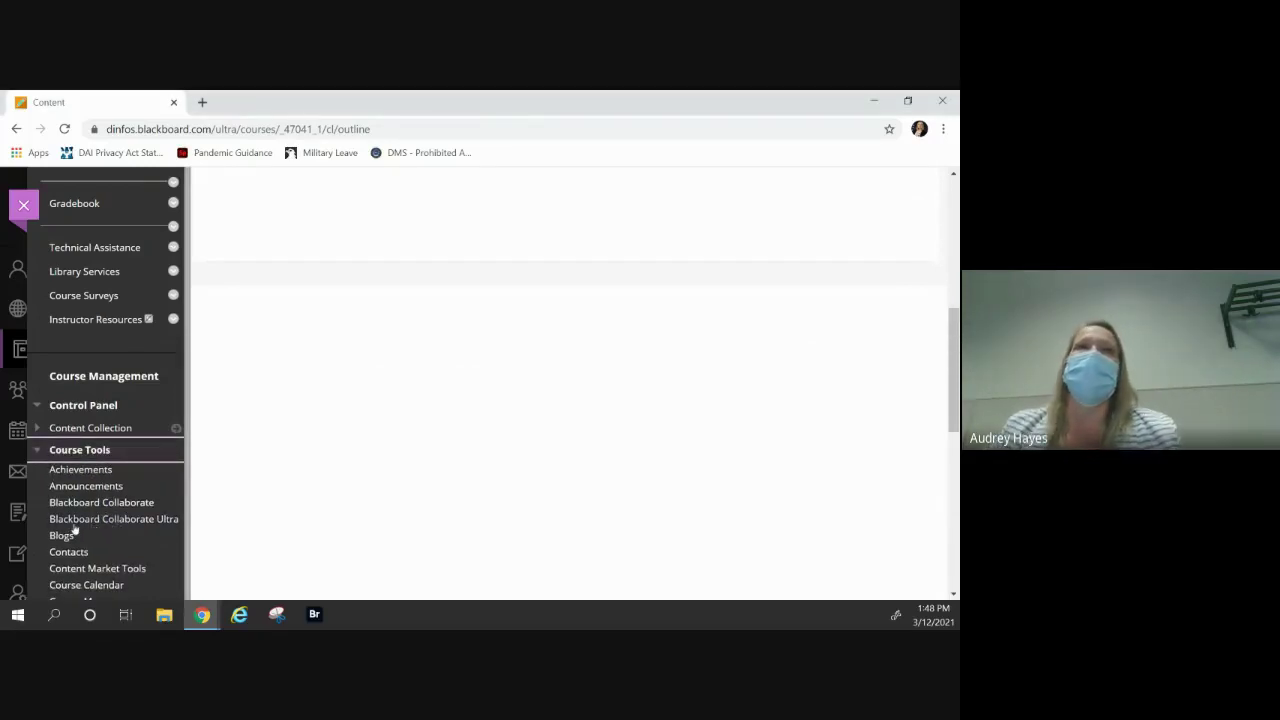
left_click(124, 527)
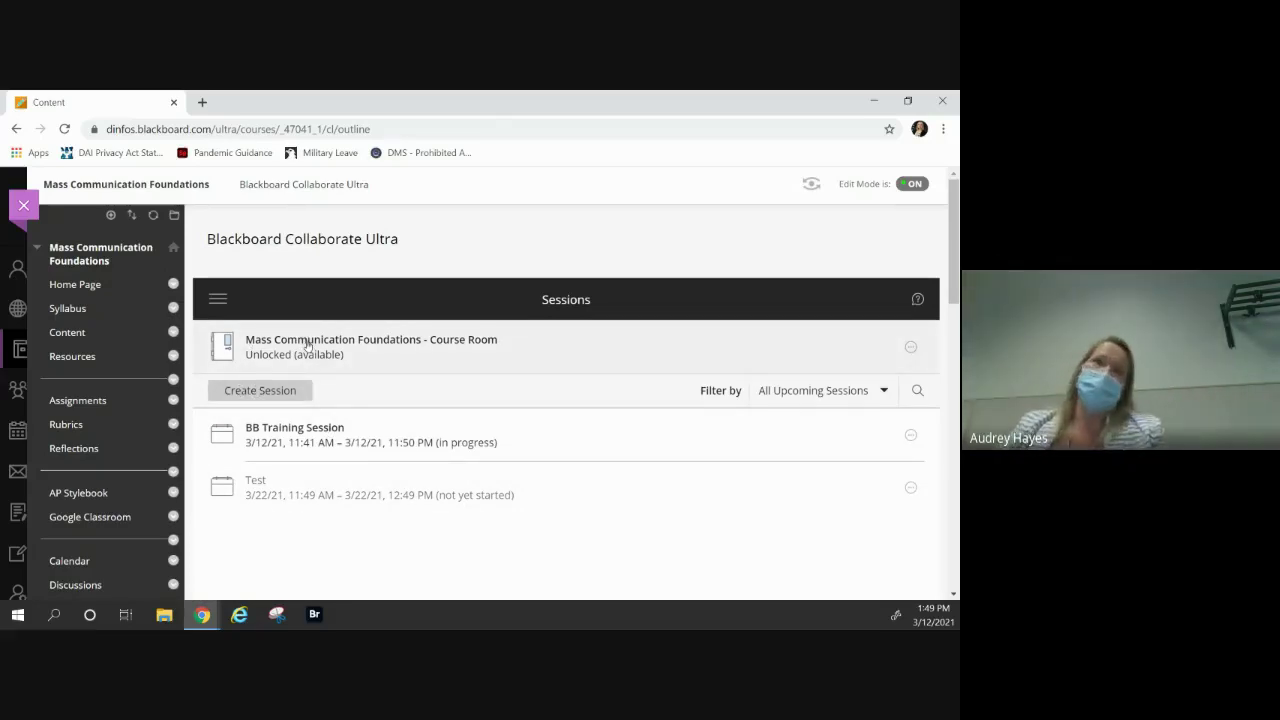
left_click(253, 390)
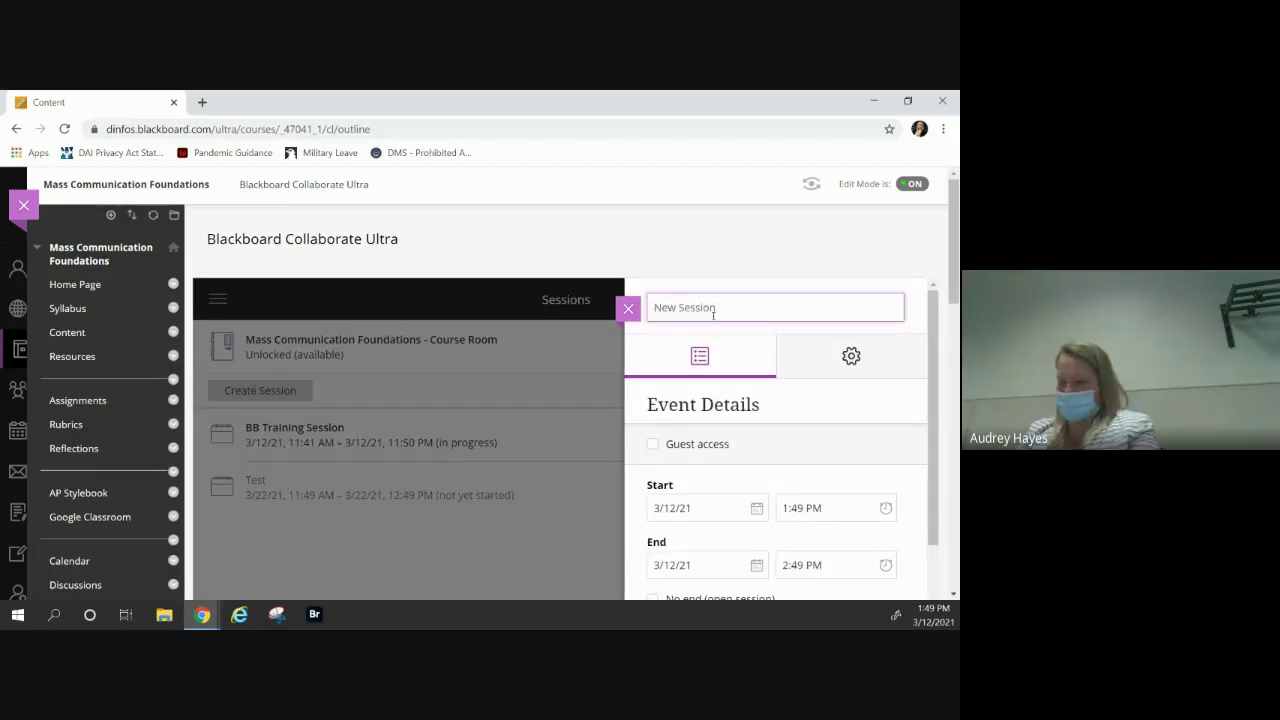
type("Test")
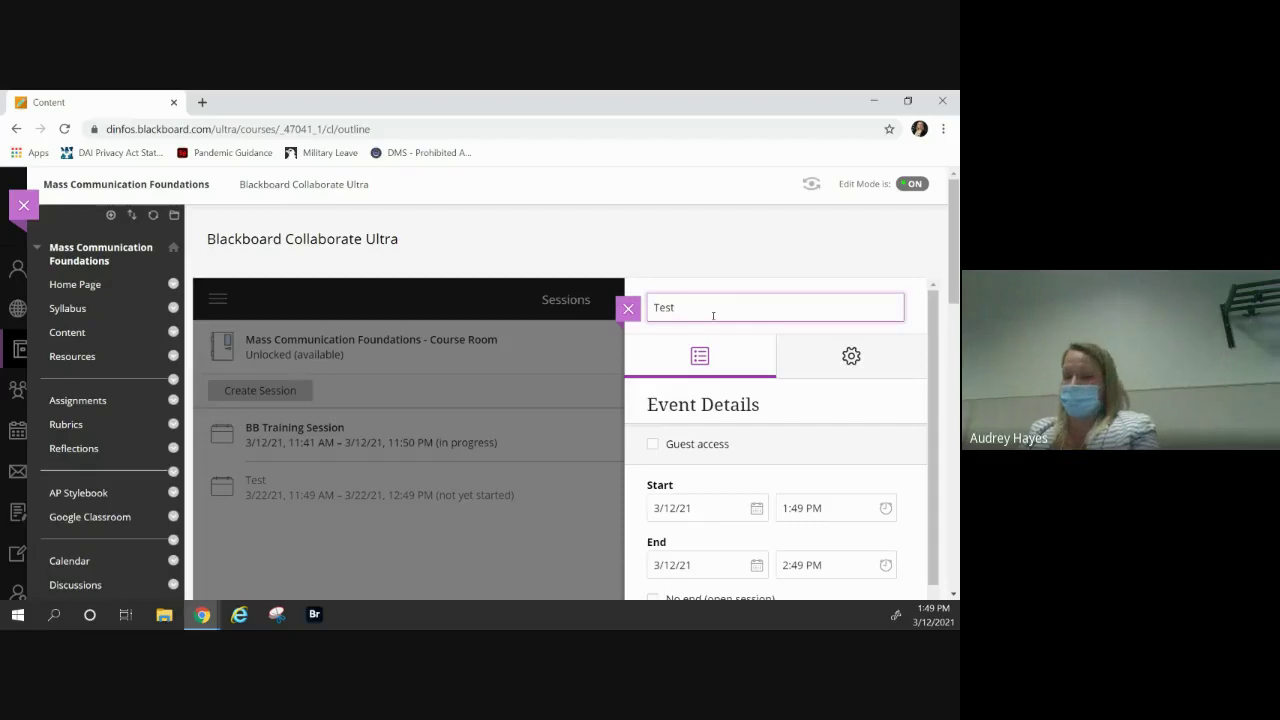
type(" Session")
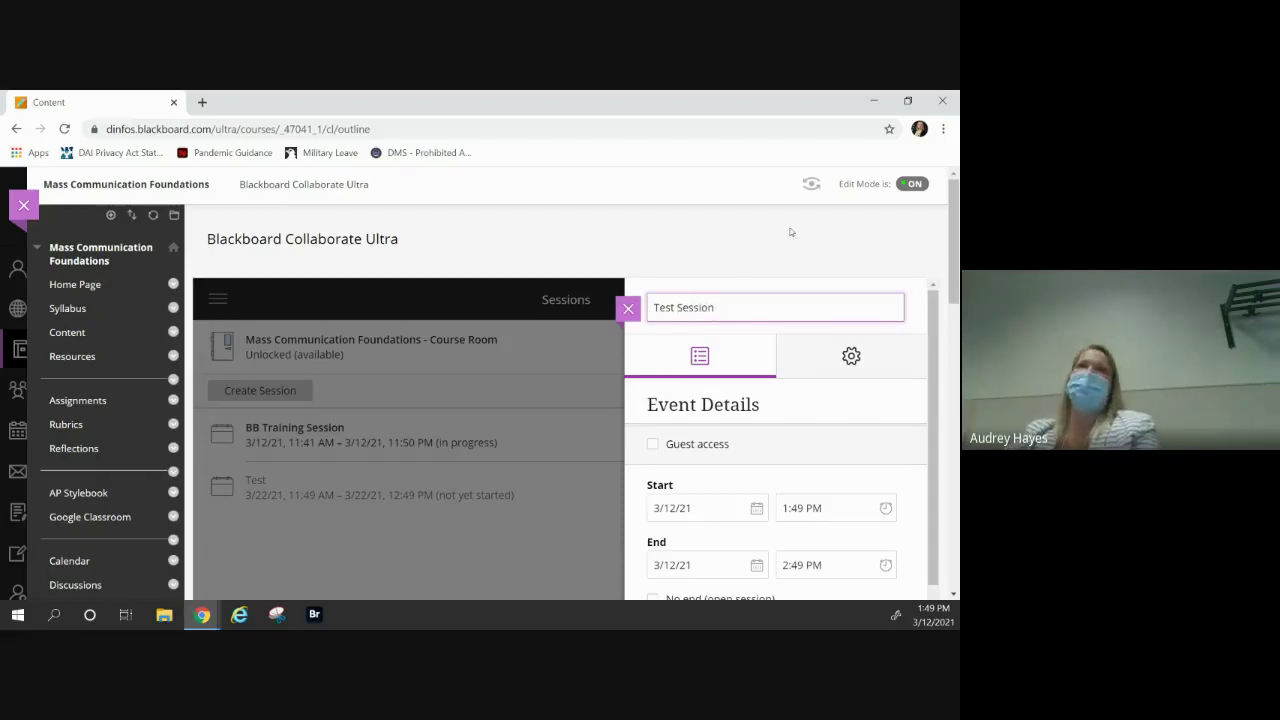
scroll(692, 455, "down", 1)
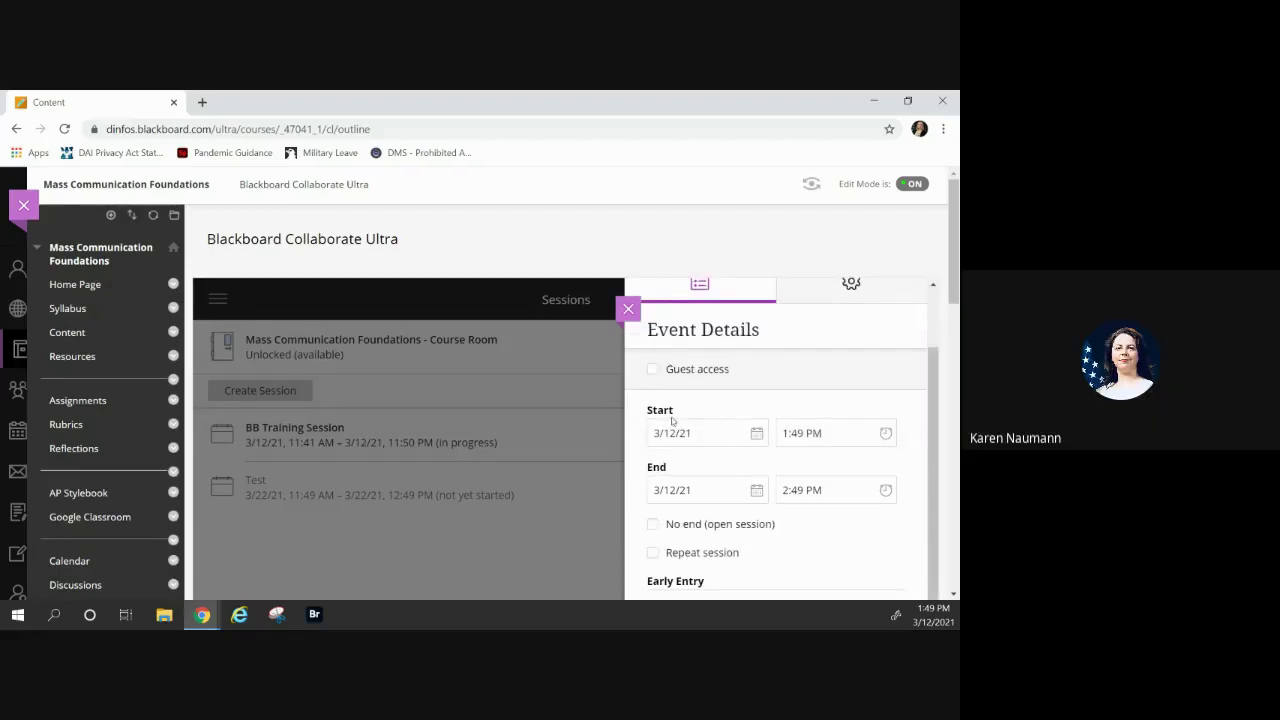
scroll(688, 412, "up", 1)
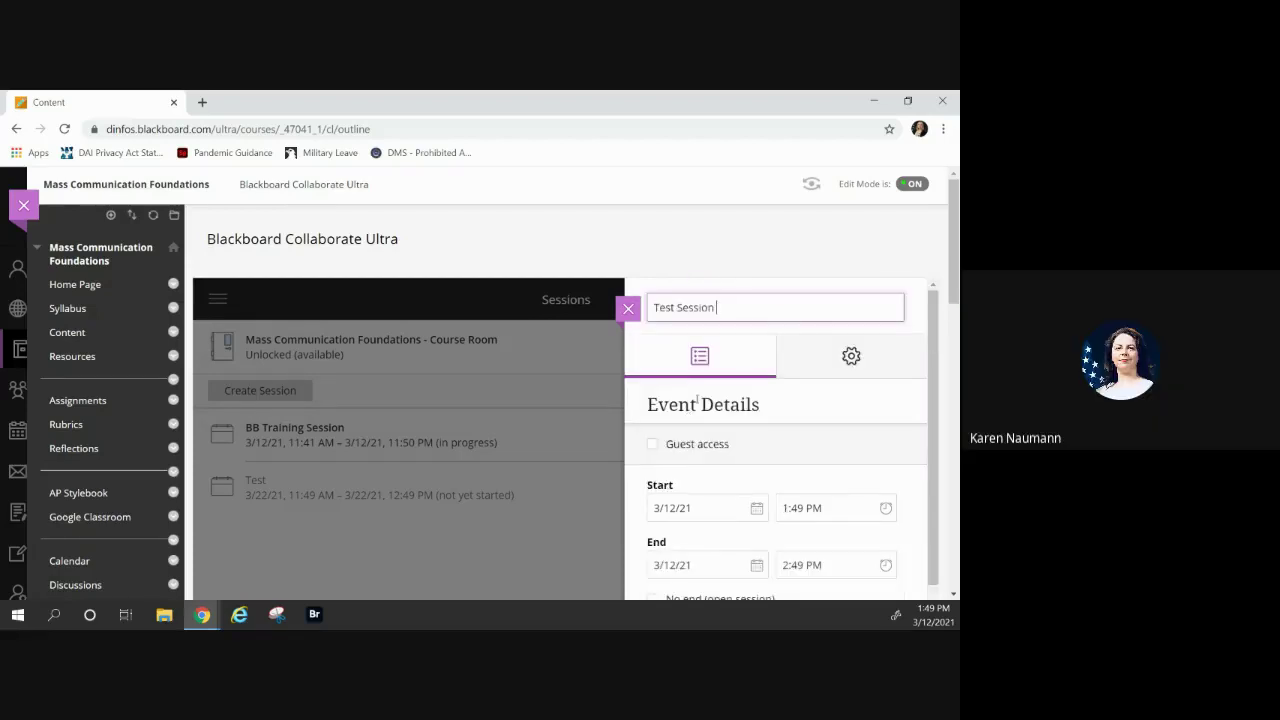
left_click(630, 309)
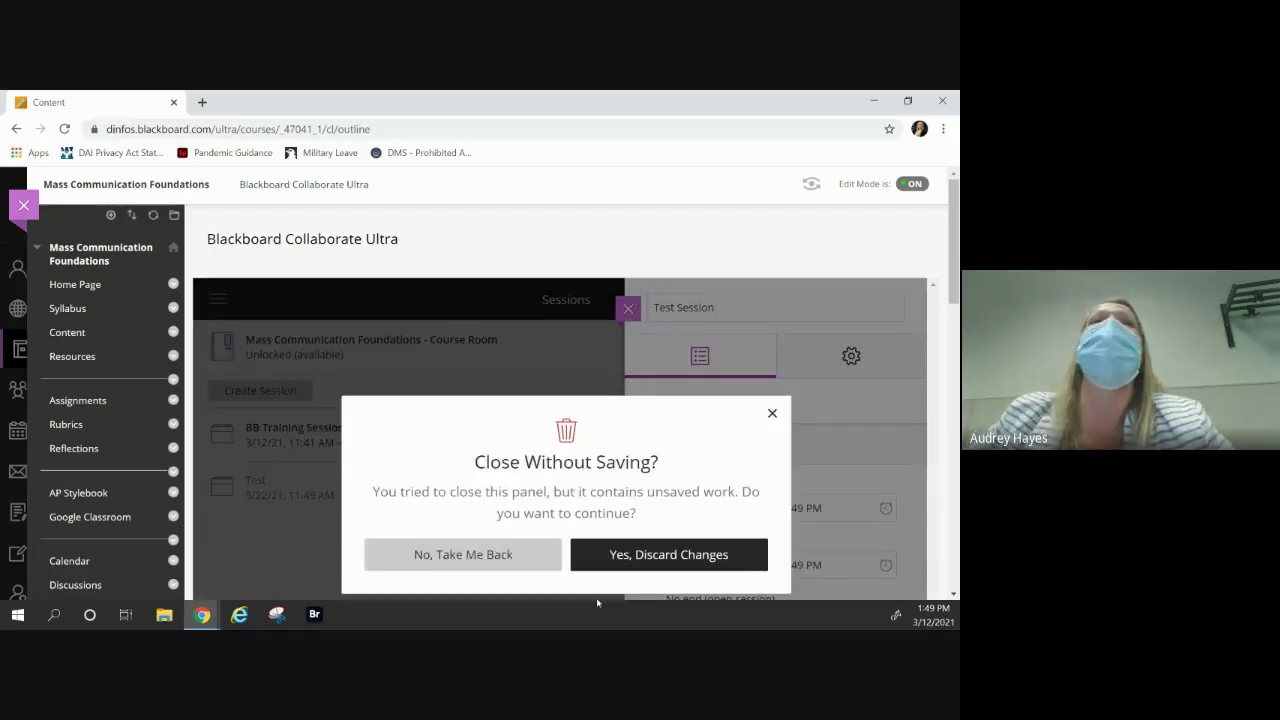
left_click(645, 555)
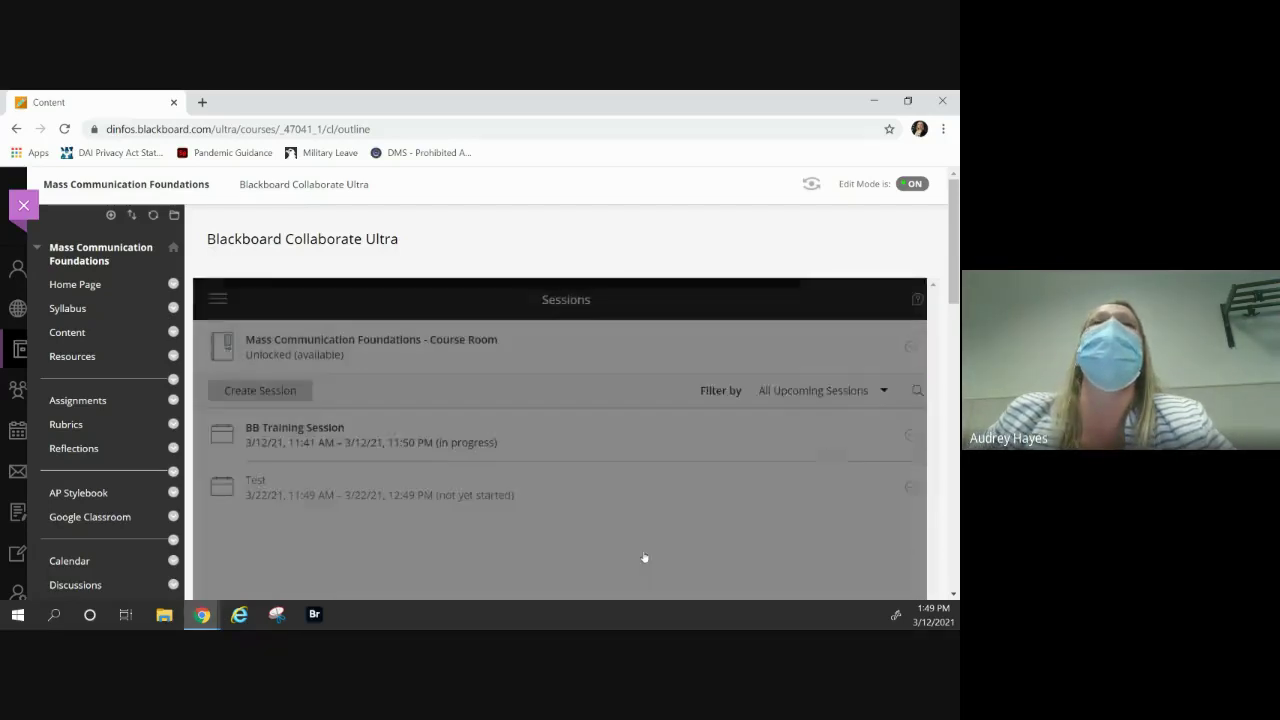
View the event details of the Mass Communication Foundations course room.
scroll(611, 536, "down", 2)
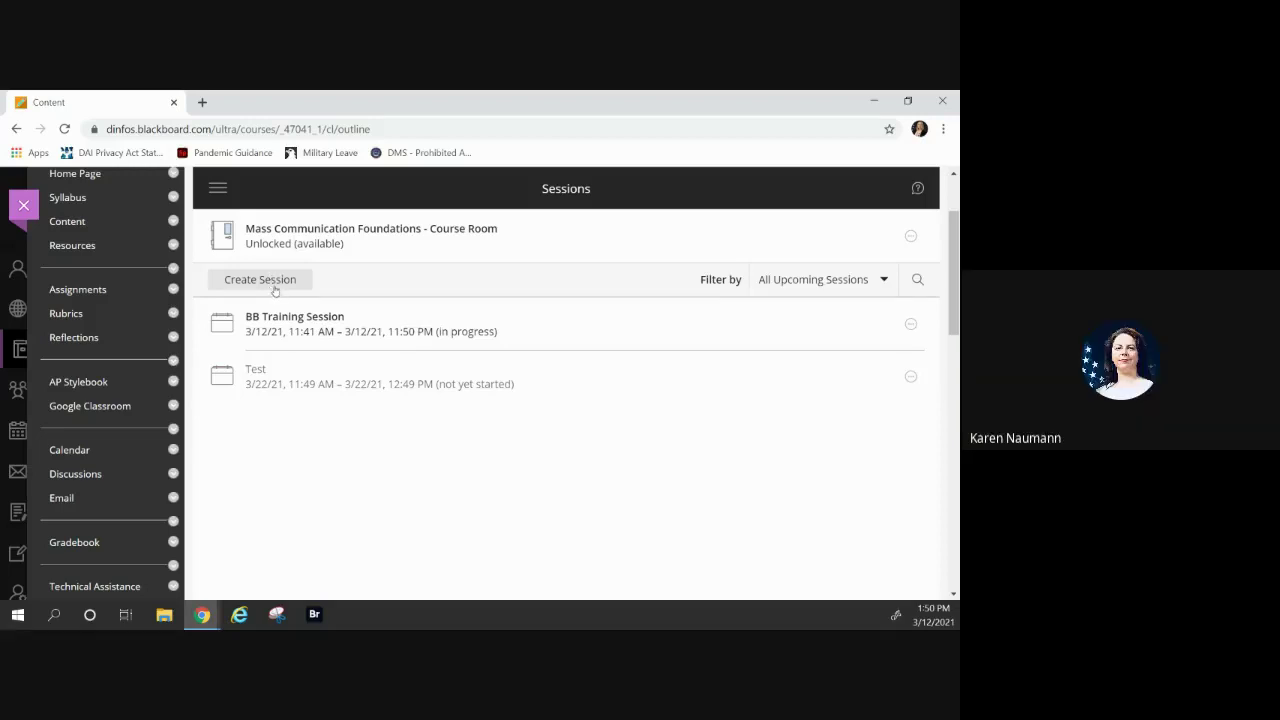
left_click(365, 236)
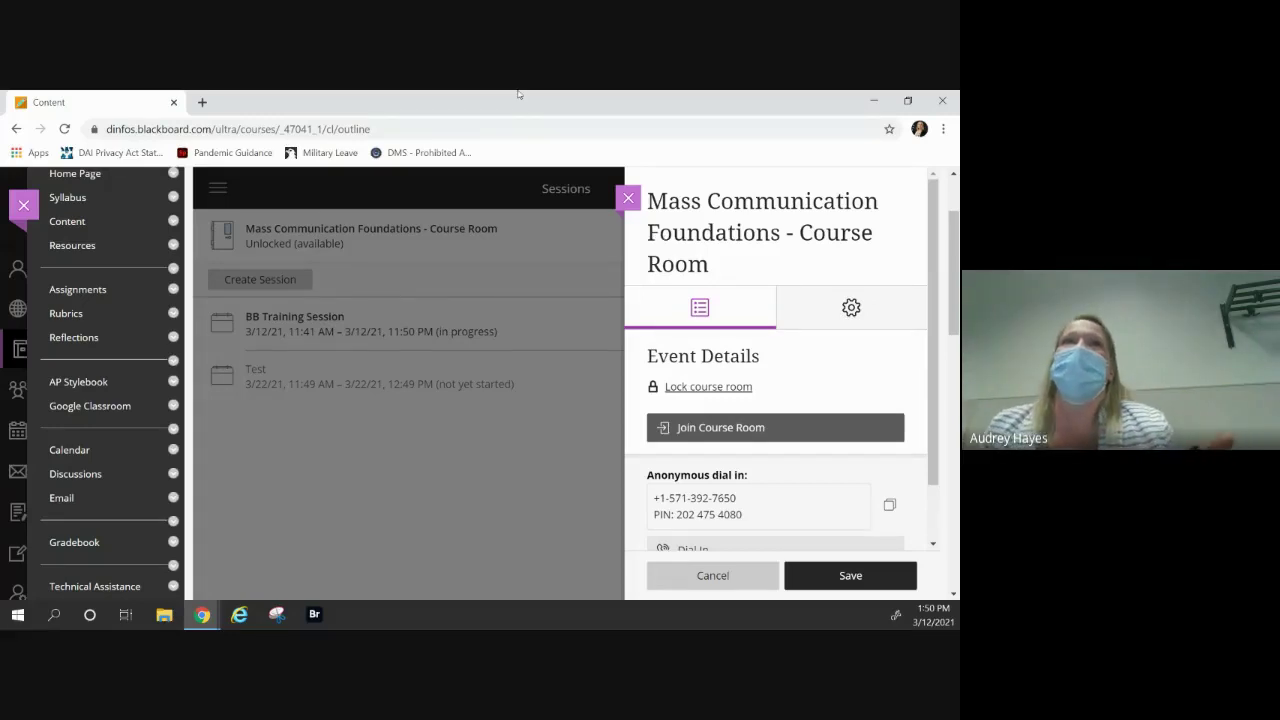
Open the course Home Page's customization settings and look through the Color Palette Library.
scroll(107, 362, "up", 1)
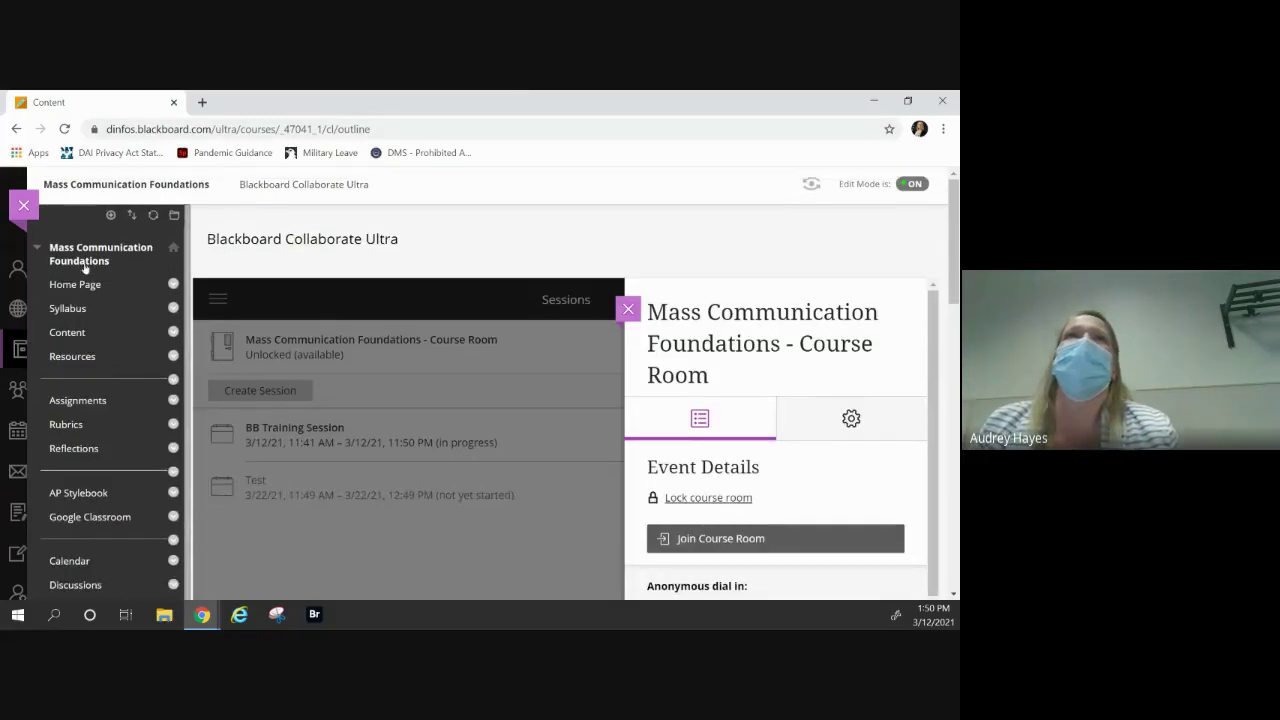
left_click(86, 287)
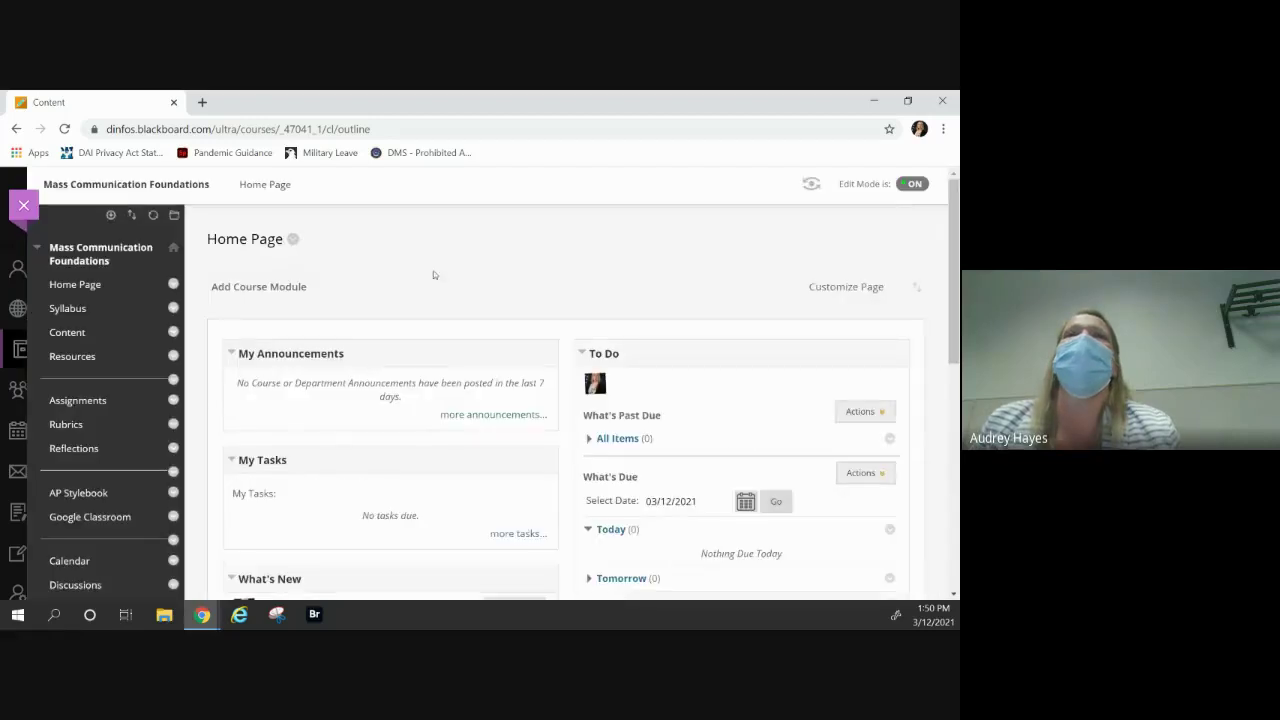
left_click(845, 294)
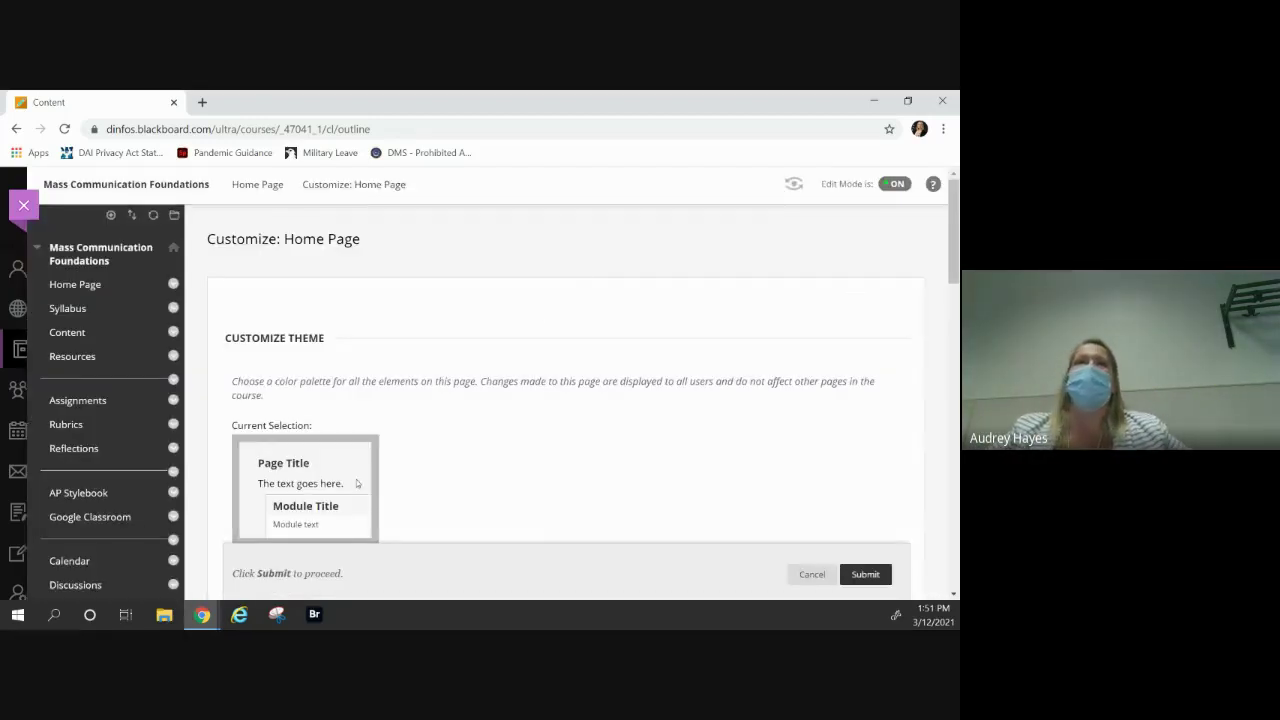
scroll(450, 468, "down", 2)
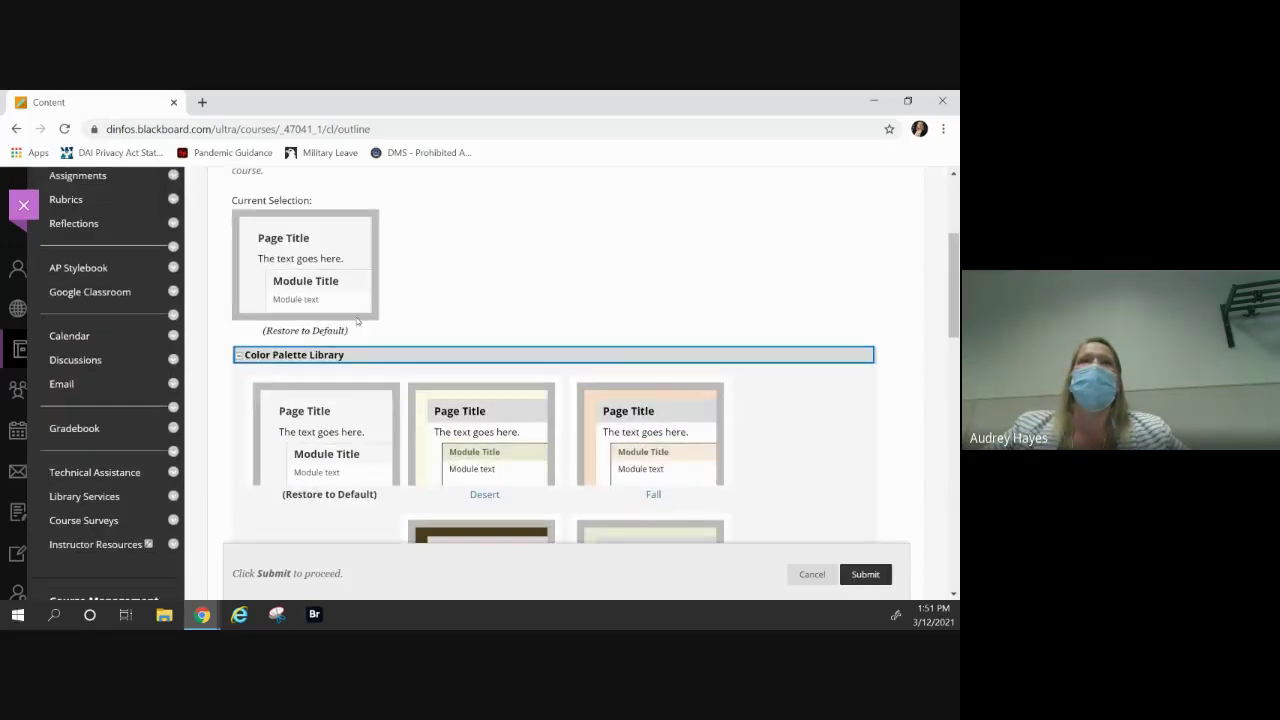
scroll(483, 425, "down", 3)
scroll(470, 445, "down", 5)
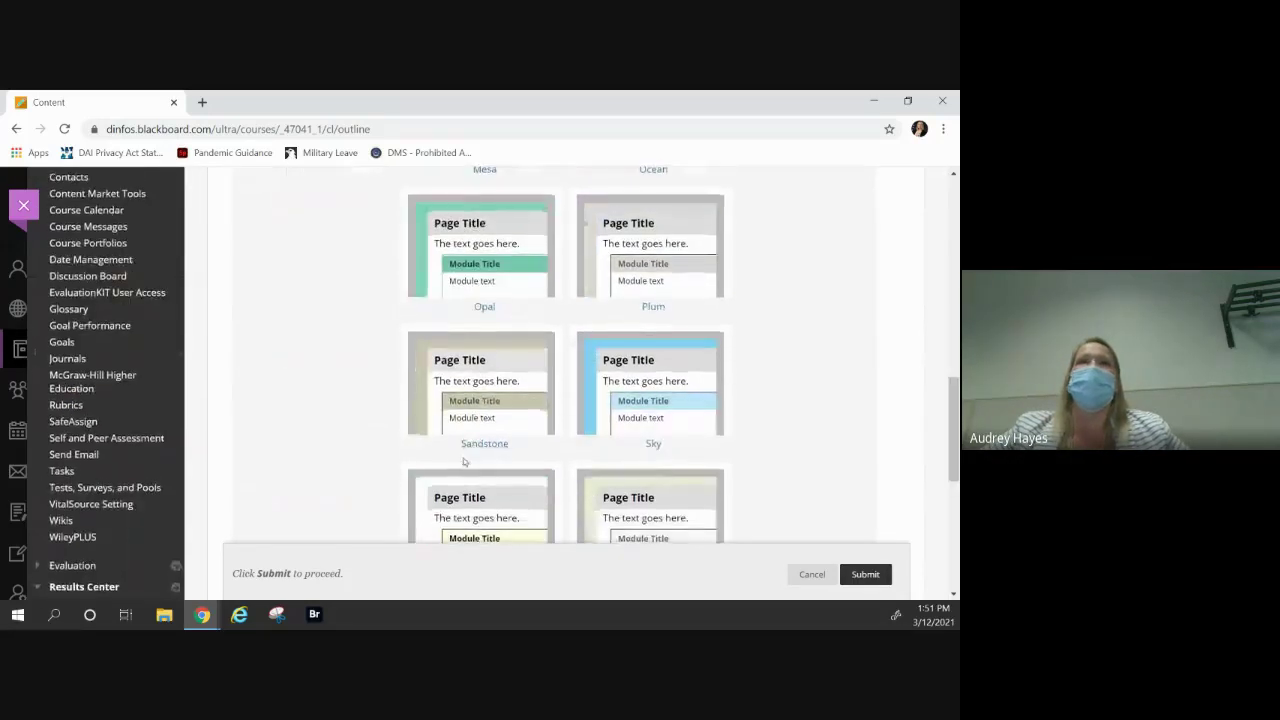
scroll(457, 462, "up", 12)
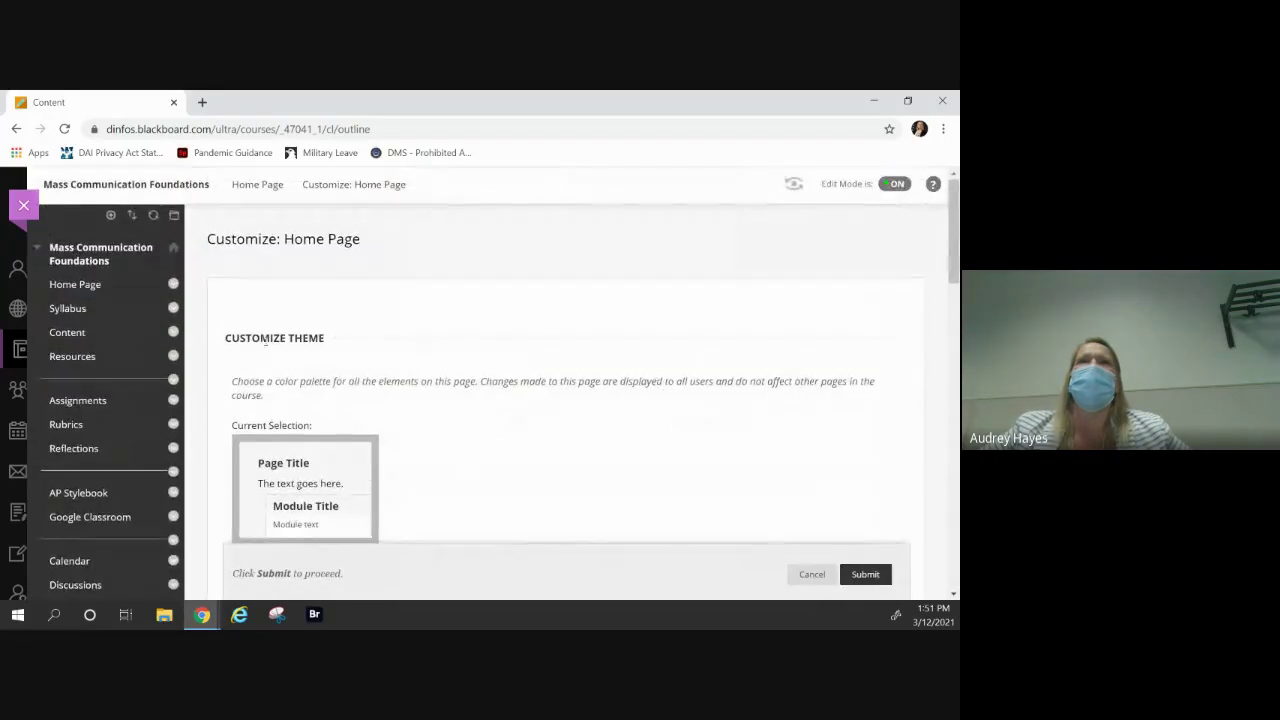
left_click_drag(261, 338, 218, 338)
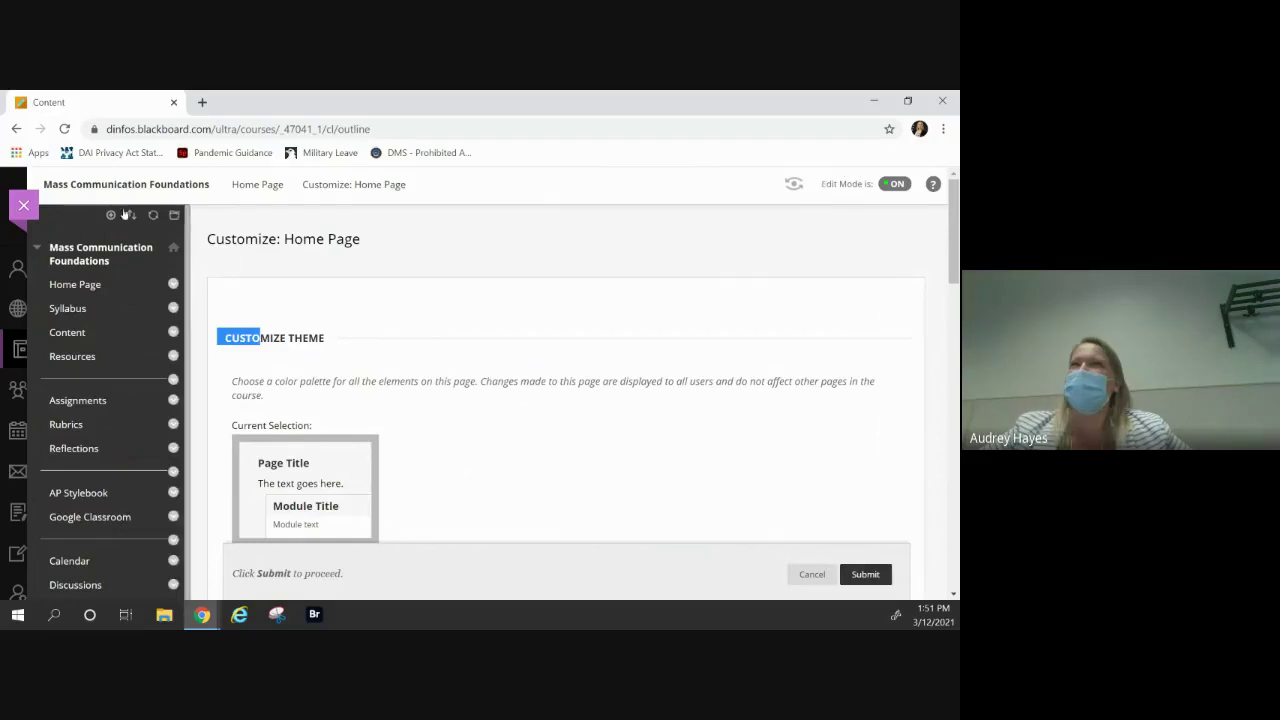
Return to the course Home Page and look through its modules down to Alerts.
left_click(257, 186)
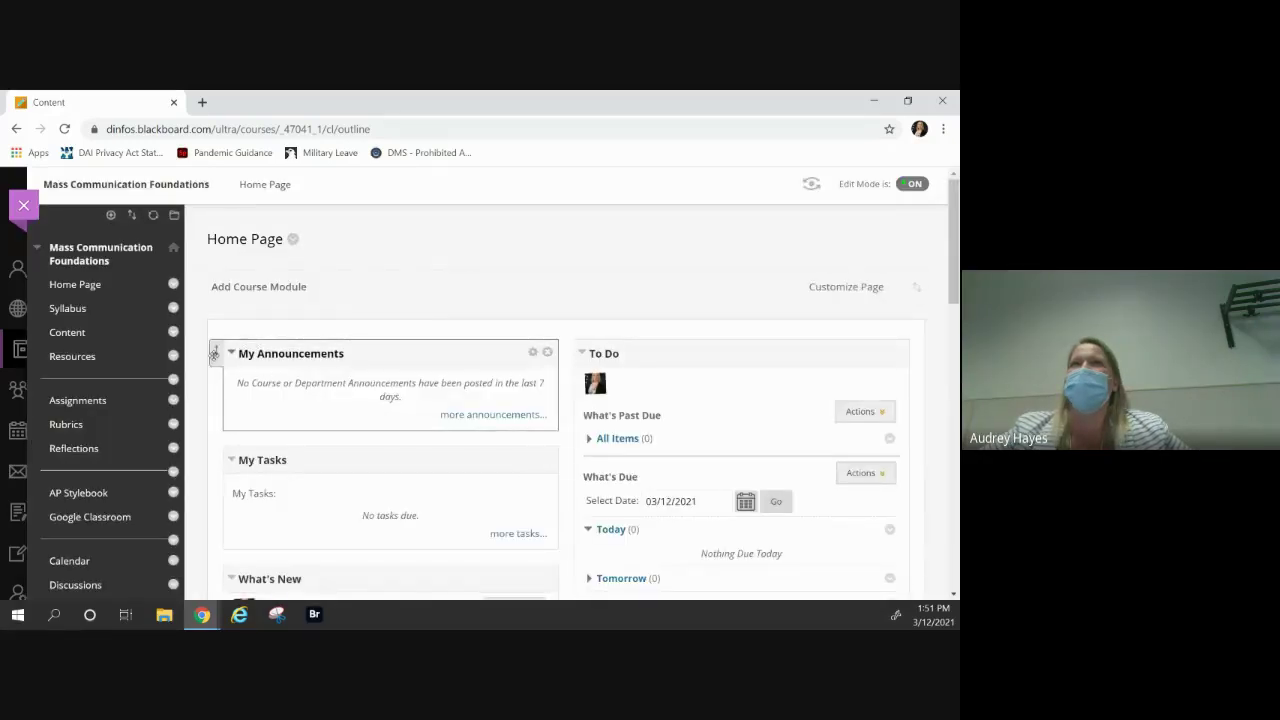
scroll(606, 475, "down", 5)
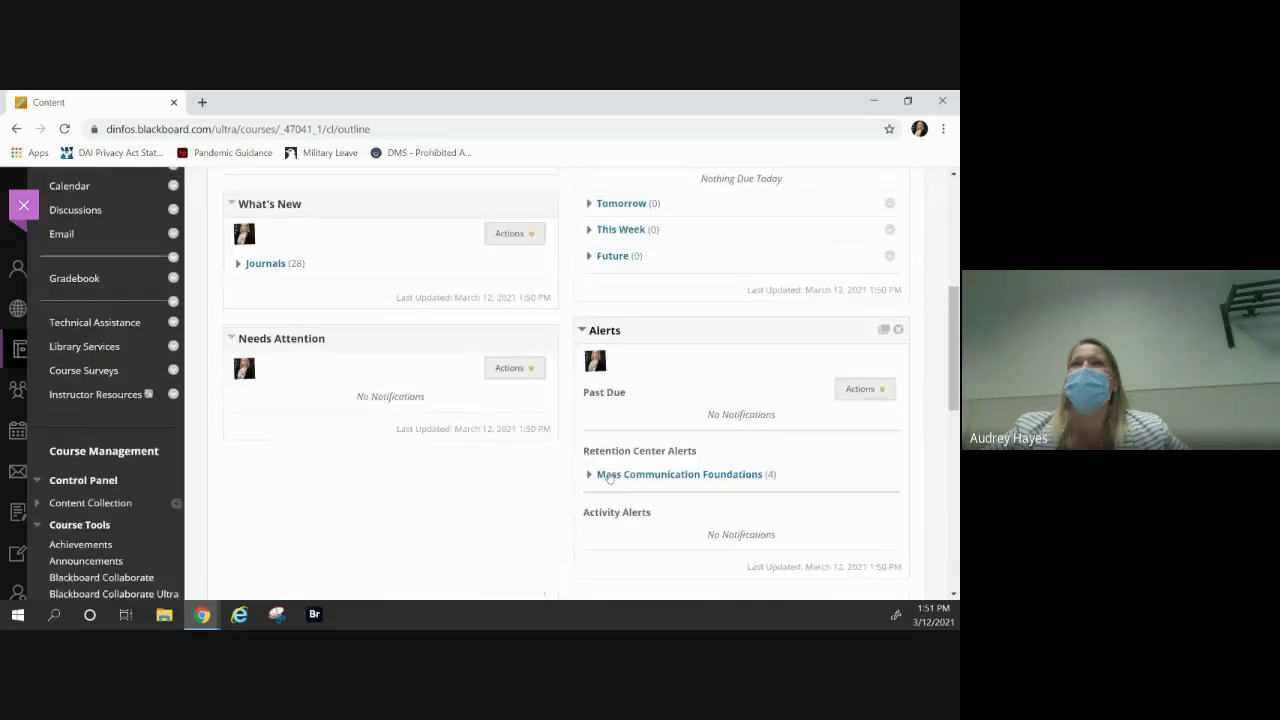
scroll(611, 468, "up", 5)
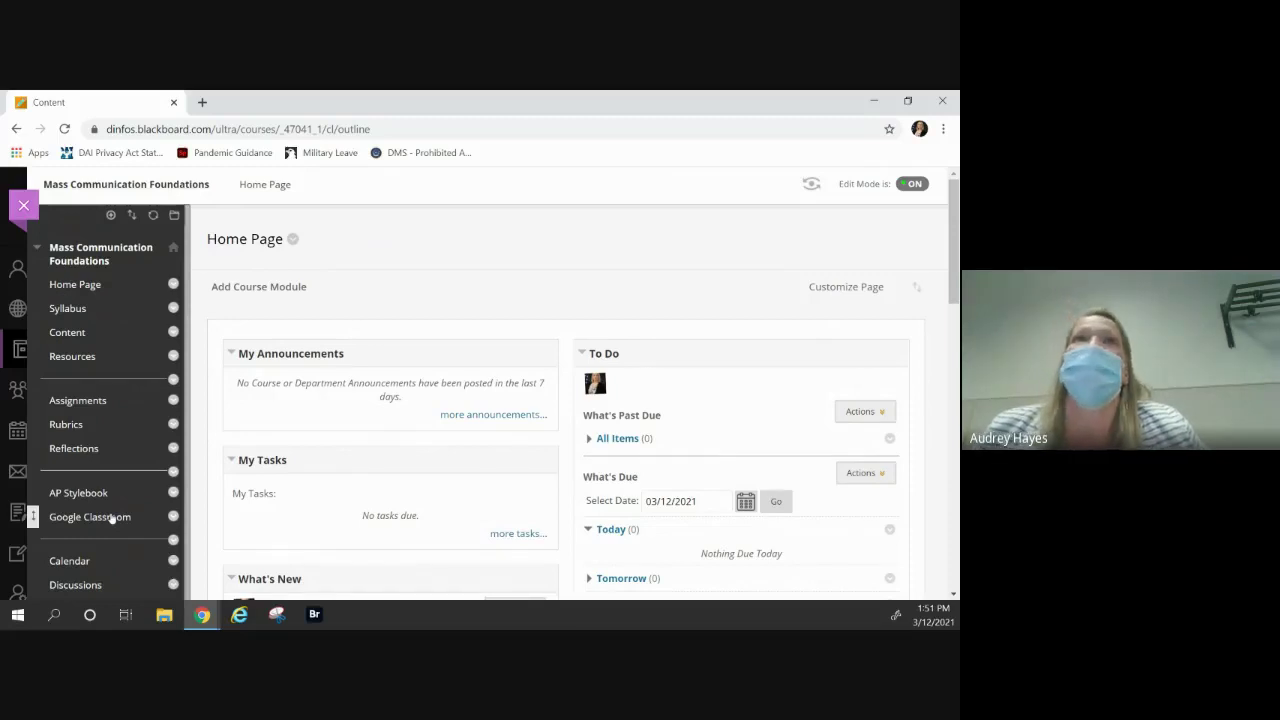
Reopen Blackboard Collaborate Ultra from the Course Tools of the course.
scroll(105, 525, "down", 1)
scroll(105, 525, "down", 2)
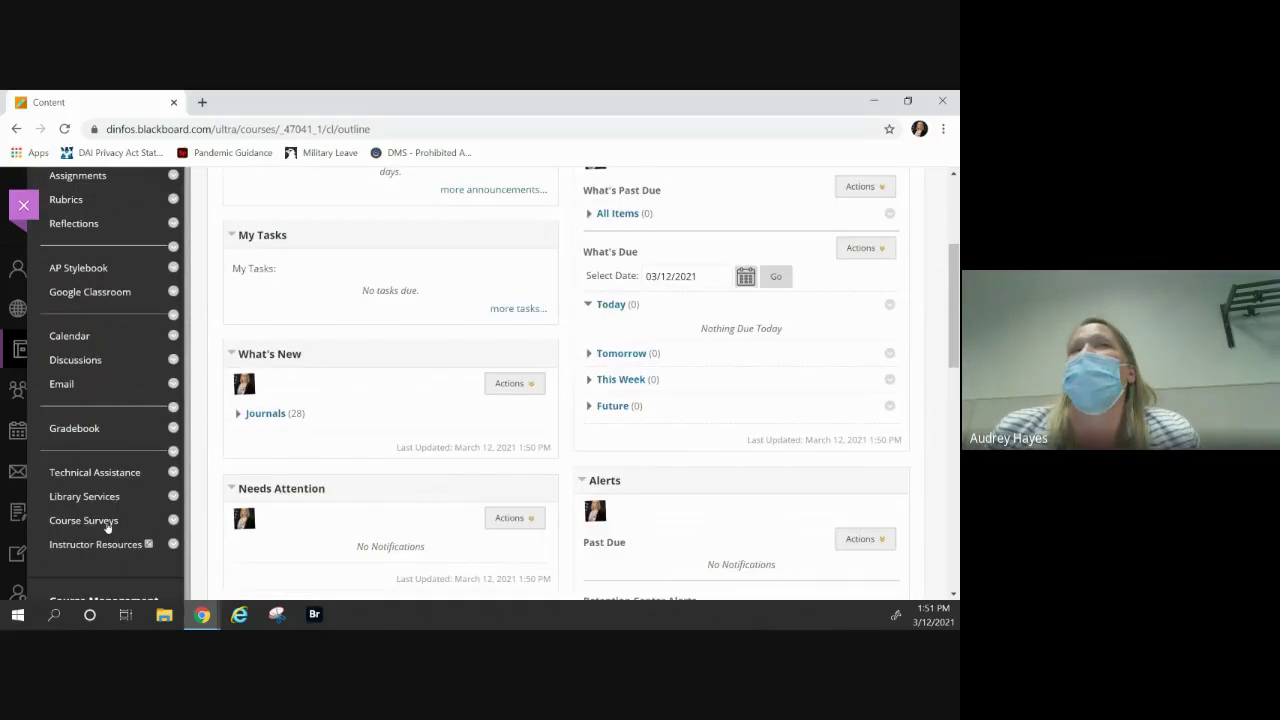
scroll(108, 527, "down", 2)
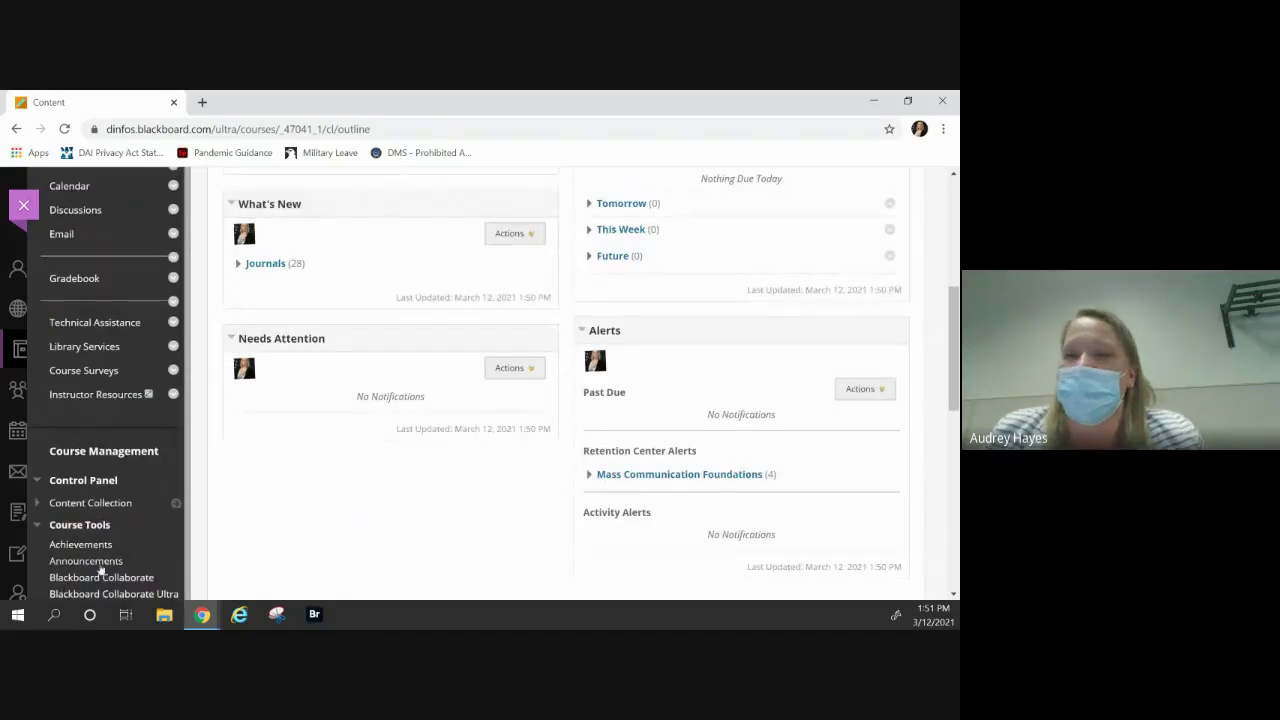
scroll(70, 560, "down", 1)
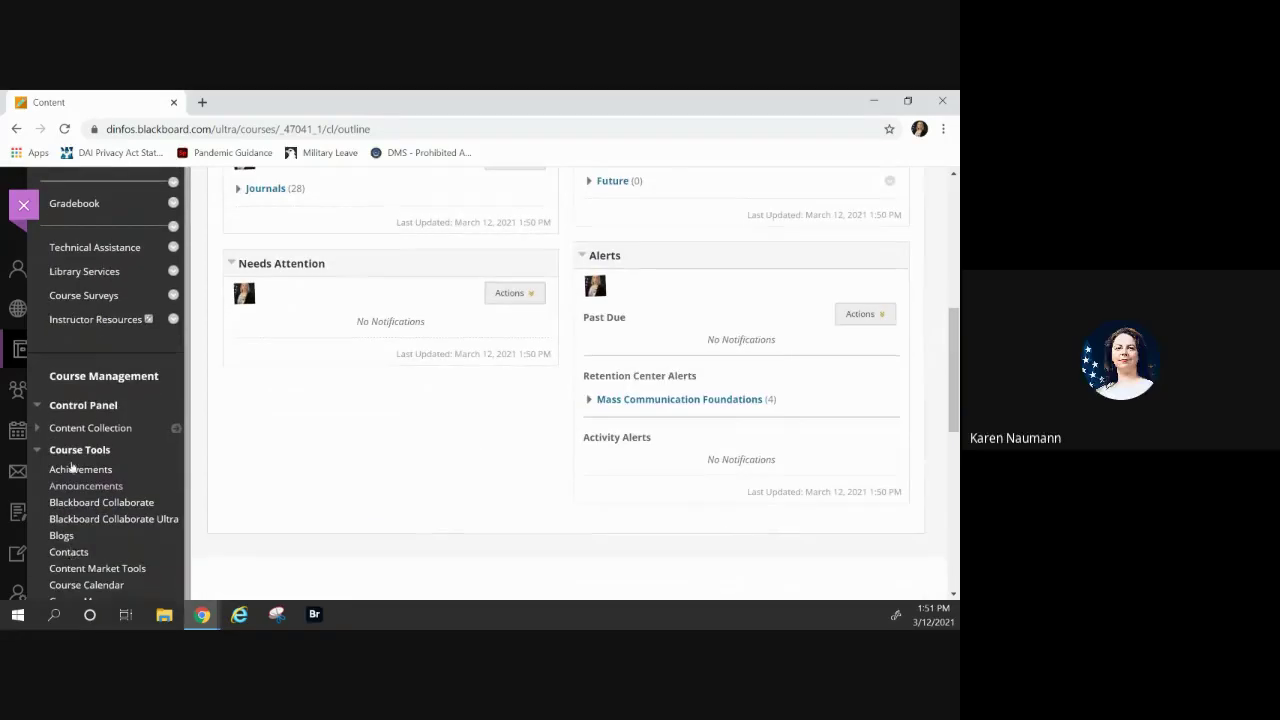
left_click(111, 524)
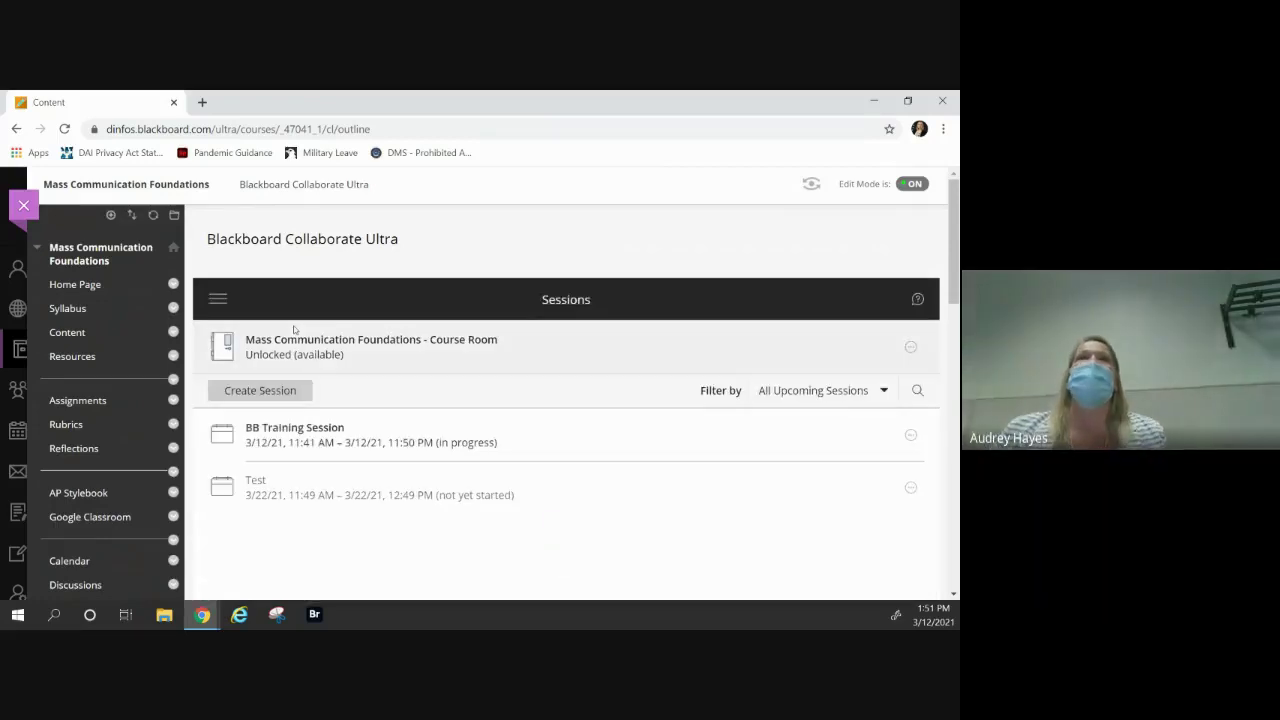
Start creating a session named "Test Session" and enable guest access for it.
left_click(271, 393)
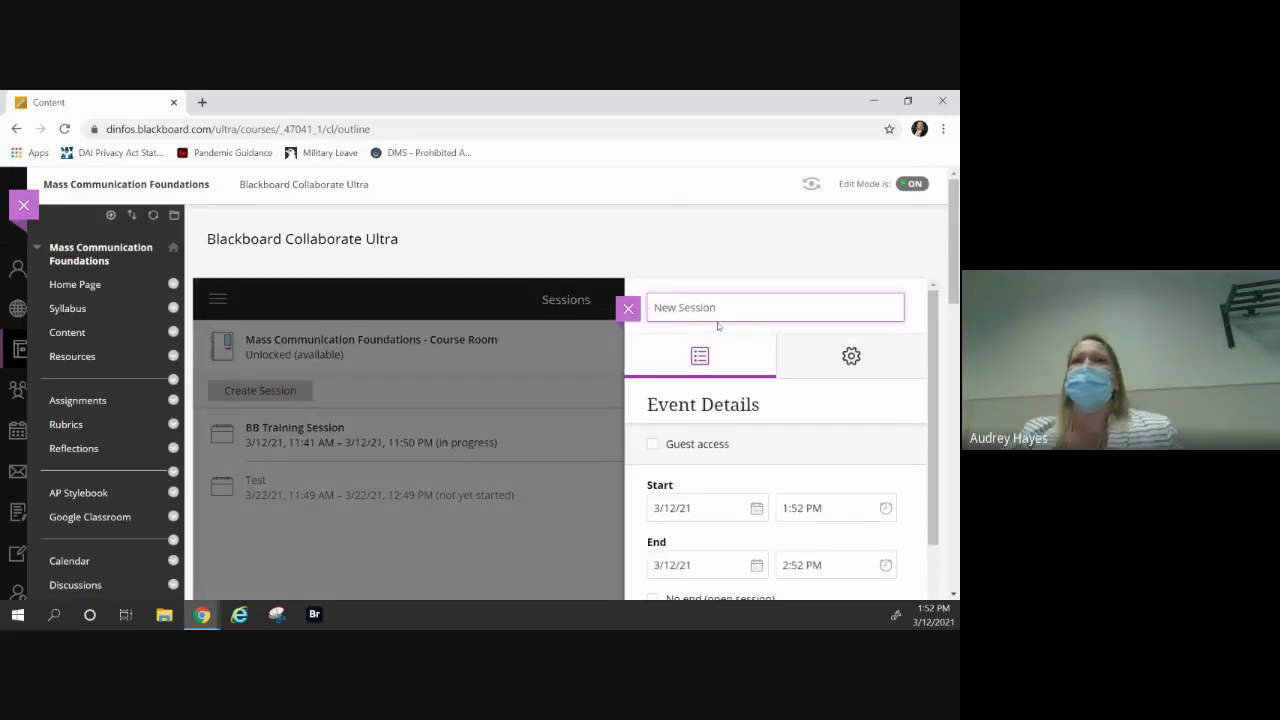
type("Test Session")
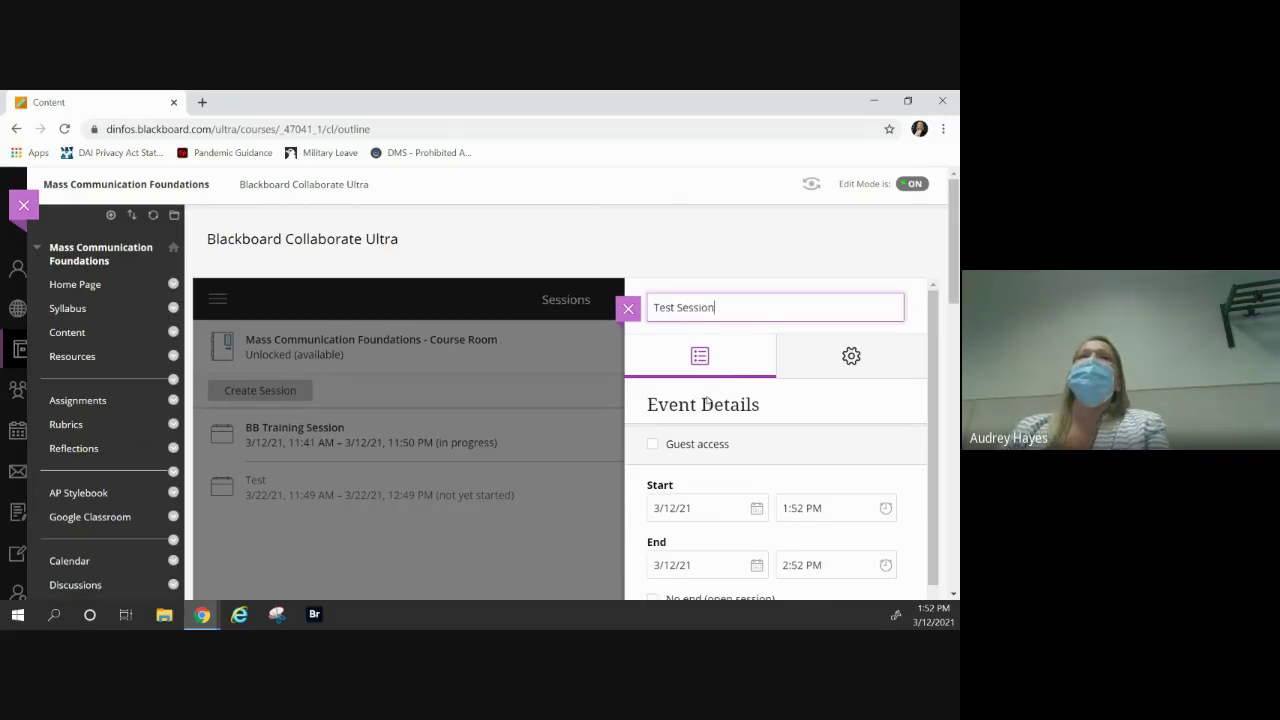
left_click(652, 446)
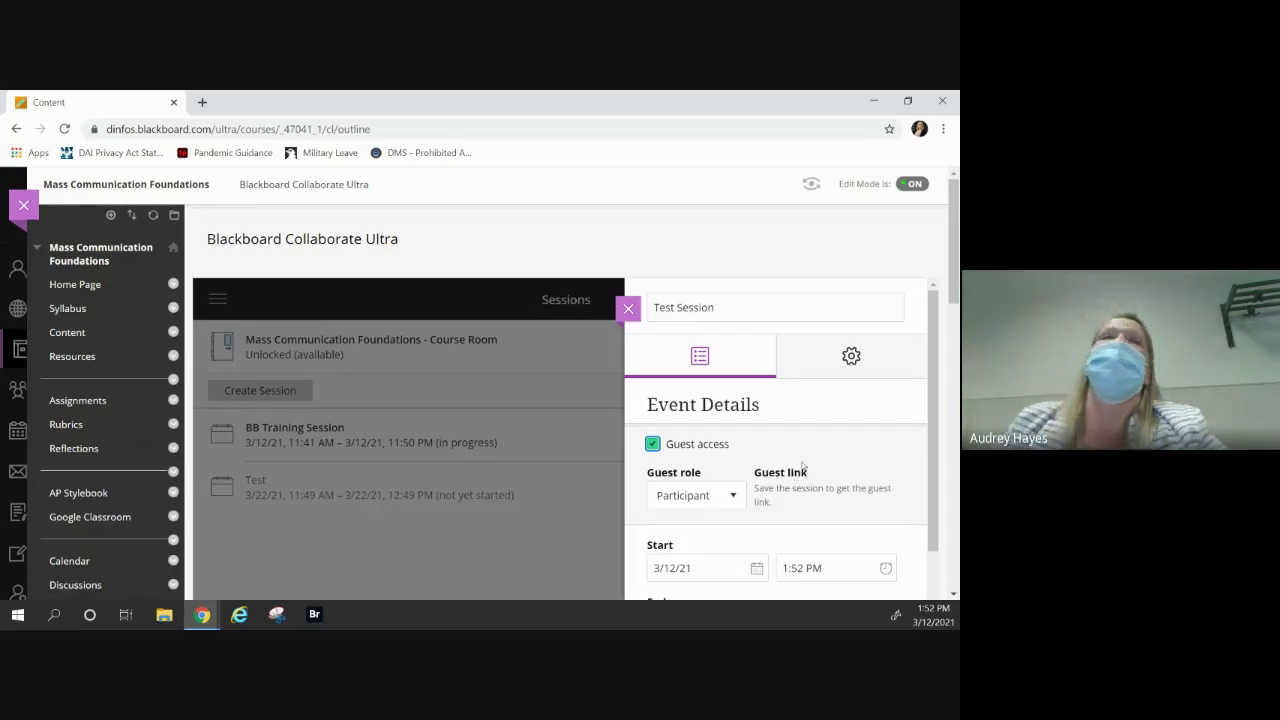
Replace the new session's name with a title made of the instructor's name followed by "Feedback".
scroll(775, 508, "down", 3)
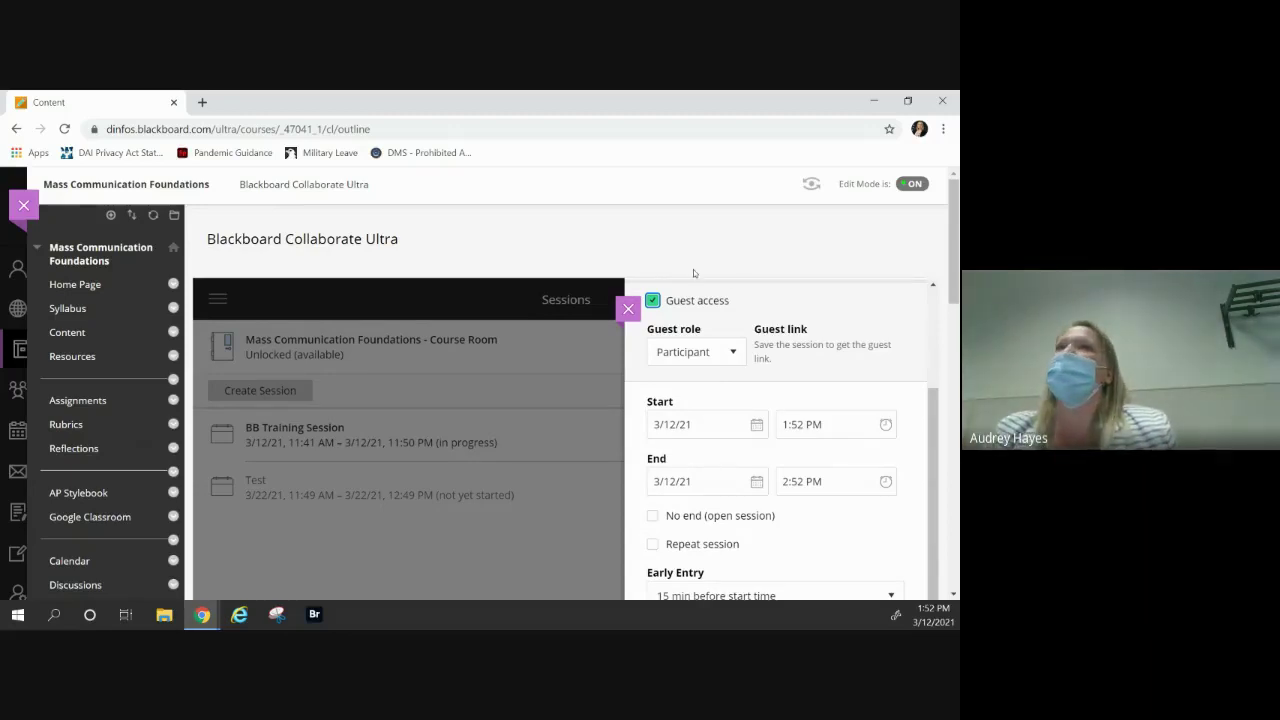
scroll(722, 336, "up", 3)
left_click_drag(743, 307, 652, 307)
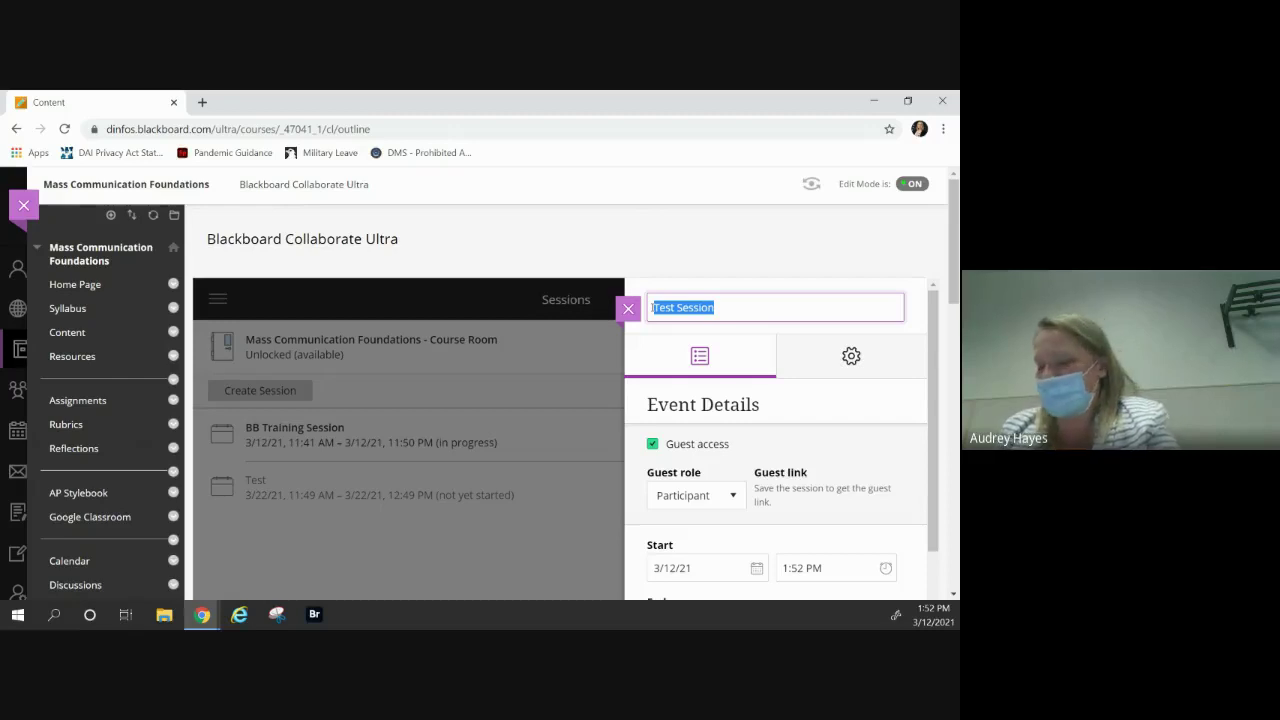
type("Ms. Naumann's Feedback")
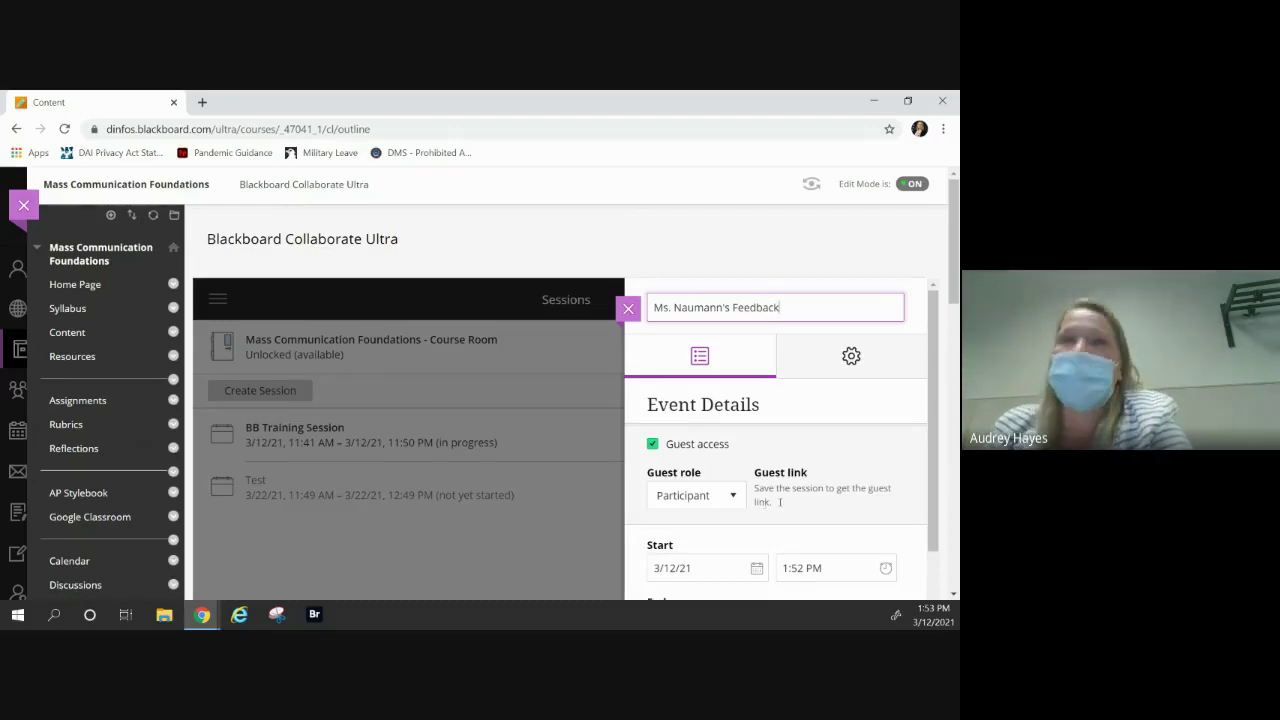
Try the no-end option in the new session's schedule, and switch on Repeat session instead.
scroll(777, 485, "down", 3)
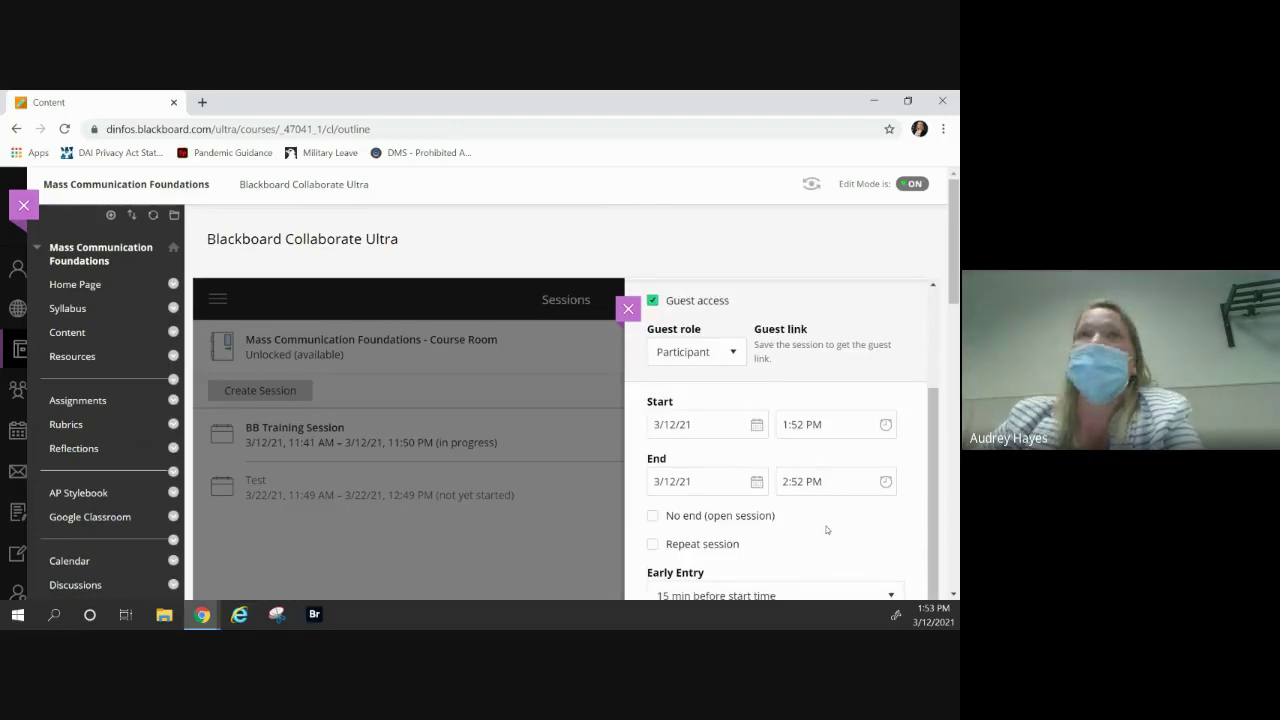
scroll(822, 522, "down", 2)
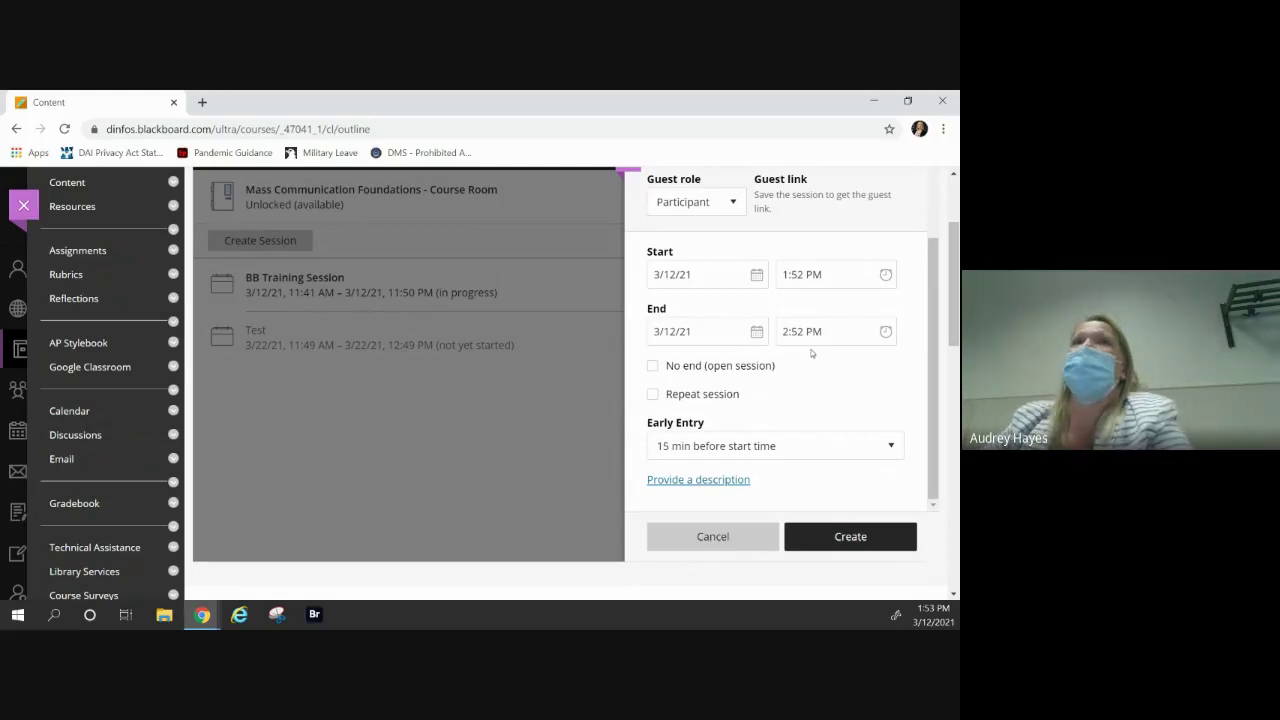
left_click(652, 366)
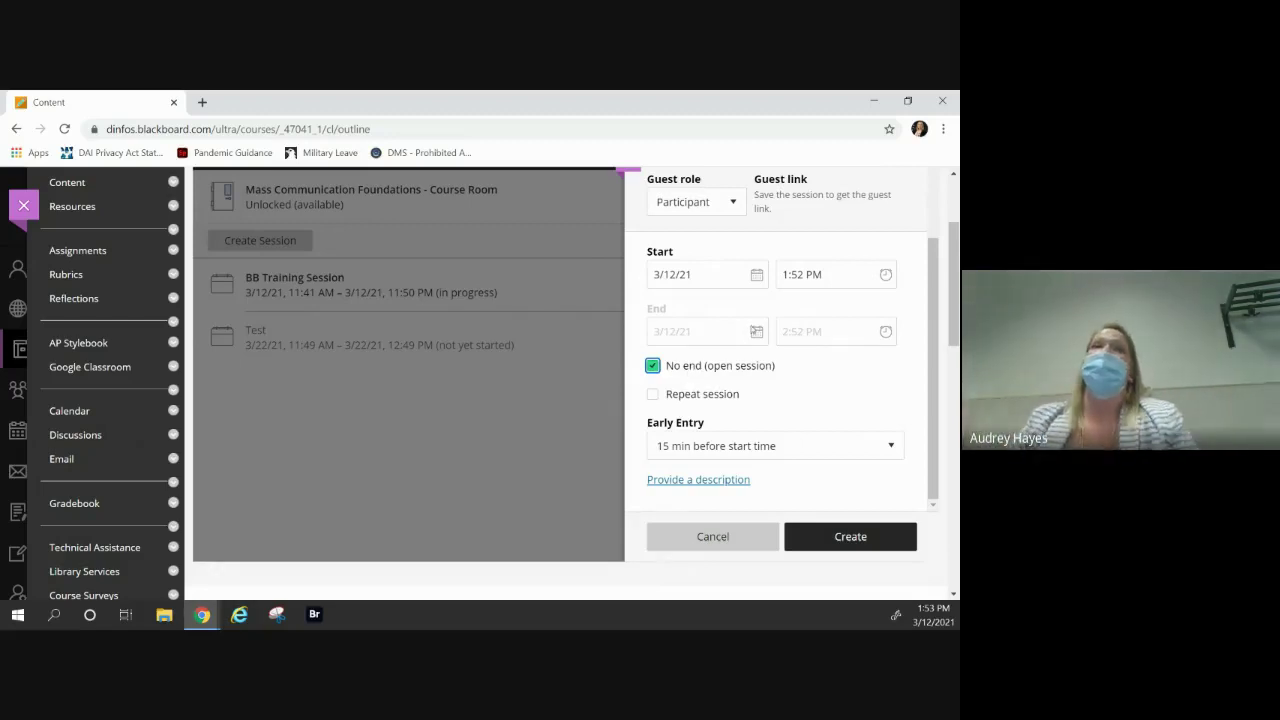
left_click(653, 394)
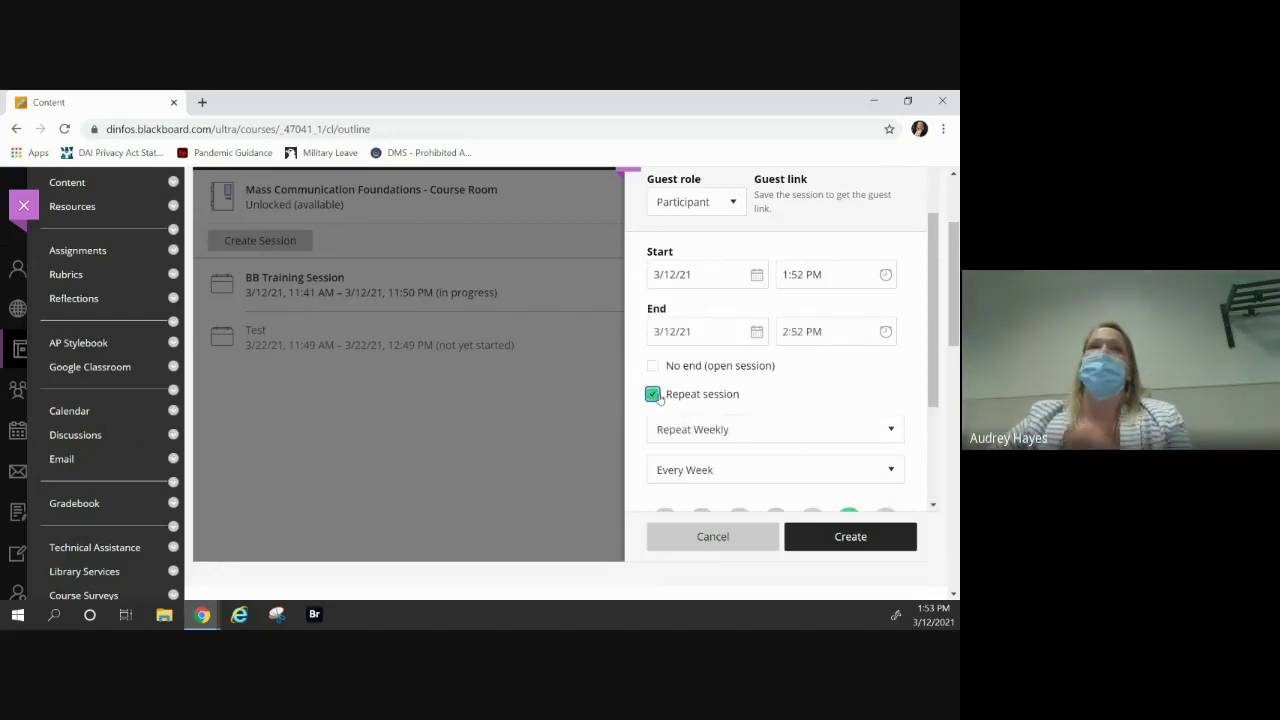
Look through the session's repeat frequency, weekly interval, weekday and early entry settings.
left_click(783, 435)
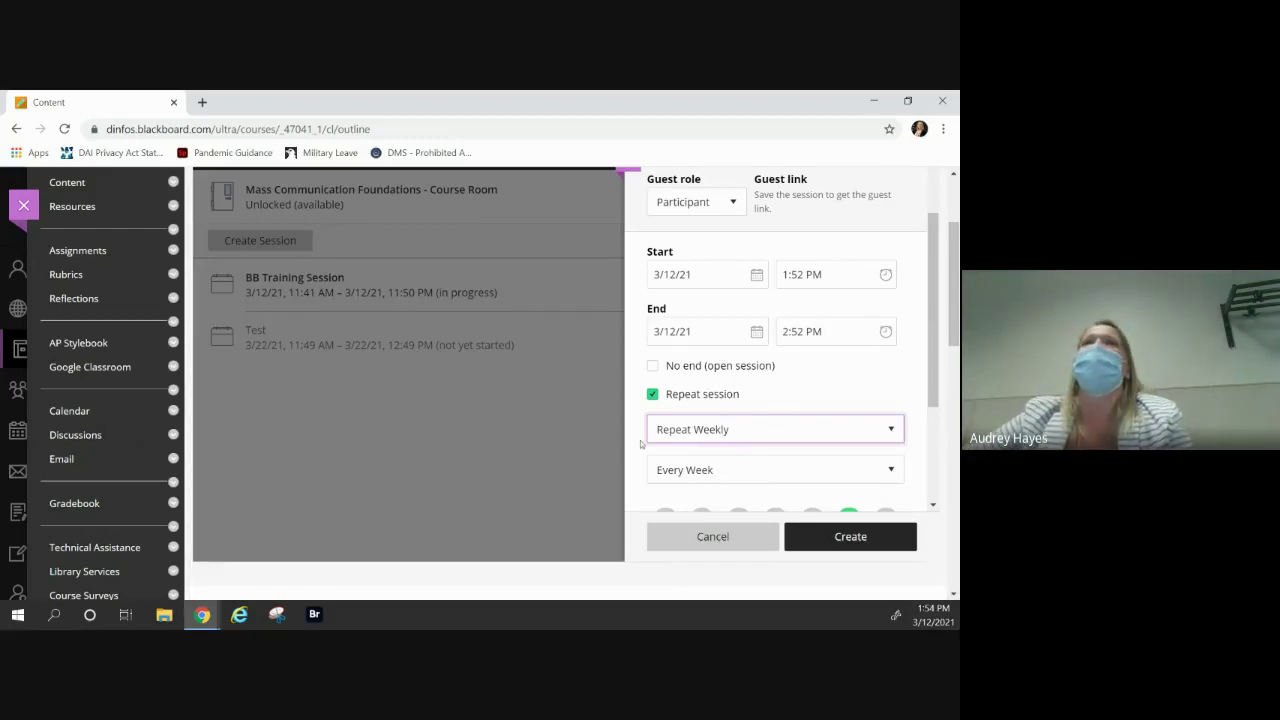
scroll(798, 455, "down", 2)
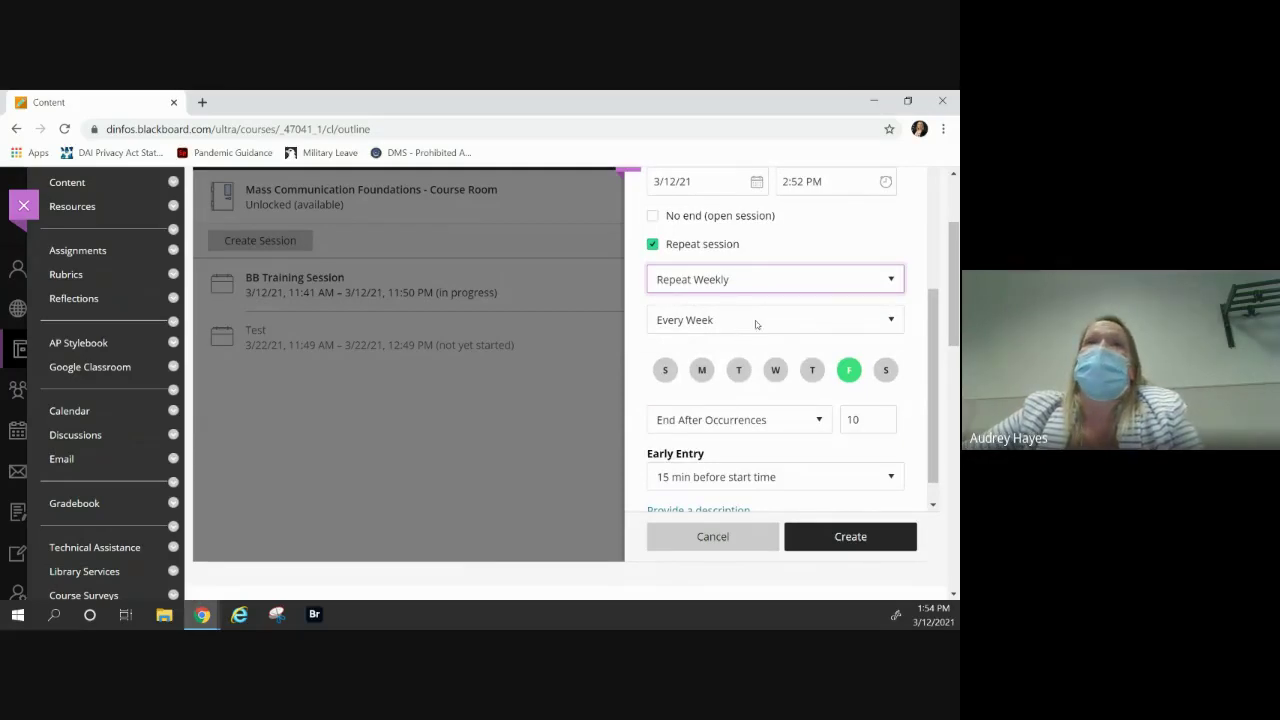
left_click(881, 330)
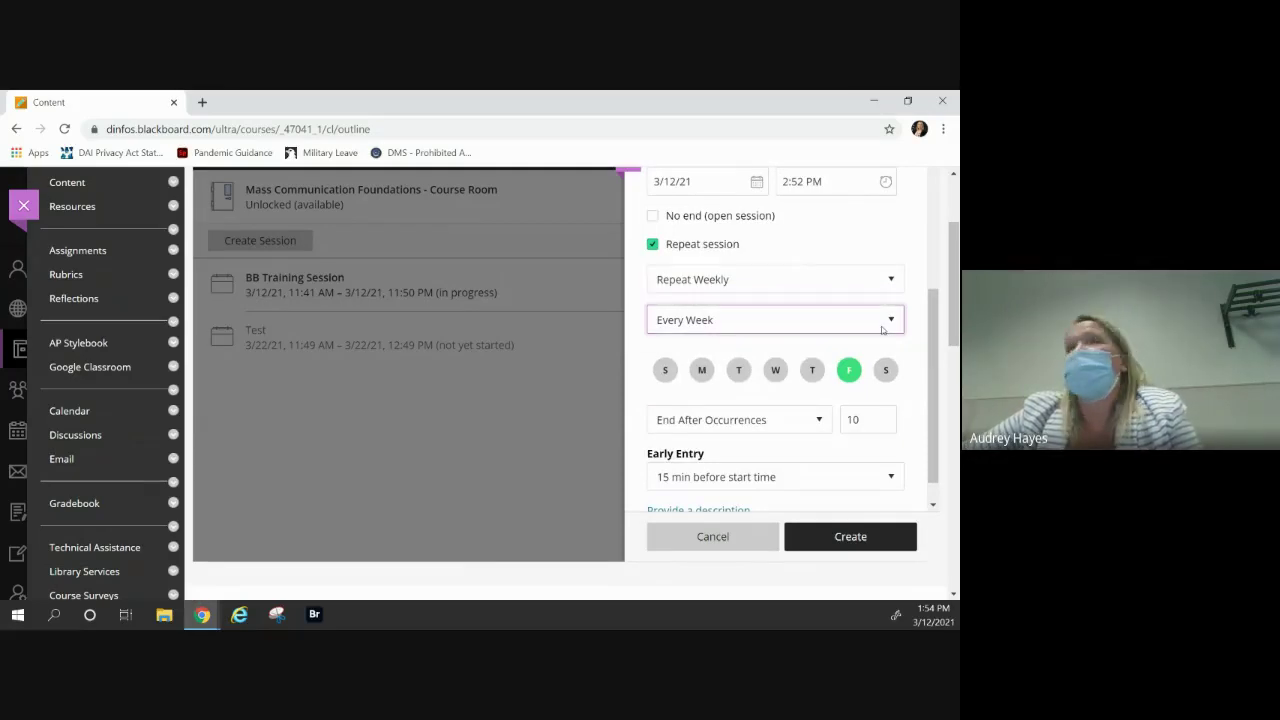
left_click(646, 343)
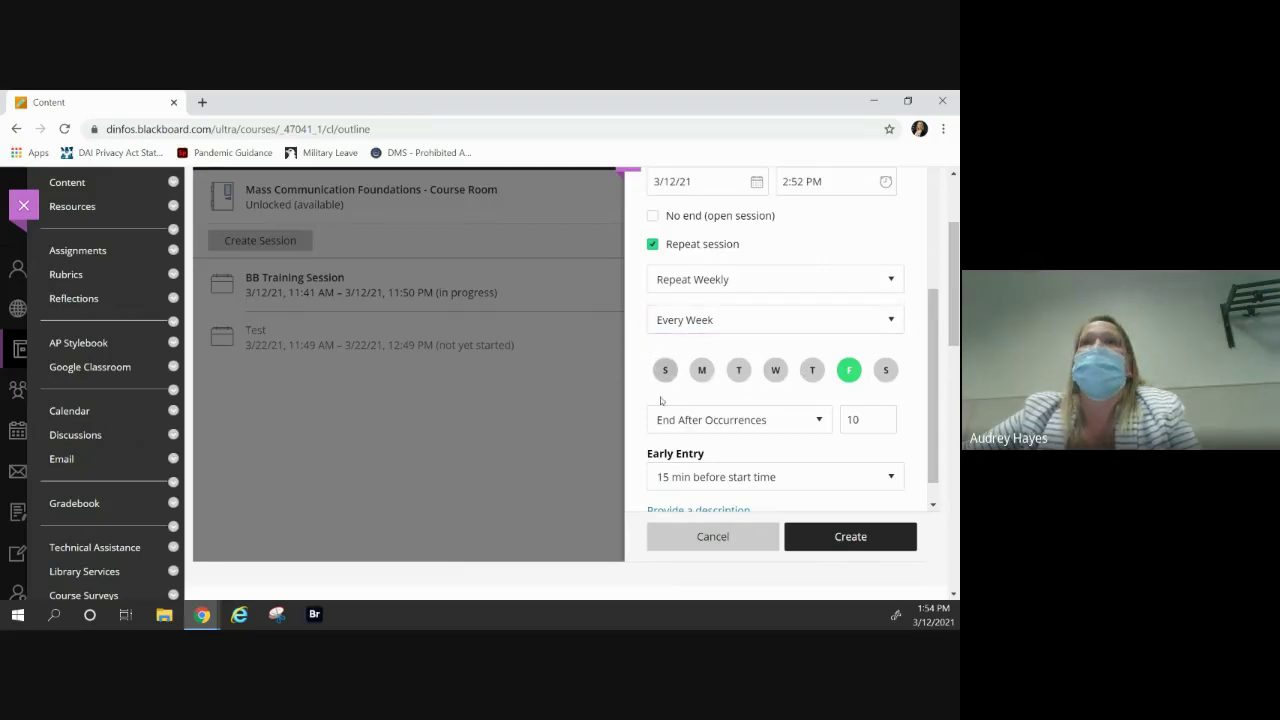
left_click(757, 450)
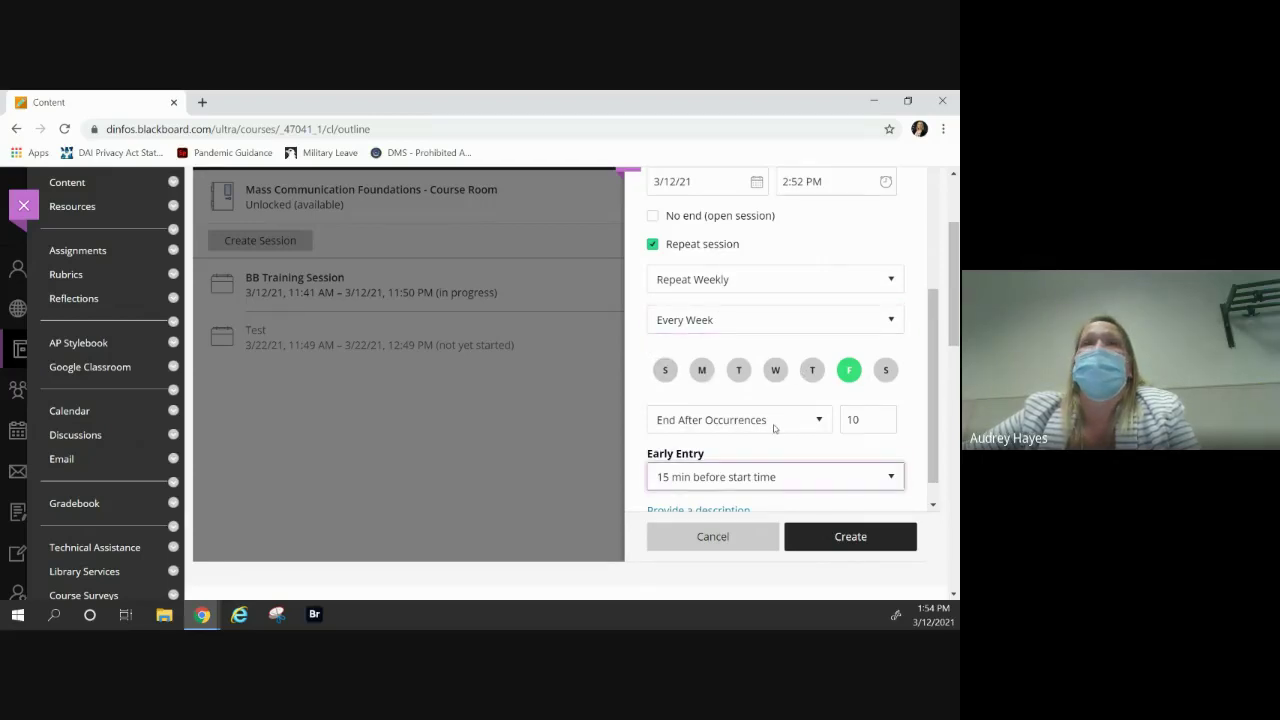
scroll(773, 428, "down", 1)
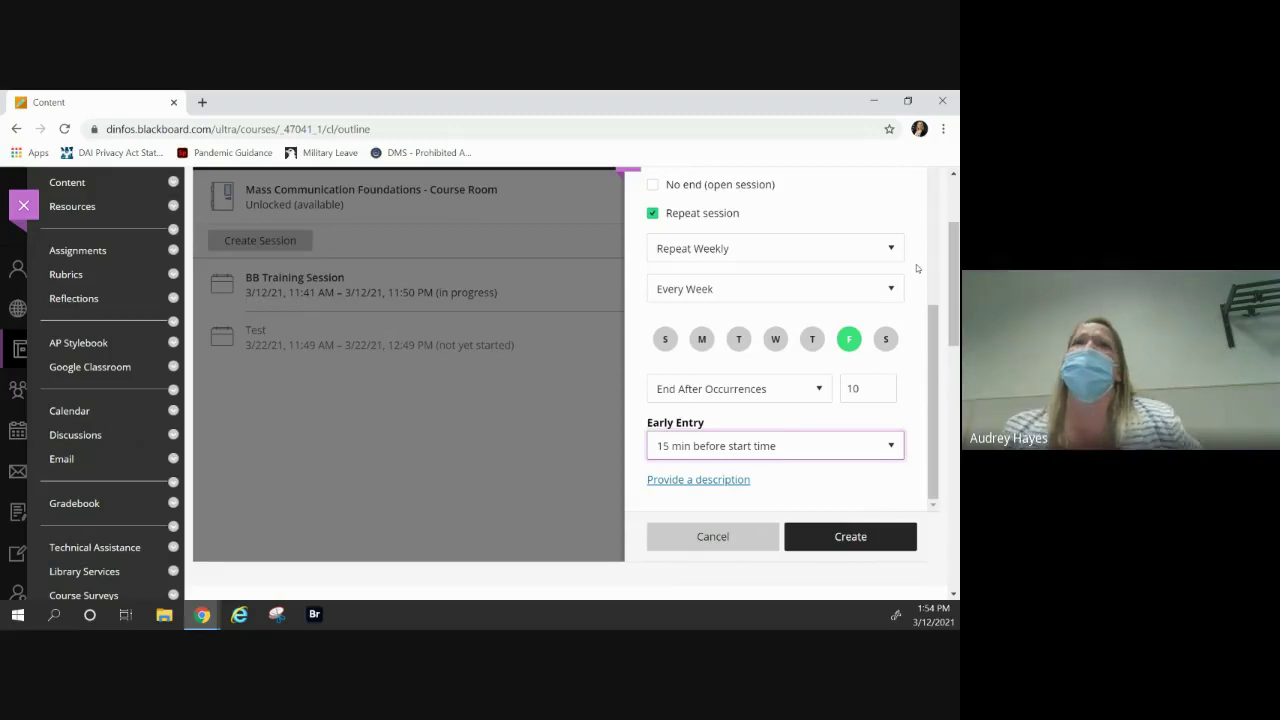
Set the recurring session to end after 8 occurrences.
left_click(720, 390)
left_click(878, 389)
key("BackSpace")
key("BackSpace")
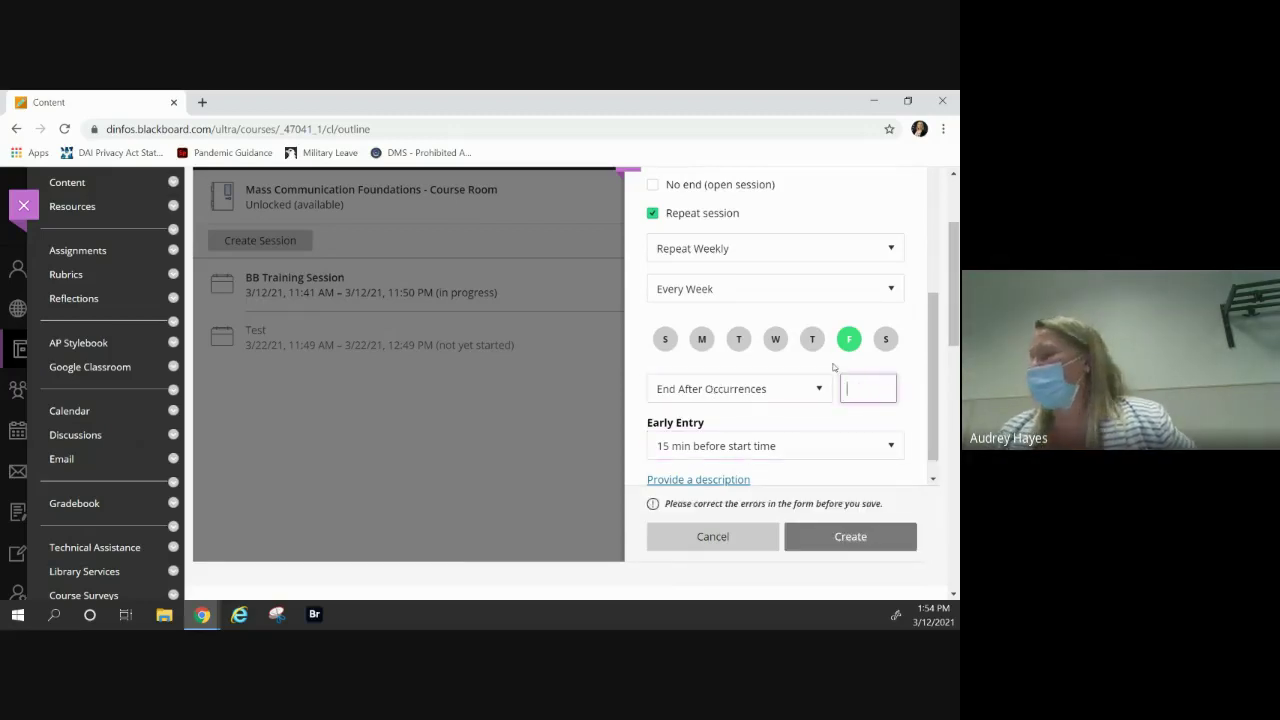
type("8")
left_click(809, 484)
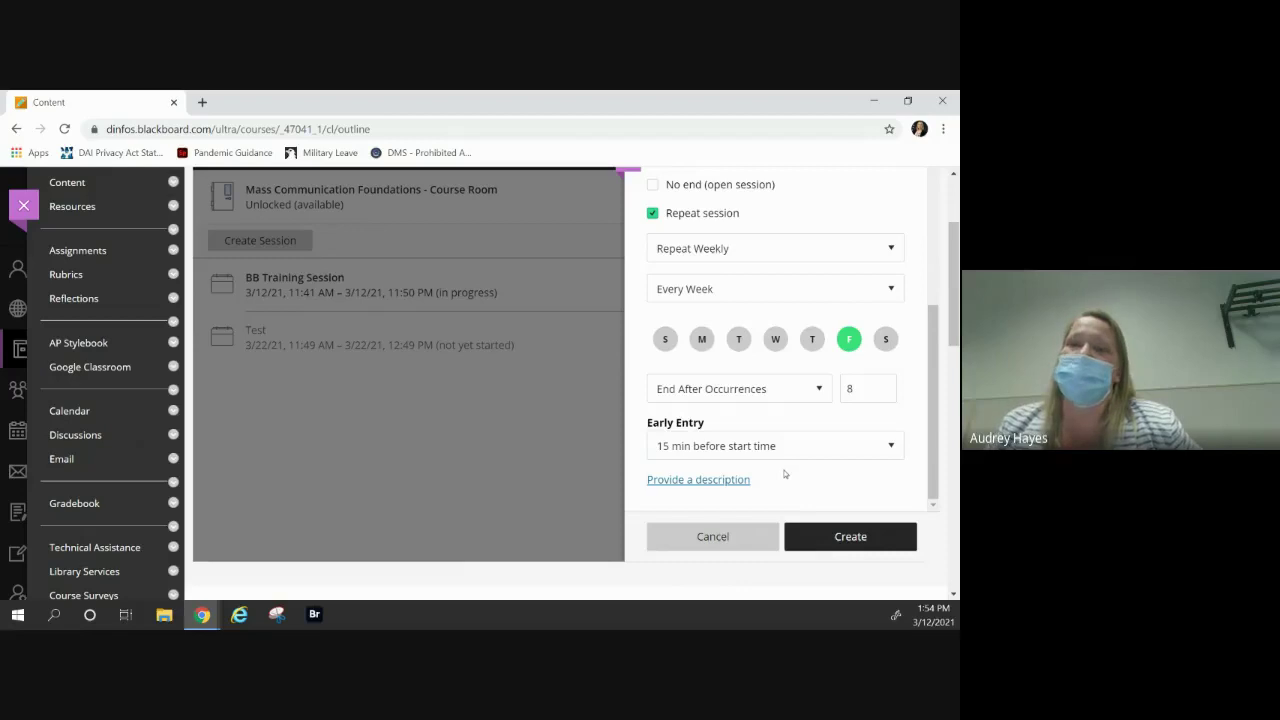
Add the description "This is for your individual feedback." to the session and create it.
scroll(780, 466, "down", 3)
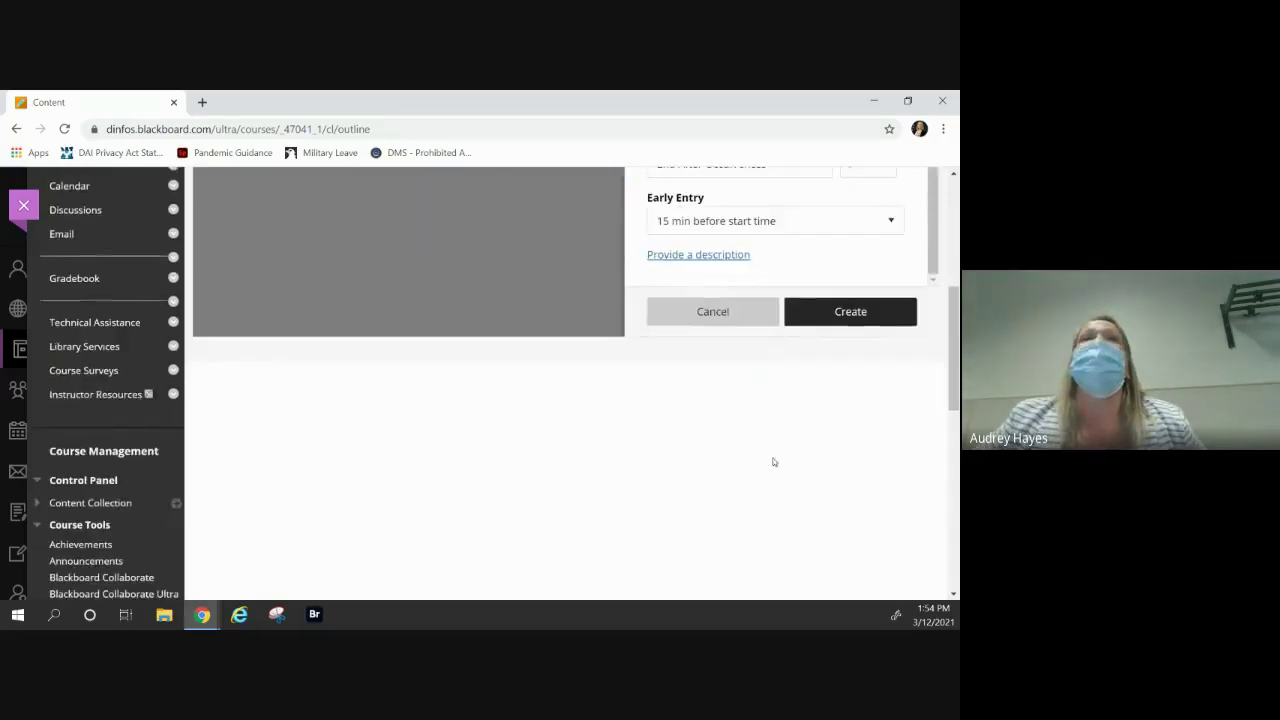
scroll(777, 414, "up", 2)
left_click(698, 405)
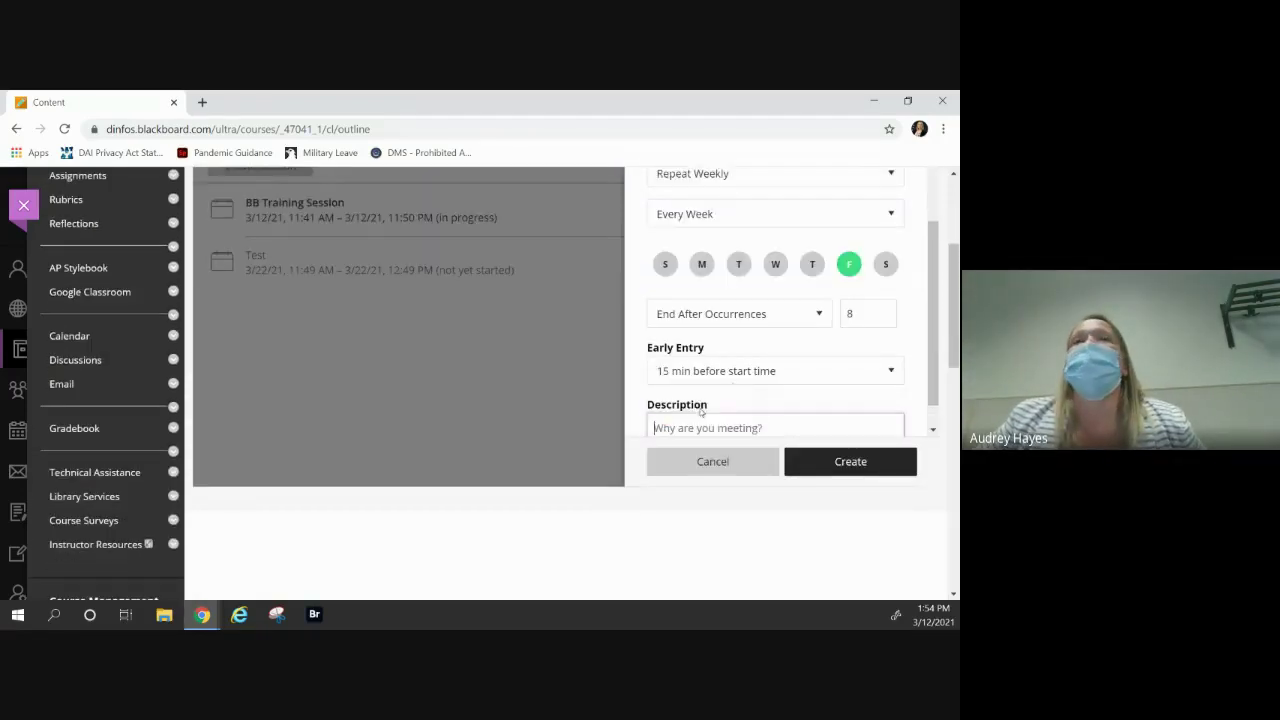
scroll(730, 391, "down", 1)
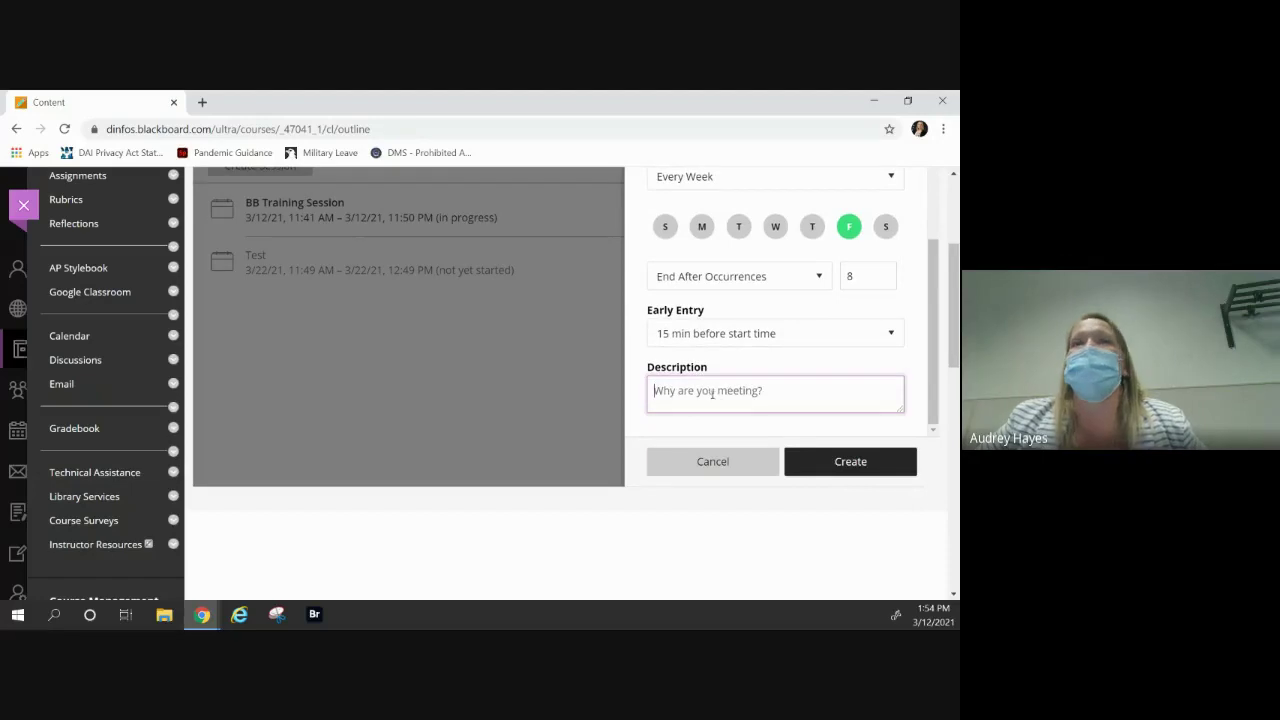
type("Th")
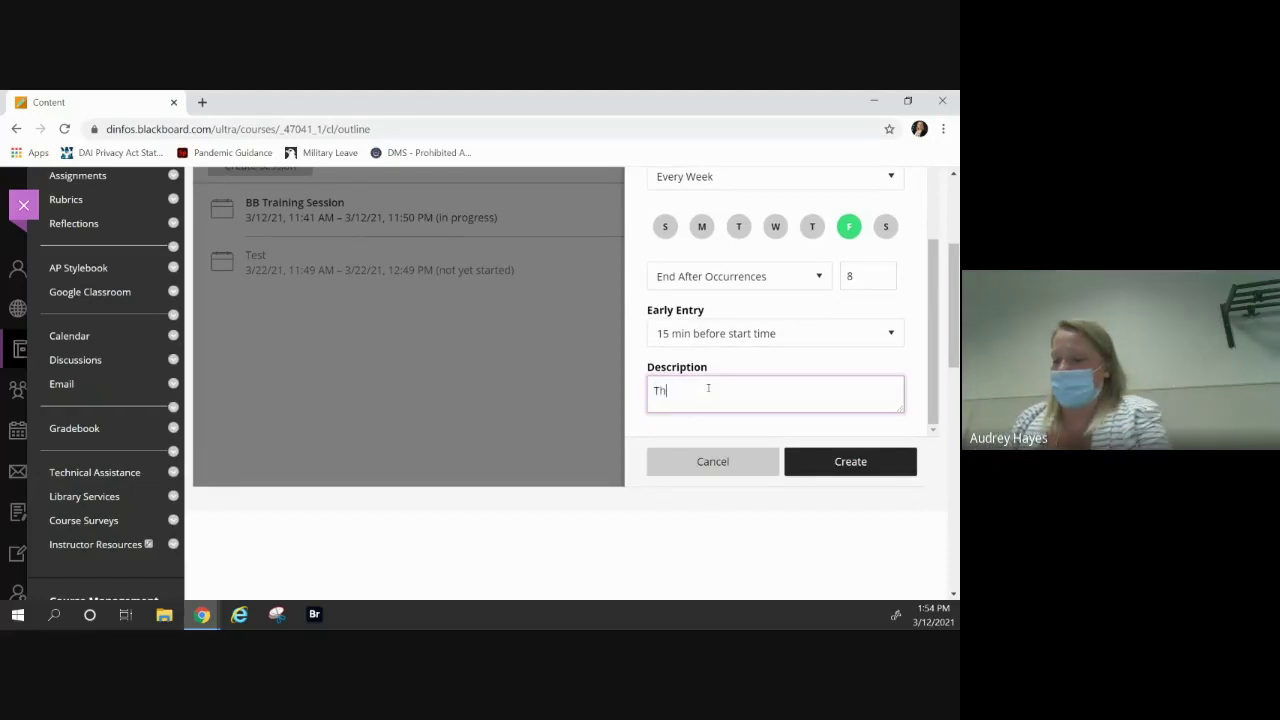
type("is is for your indivi")
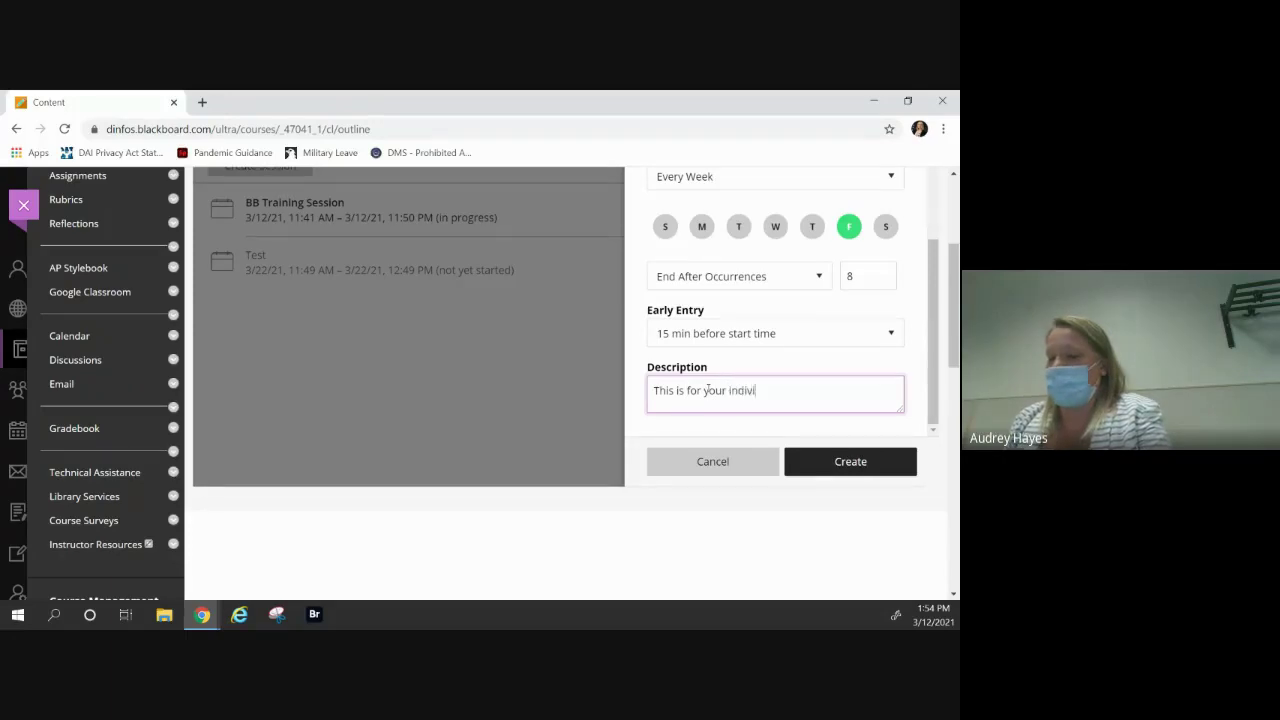
type("edback.")
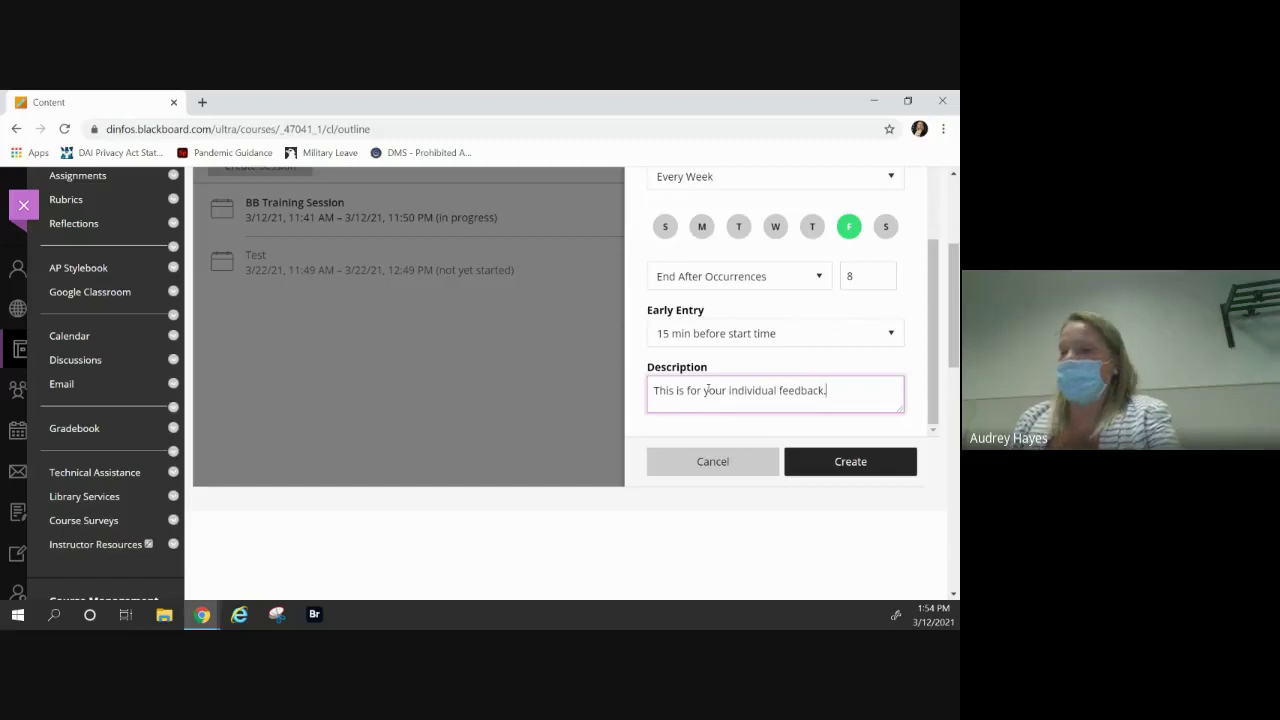
left_click(852, 462)
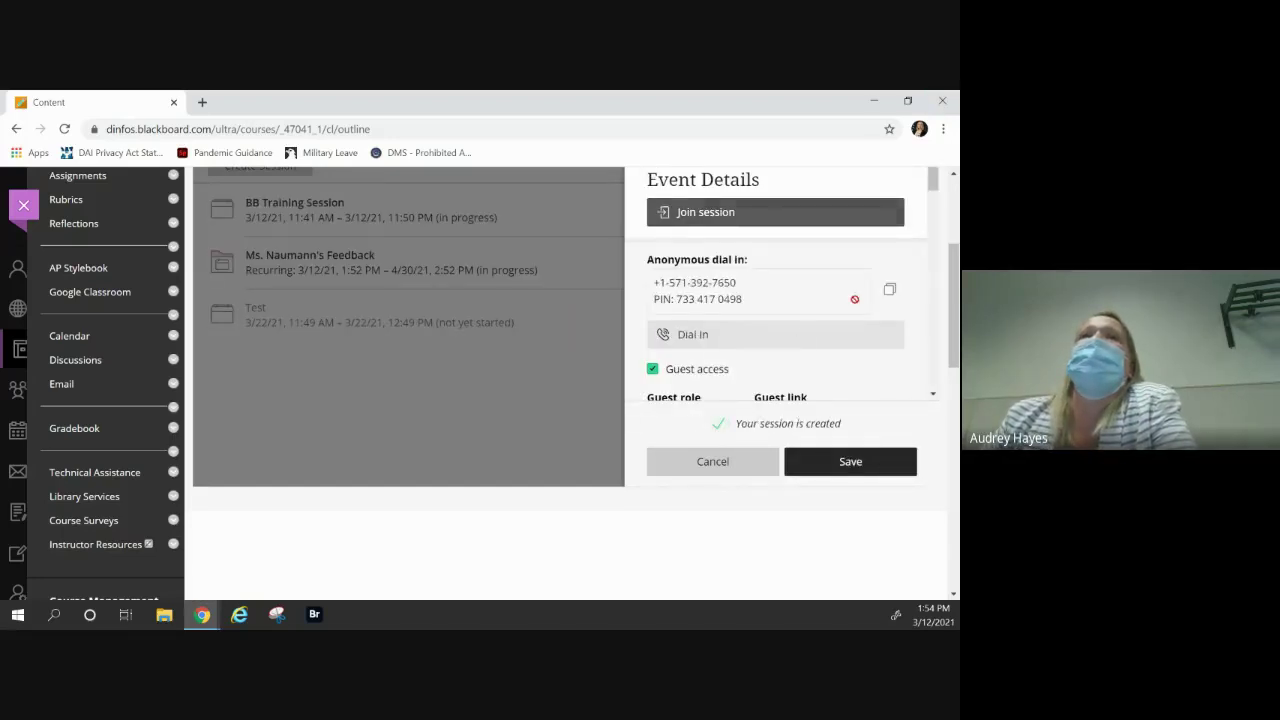
Copy the new session's guest link and close its event details.
scroll(835, 345, "down", 1)
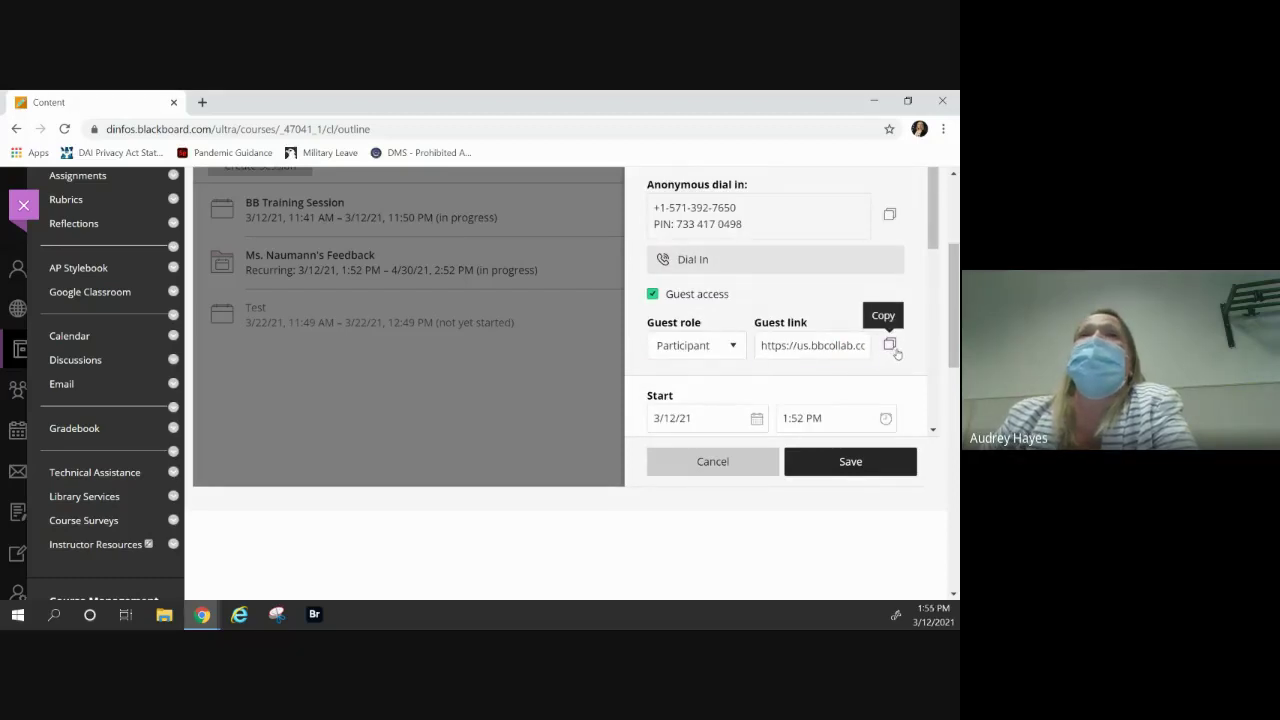
left_click(890, 345)
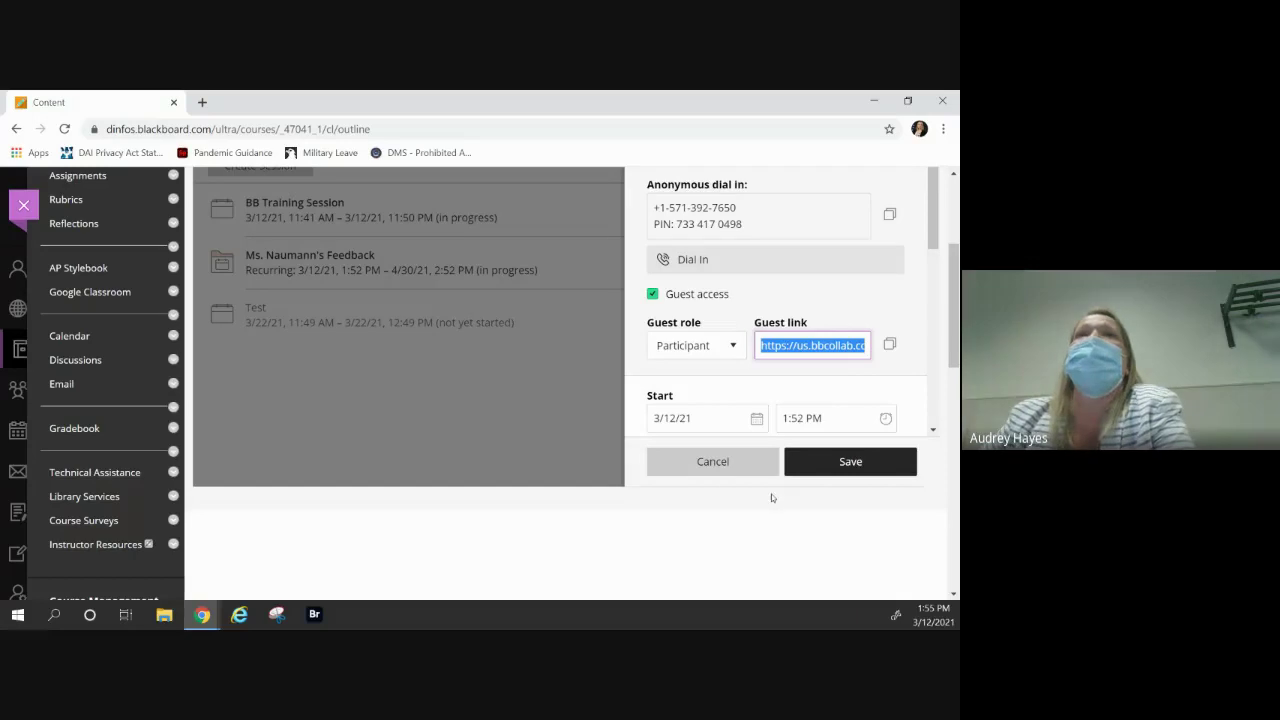
left_click(754, 468)
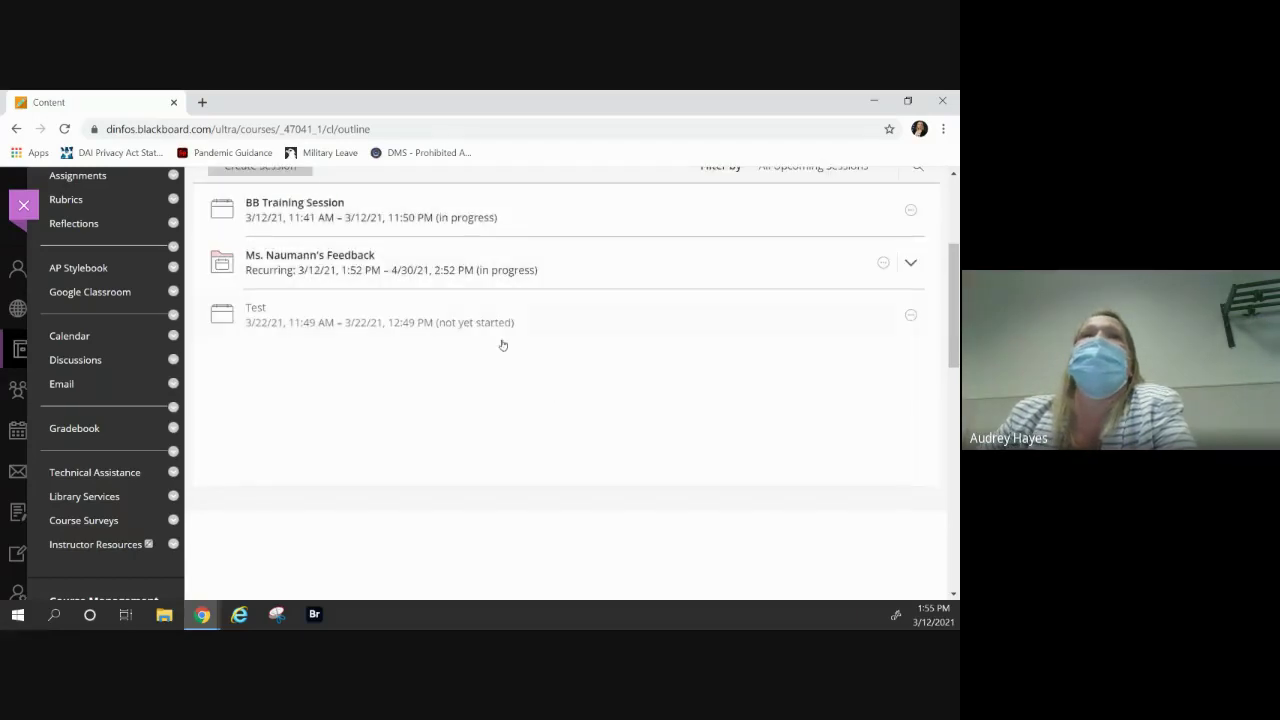
Open the BB Training Session's details and join the session.
left_click(326, 217)
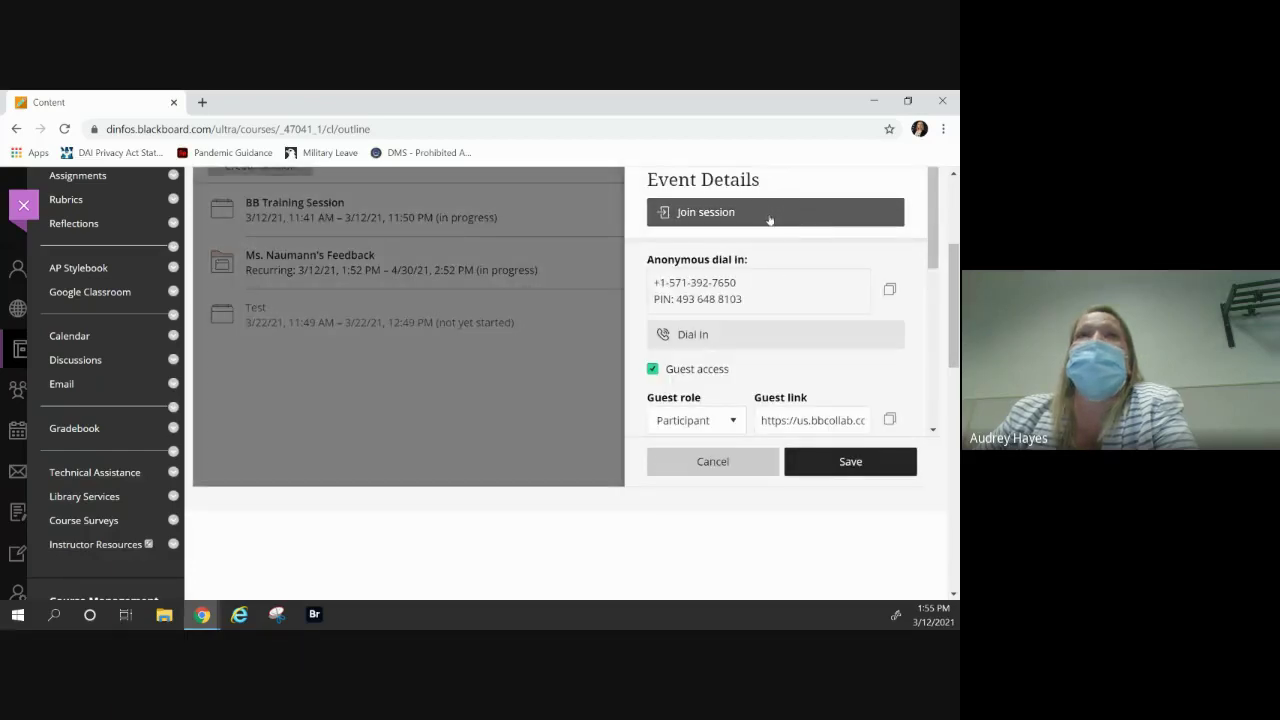
left_click(770, 214)
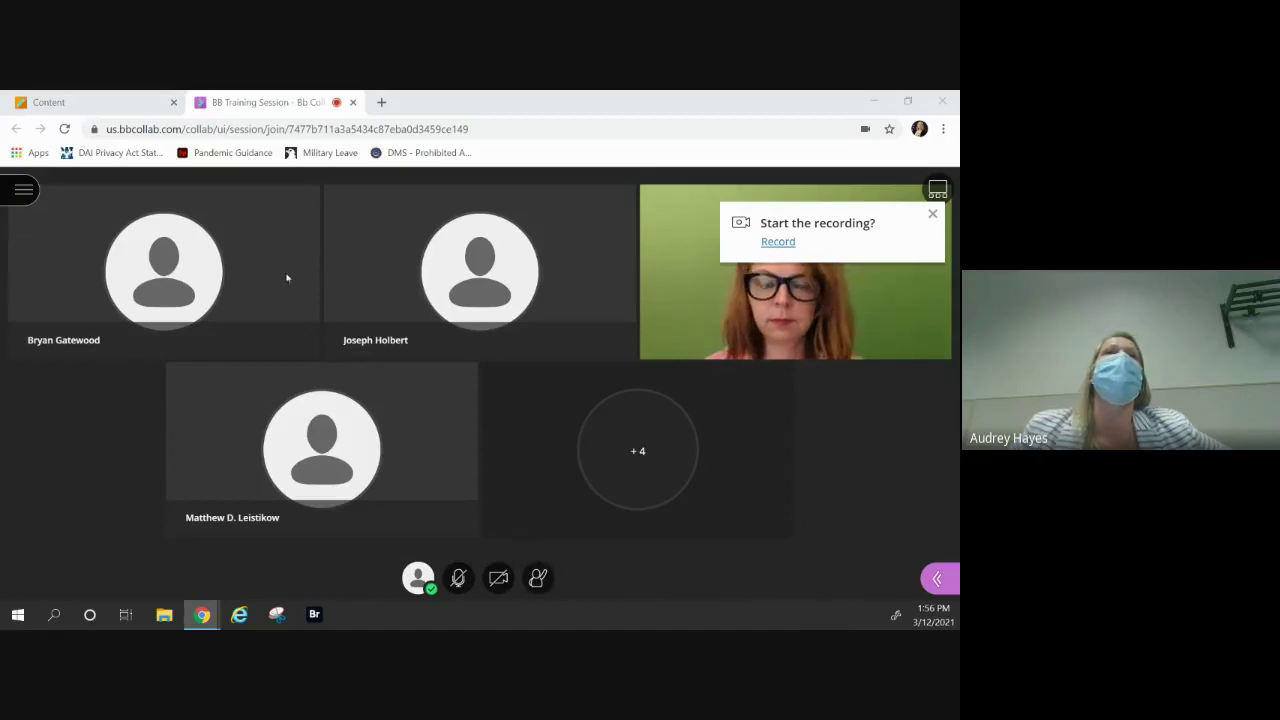
Look at the session menu, and try the speaker layout before restoring the grid of attendees.
left_click(24, 191)
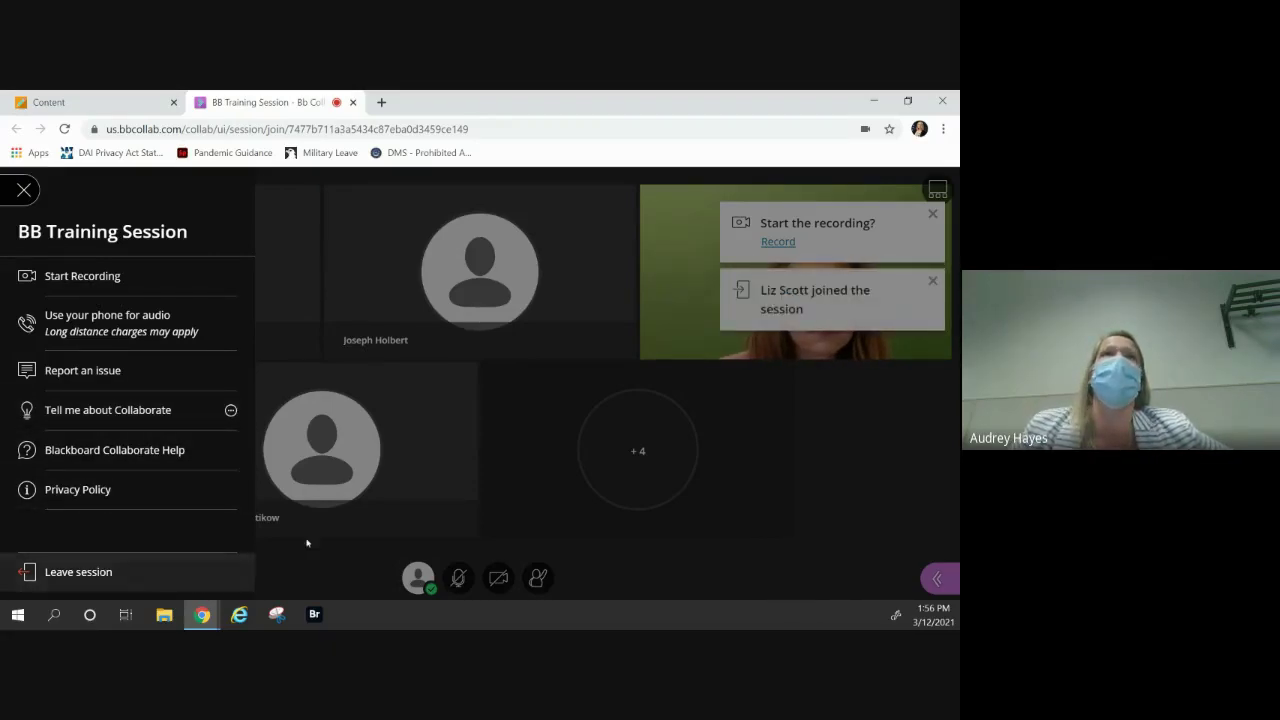
left_click(824, 542)
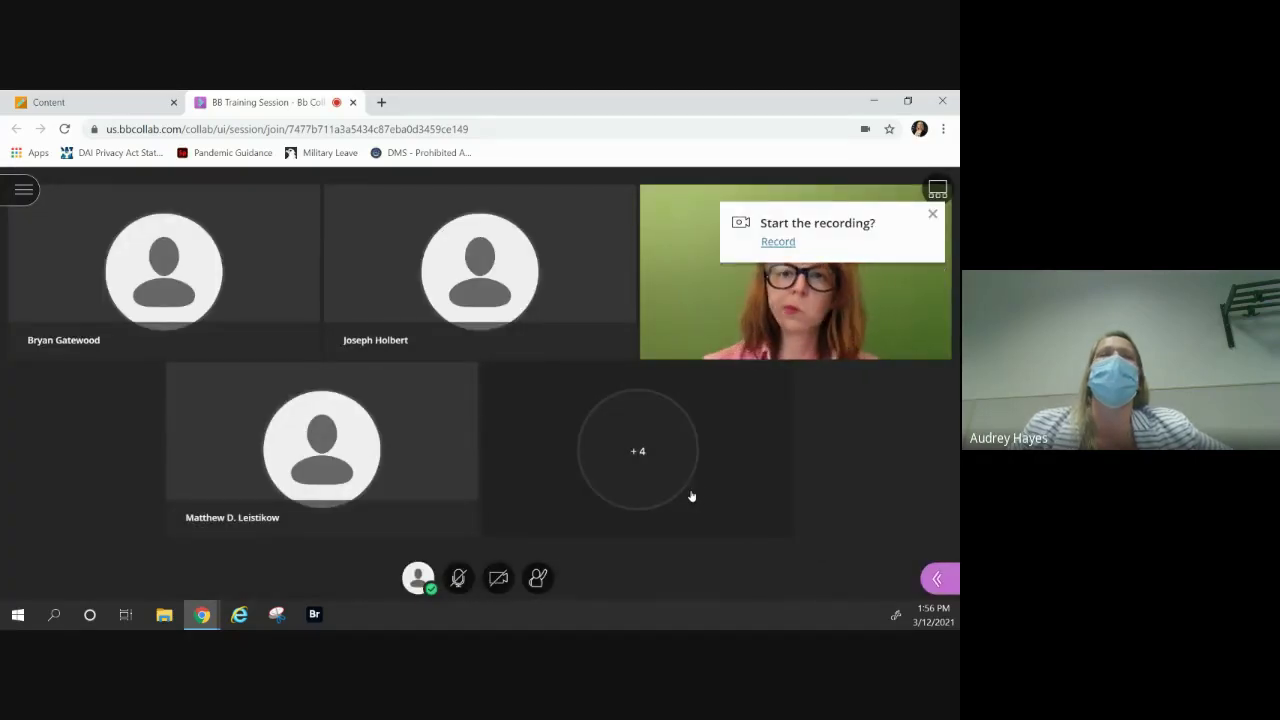
left_click(937, 190)
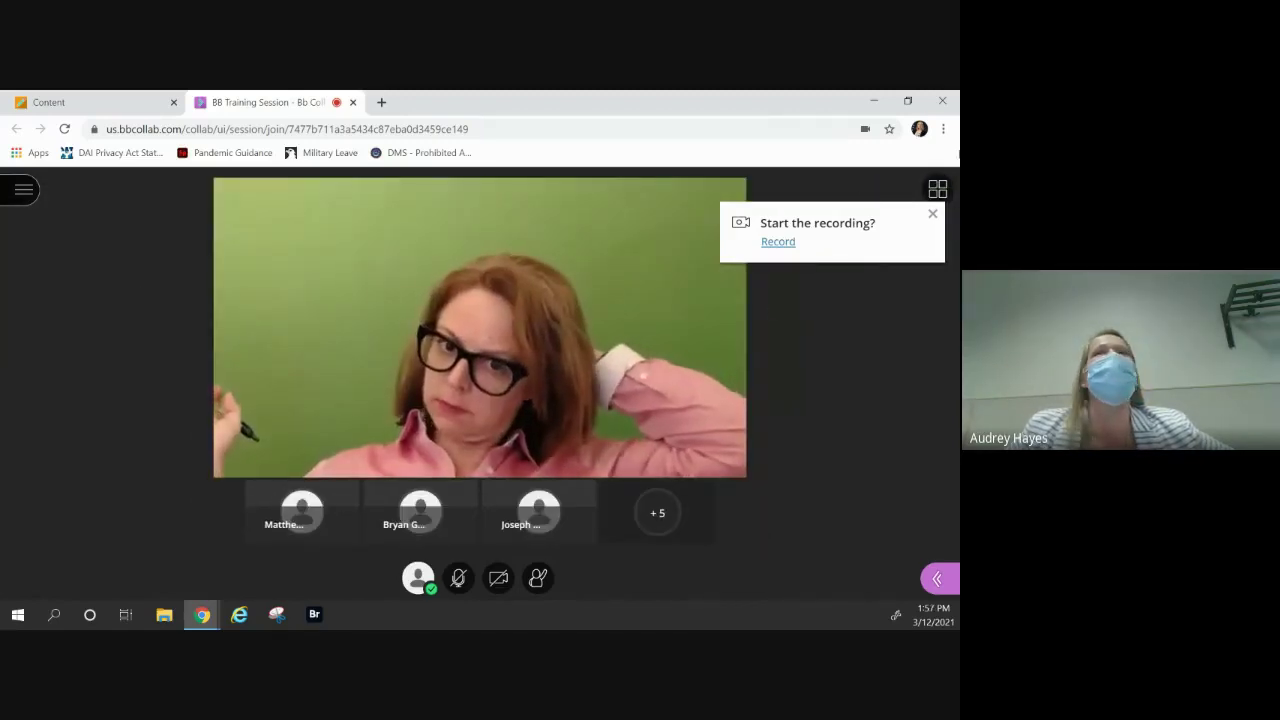
left_click(937, 190)
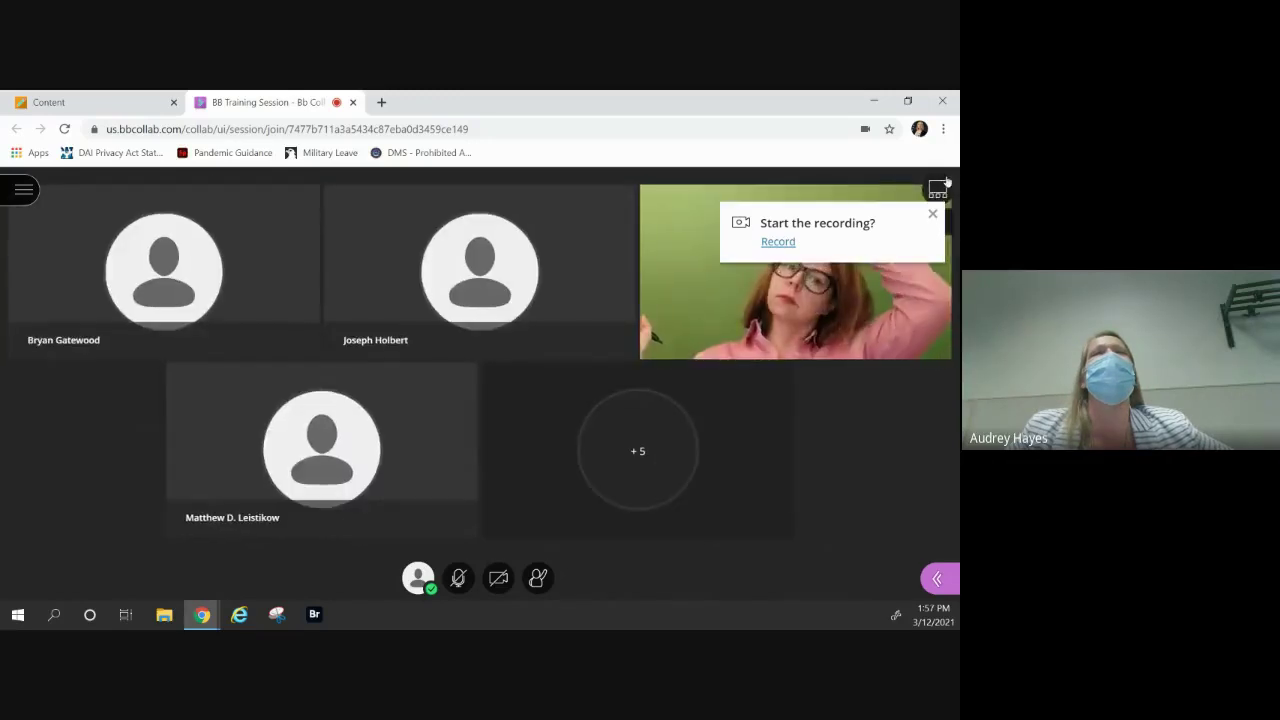
View the session's chat area, checking the Moderators and Everyone channels.
left_click(940, 580)
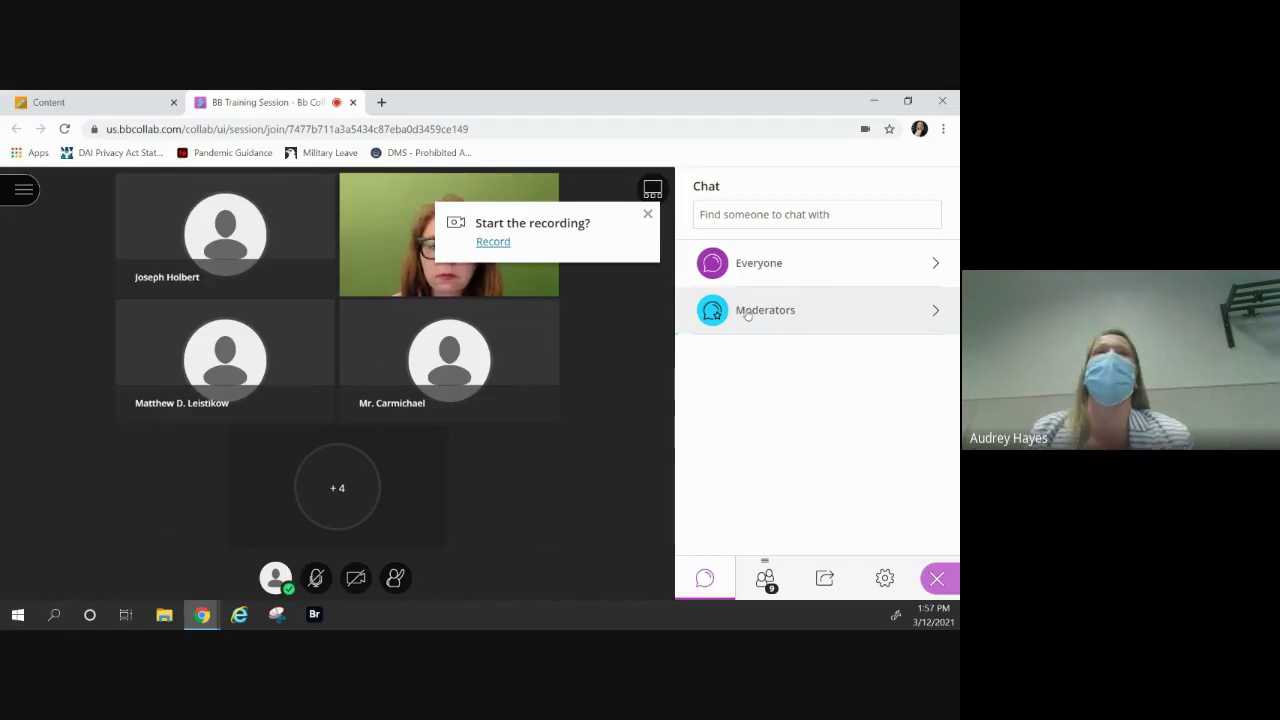
left_click(931, 311)
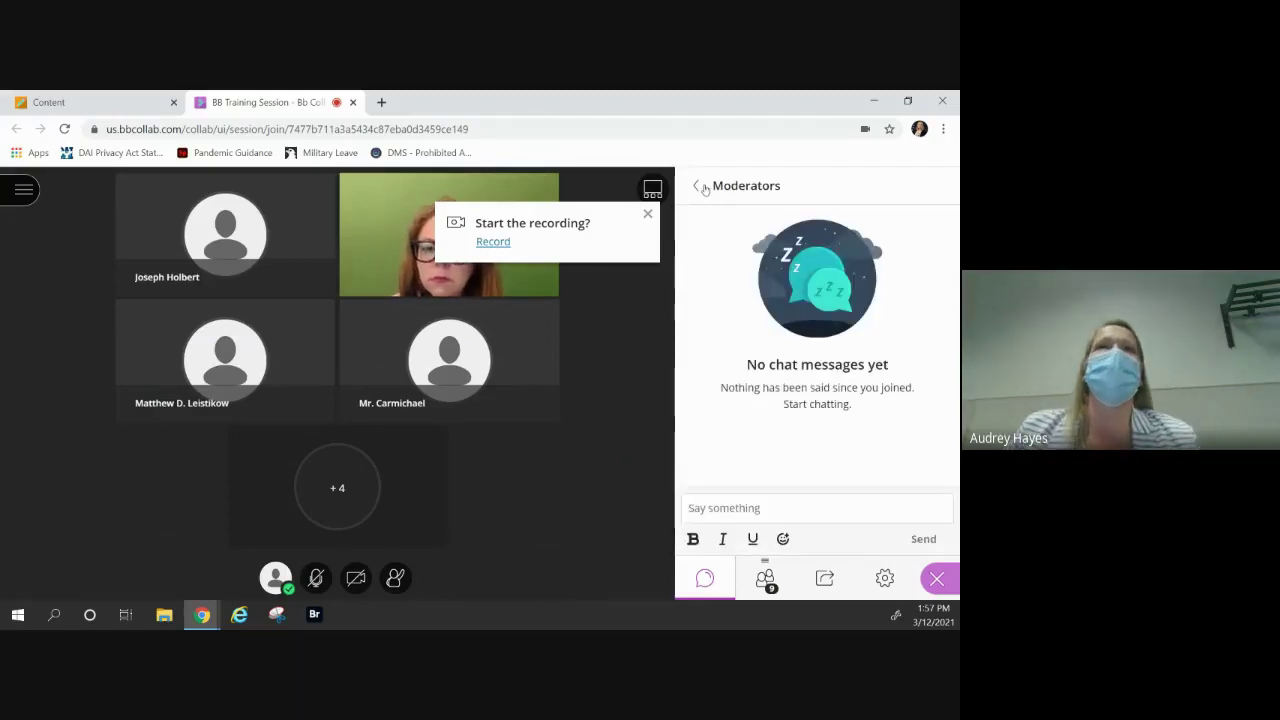
left_click(698, 186)
left_click(926, 268)
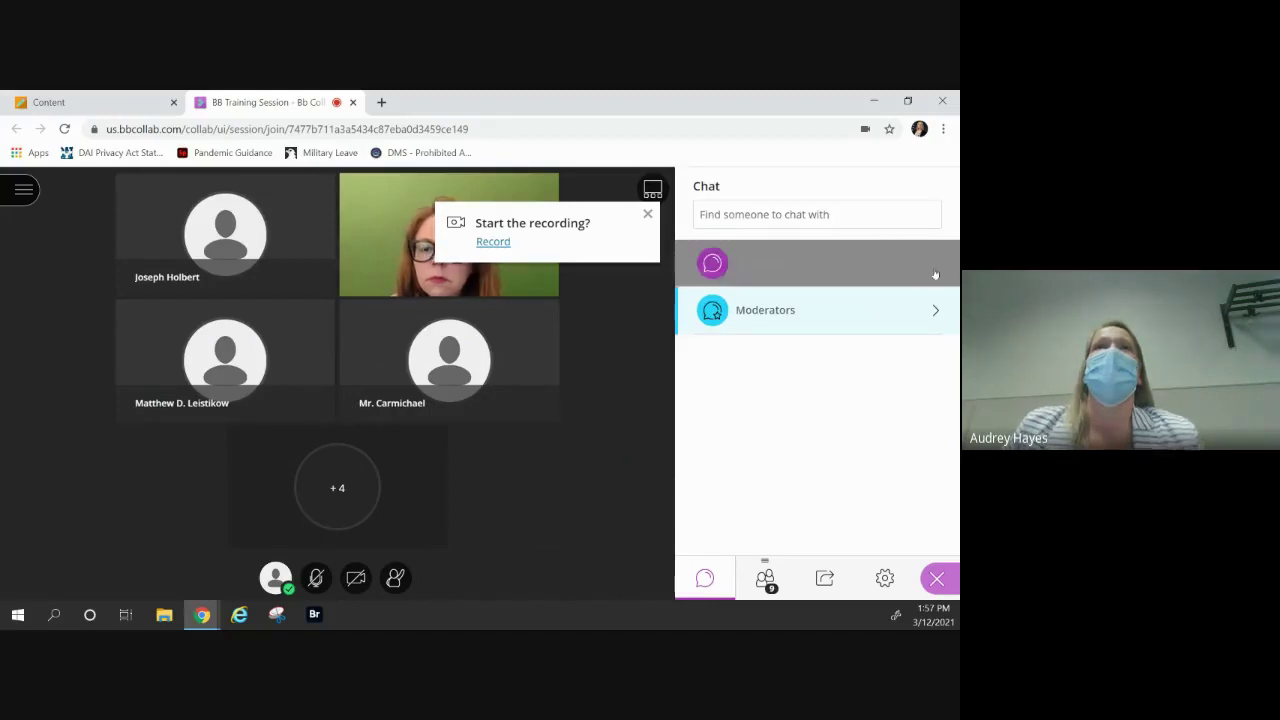
Open a private chat with the first participant in the attendee list and send the message "Hey there!".
left_click(765, 580)
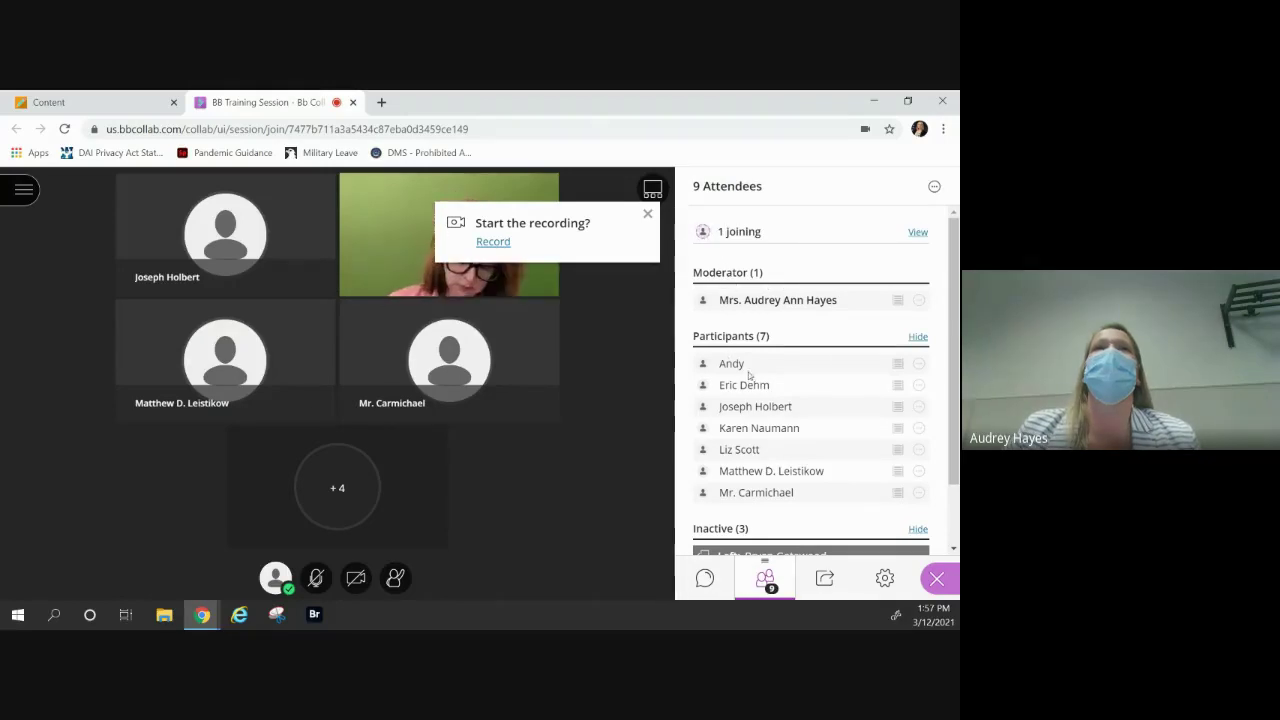
left_click(918, 364)
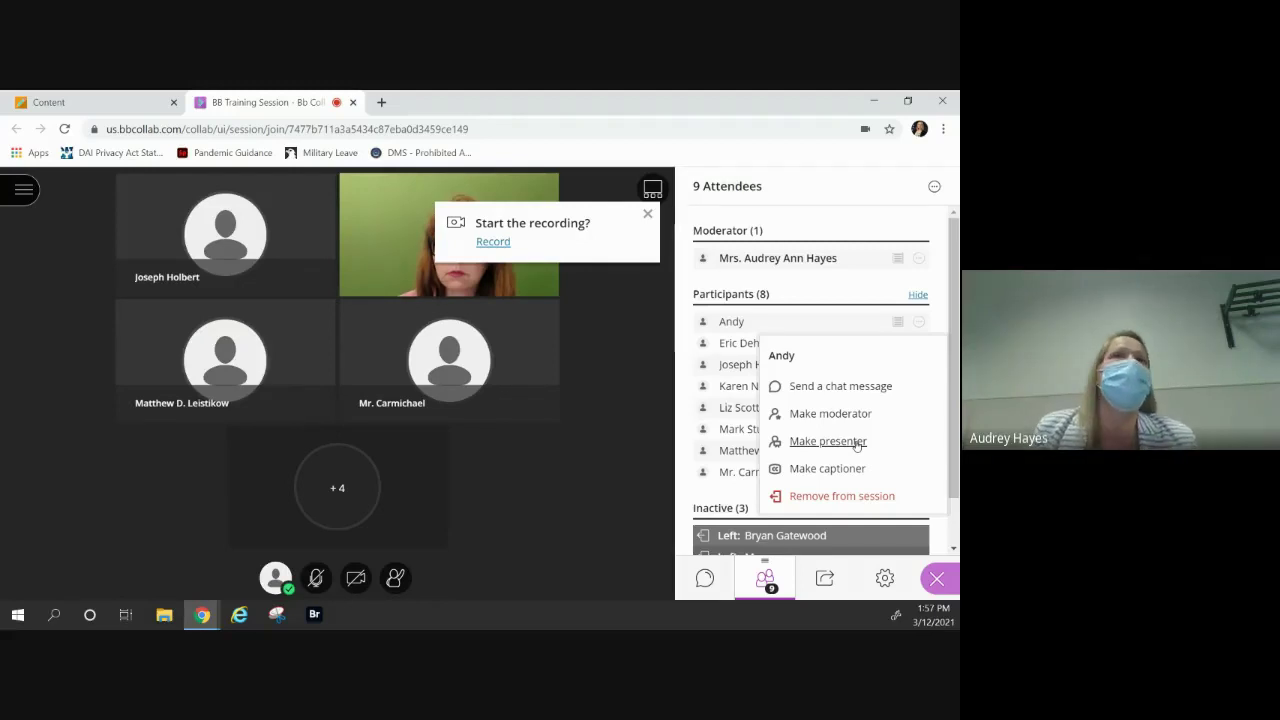
left_click(834, 392)
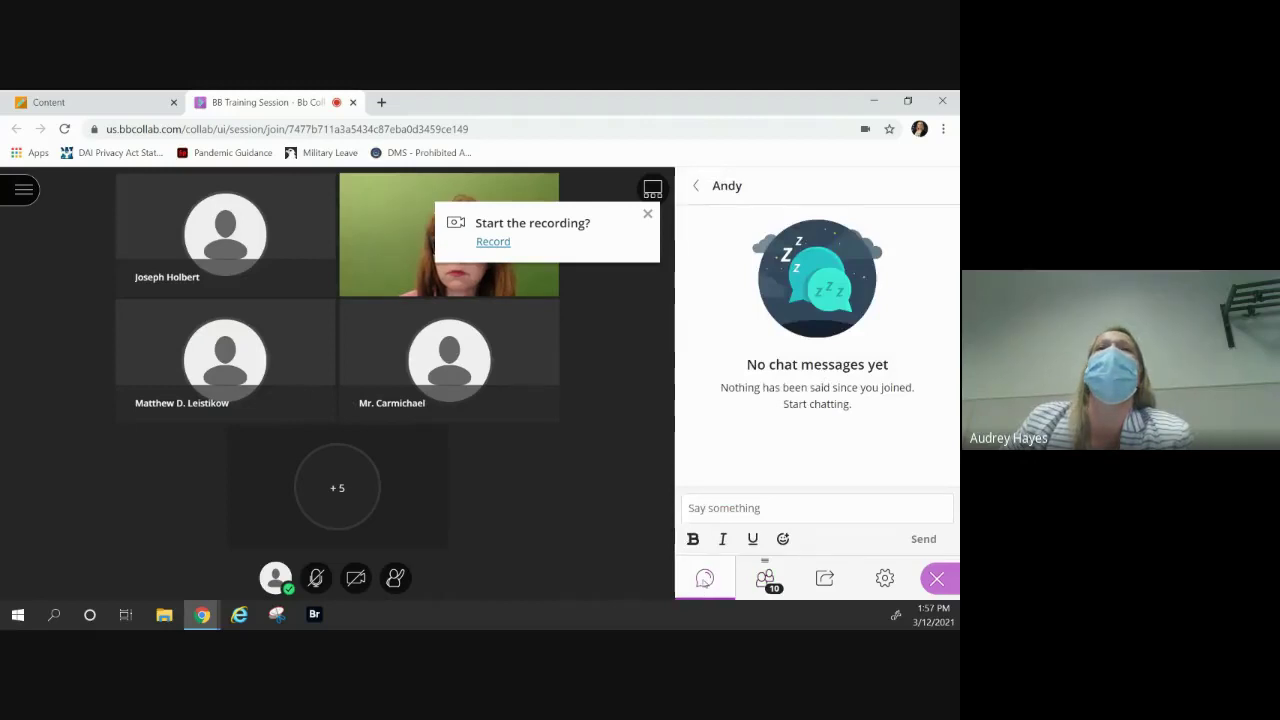
left_click(741, 508)
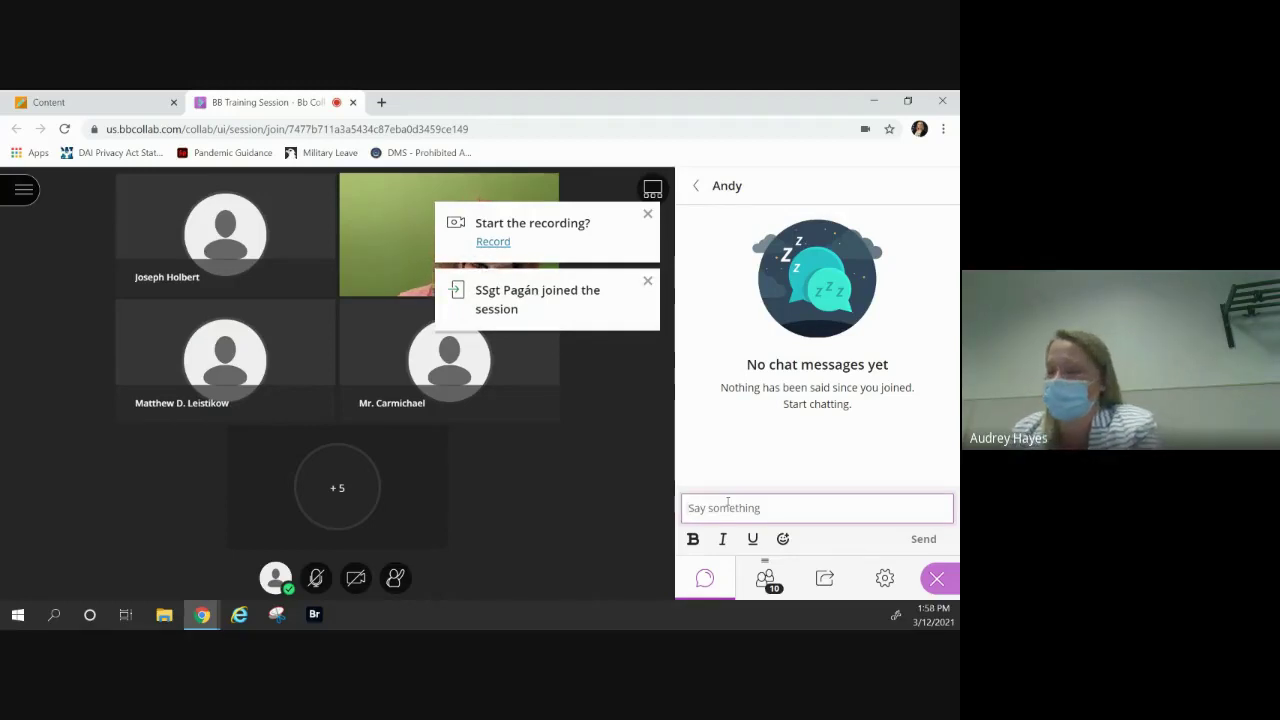
type("Hey there")
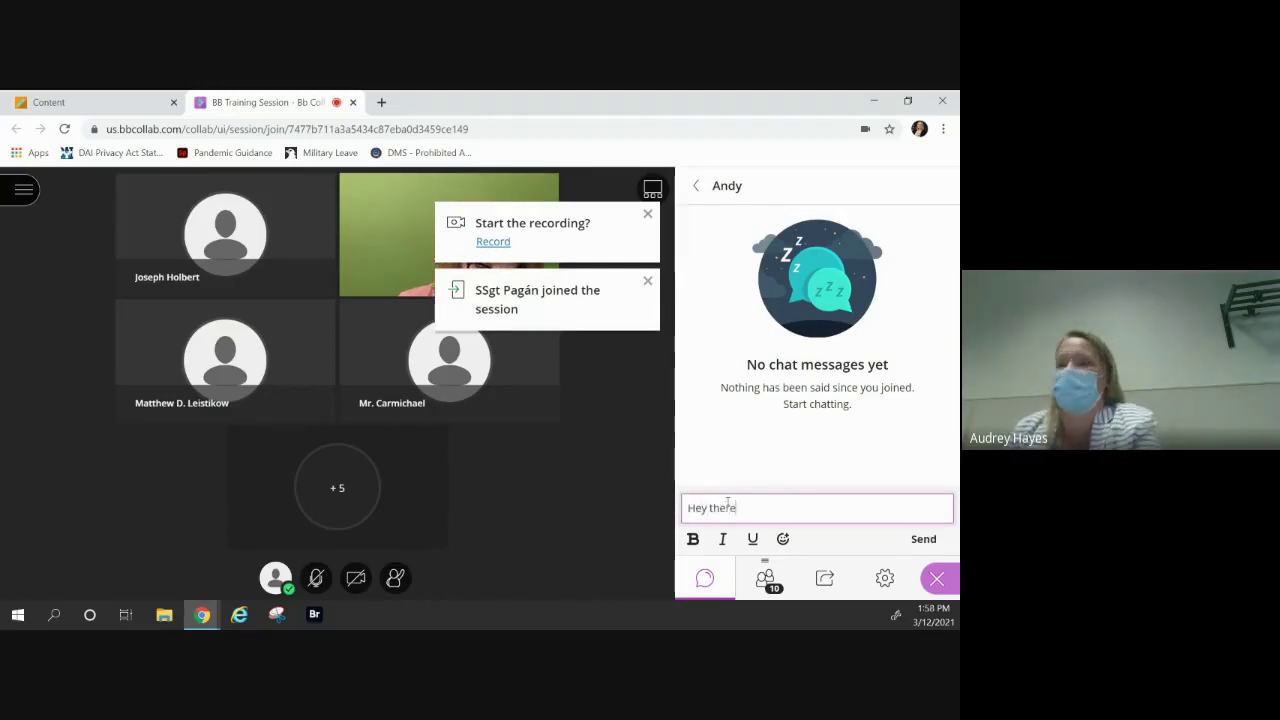
type("!")
key("Return")
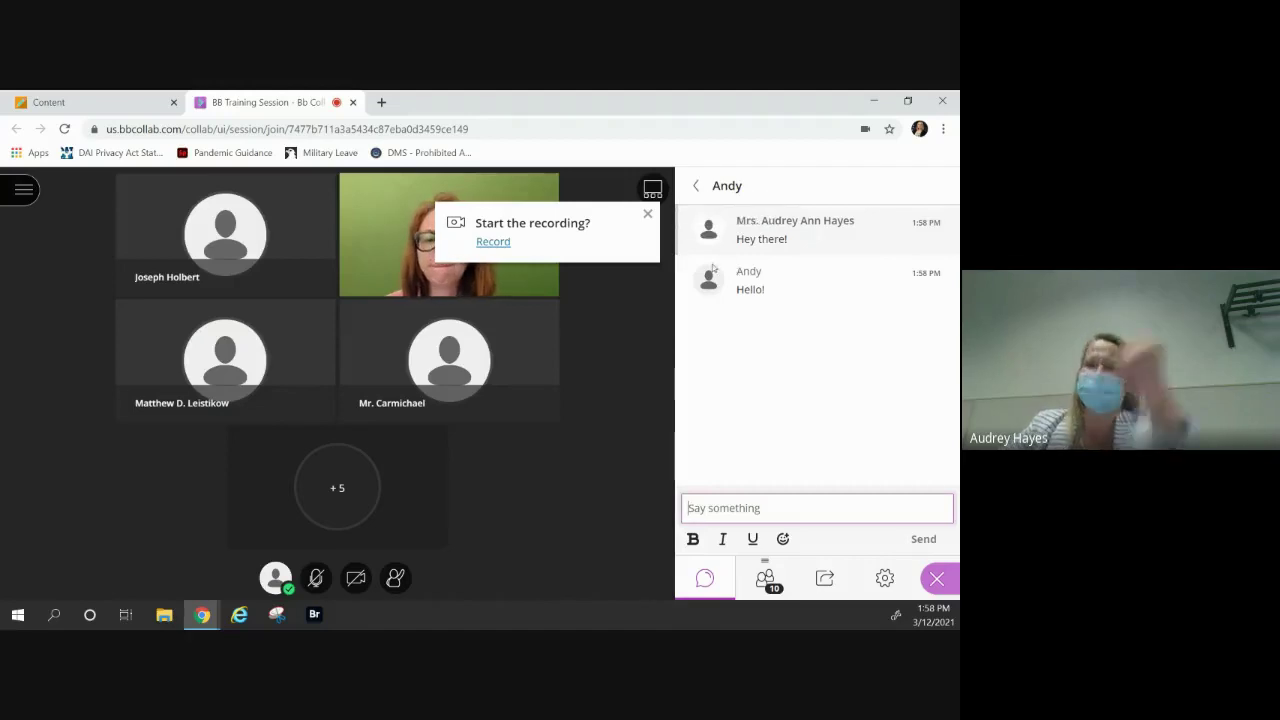
Return to the list of chats and check the Moderators channel.
left_click(698, 190)
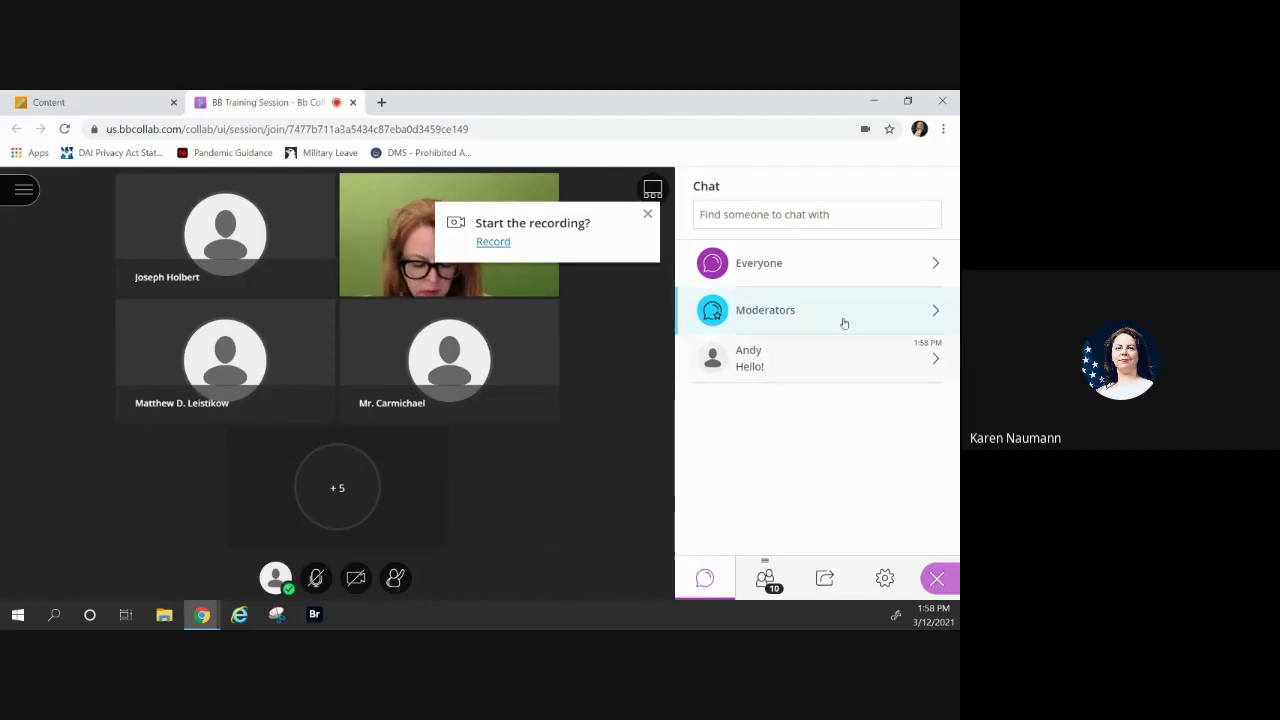
left_click(935, 317)
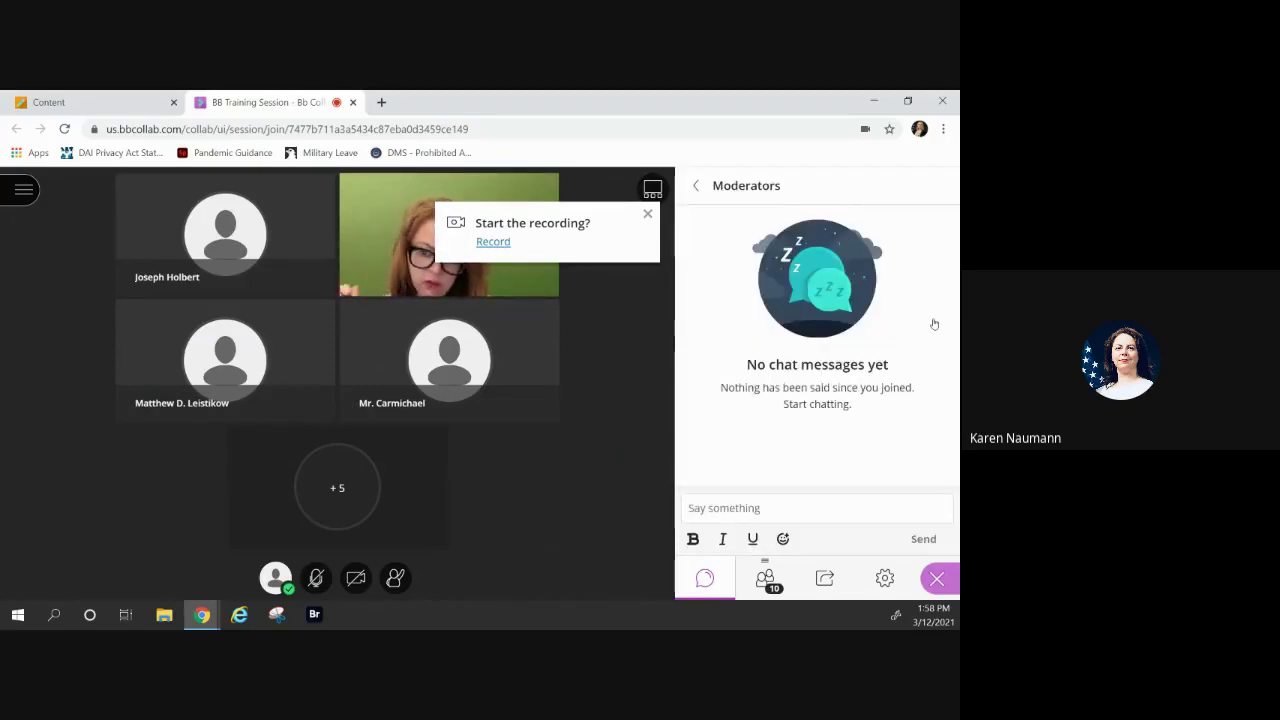
left_click(696, 186)
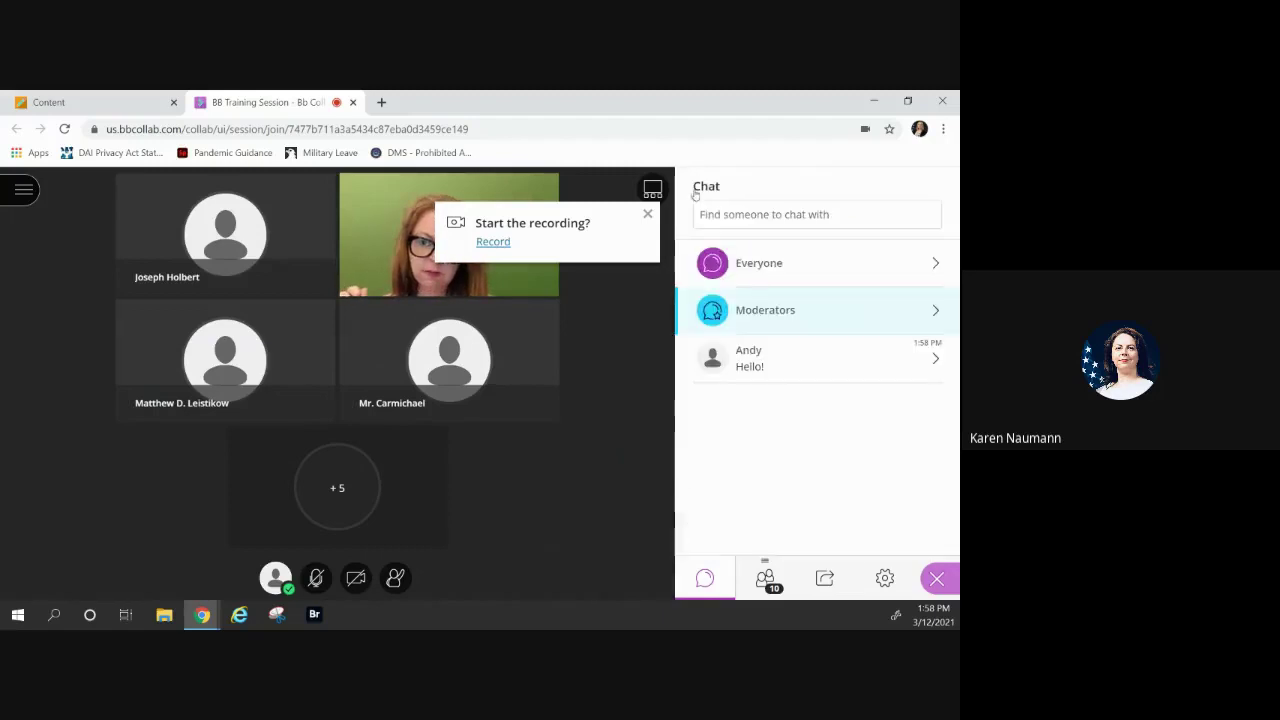
left_click(942, 320)
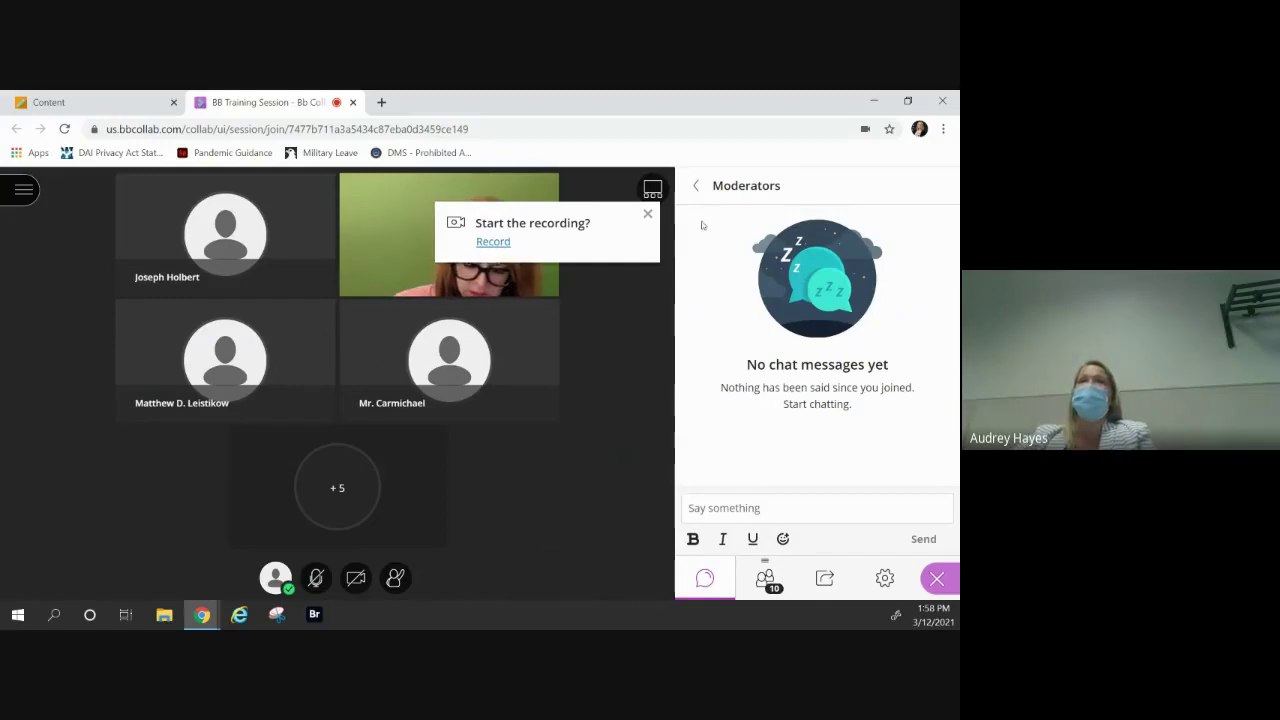
left_click(696, 186)
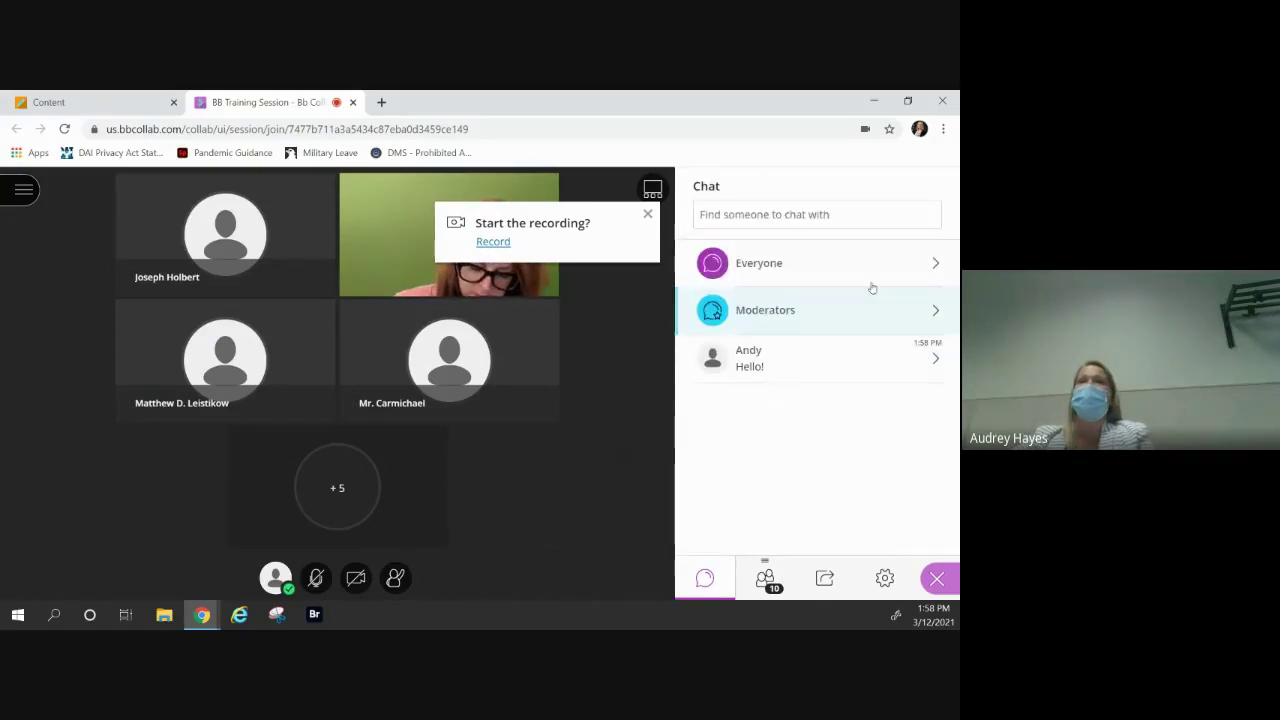
Look through the attendee list, including the inactive attendees, and dismiss the prompt to start the recording.
left_click(766, 580)
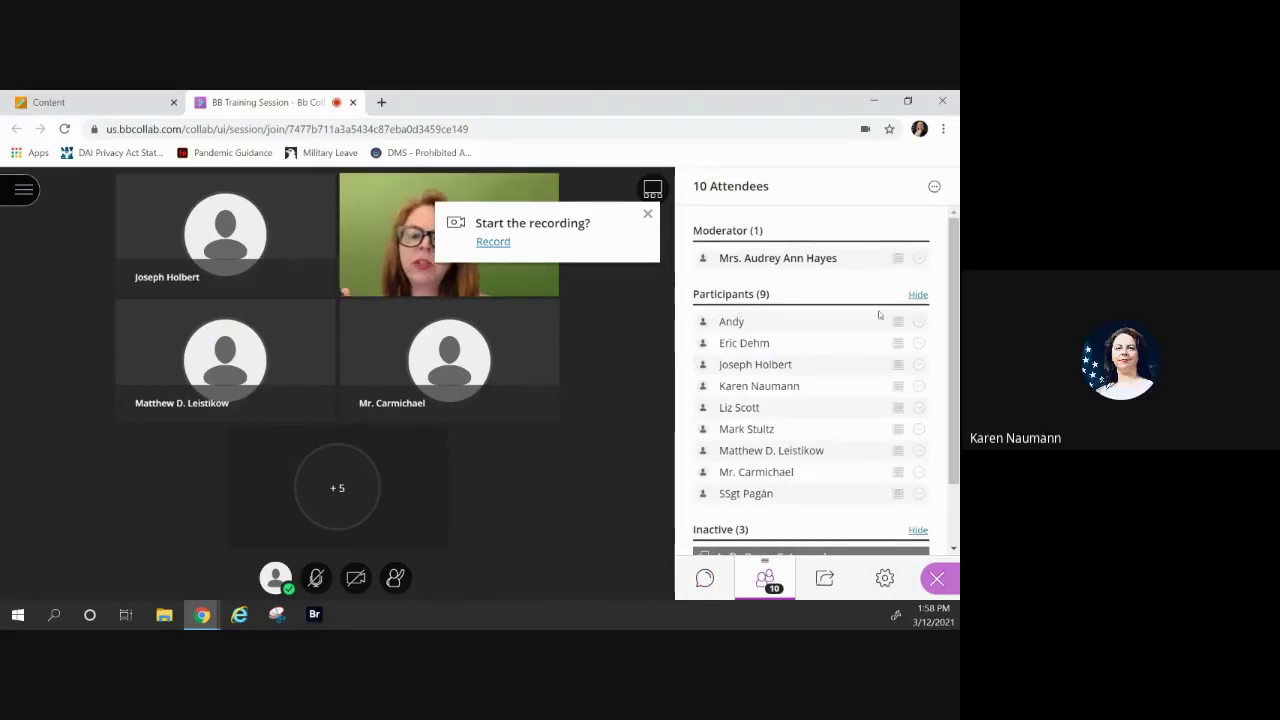
scroll(870, 345, "down", 2)
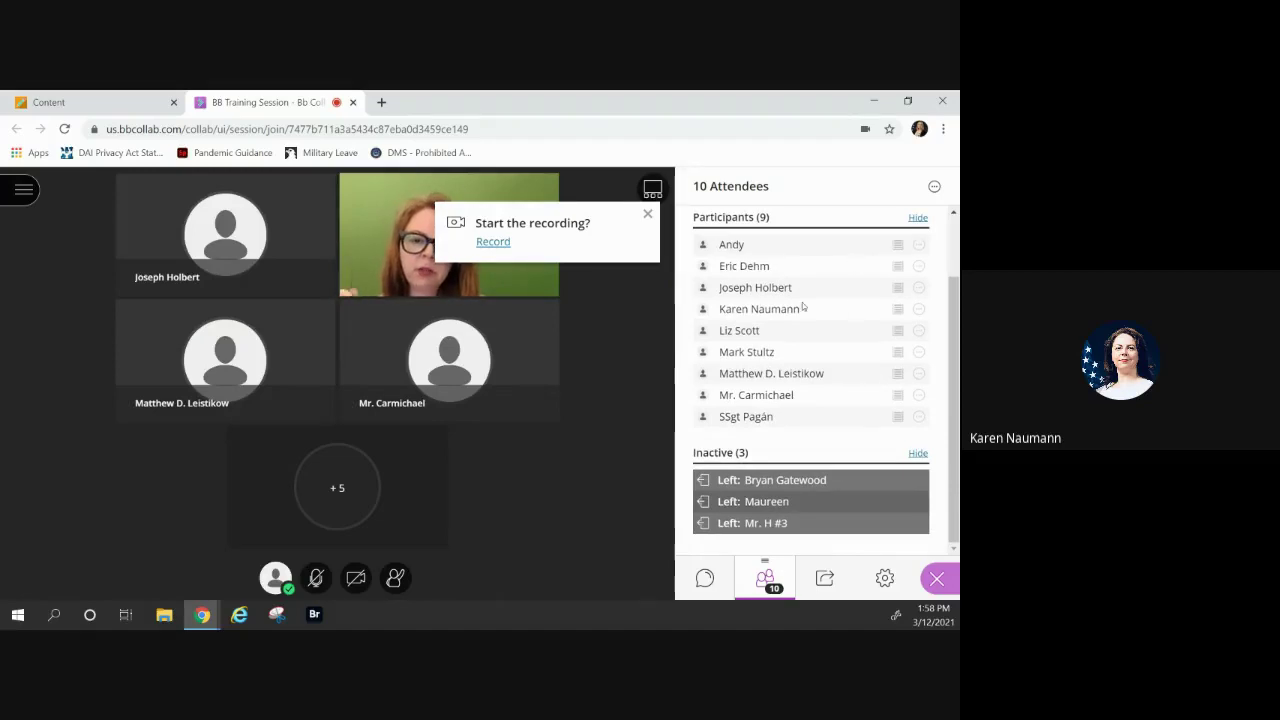
scroll(848, 352, "up", 1)
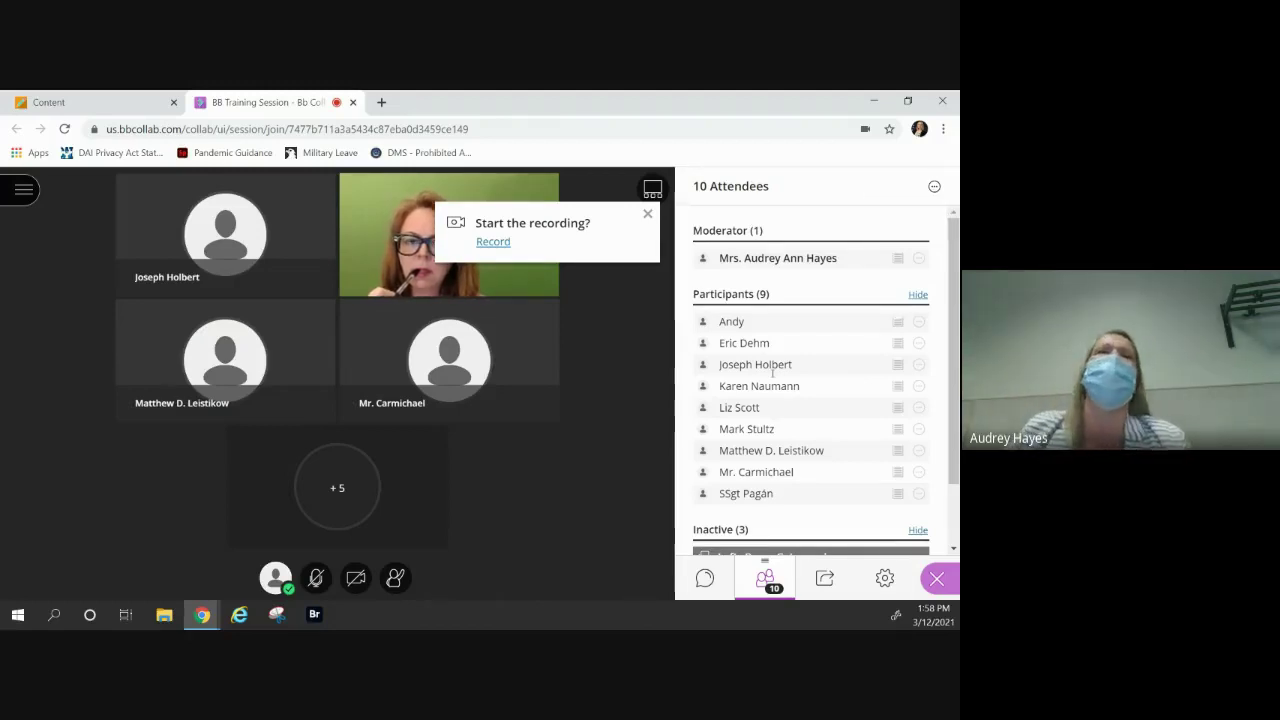
scroll(795, 449, "down", 2)
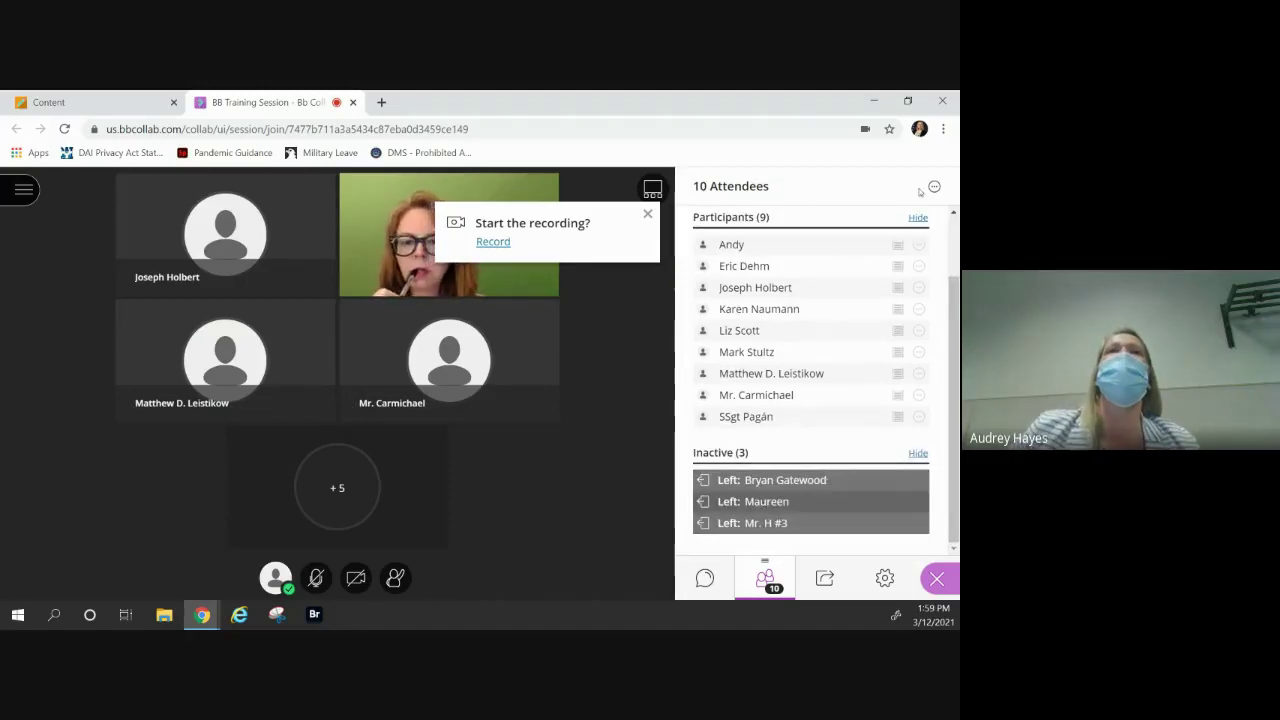
left_click(648, 213)
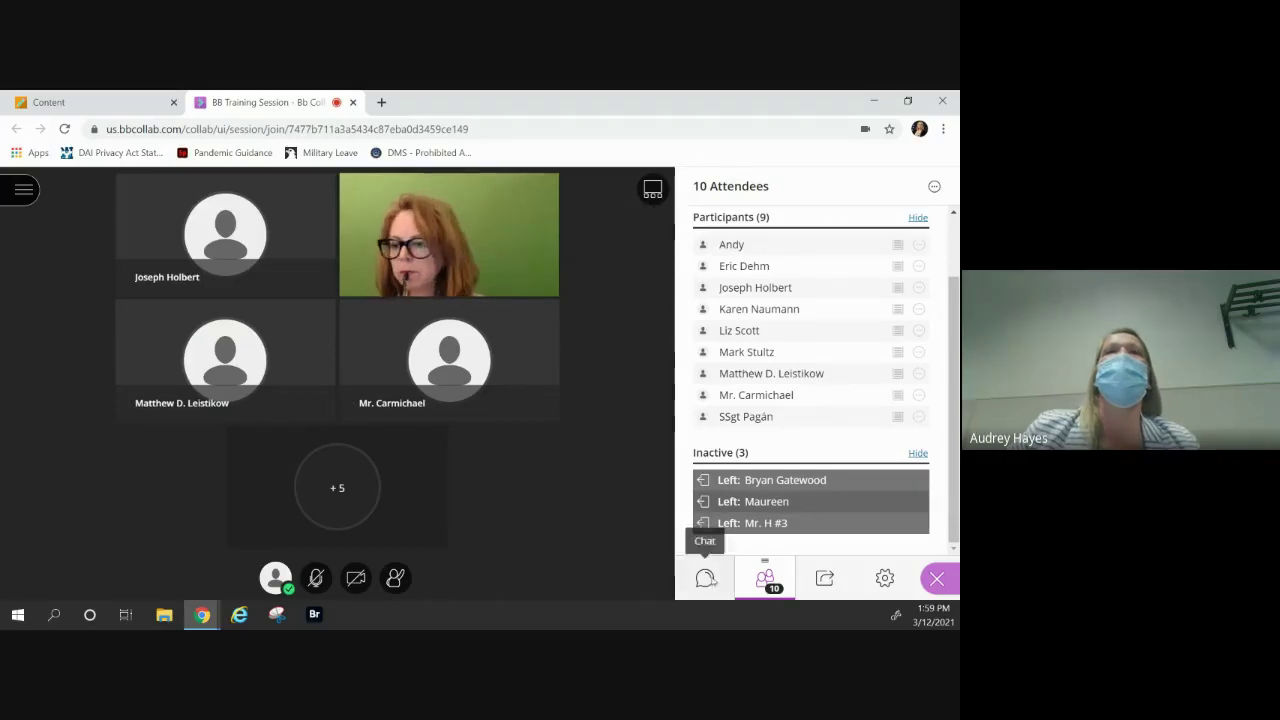
Look over the chat area and the personal session settings, and return to the attendee list.
left_click(705, 578)
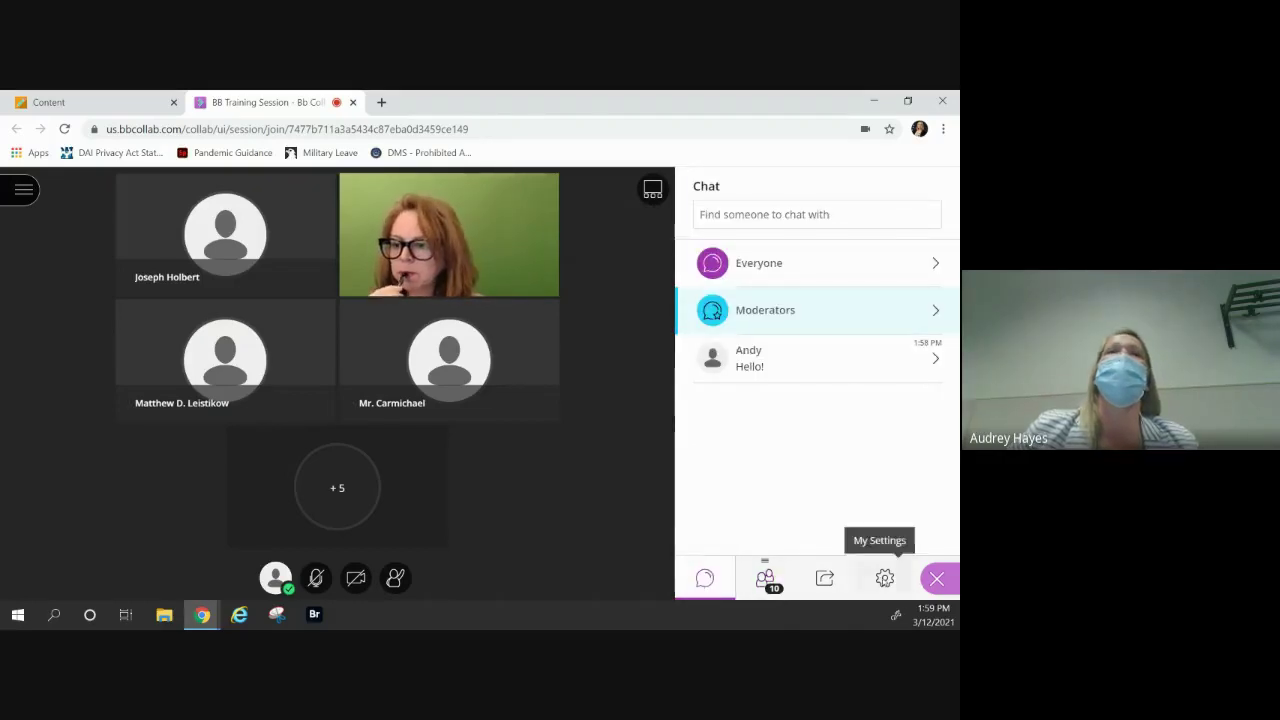
left_click(884, 578)
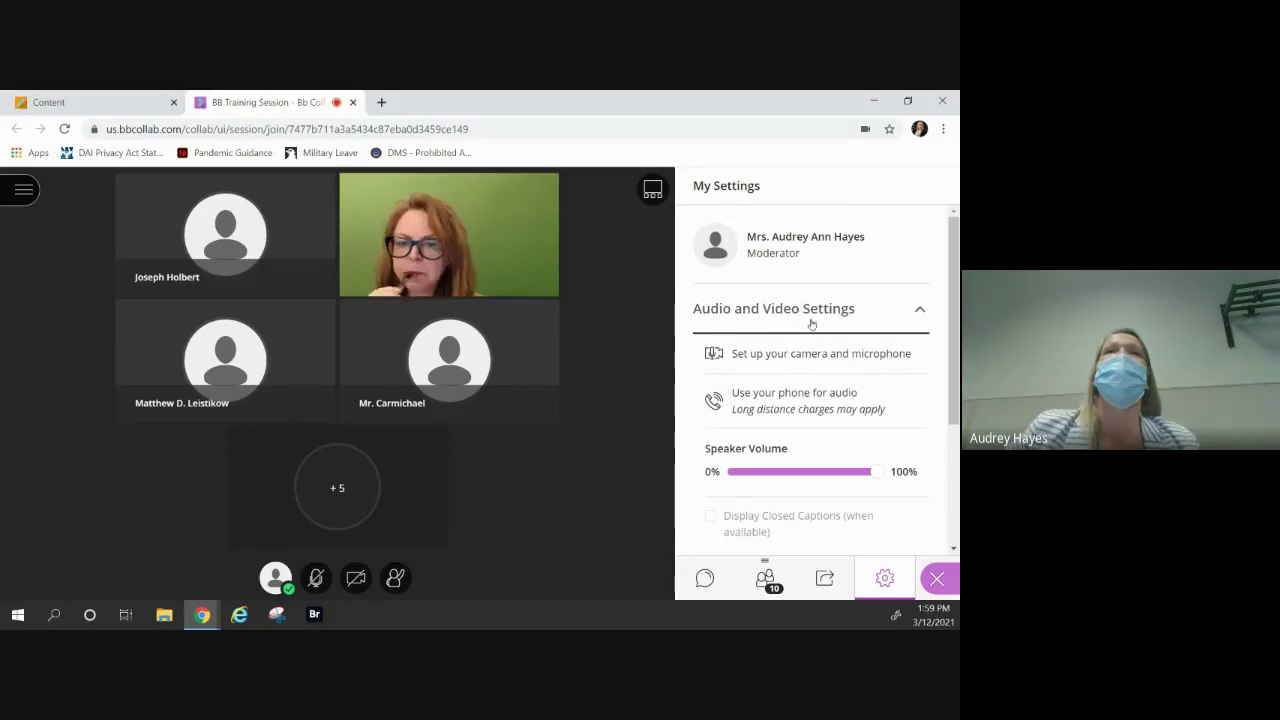
scroll(810, 300, "down", 2)
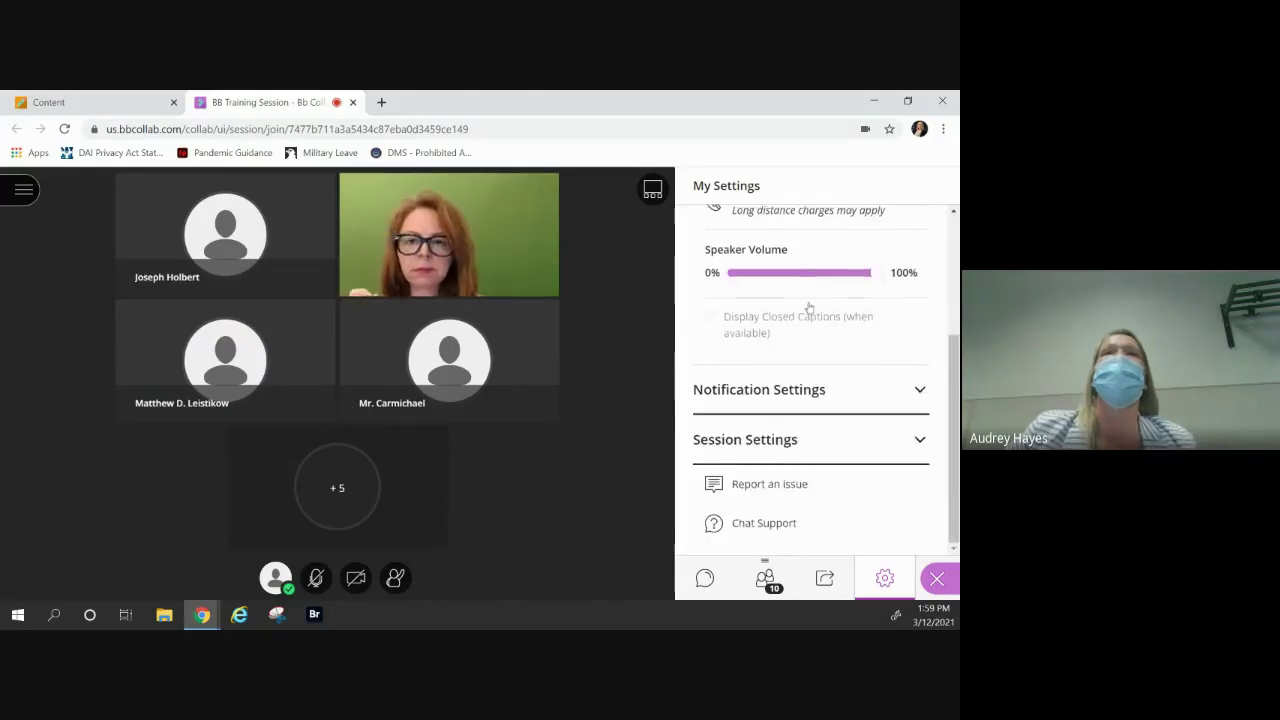
left_click(705, 578)
left_click(765, 561)
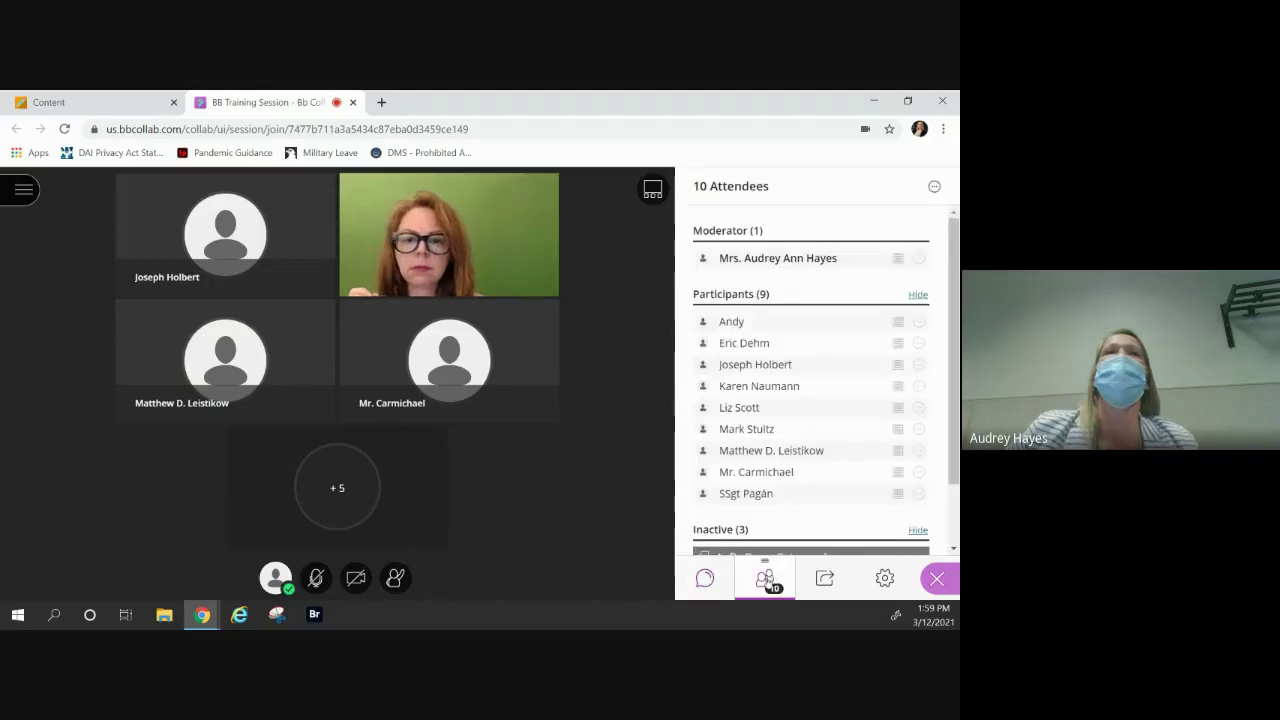
Try the layout switch, collapse and reopen the Collaborate panel, and view the participants and inactive attendees.
left_click(653, 189)
left_click(653, 189)
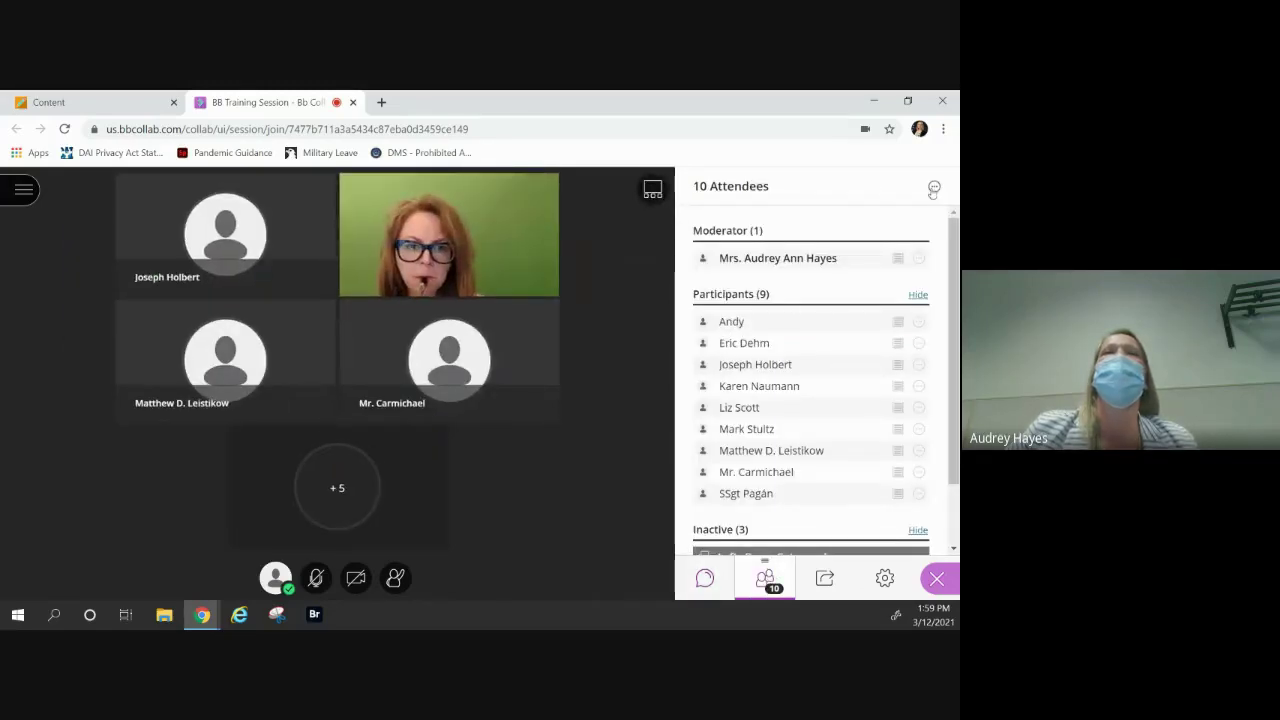
left_click(937, 581)
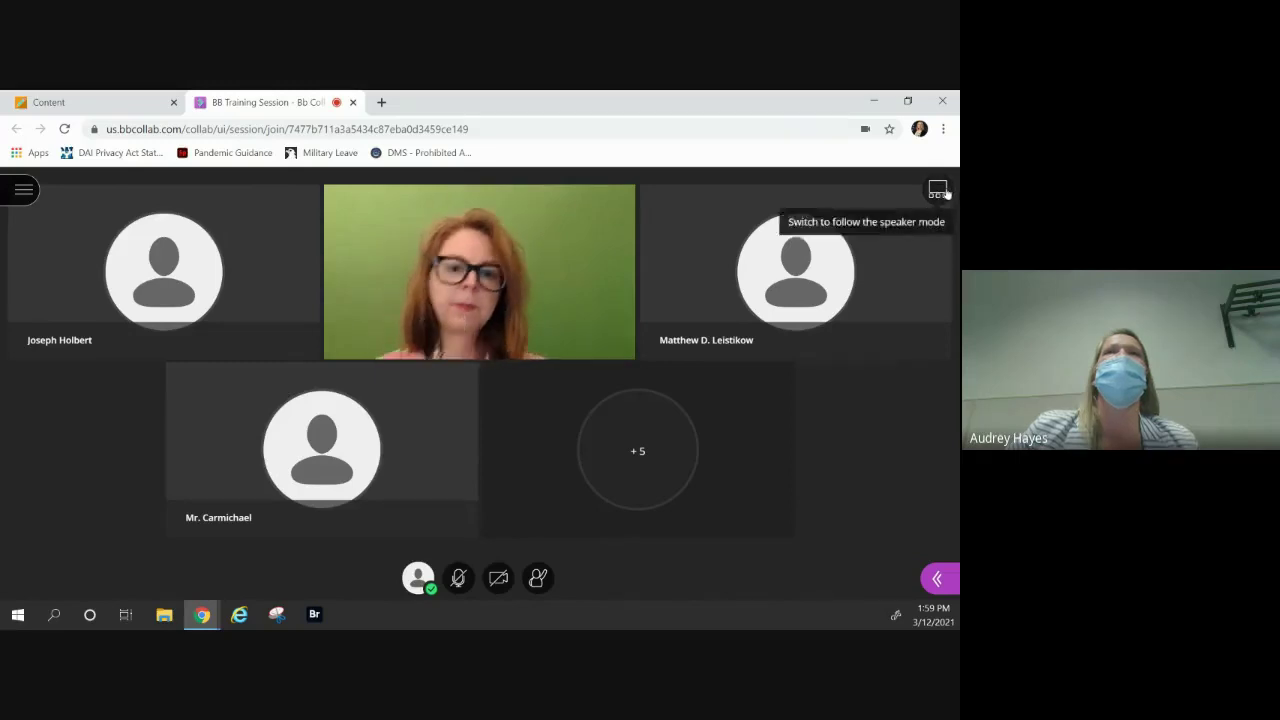
left_click(938, 579)
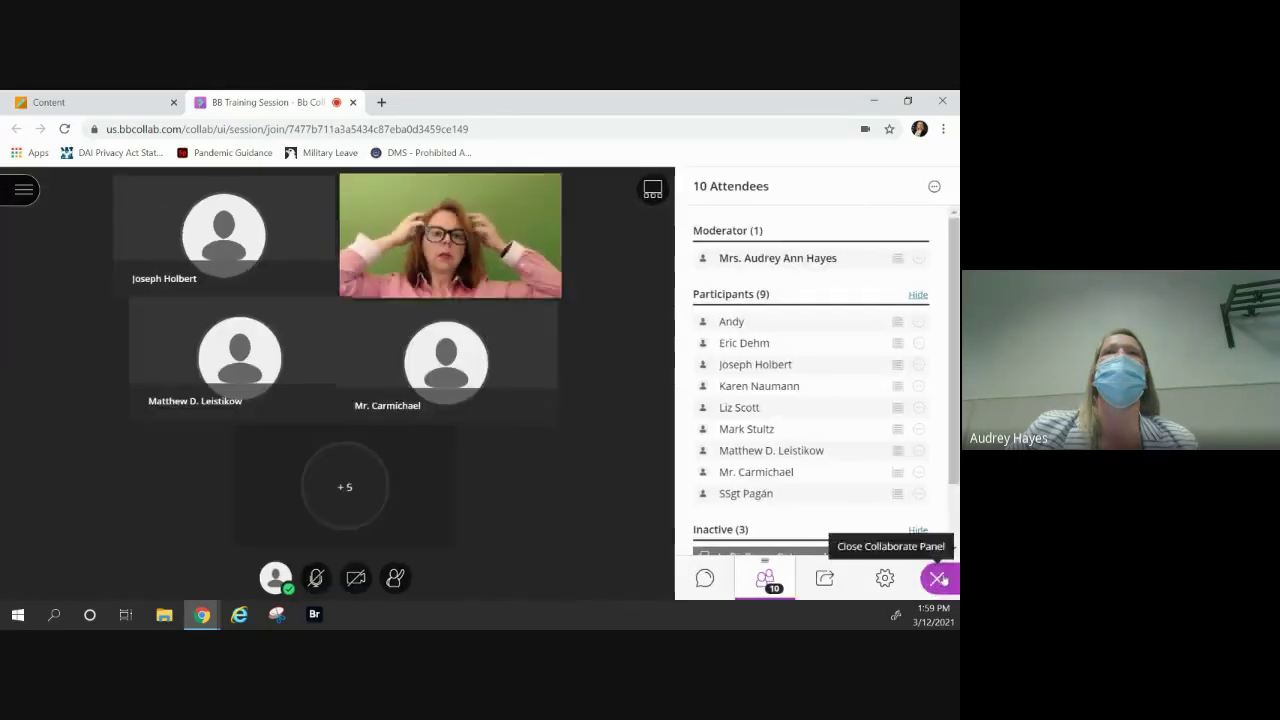
scroll(851, 499, "down", 2)
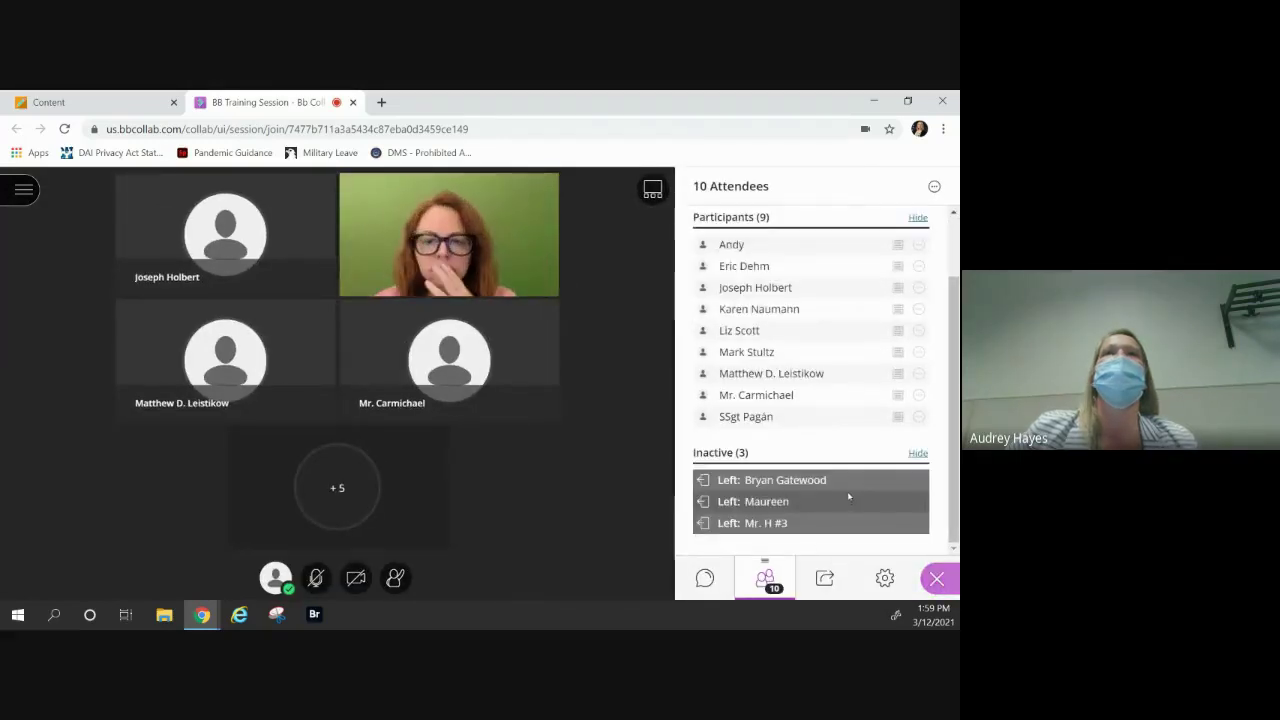
Set up breakout groups with random assignment, moderators included and 2 groups.
left_click(827, 582)
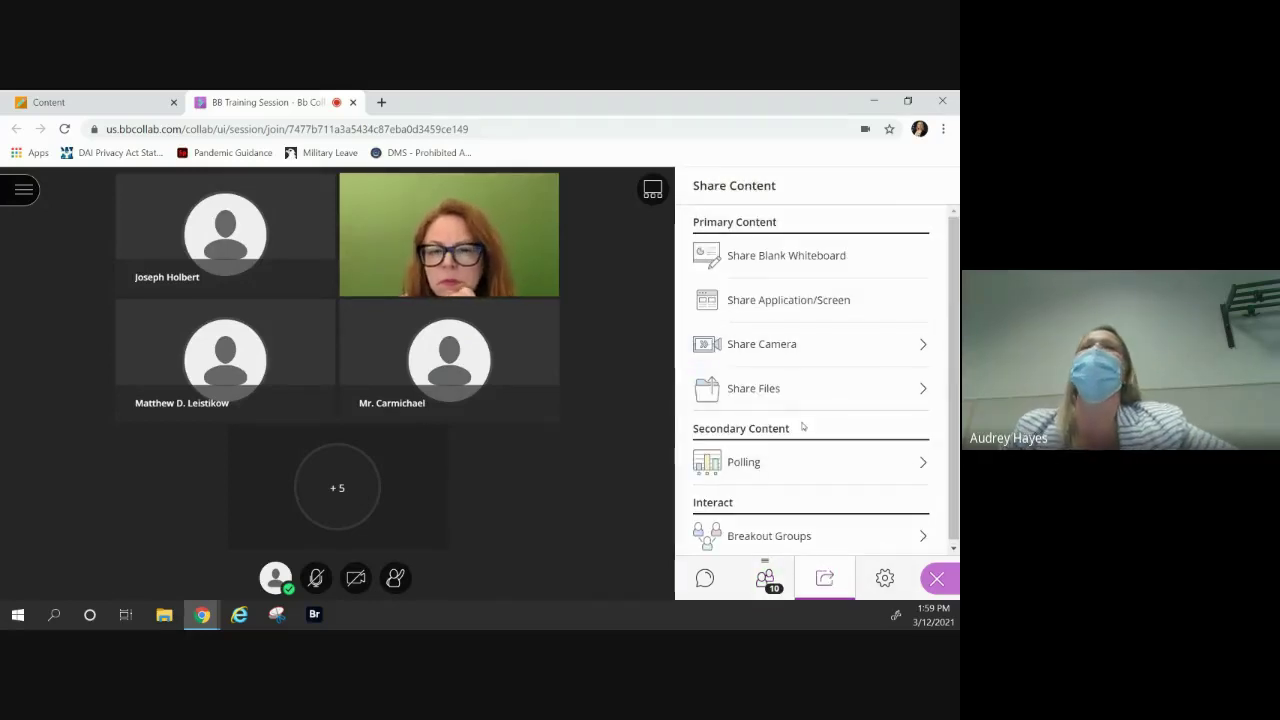
scroll(800, 428, "down", 1)
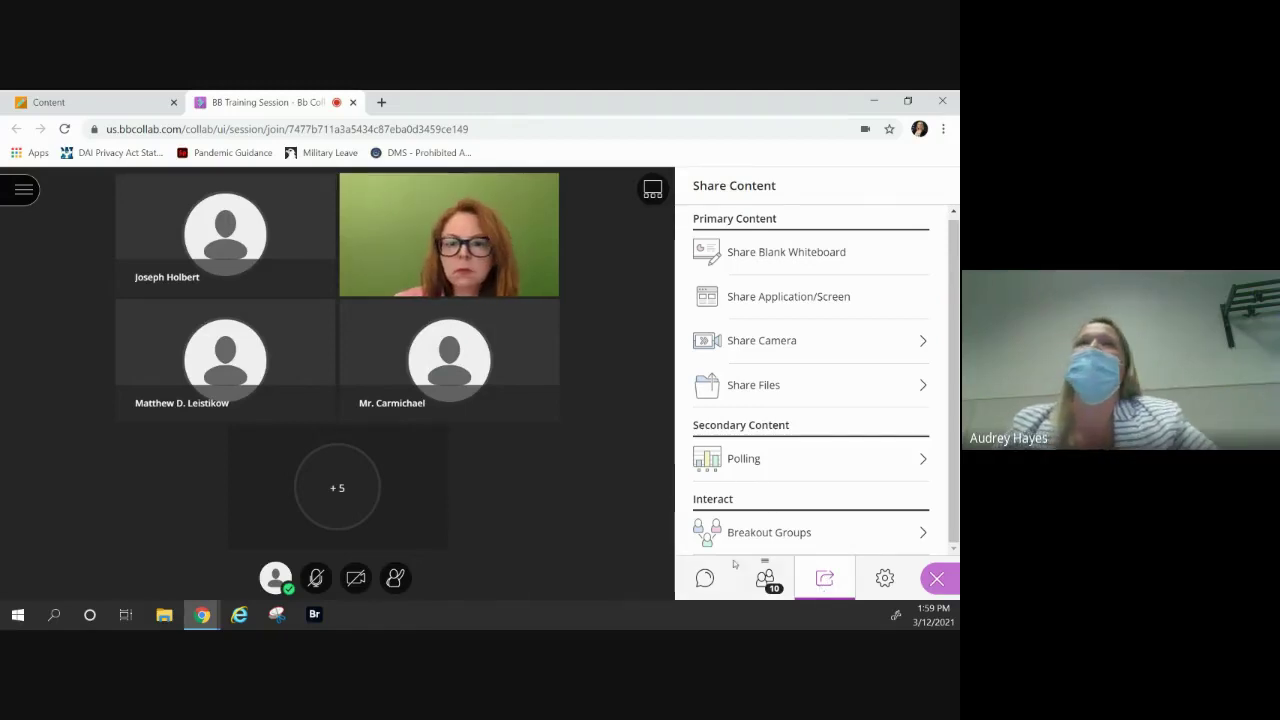
left_click(832, 542)
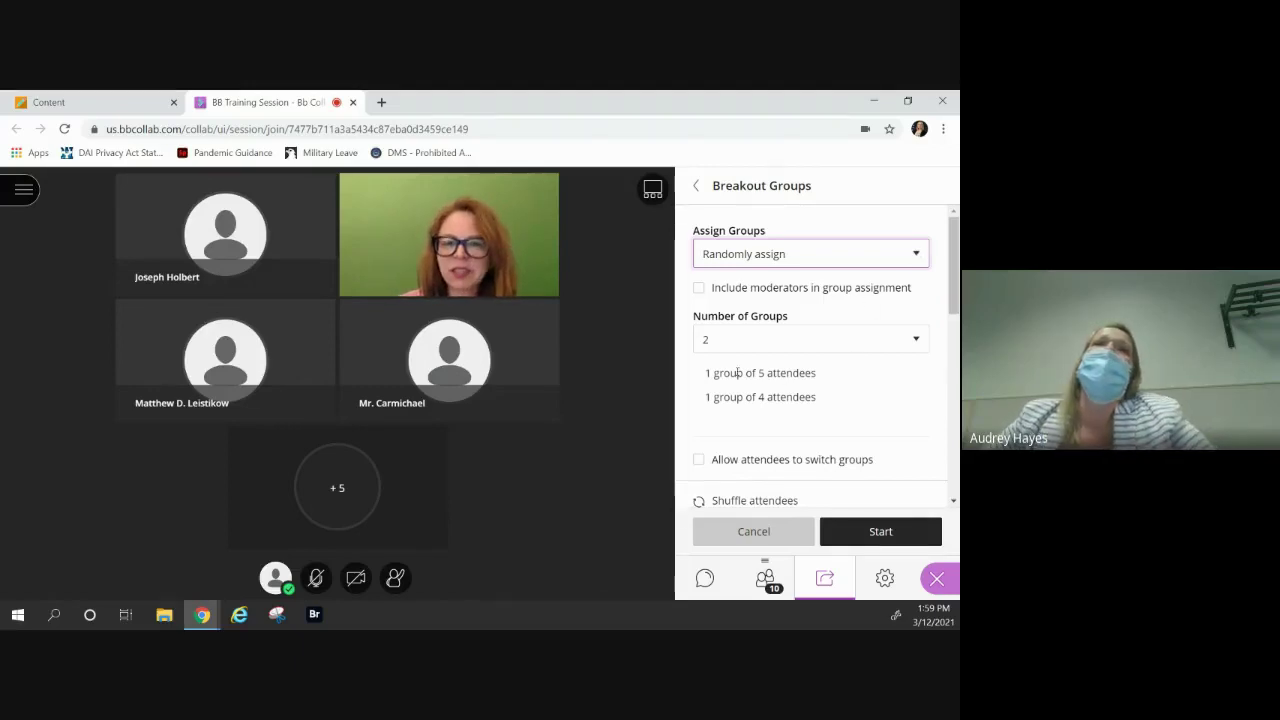
left_click(699, 288)
left_click(916, 341)
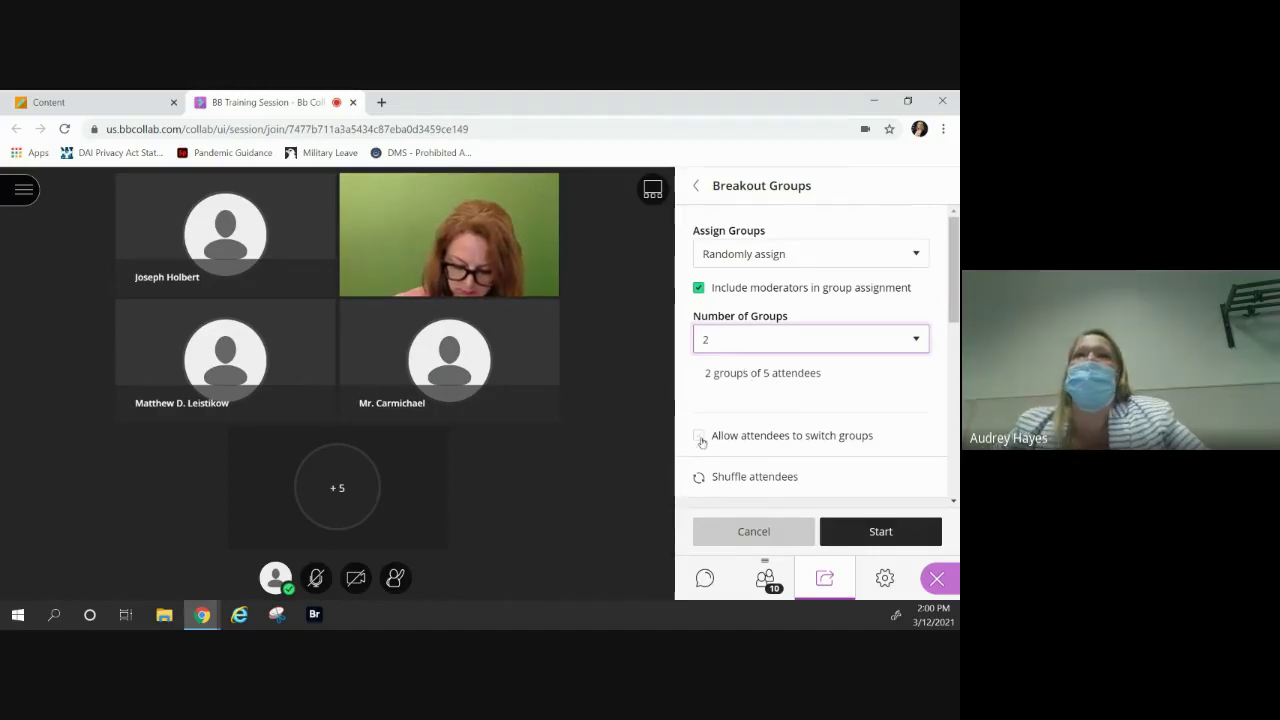
Review the members assigned to Group 1 and Group 2, and start the breakout groups.
scroll(771, 434, "down", 3)
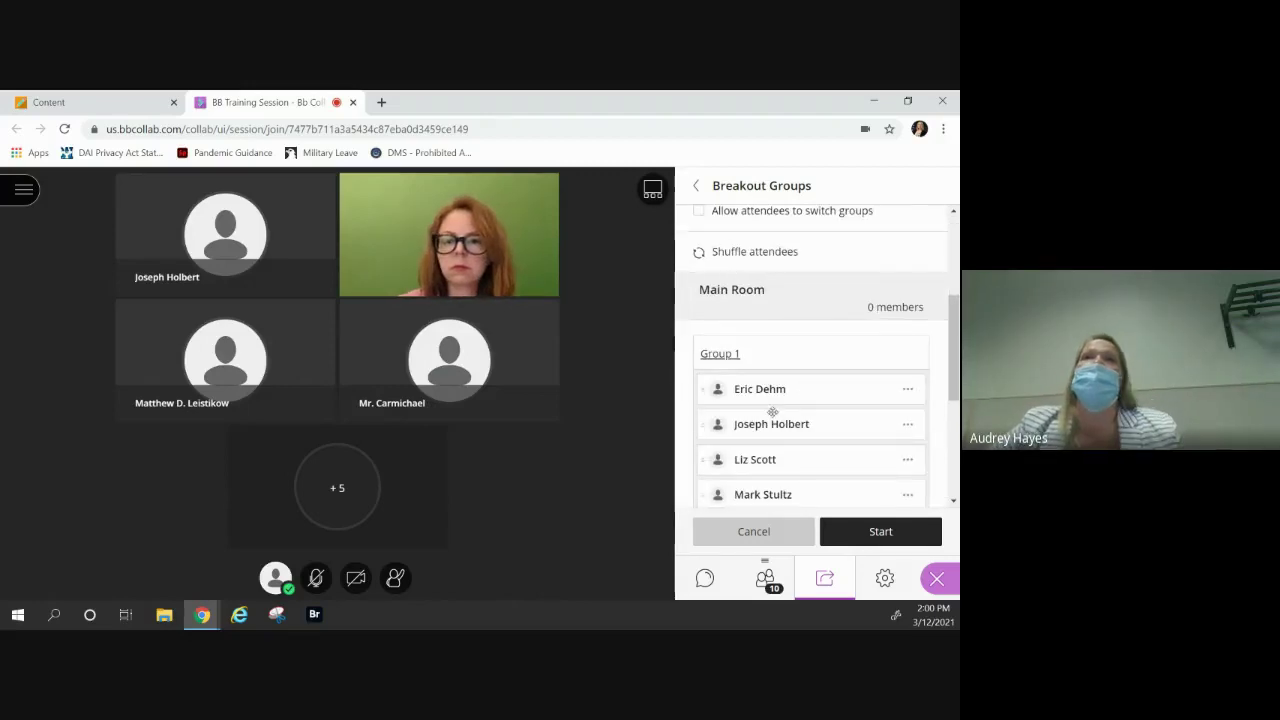
scroll(775, 406, "down", 3)
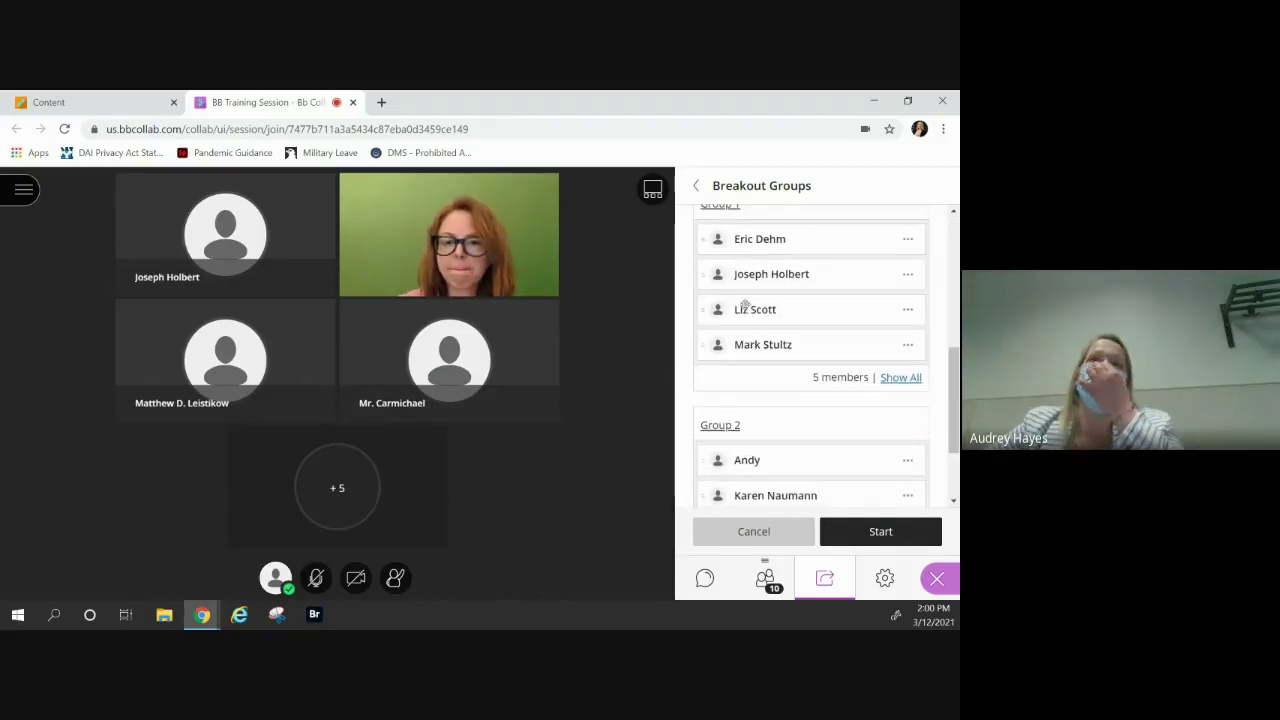
scroll(749, 300, "up", 2)
scroll(750, 469, "down", 4)
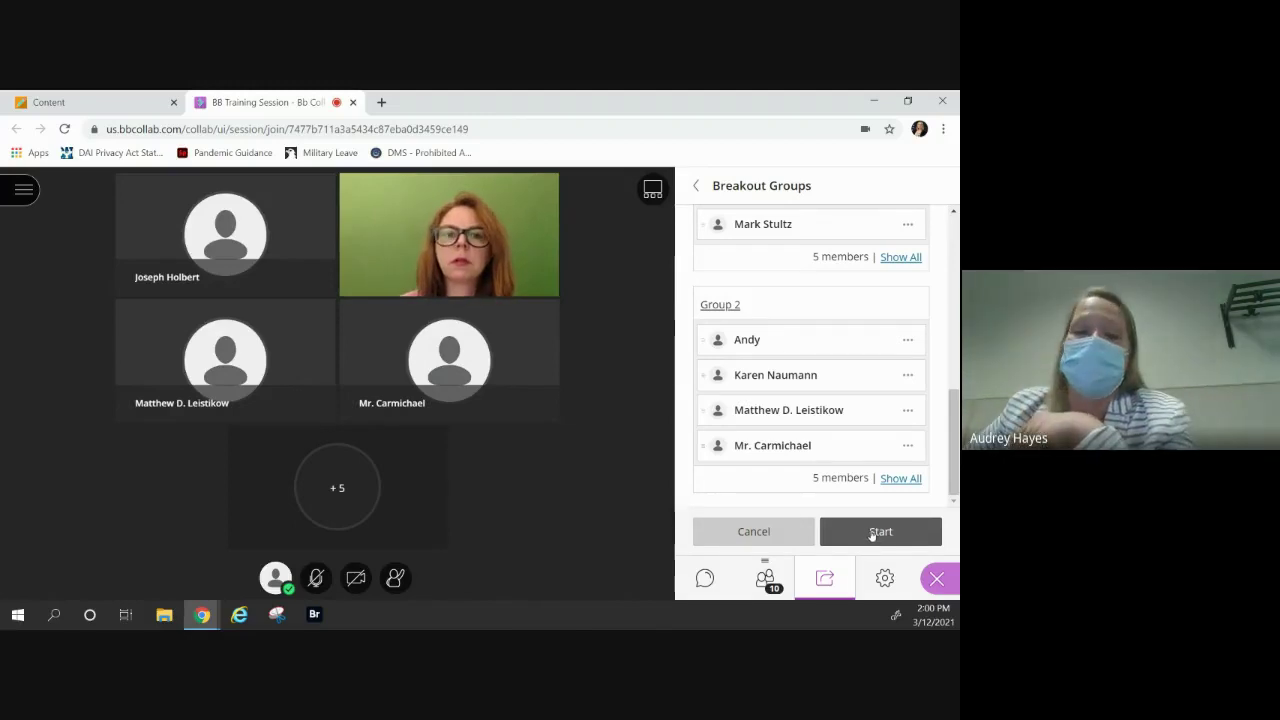
left_click(875, 532)
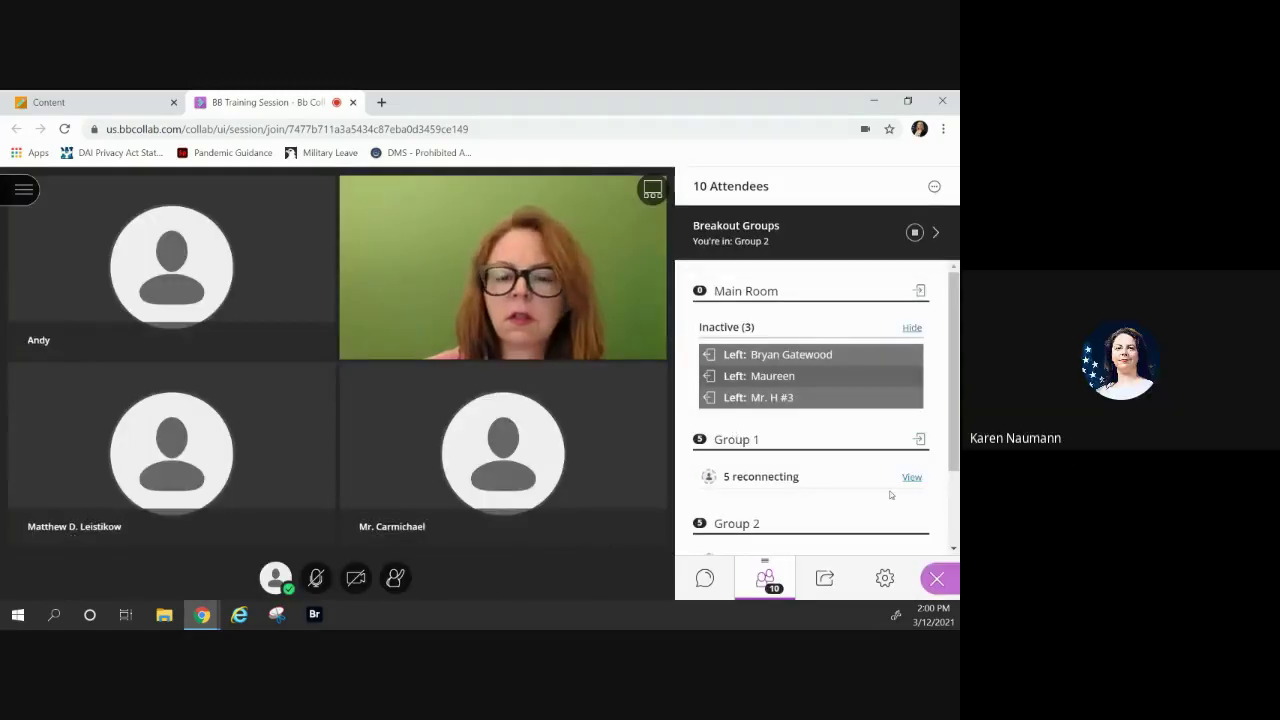
Look through the attendee list to check who is in the Main Room, Group 1 and Group 2.
scroll(890, 494, "down", 5)
mouse_move(890, 487)
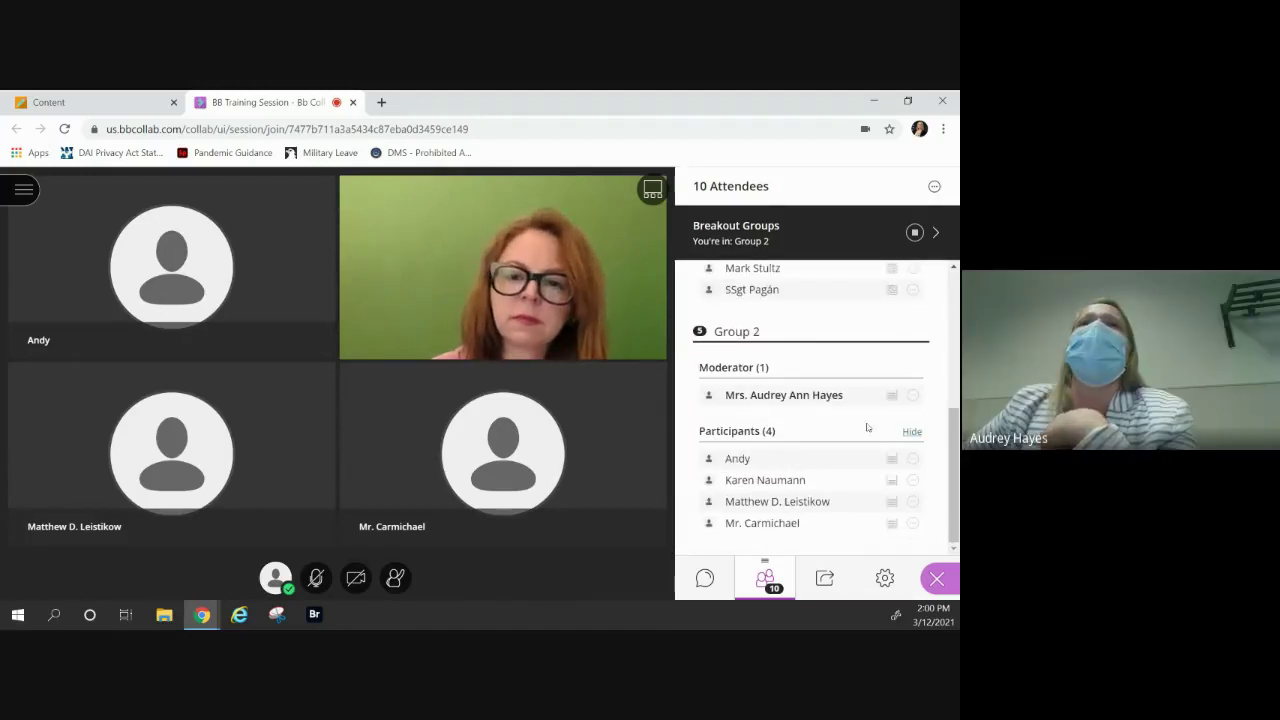
scroll(870, 475, "up", 5)
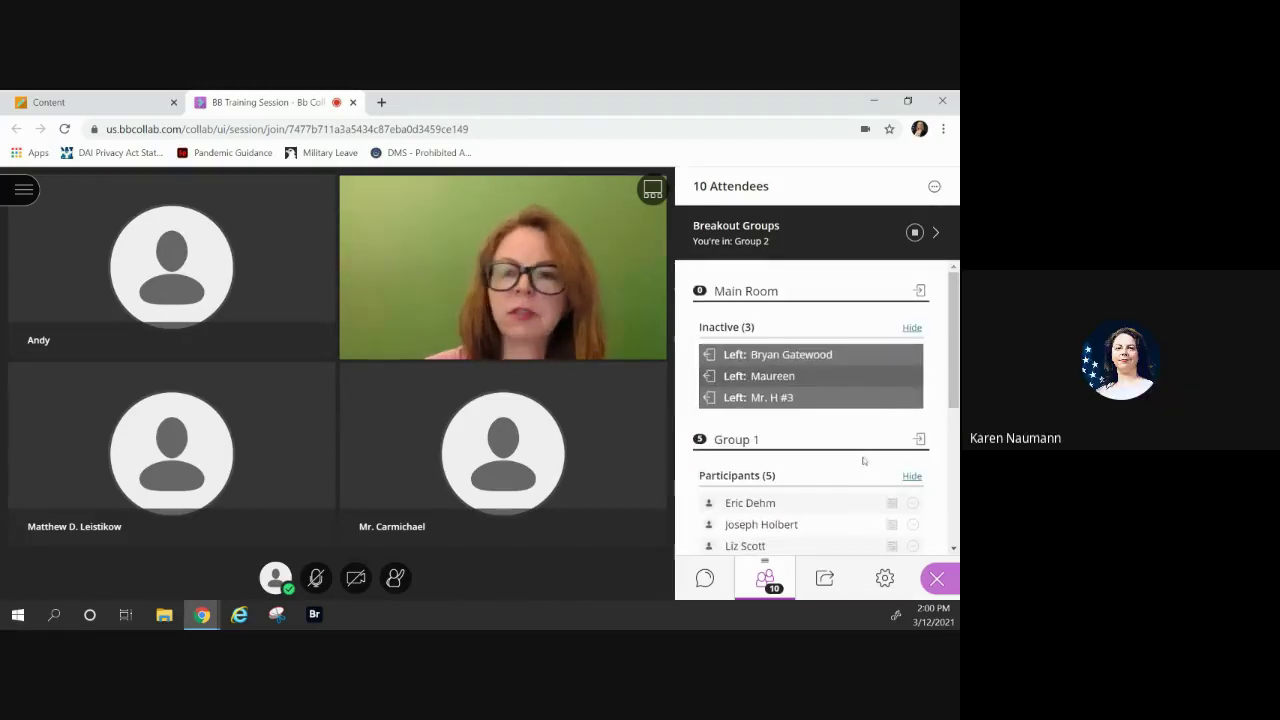
scroll(785, 460, "down", 3)
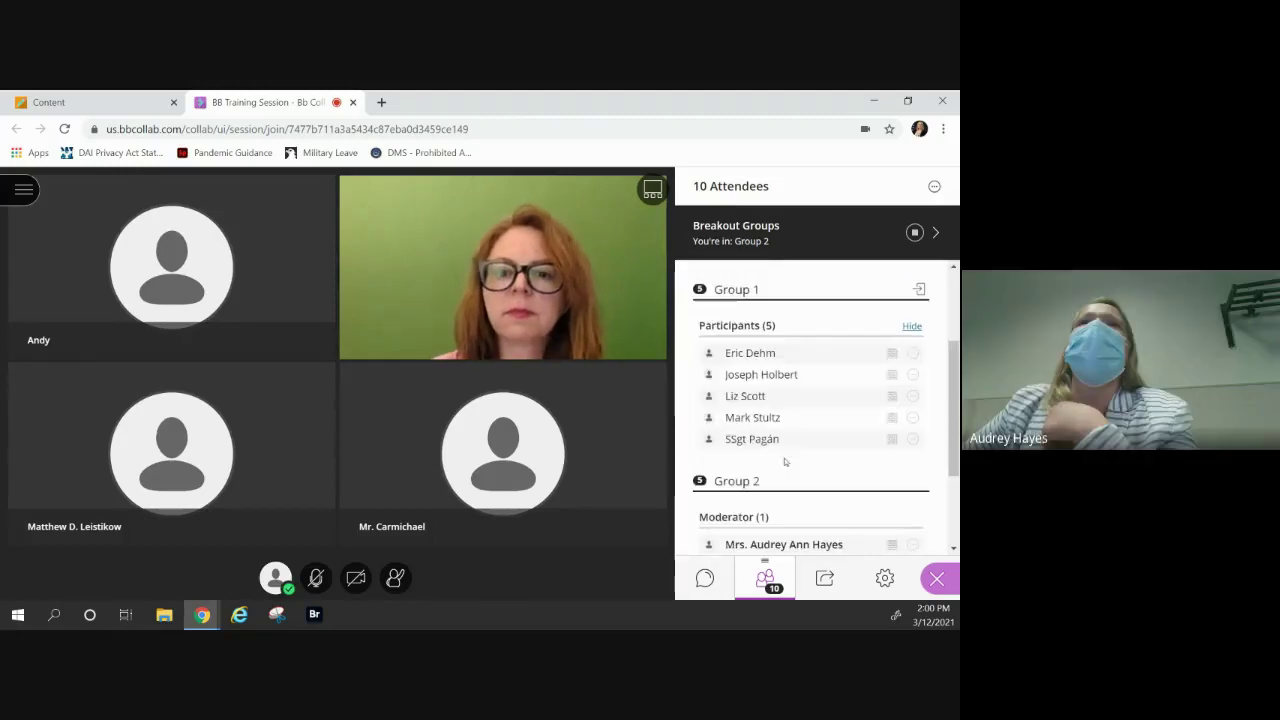
Check the group lists, join Group 1 as moderator, and end the breakout groups.
scroll(784, 430, "up", 3)
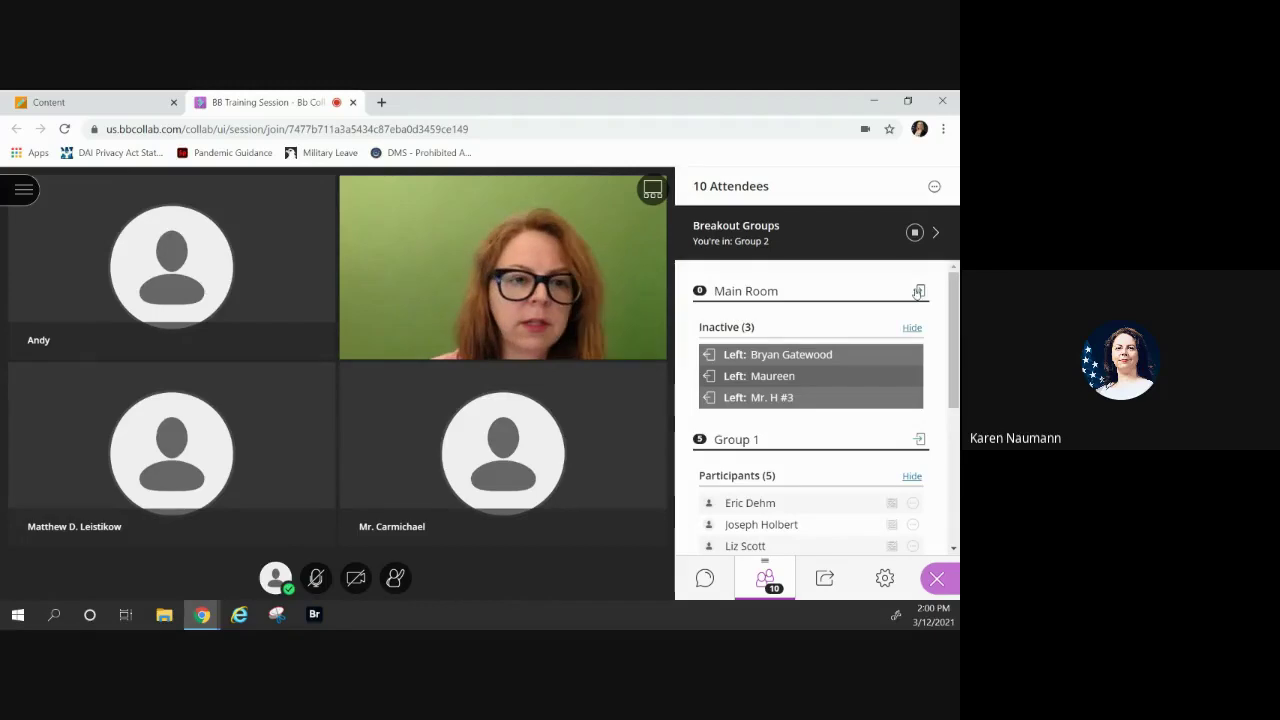
scroll(824, 428, "down", 3)
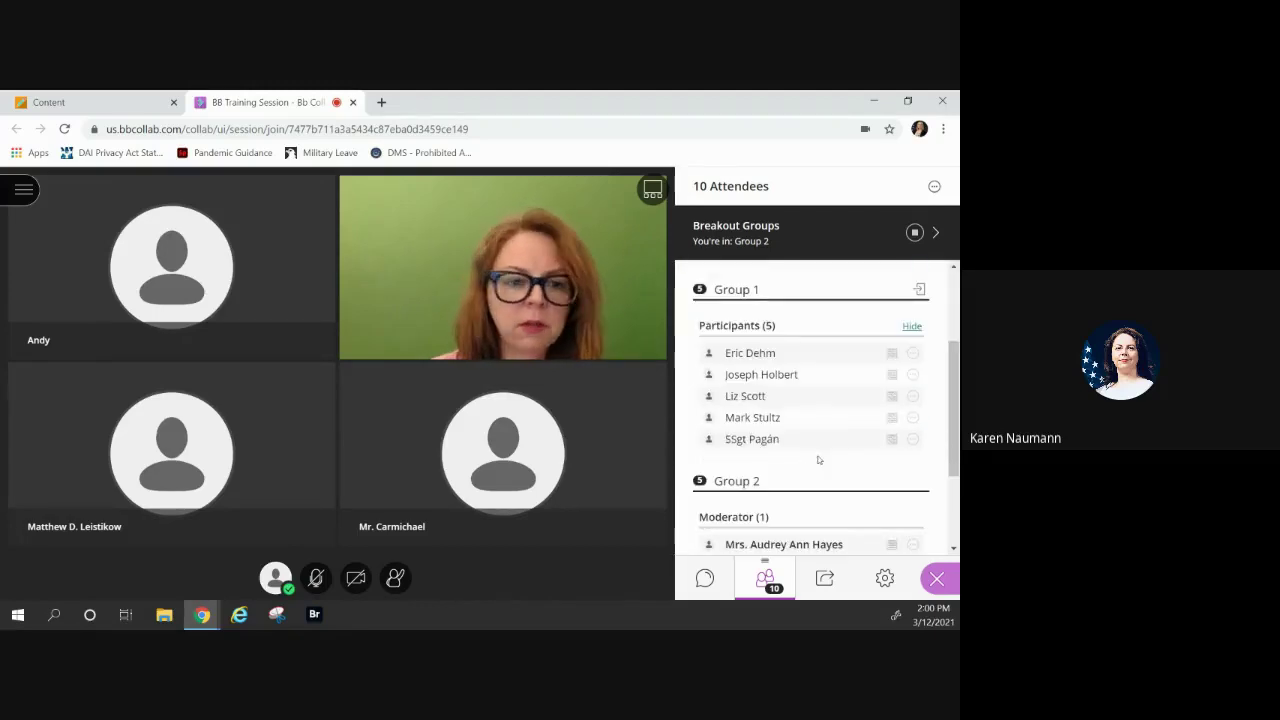
scroll(823, 518, "down", 3)
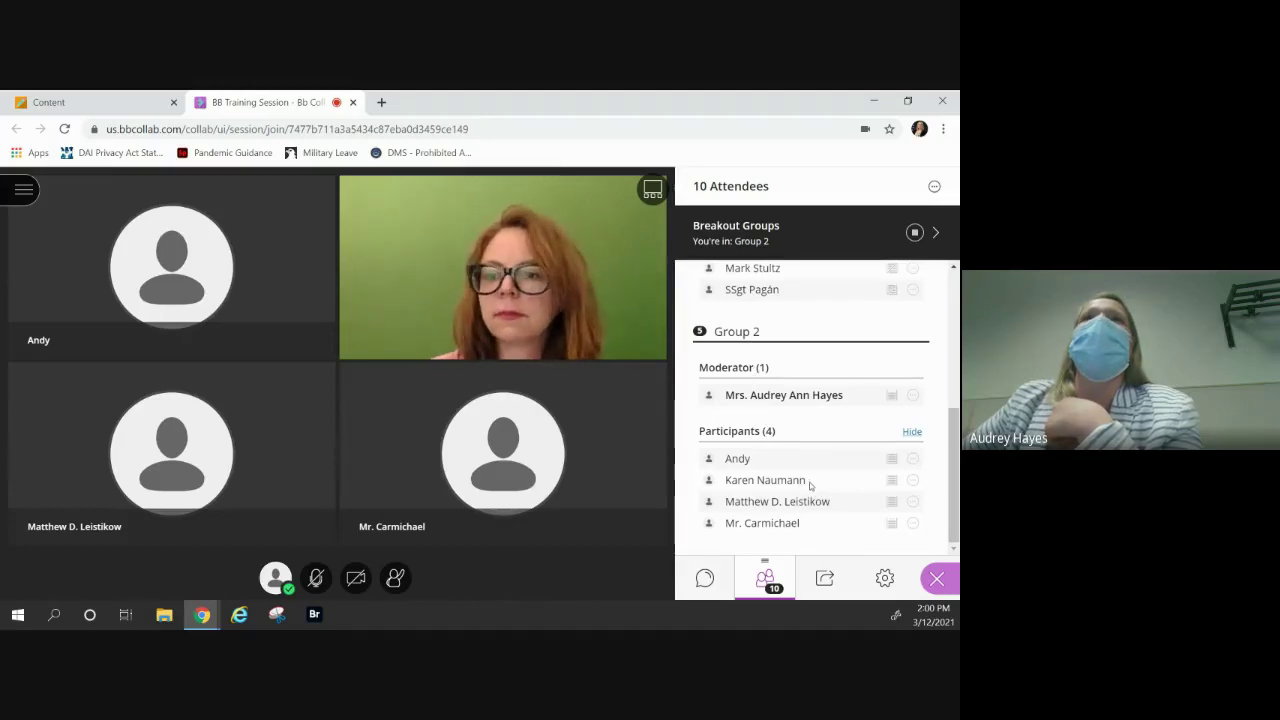
scroll(843, 448, "up", 10)
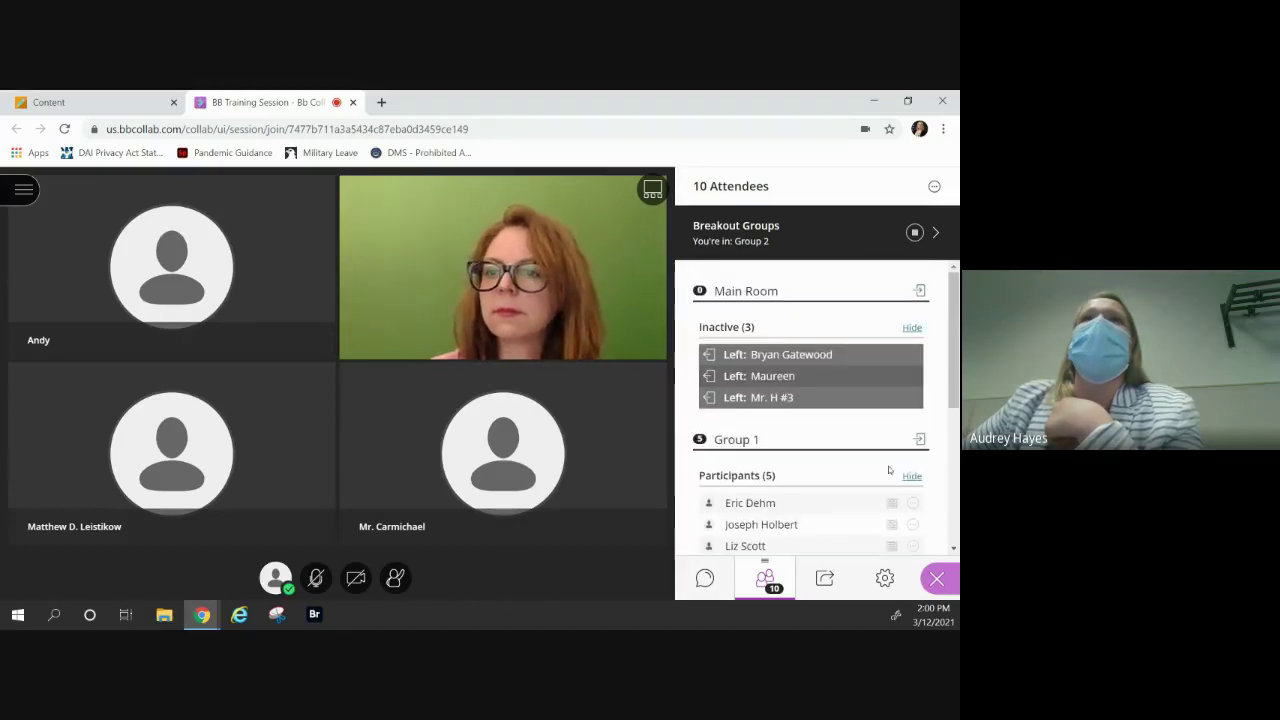
scroll(840, 480, "down", 3)
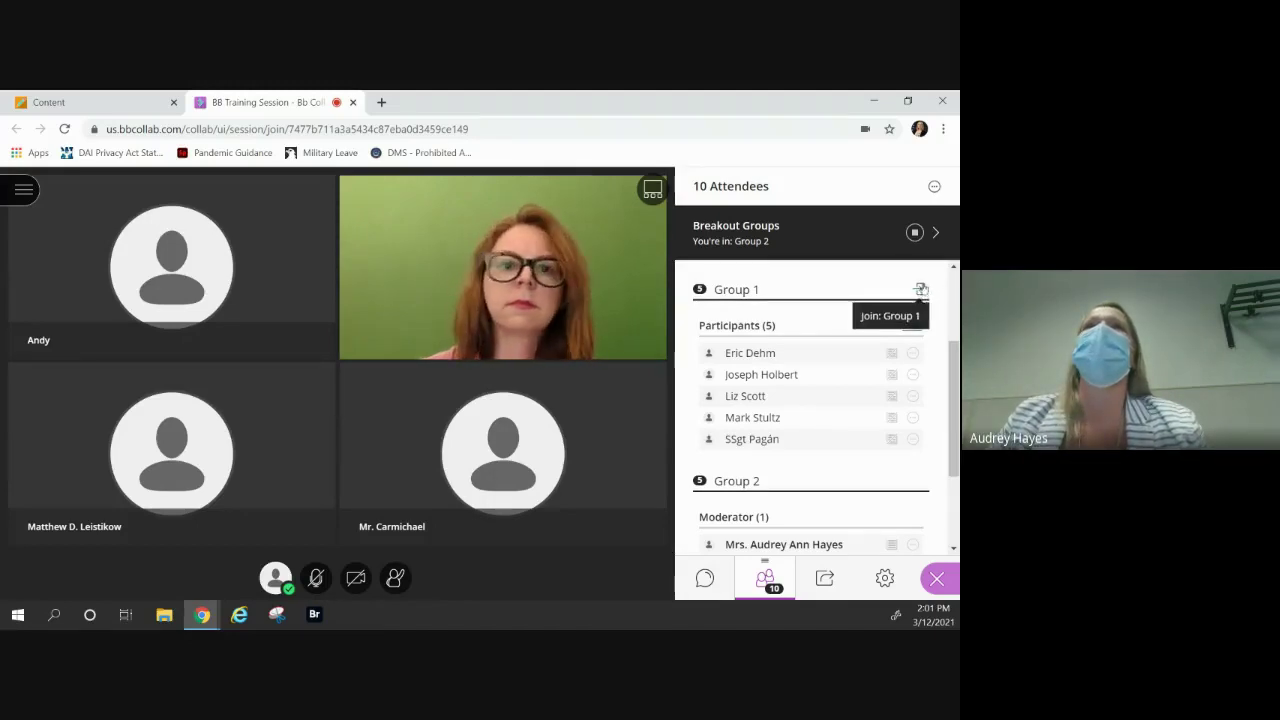
left_click(920, 290)
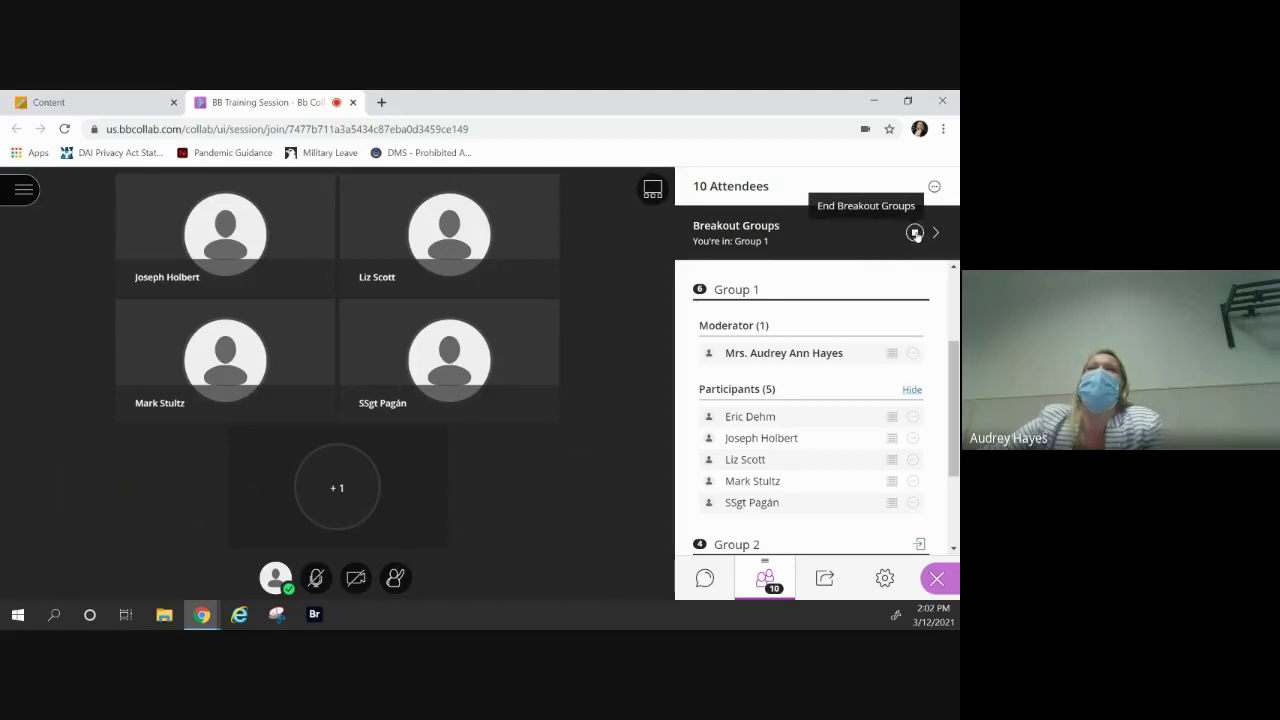
left_click(915, 233)
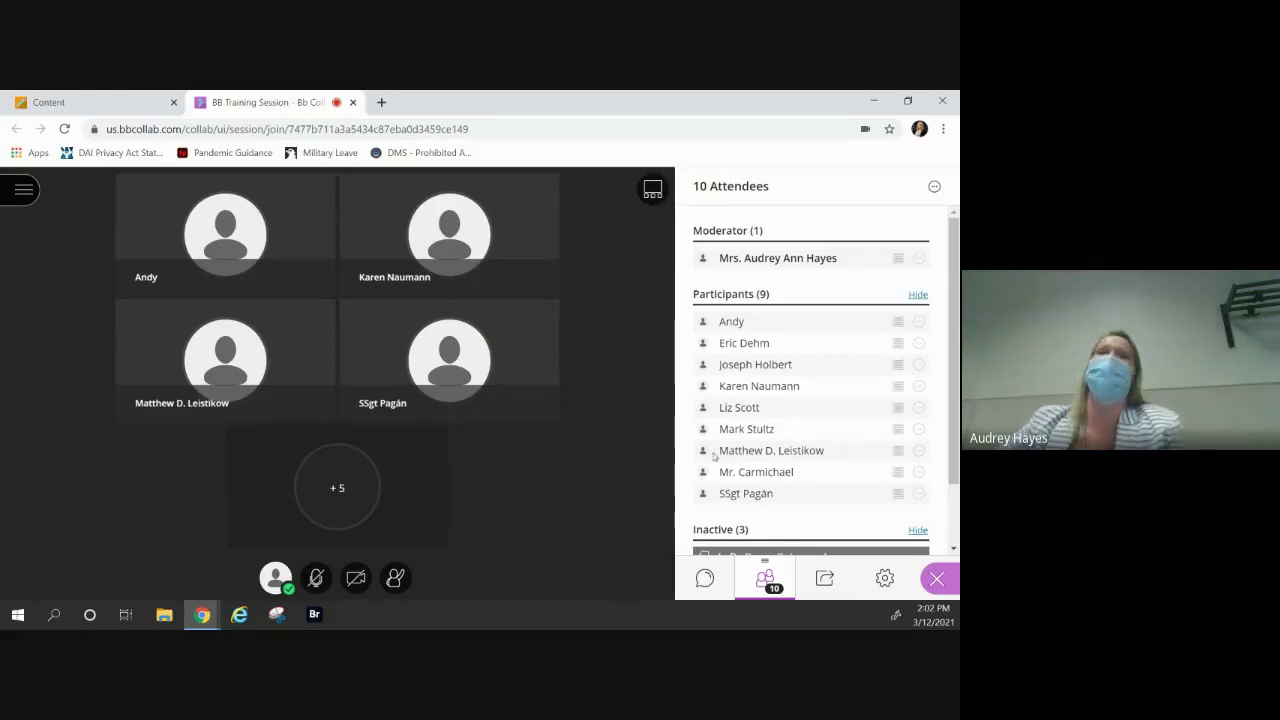
Set up a multiple choice poll with the question "Are you ready for the weekend?".
left_click(824, 578)
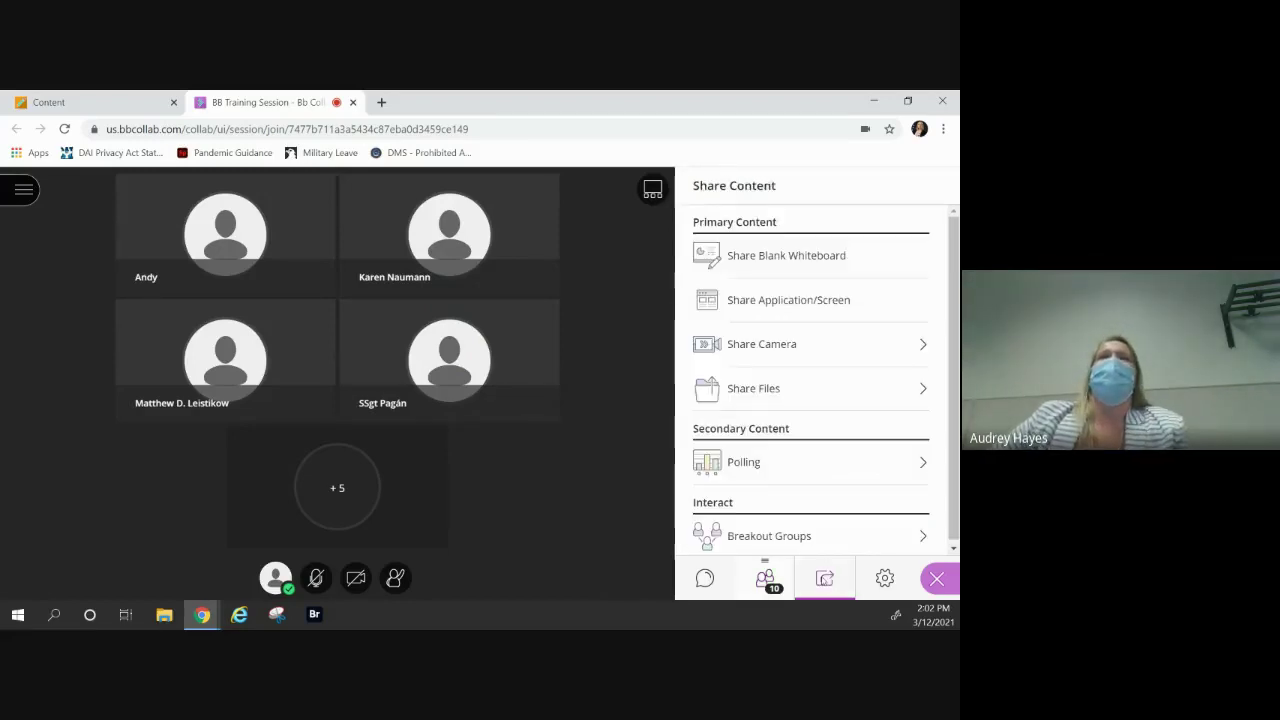
left_click(784, 462)
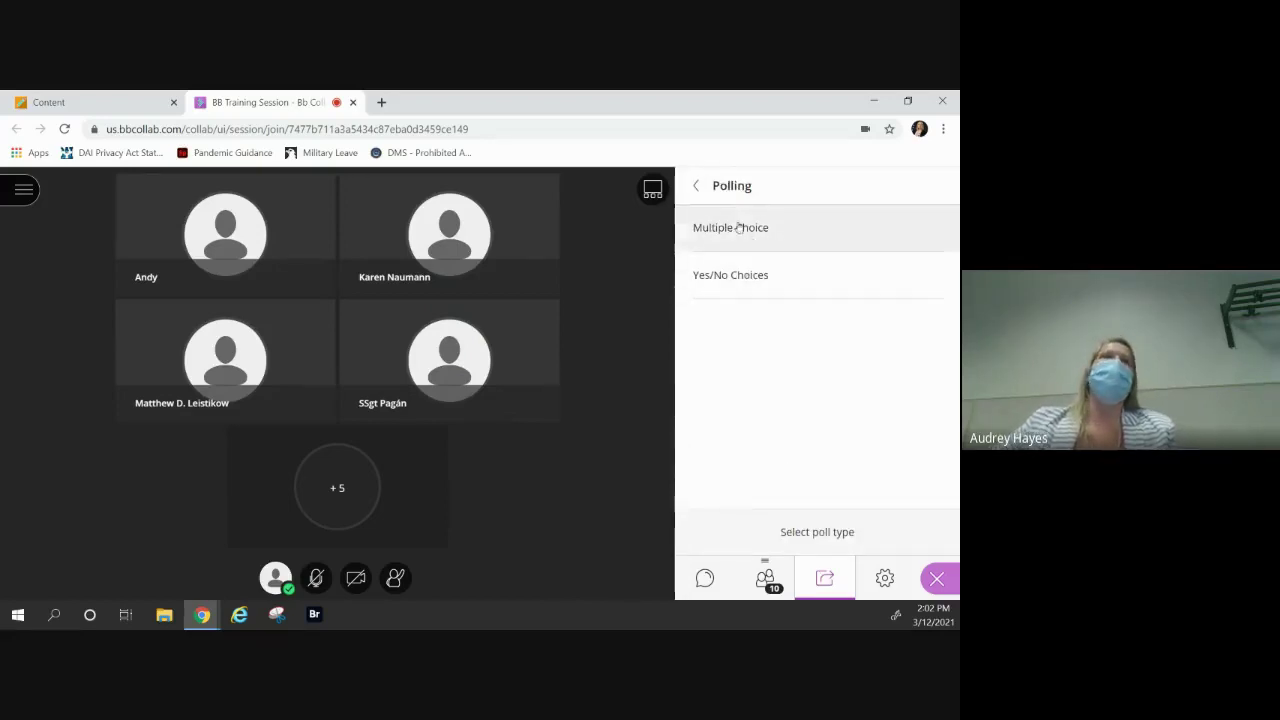
left_click(780, 238)
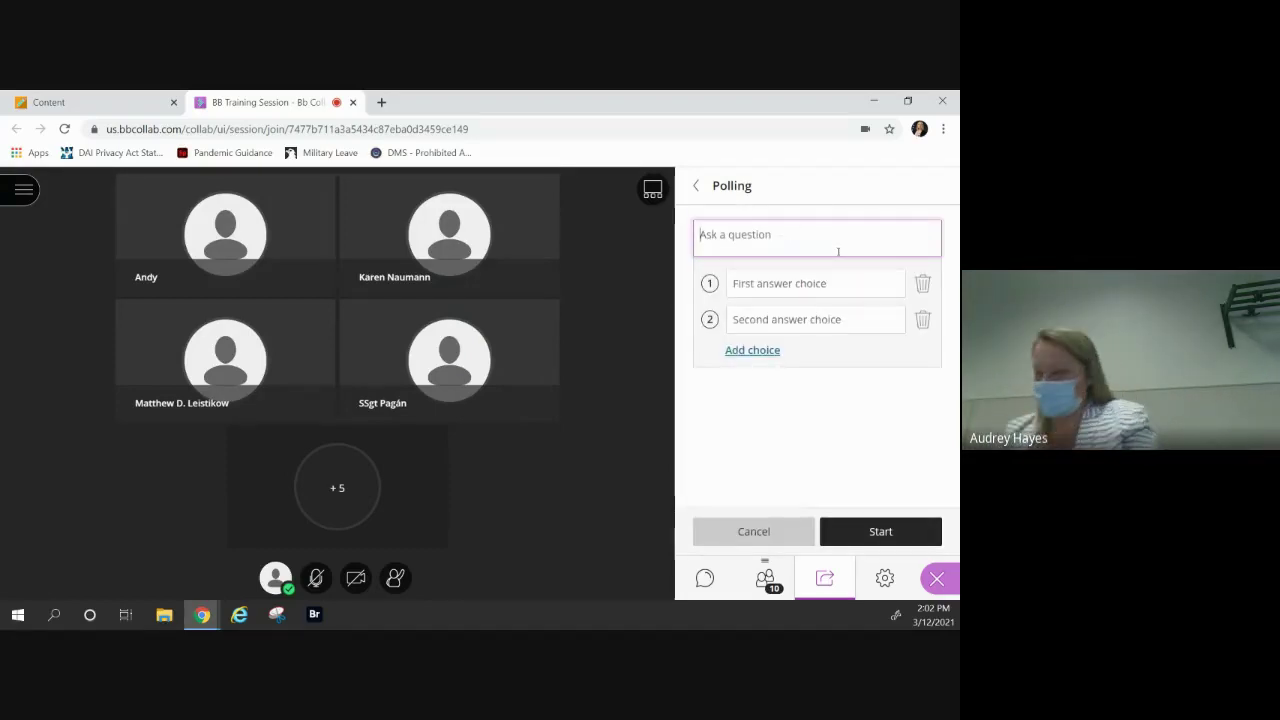
type("Ar")
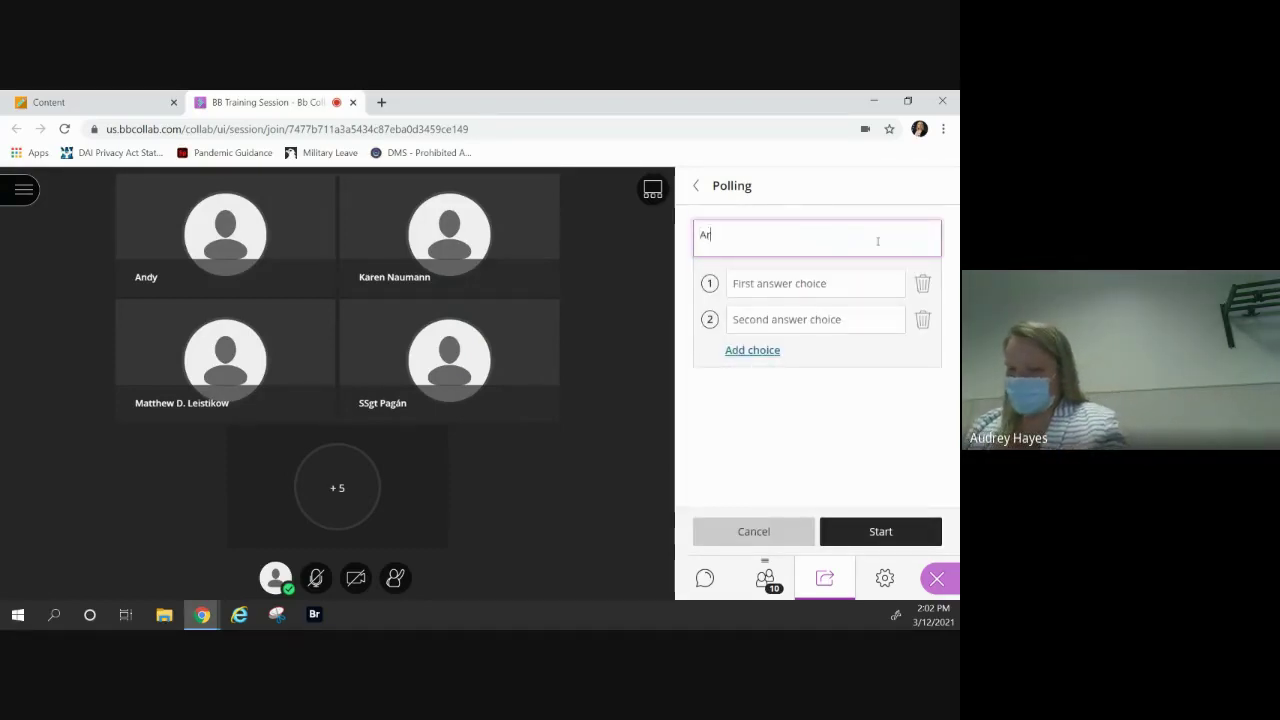
type("e you ready for ")
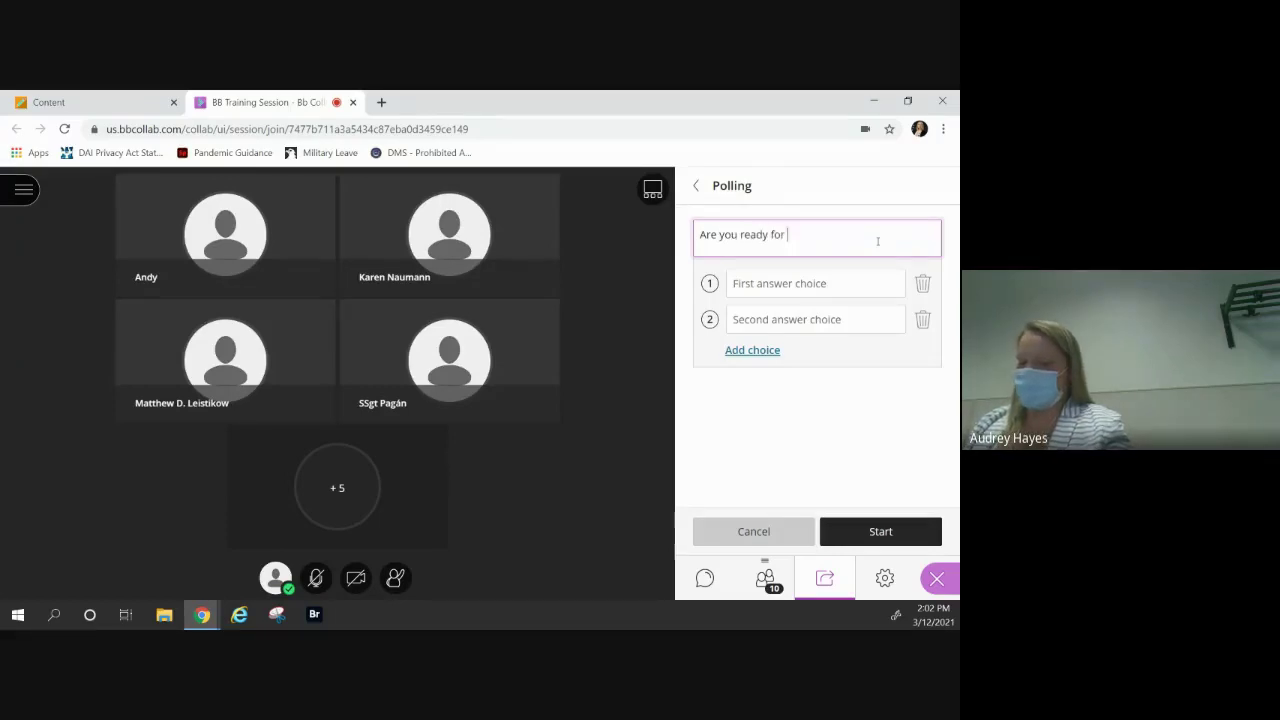
type("the weekend?")
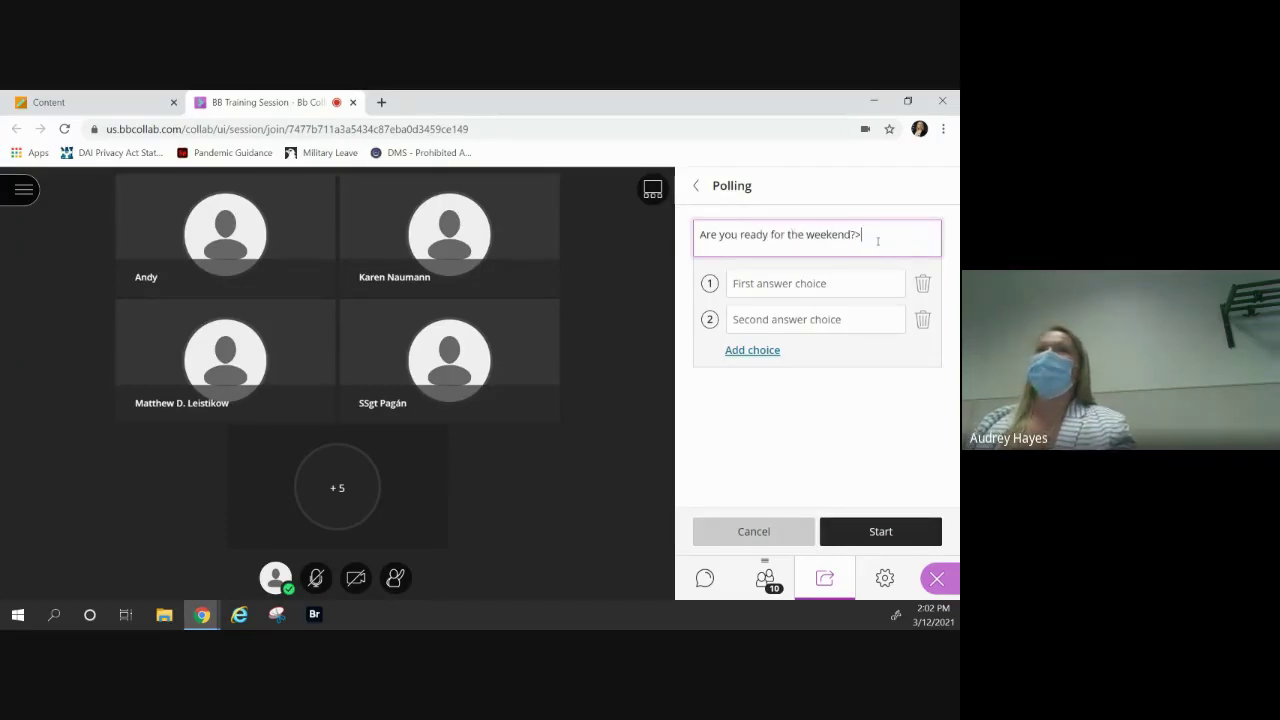
Enter "Heck yes!" as both the first and the second answer choice of the poll.
key("Tab")
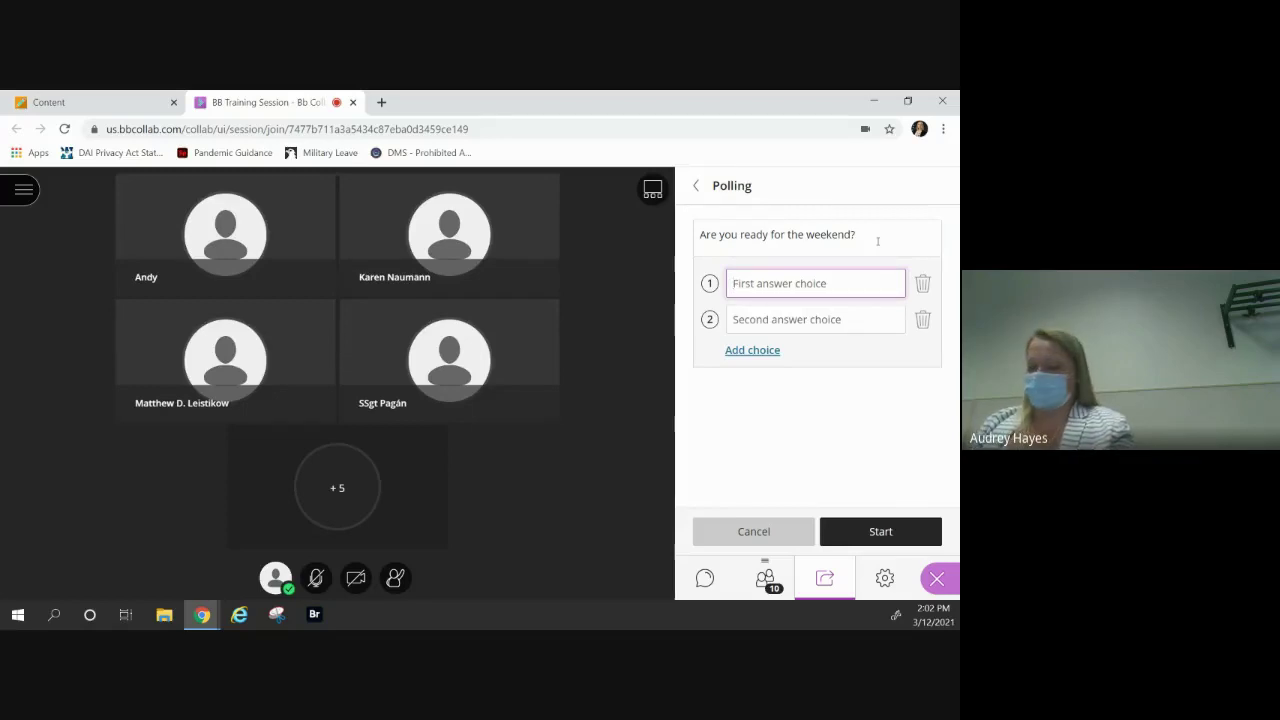
type("Heck yes!")
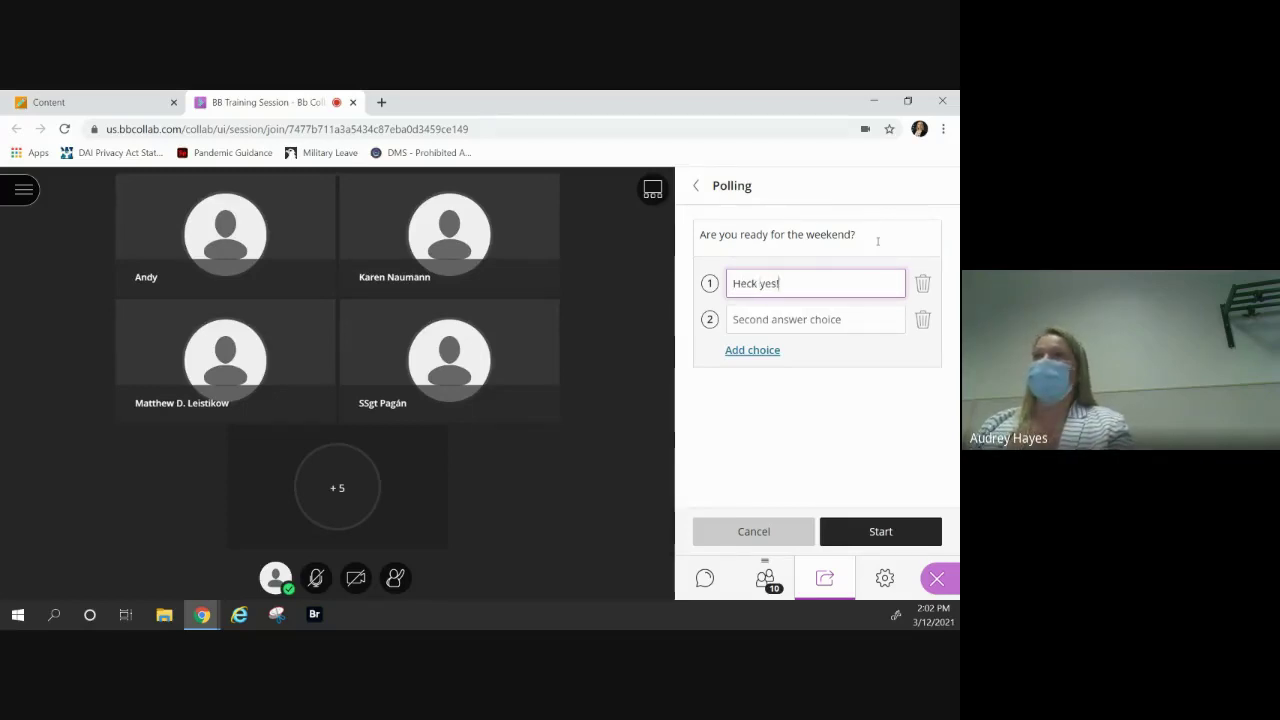
left_click(758, 322)
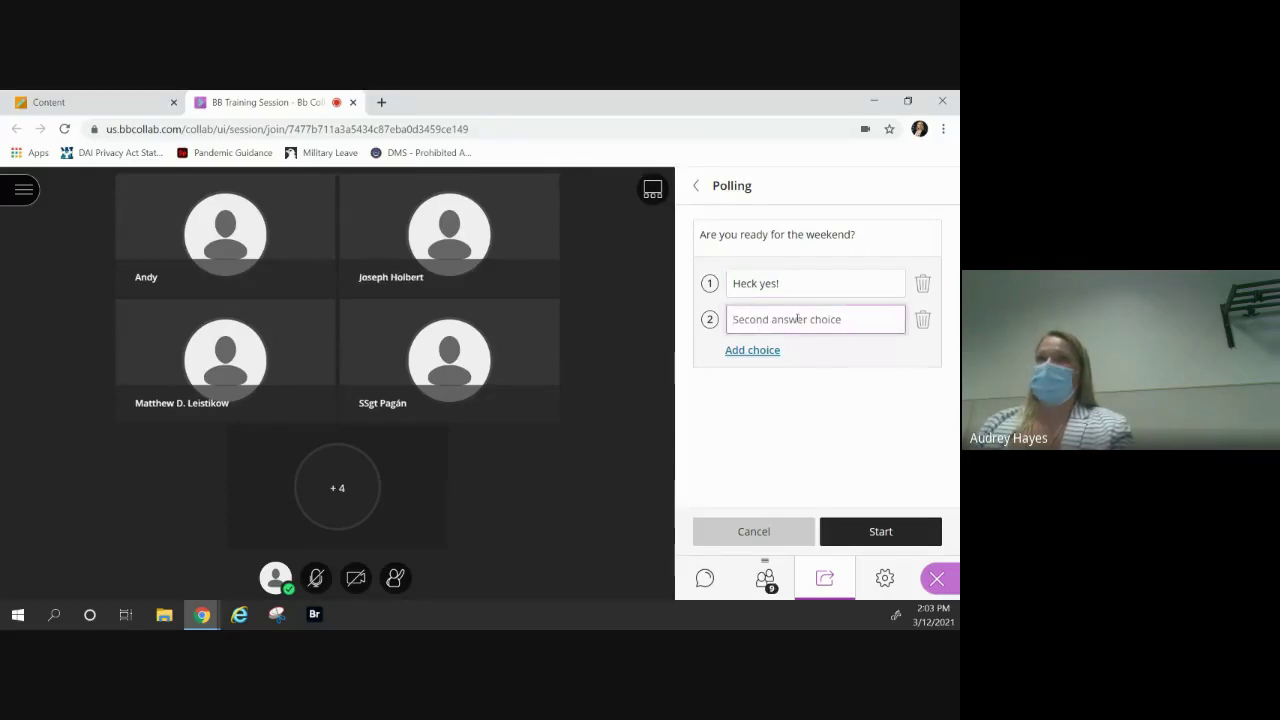
type("Heck Ye")
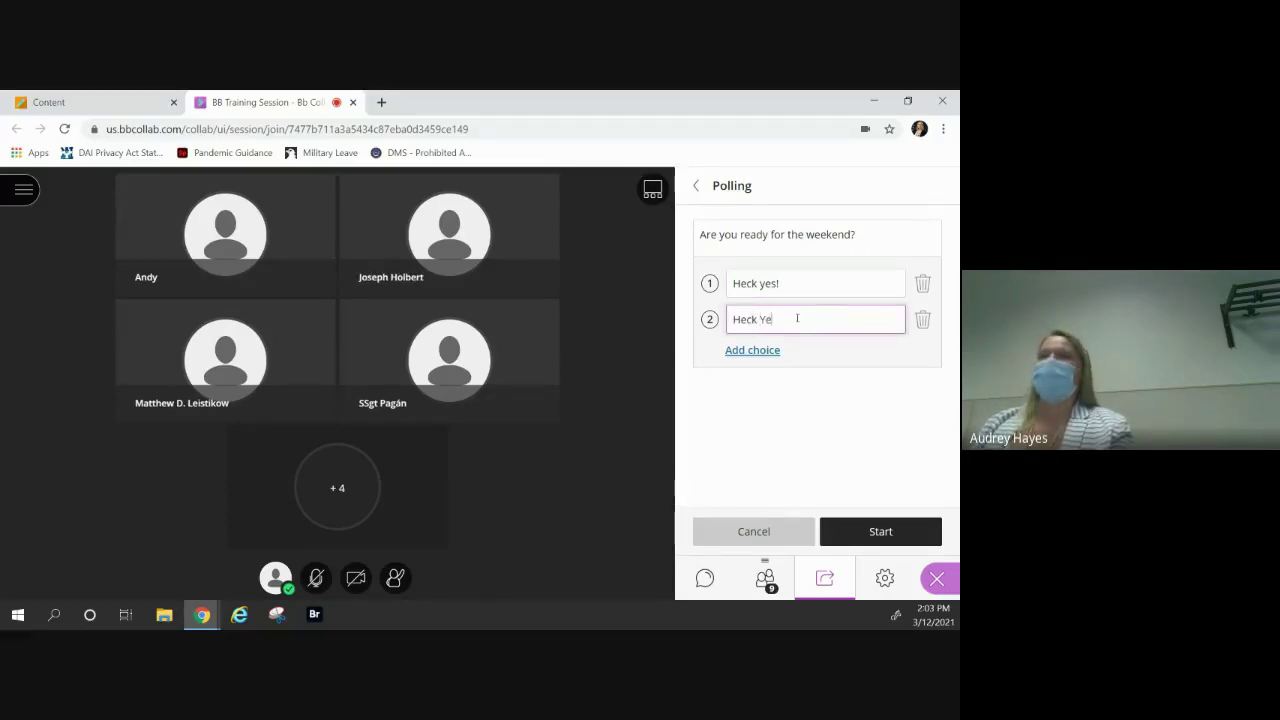
key("BackSpace")
key("BackSpace")
type("yes!")
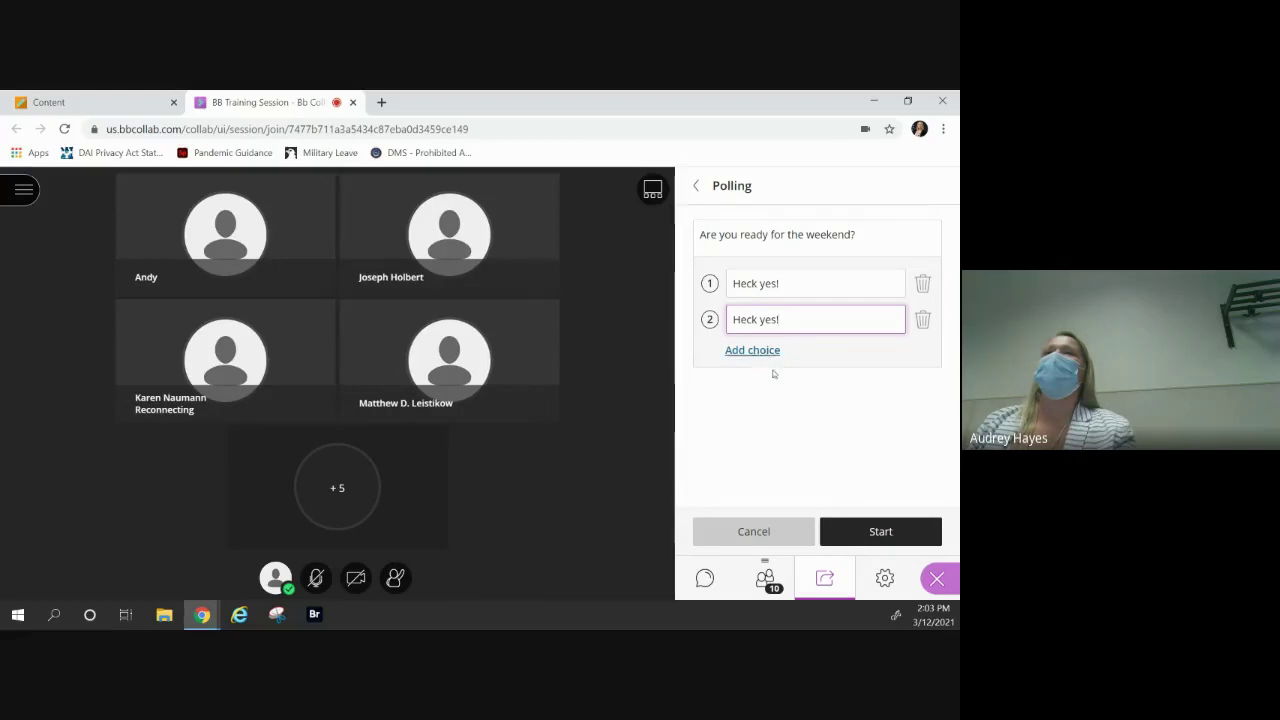
Add a third answer choice "maybe." and a fourth answer choice "no" to the poll.
left_click(771, 352)
type("ma")
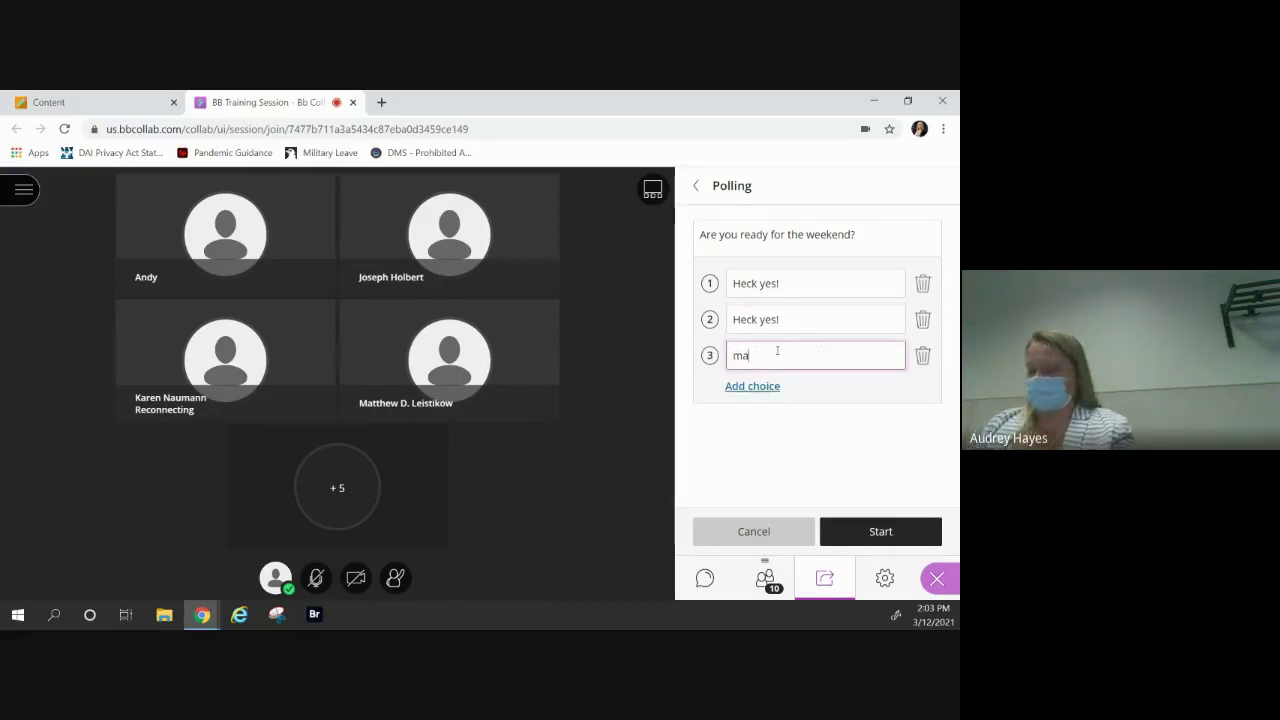
type("ybe.")
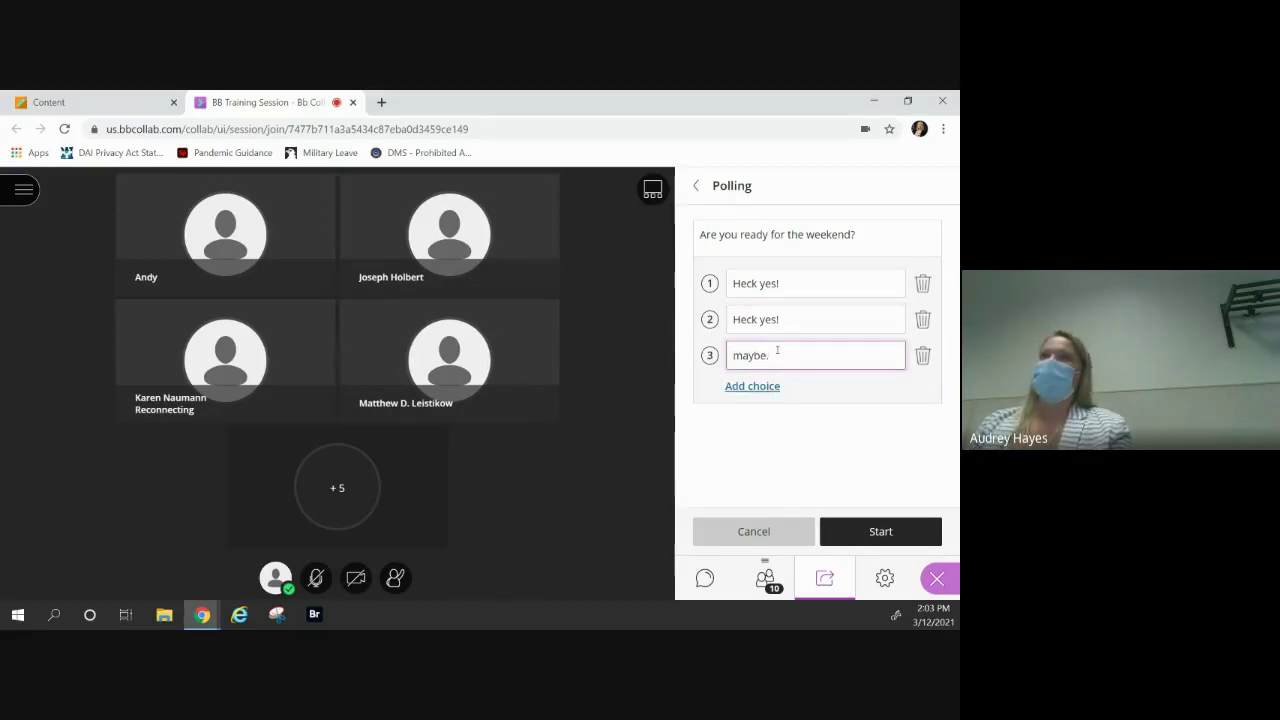
left_click(752, 396)
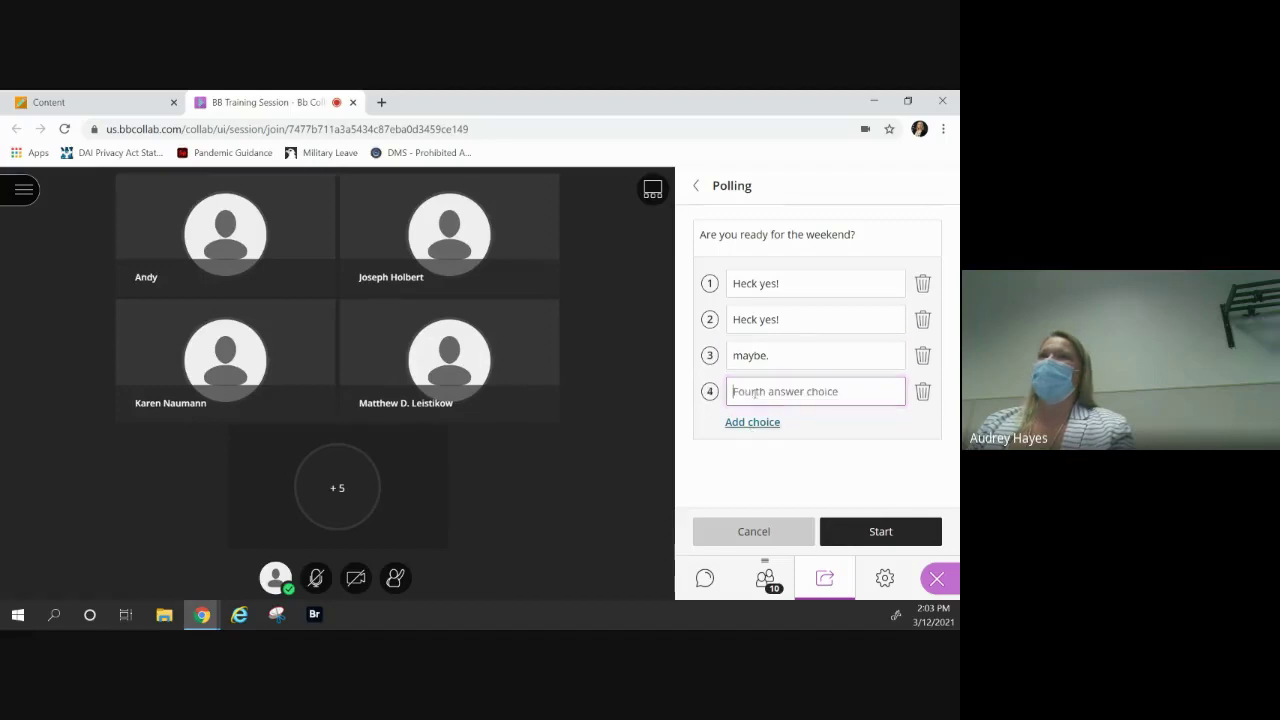
type("no")
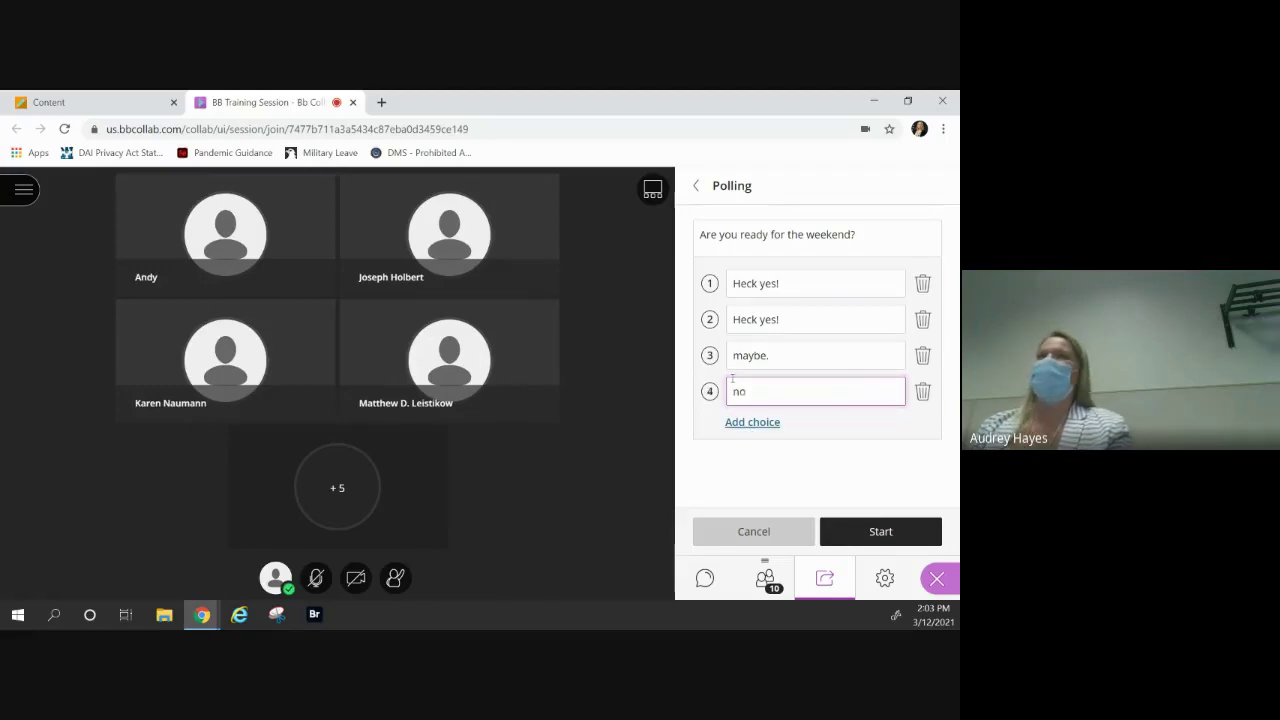
Delete the duplicate second "Heck yes!" choice and change the last answer to "no =(".
left_click(922, 319)
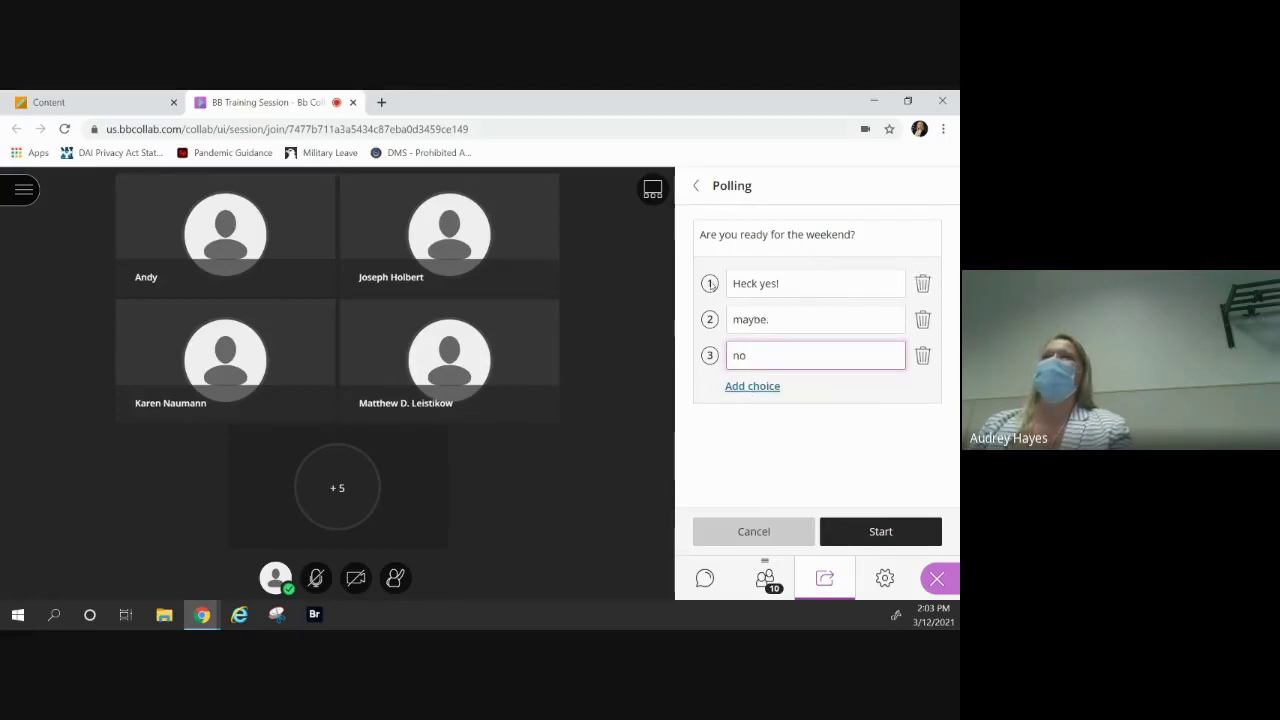
left_click(798, 384)
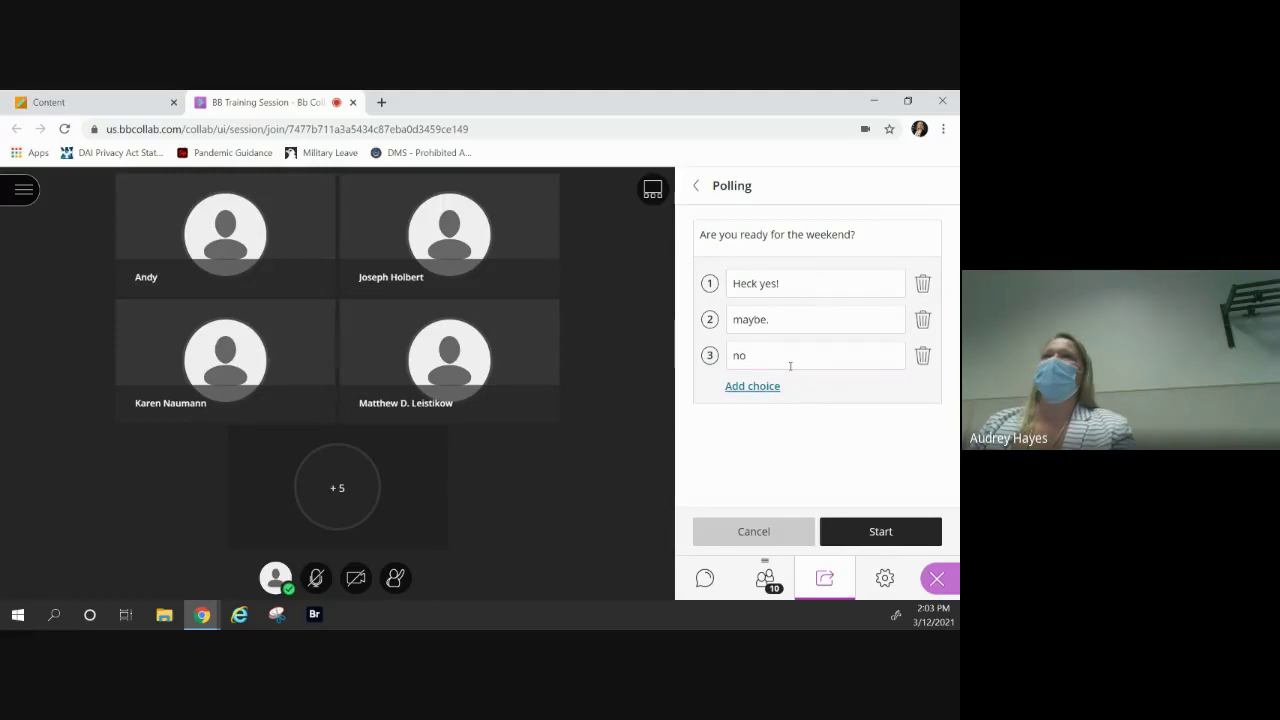
left_click(788, 349)
type("--")
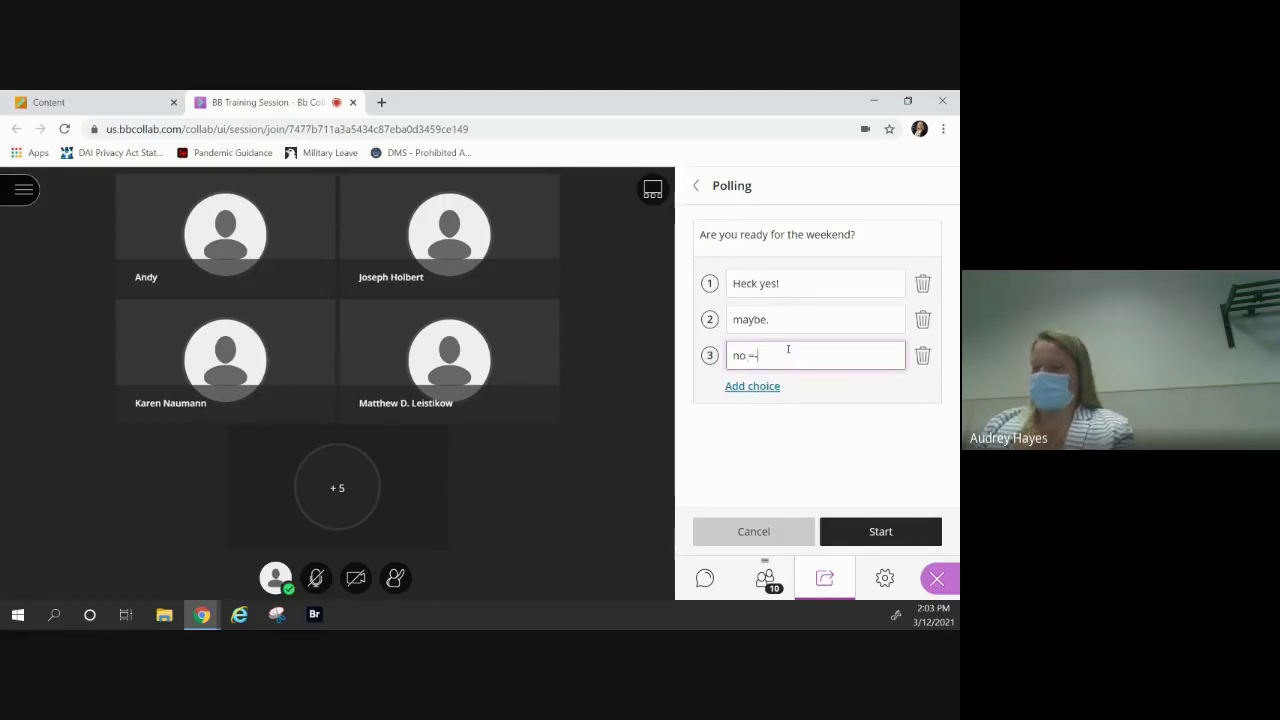
key("BackSpace")
type("(")
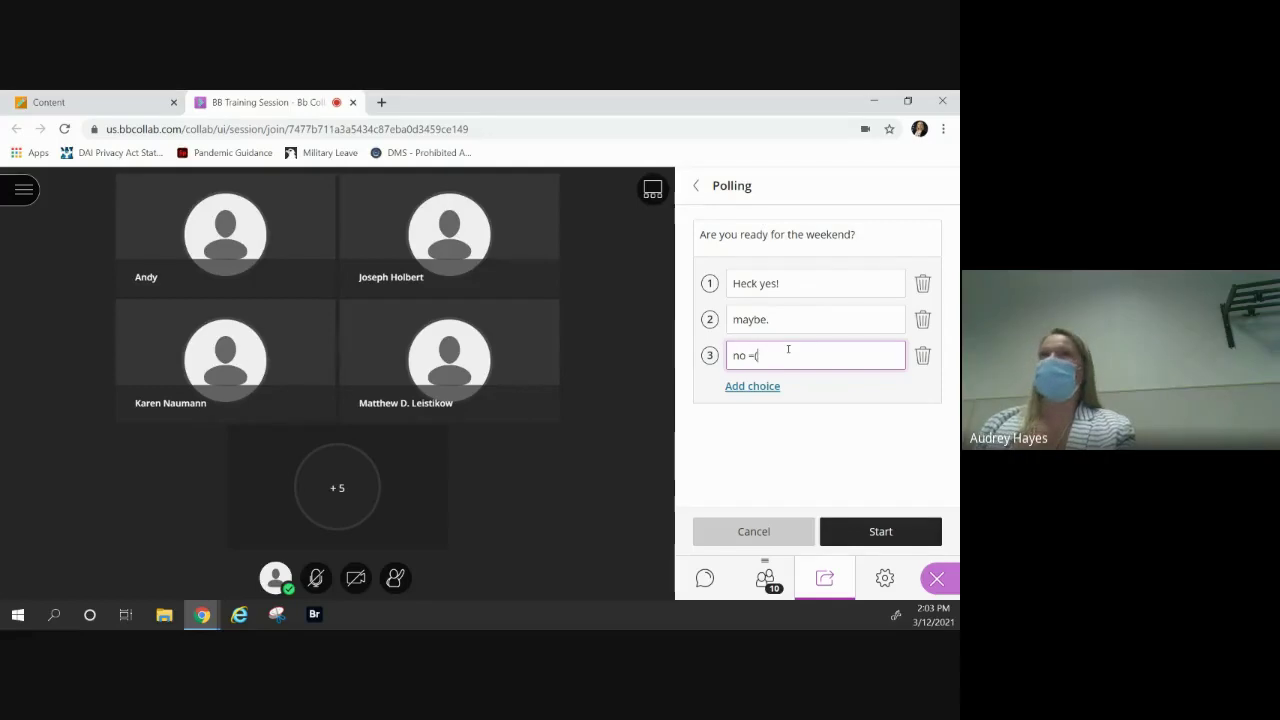
Start the poll and toggle its responses for attendees, leaving them shown.
left_click(884, 534)
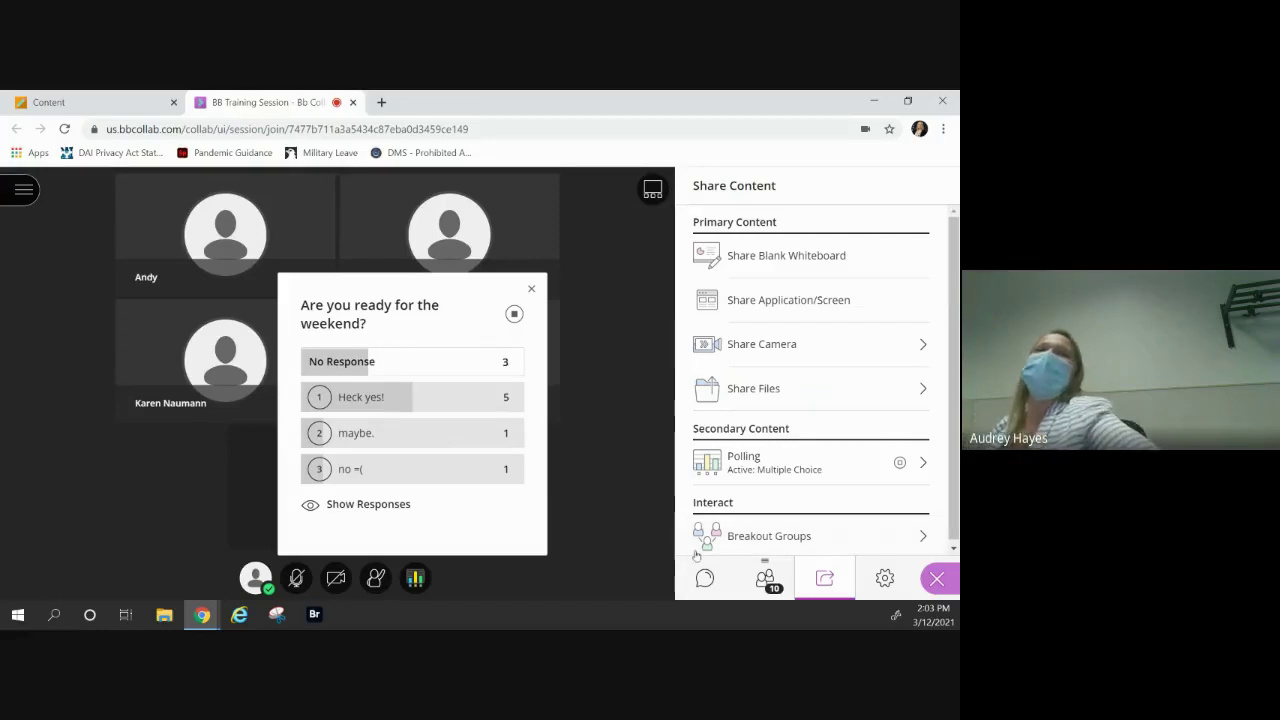
left_click(368, 508)
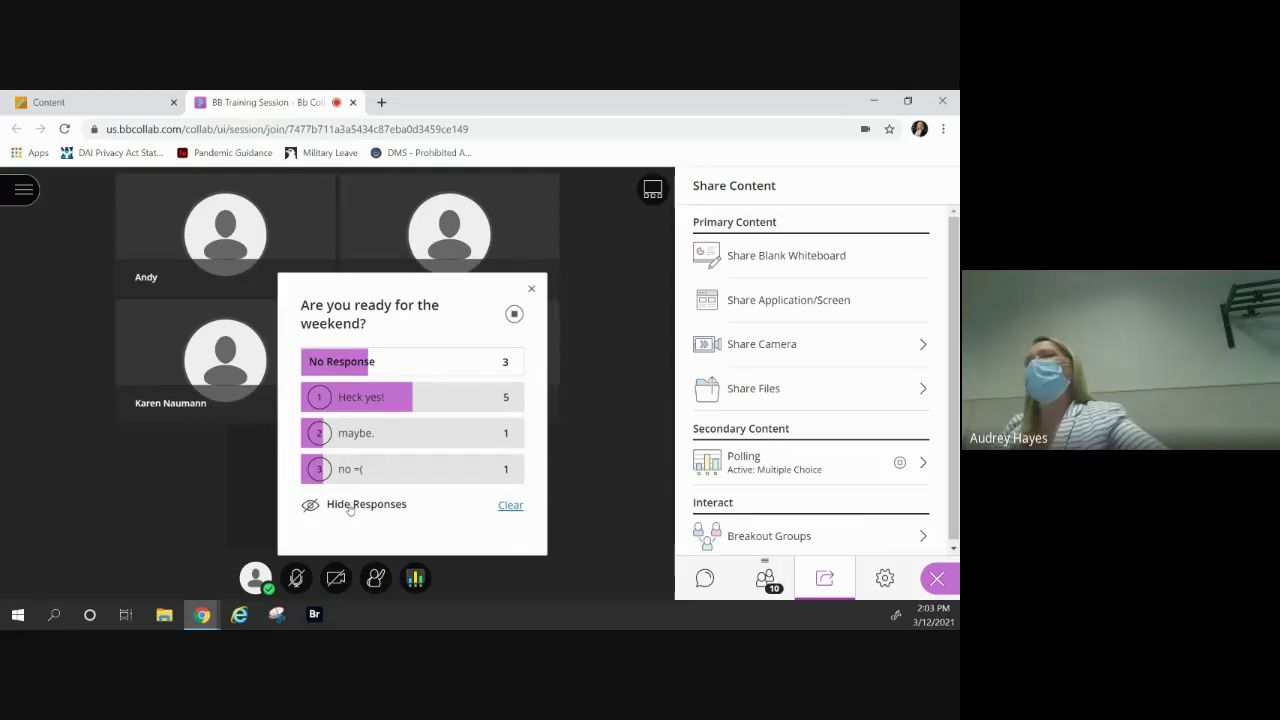
left_click(337, 506)
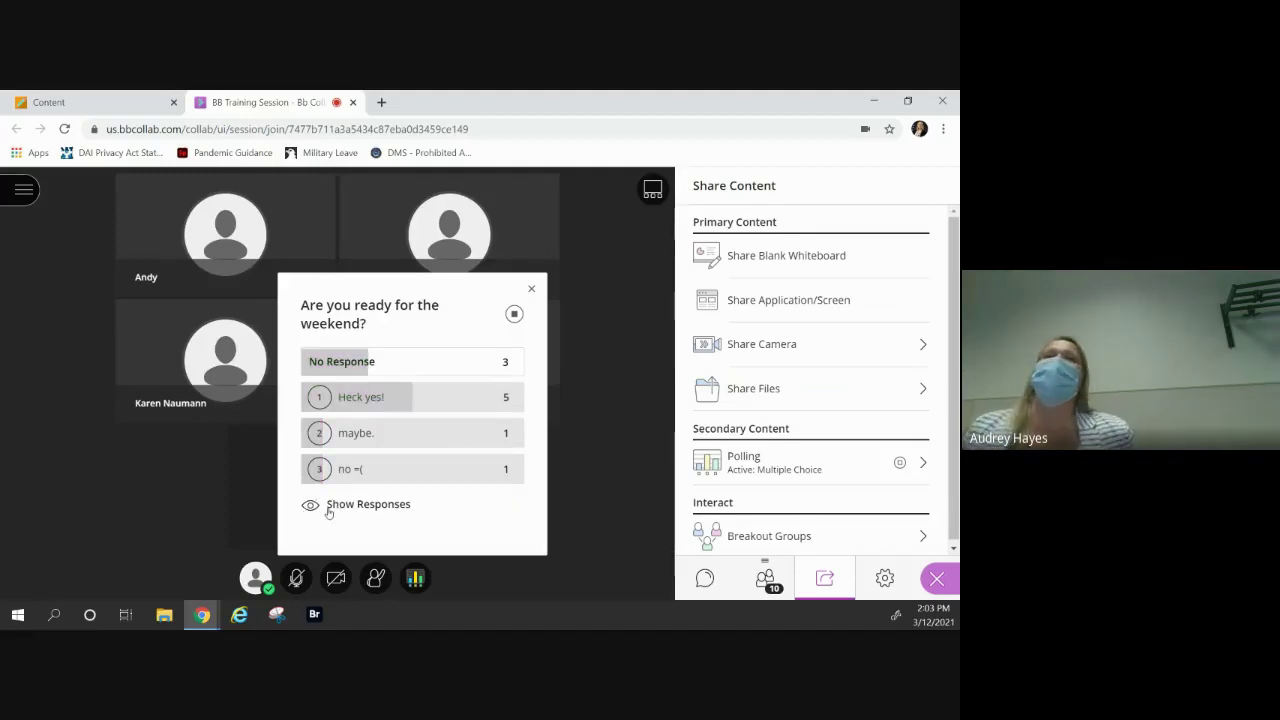
left_click(356, 507)
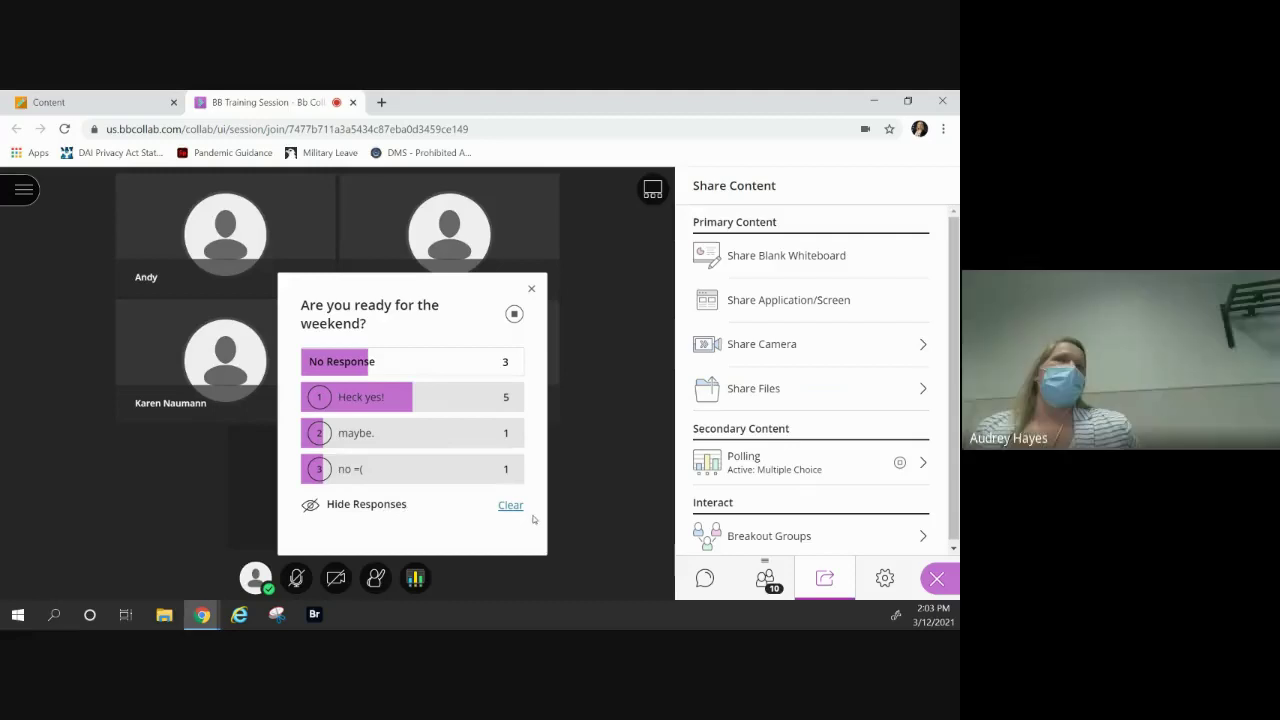
View the poll types while the multiple choice poll is running, and return to the content sharing options.
left_click(923, 468)
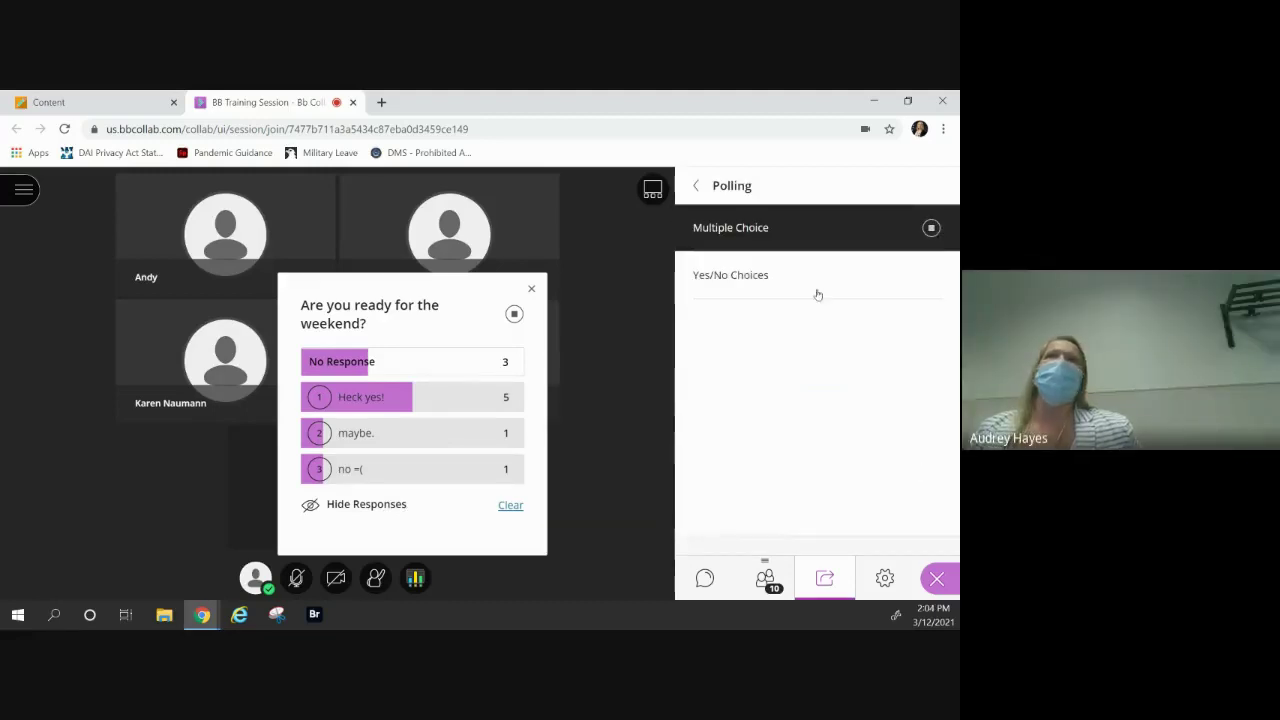
left_click(700, 188)
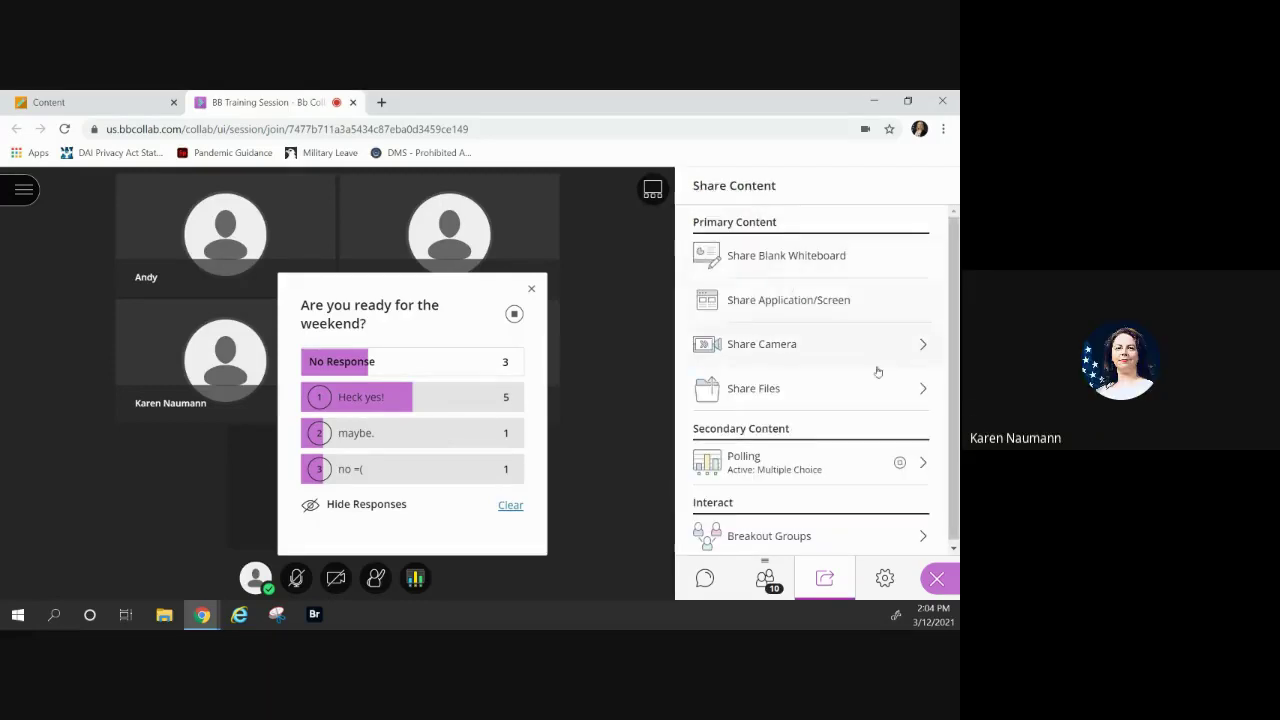
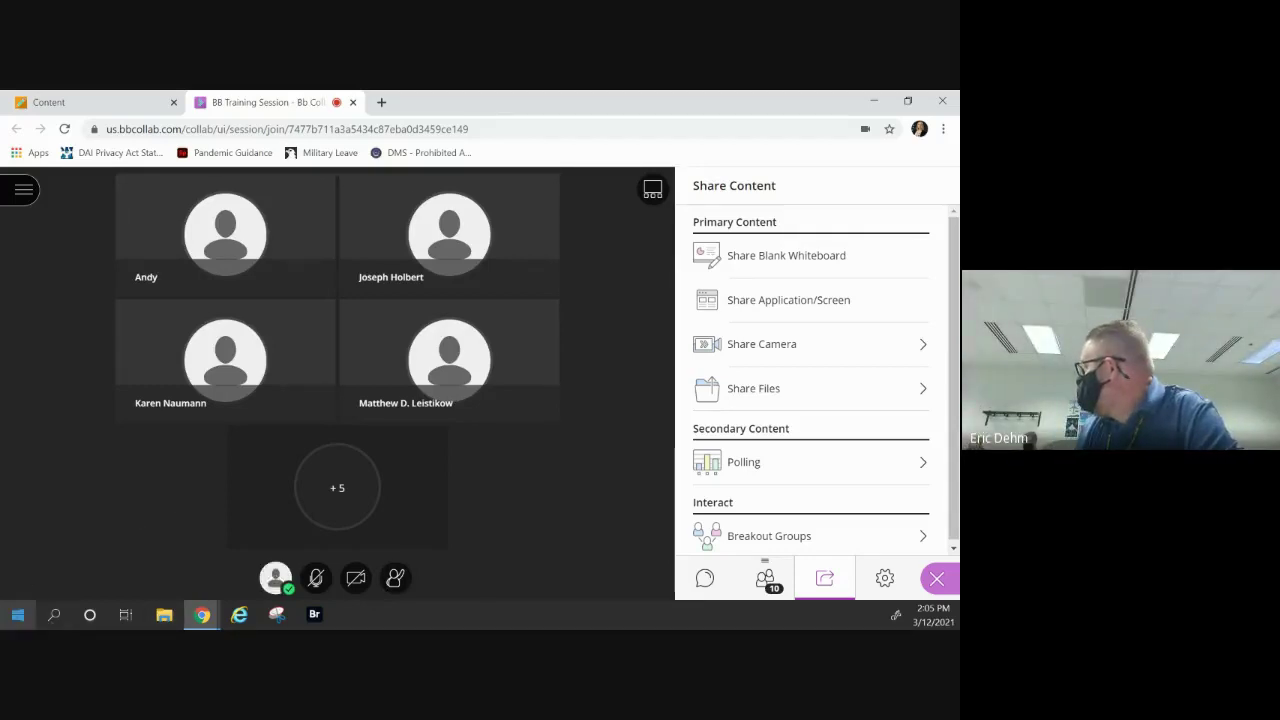
left_click(18, 614)
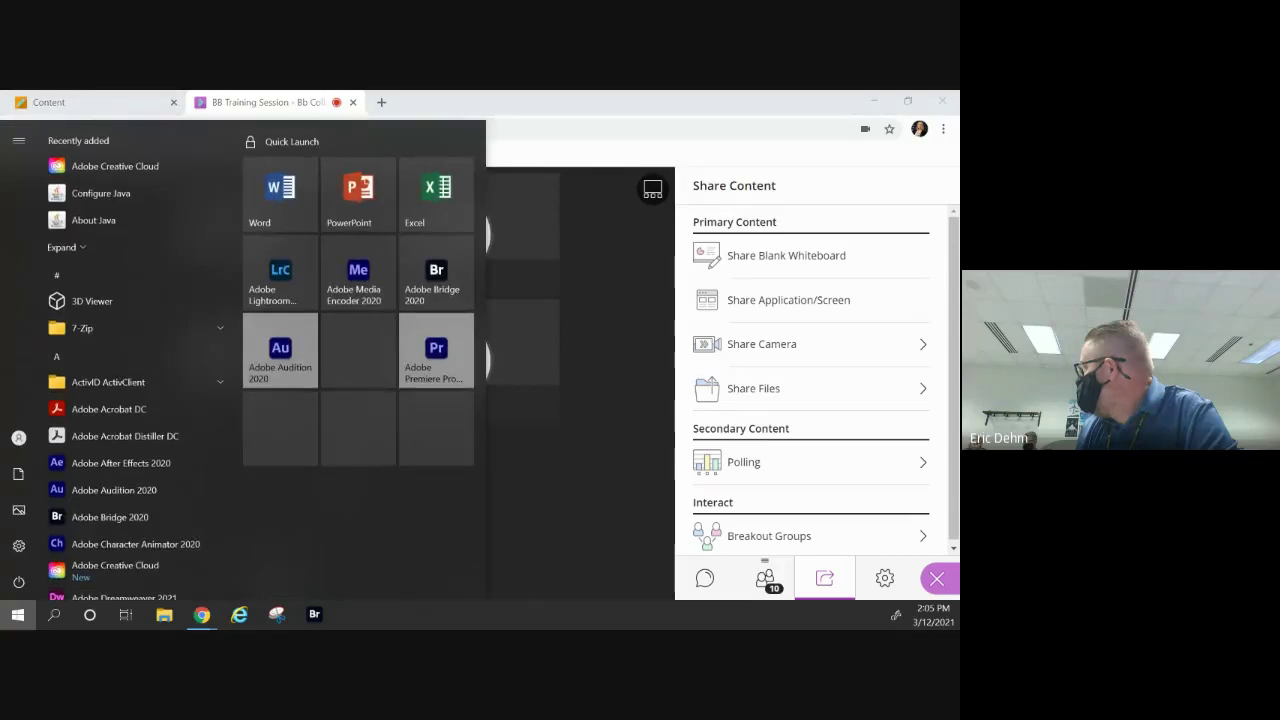
key("Escape")
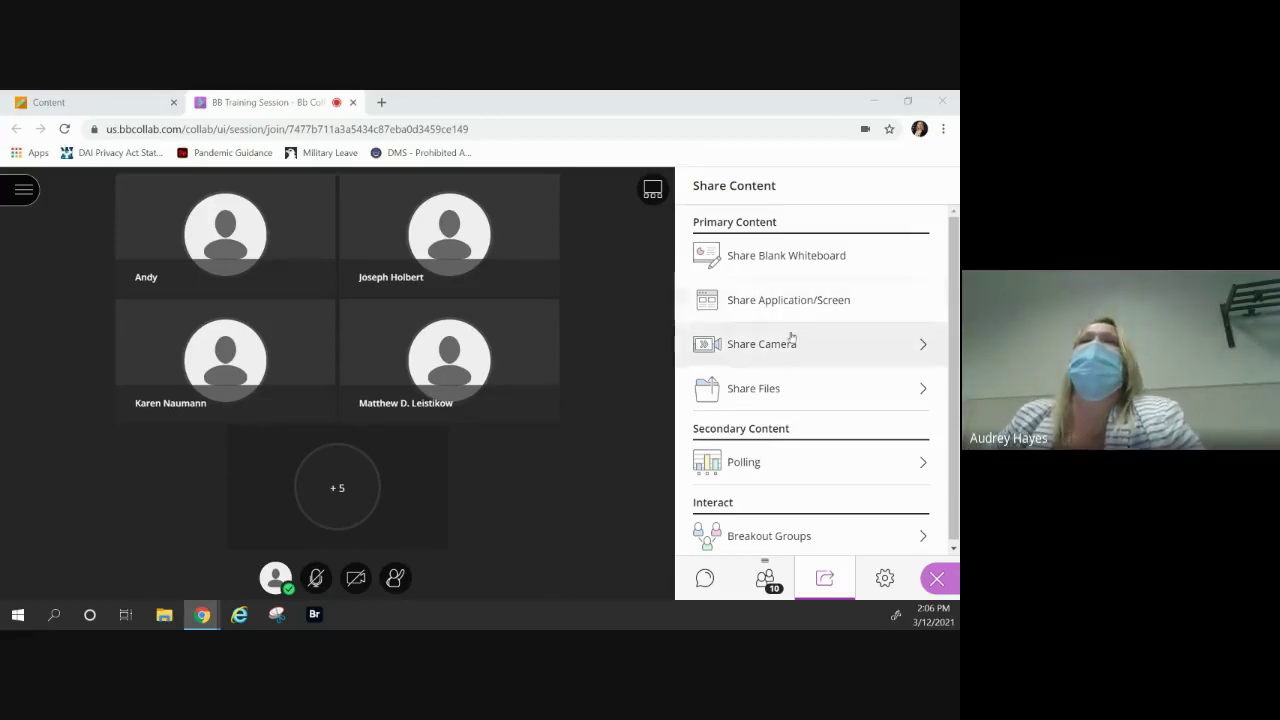
Share a blank whiteboard, try the pencil on it, and clear all drawings.
left_click(806, 266)
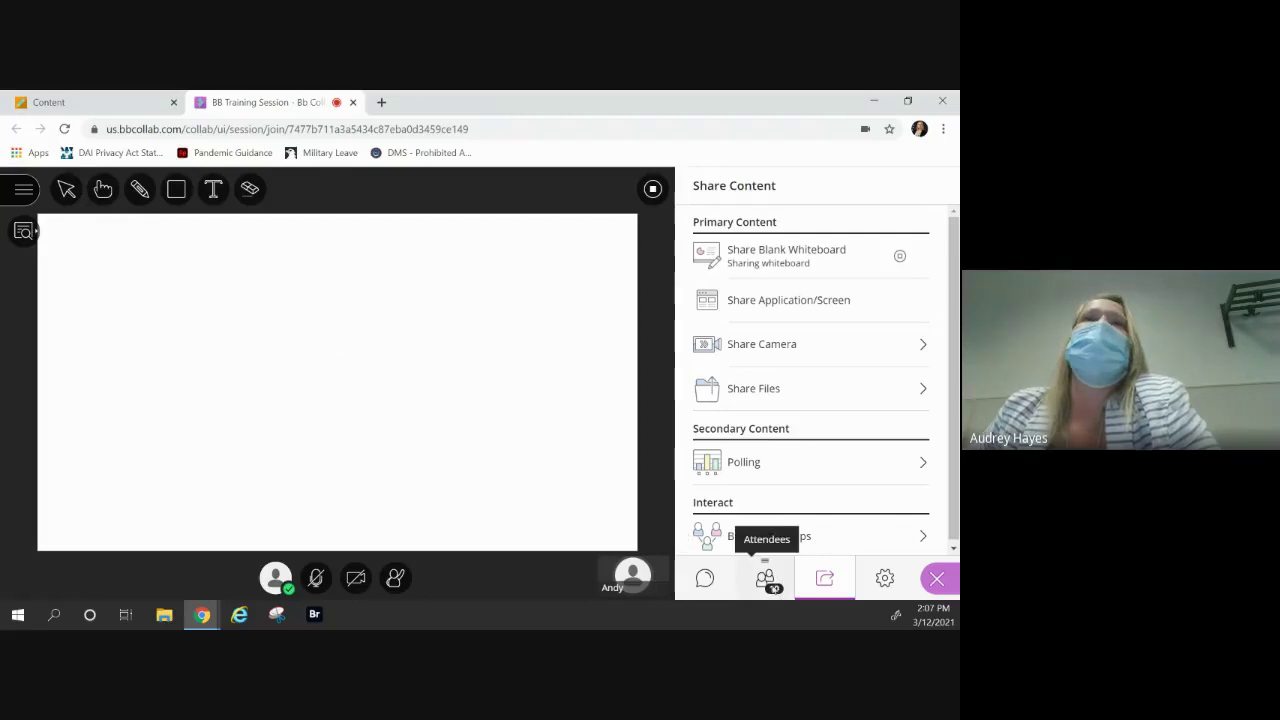
left_click(139, 189)
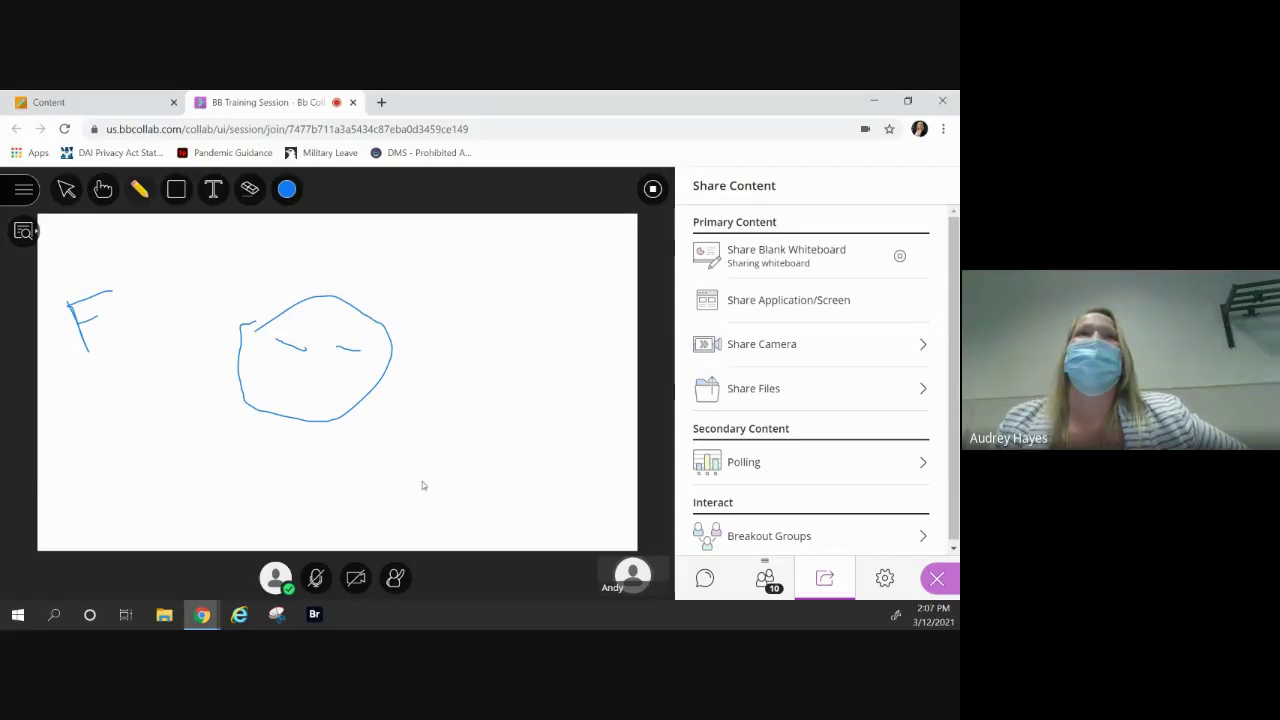
left_click(249, 190)
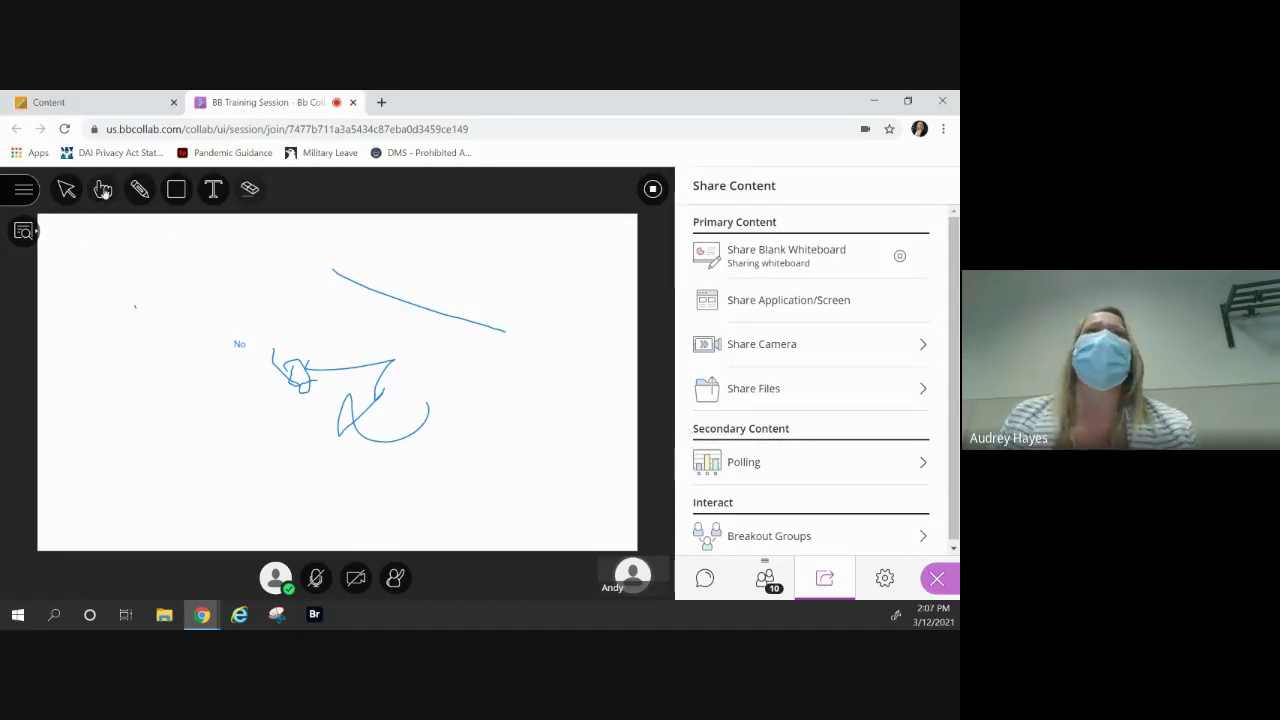
Move the large circle from the whiteboard's upper left to its right side and select other drawn shapes.
left_click(103, 190)
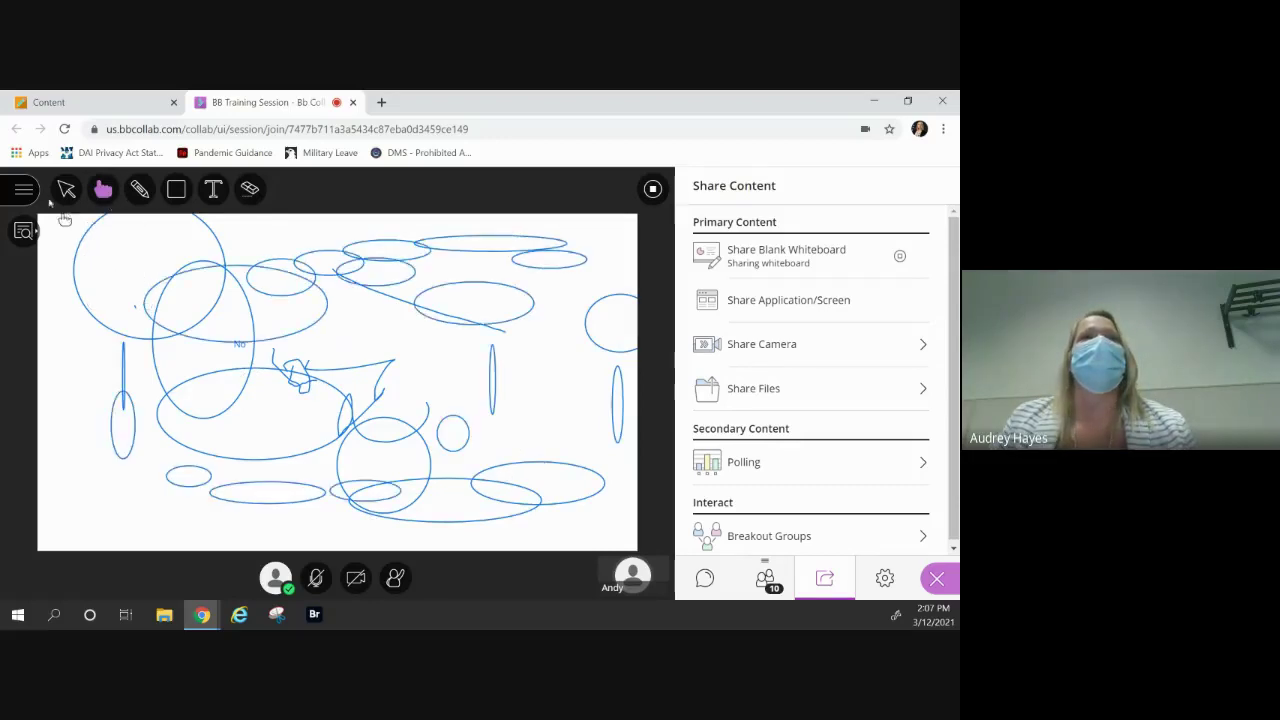
left_click(66, 189)
left_click(130, 318)
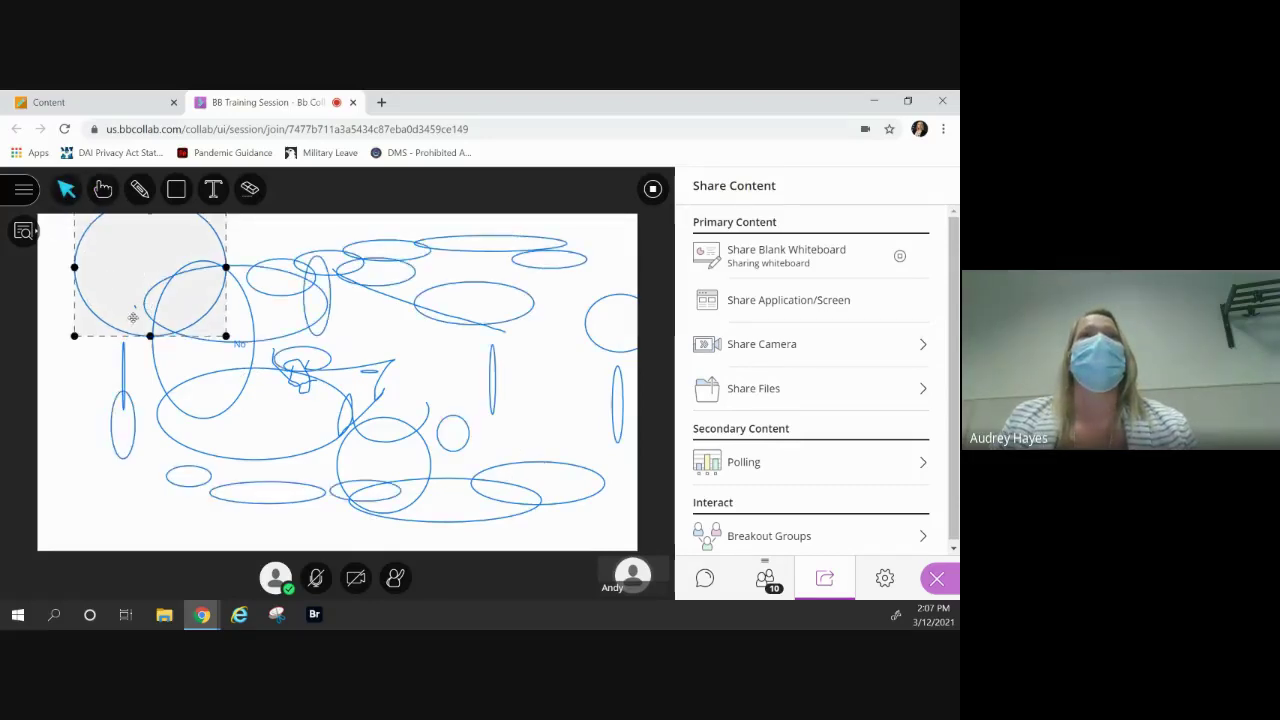
left_click_drag(126, 277, 548, 365)
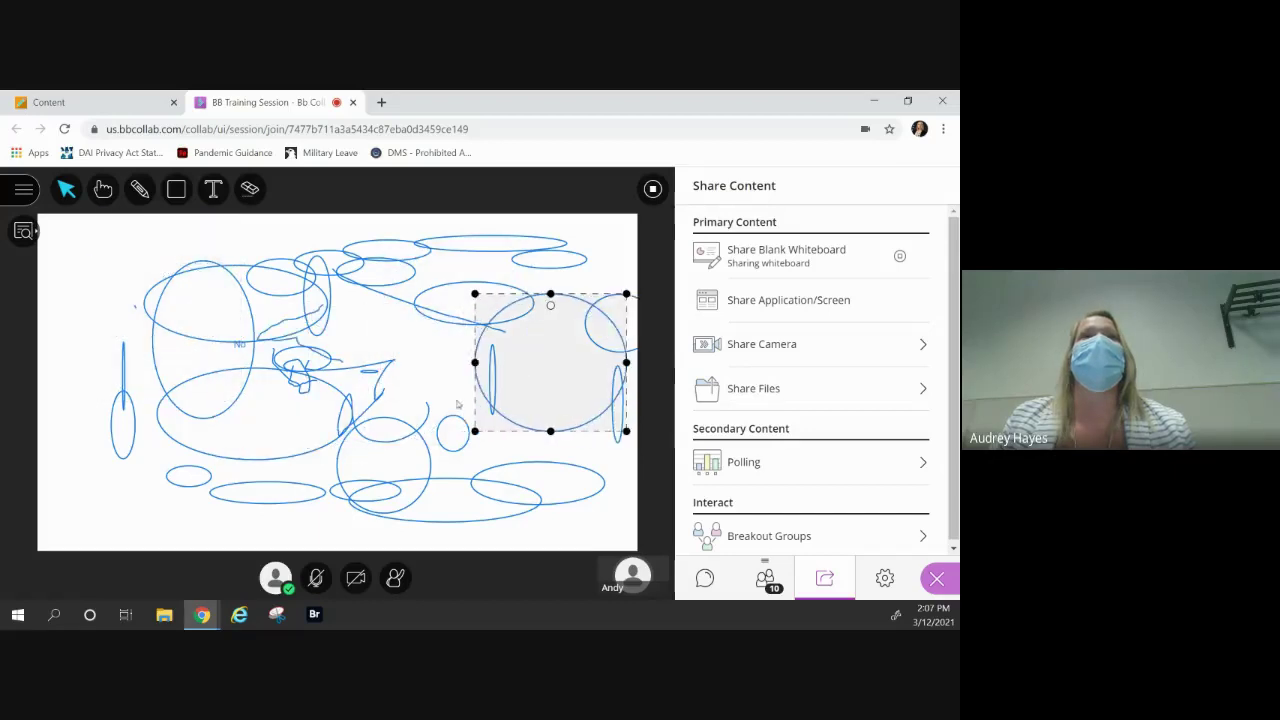
left_click(309, 357)
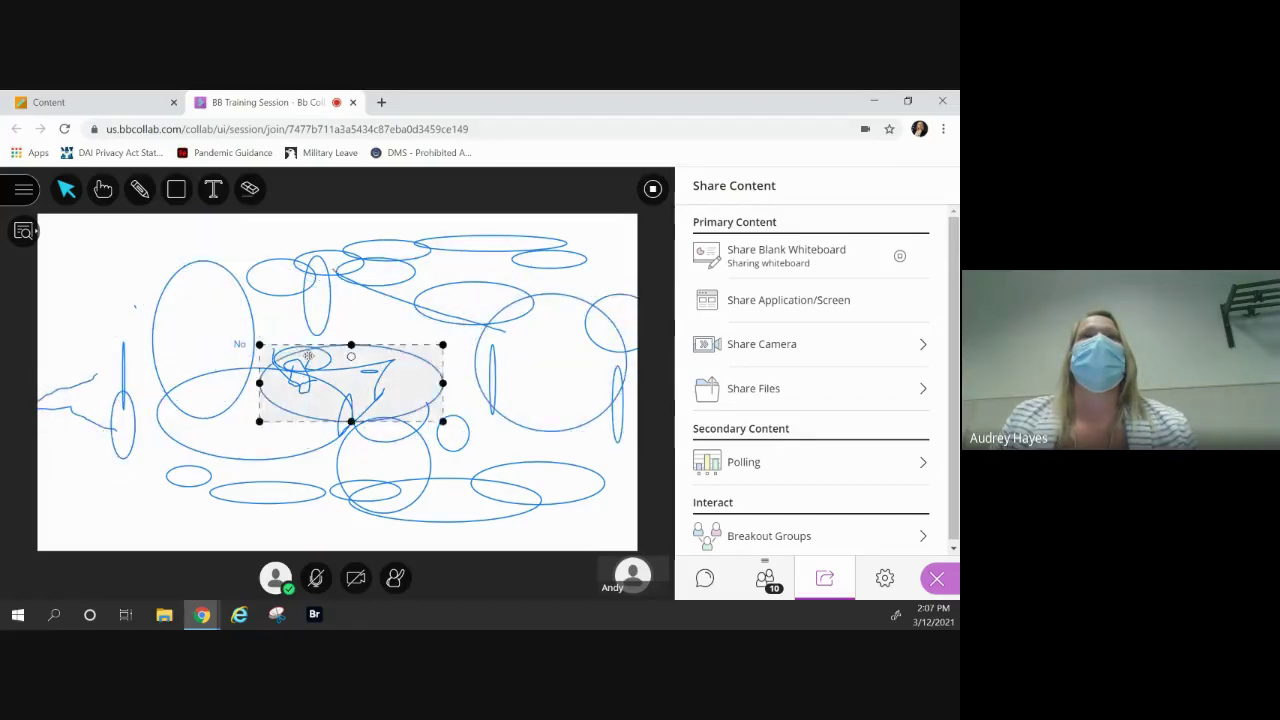
left_click(140, 234)
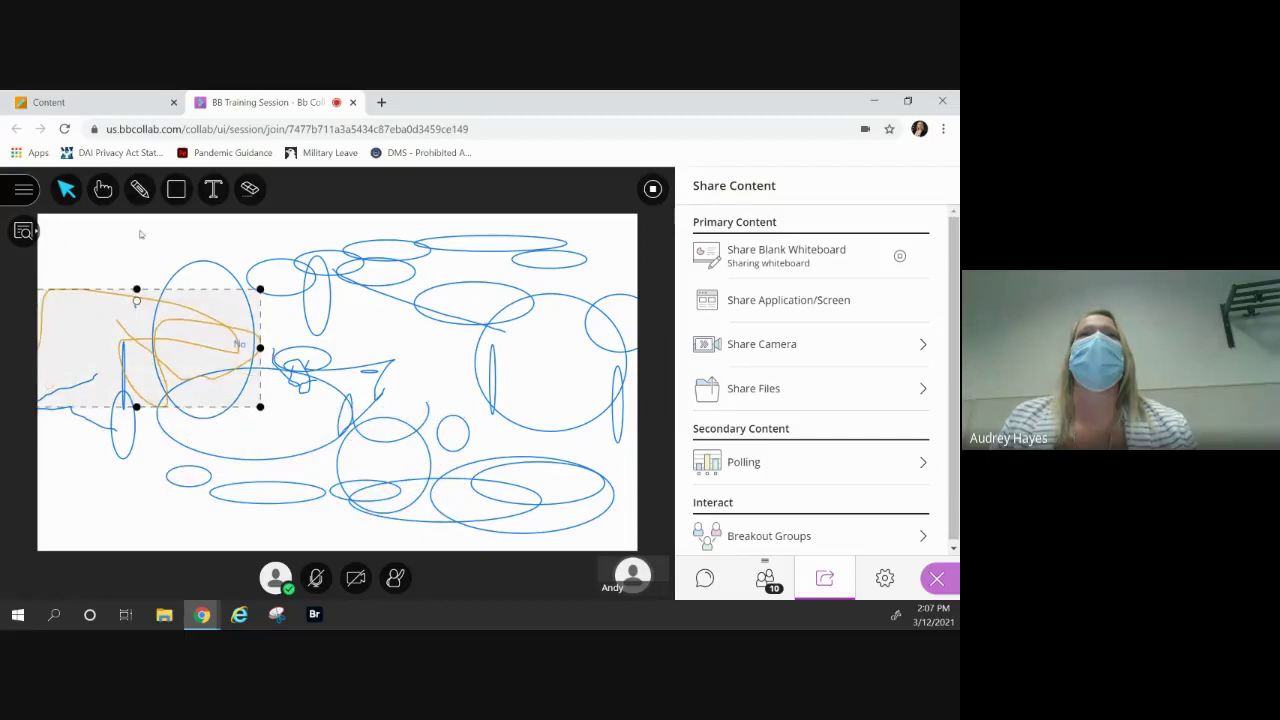
Try the Text tool by viewing its color choices and placing a text box above "Hello" on the whiteboard.
left_click(212, 188)
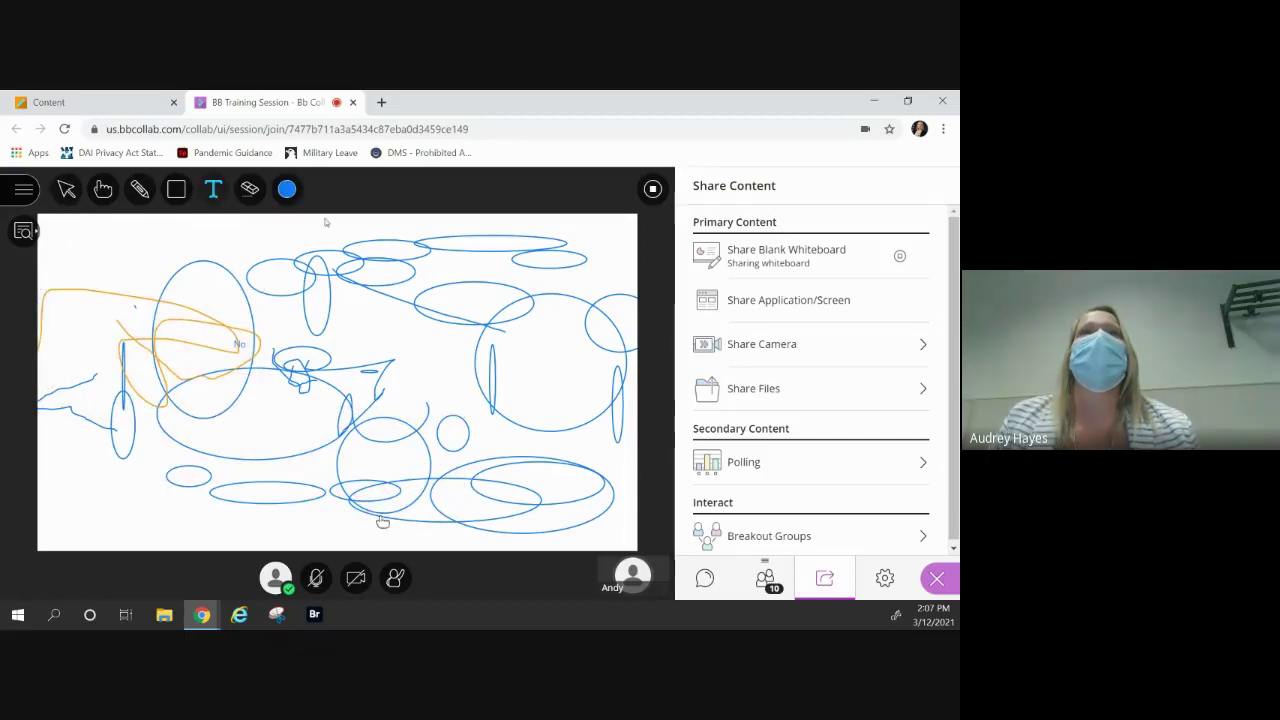
left_click(287, 188)
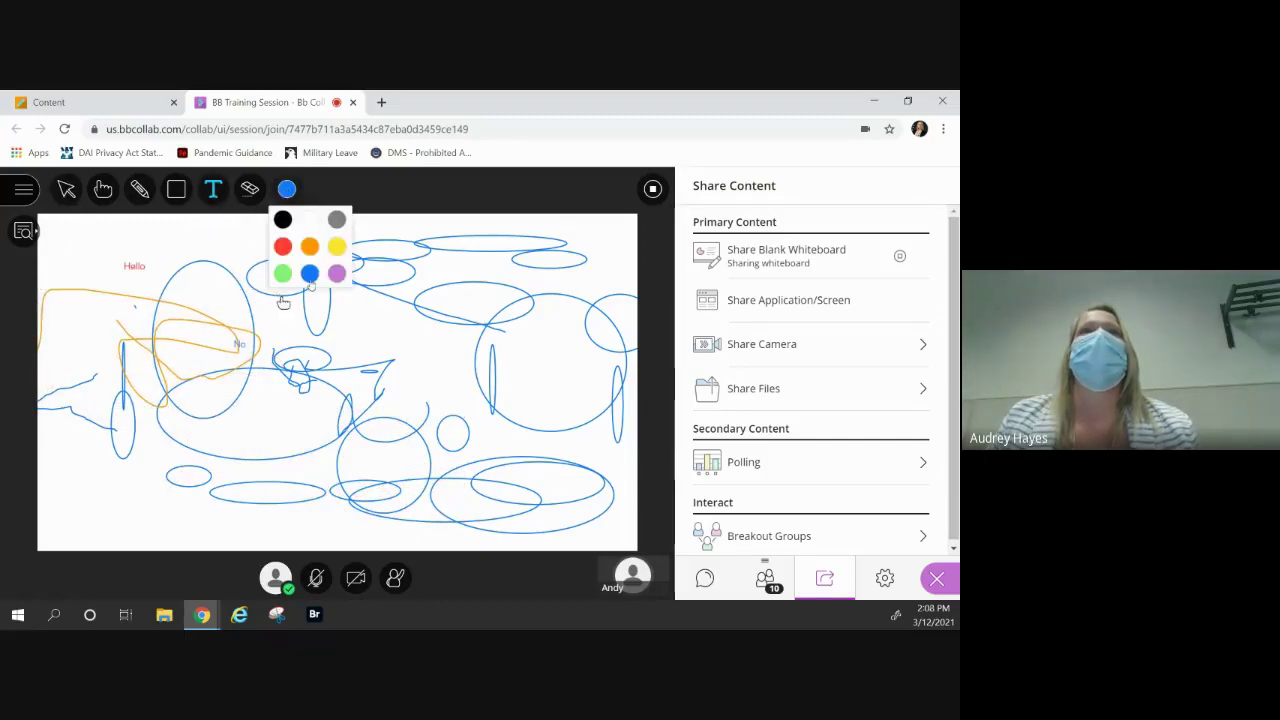
left_click(118, 243)
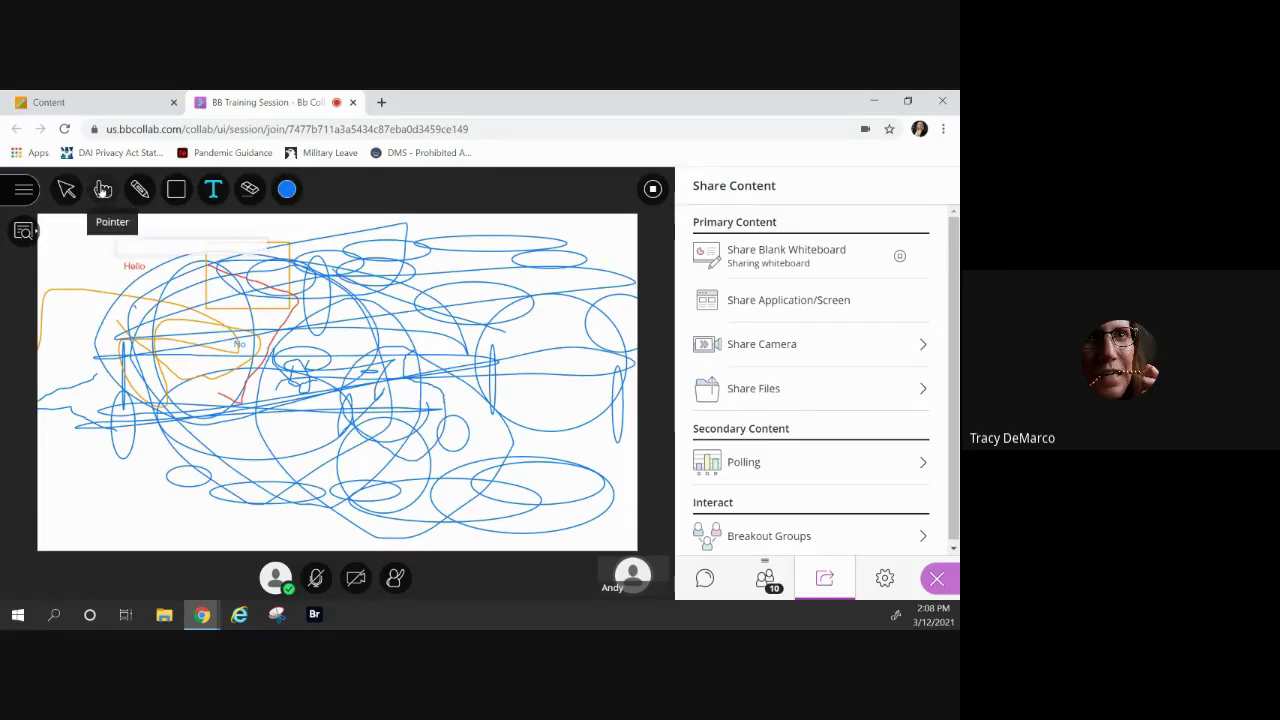
Select the small ellipse near the whiteboard's top edge and delete it.
left_click(67, 190)
left_click(373, 243)
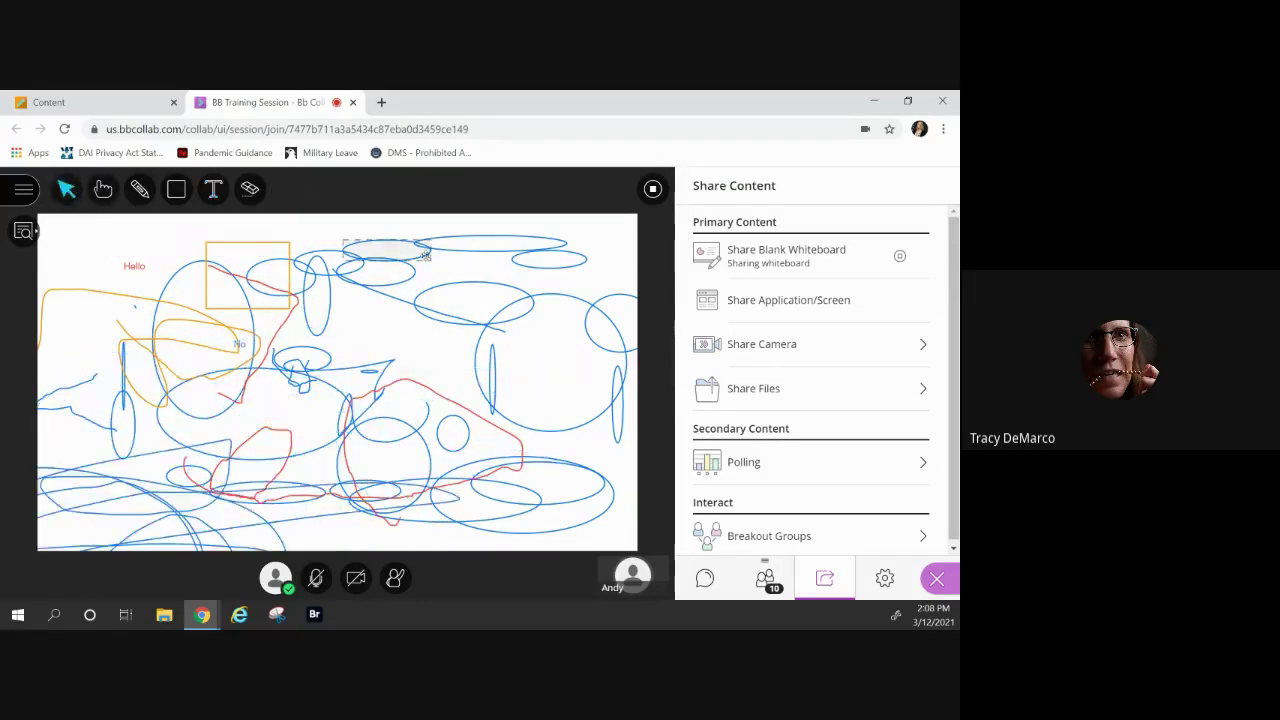
key("Delete")
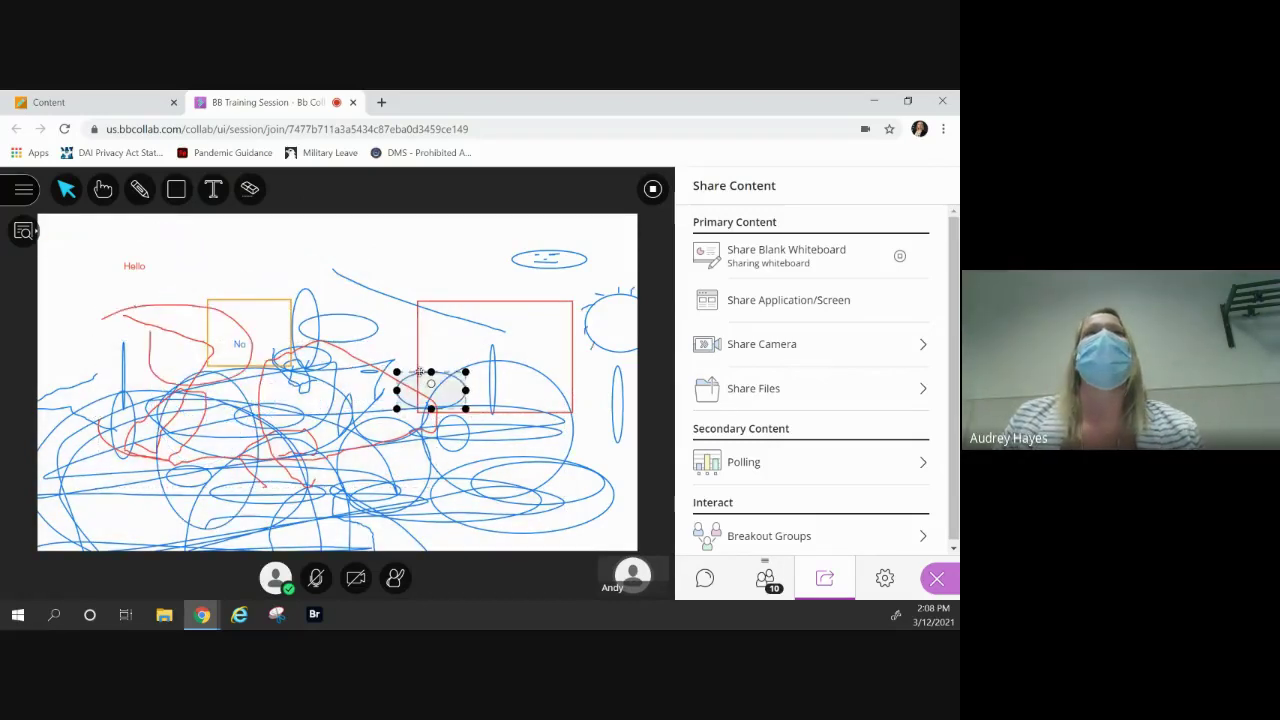
Clear everything from the whiteboard and stop sharing it.
left_click(250, 190)
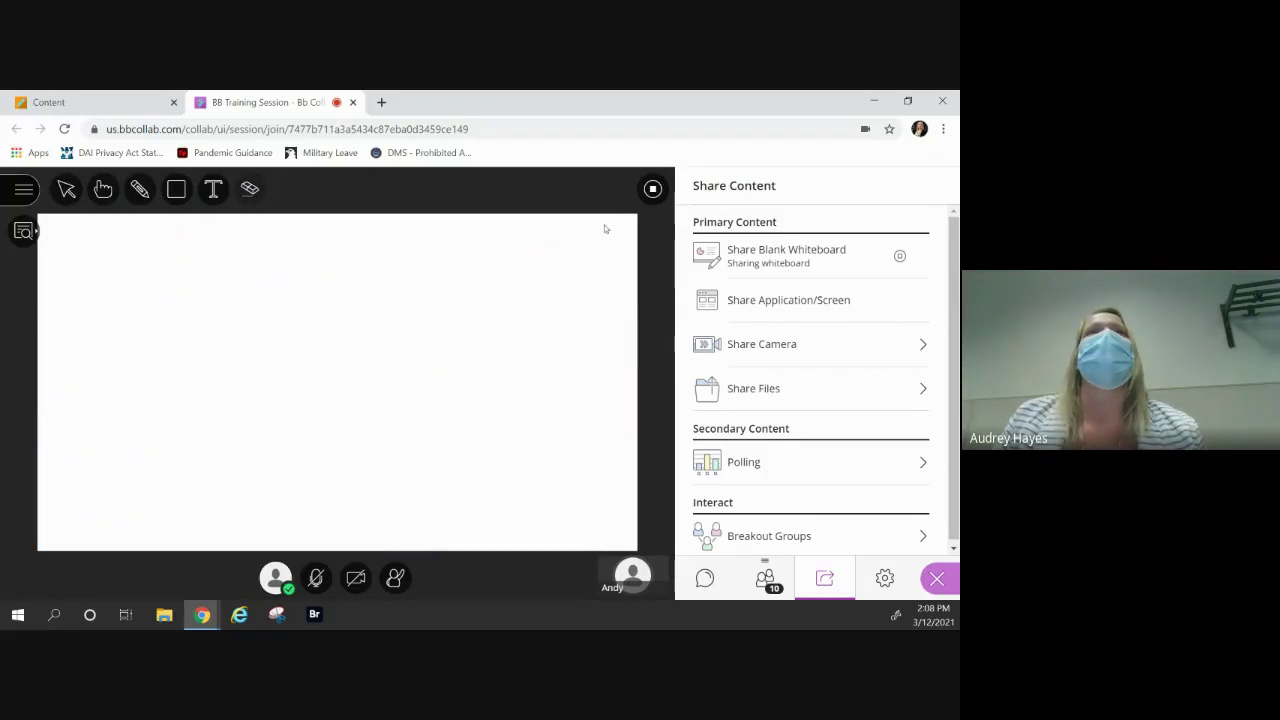
left_click(652, 188)
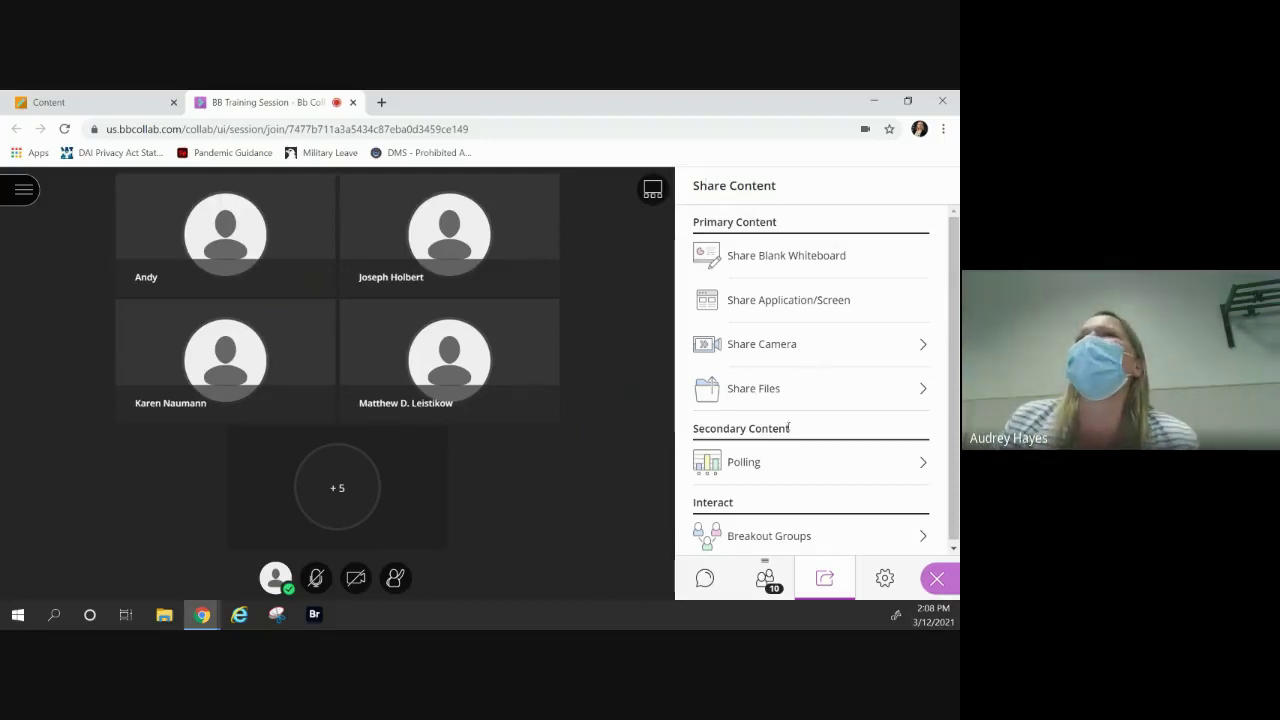
View the file sharing options for images, PowerPoint and PDF files, and return to the content sharing options.
scroll(814, 463, "down", 1)
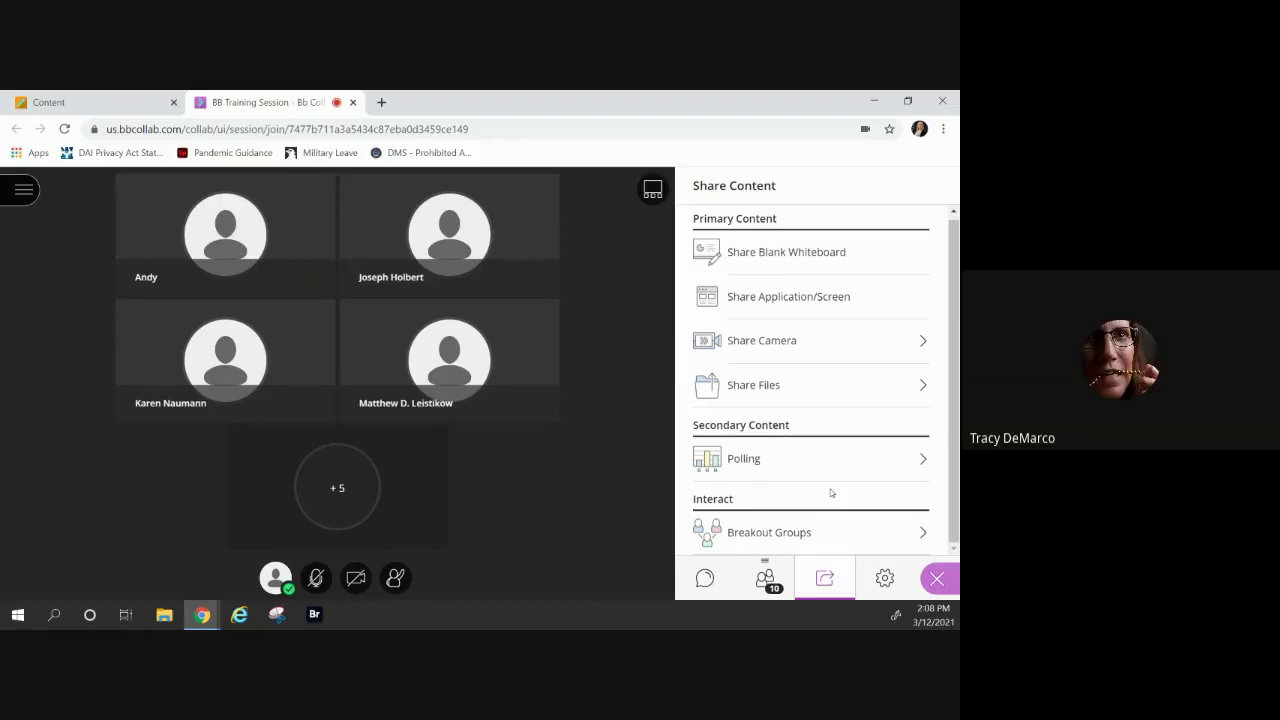
left_click(799, 403)
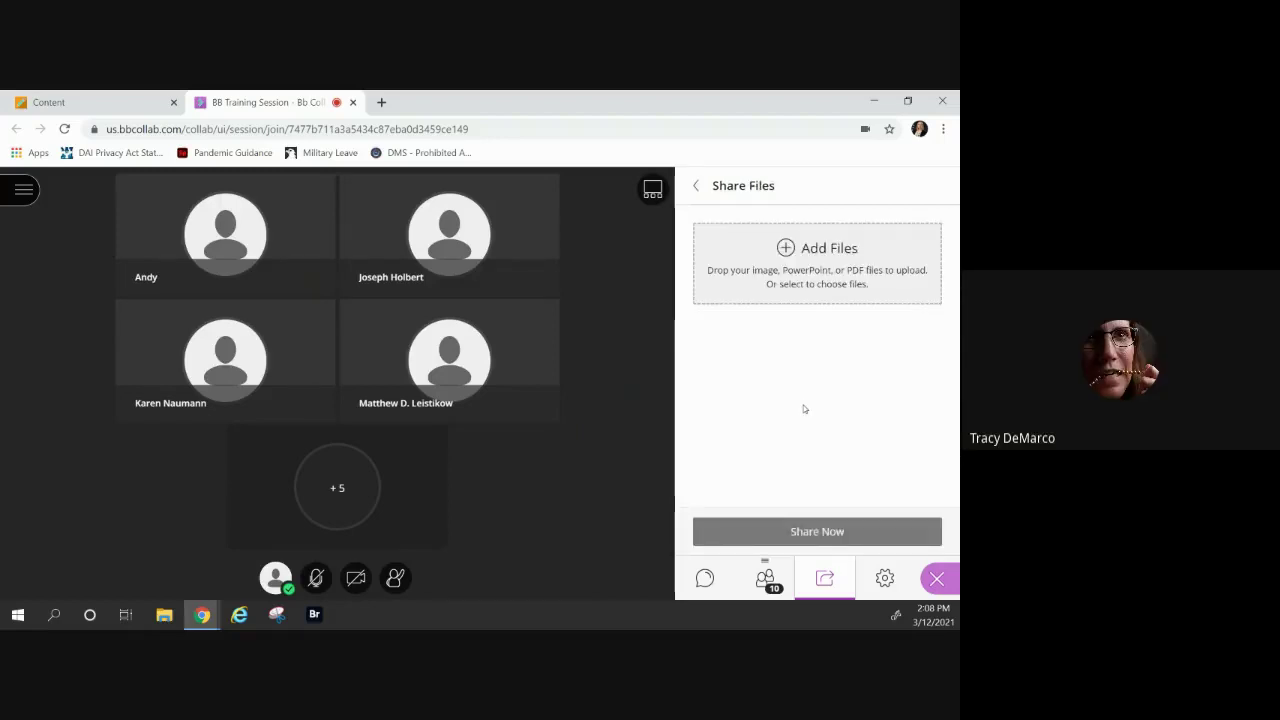
left_click(696, 185)
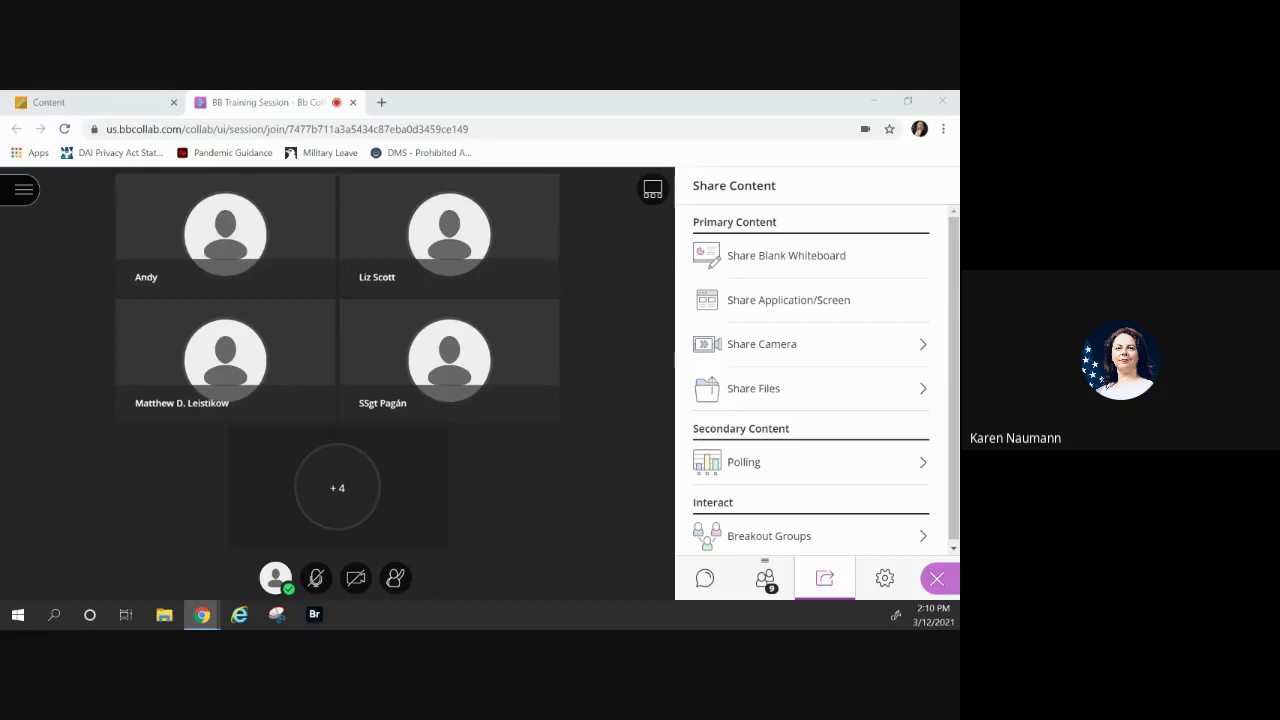
left_click(780, 390)
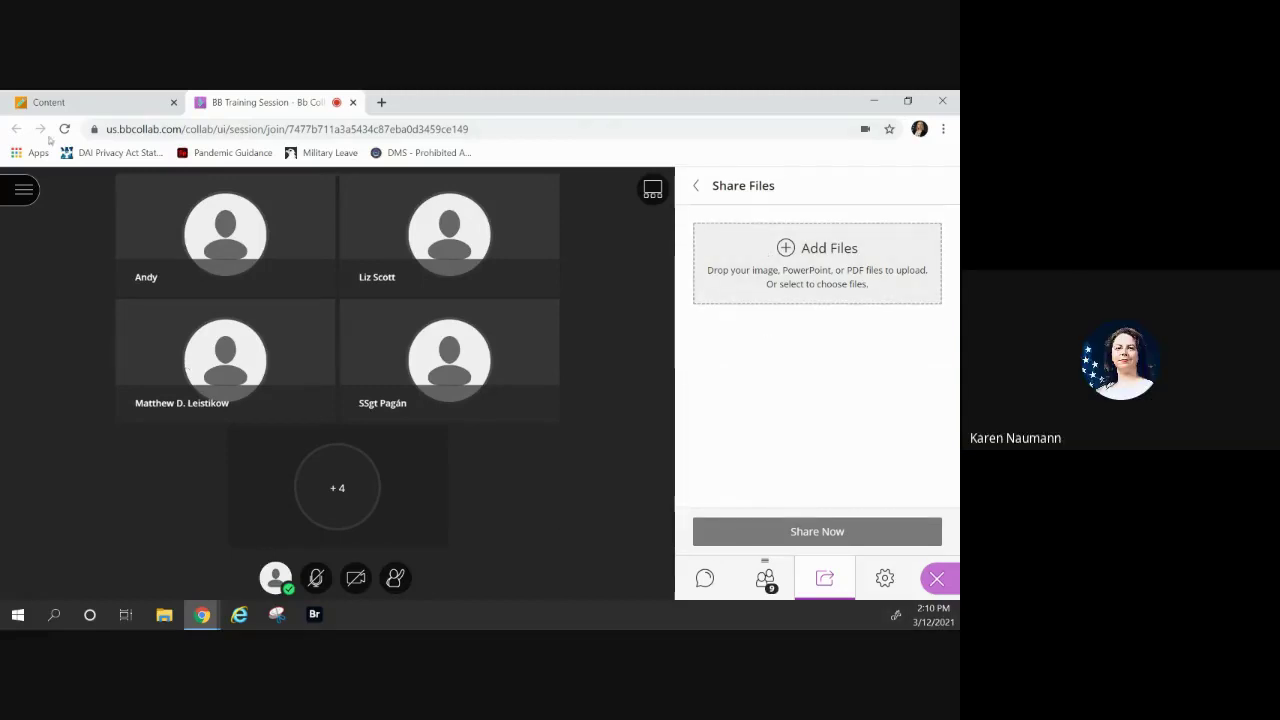
left_click(697, 186)
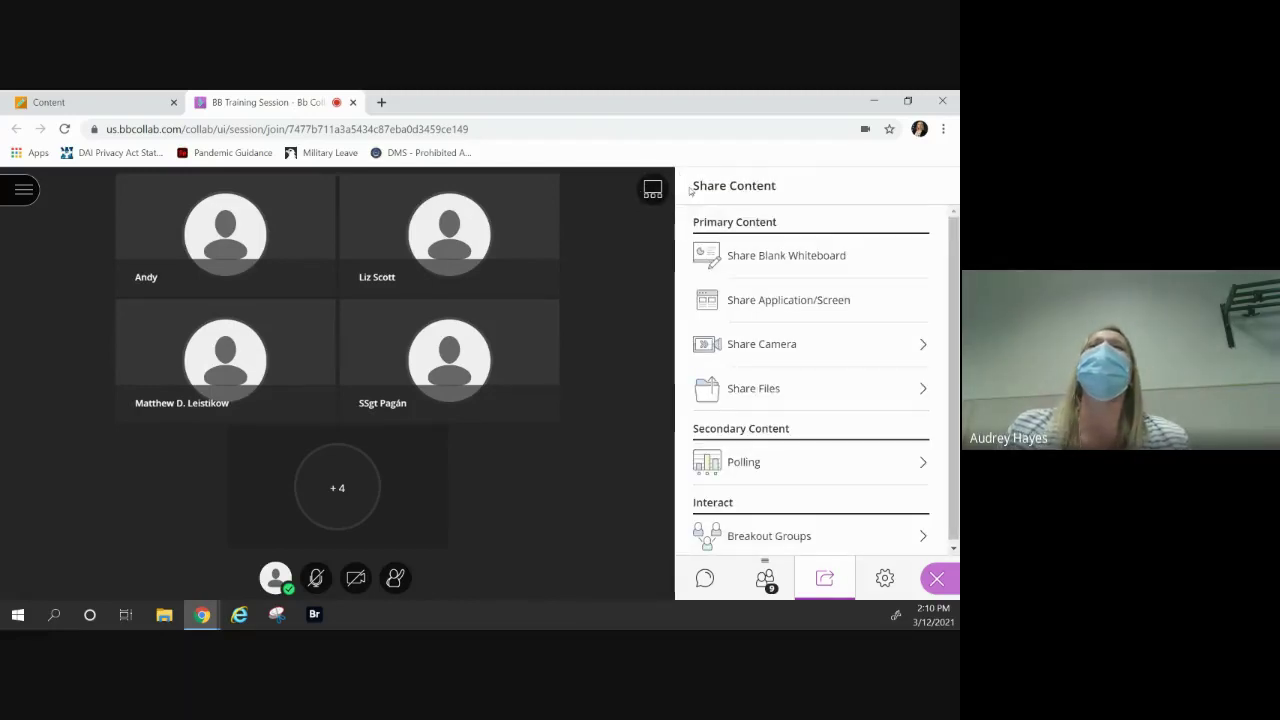
Share the "Blackboard Training - Google Slides" Chrome tab with the session, after viewing the application window choices.
left_click(840, 312)
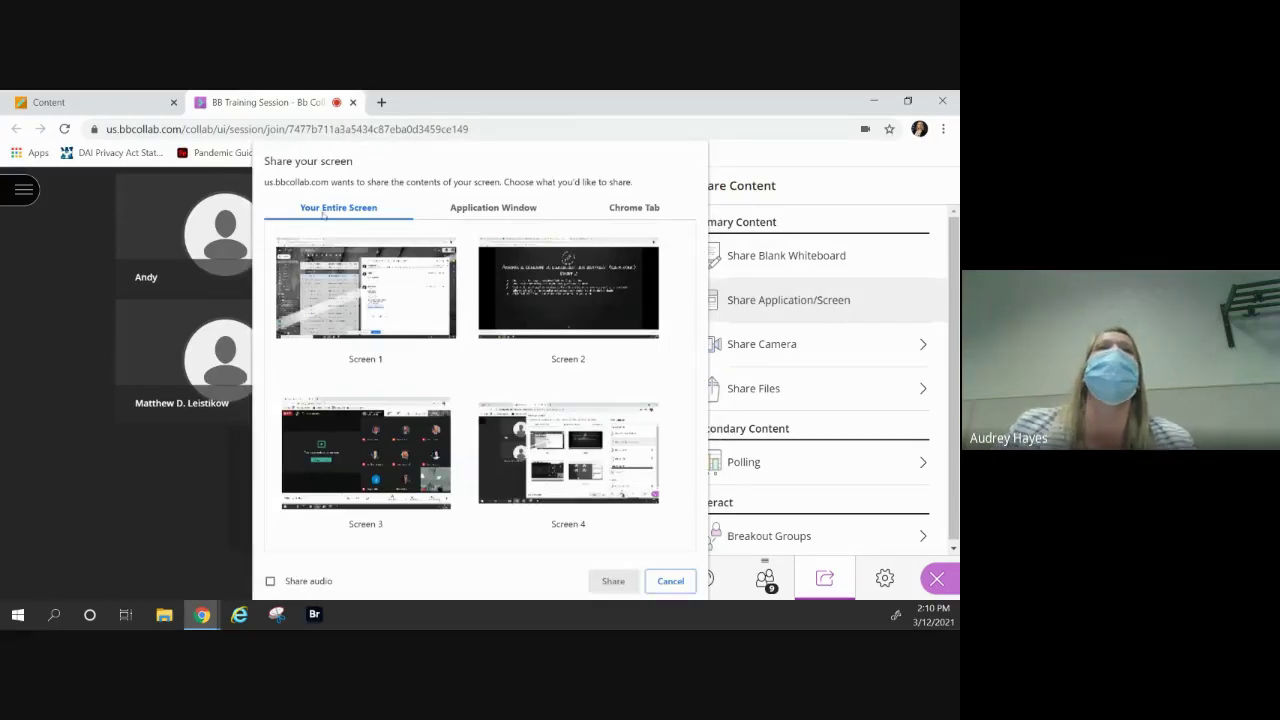
left_click(525, 212)
left_click(651, 208)
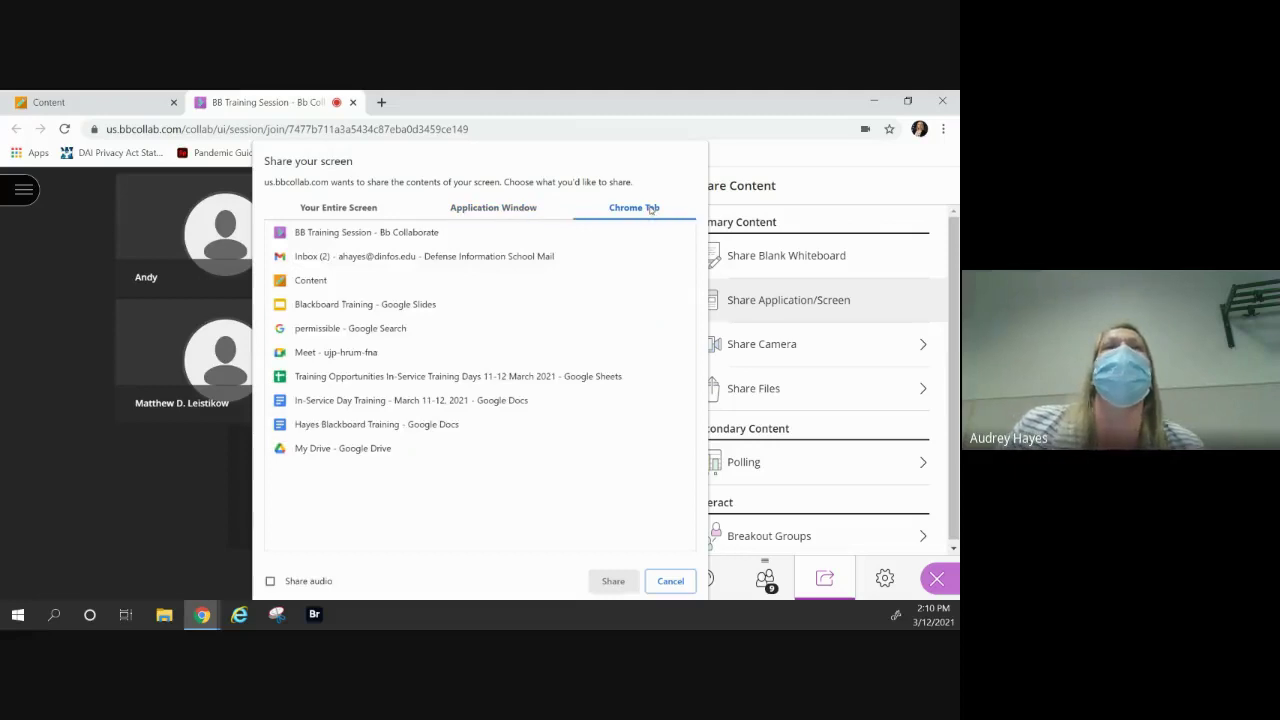
left_click(372, 308)
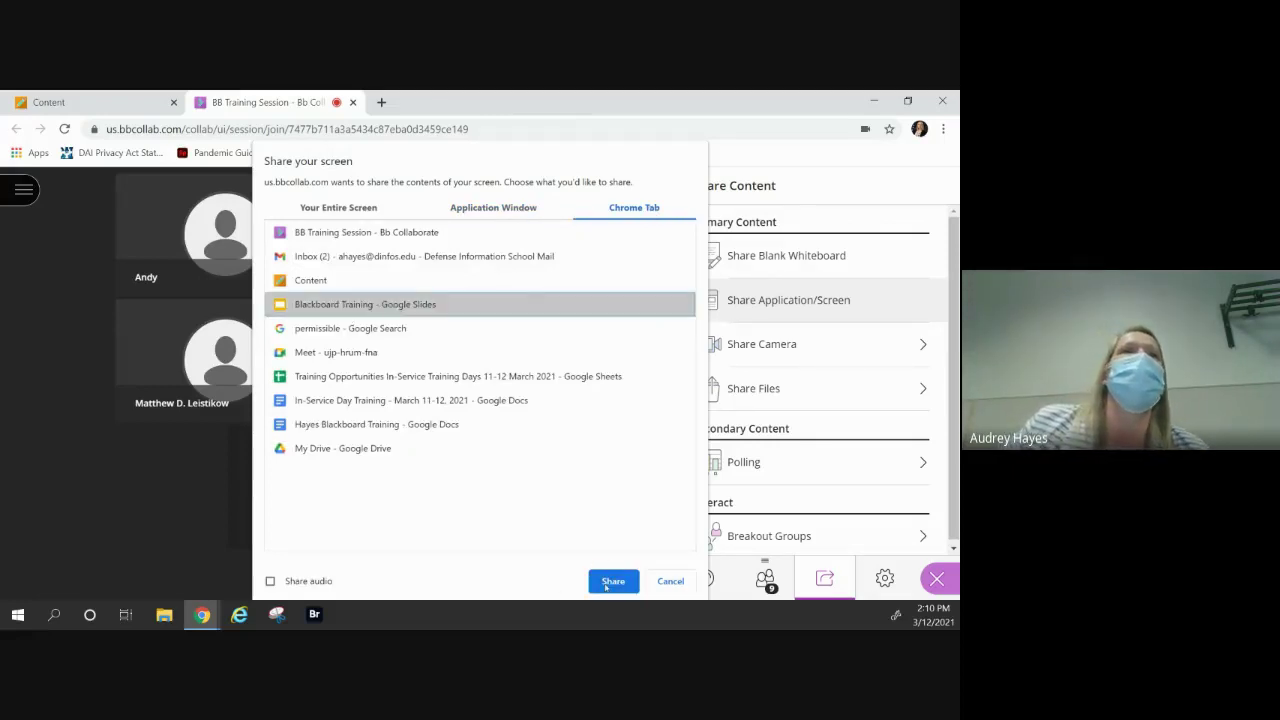
left_click(610, 583)
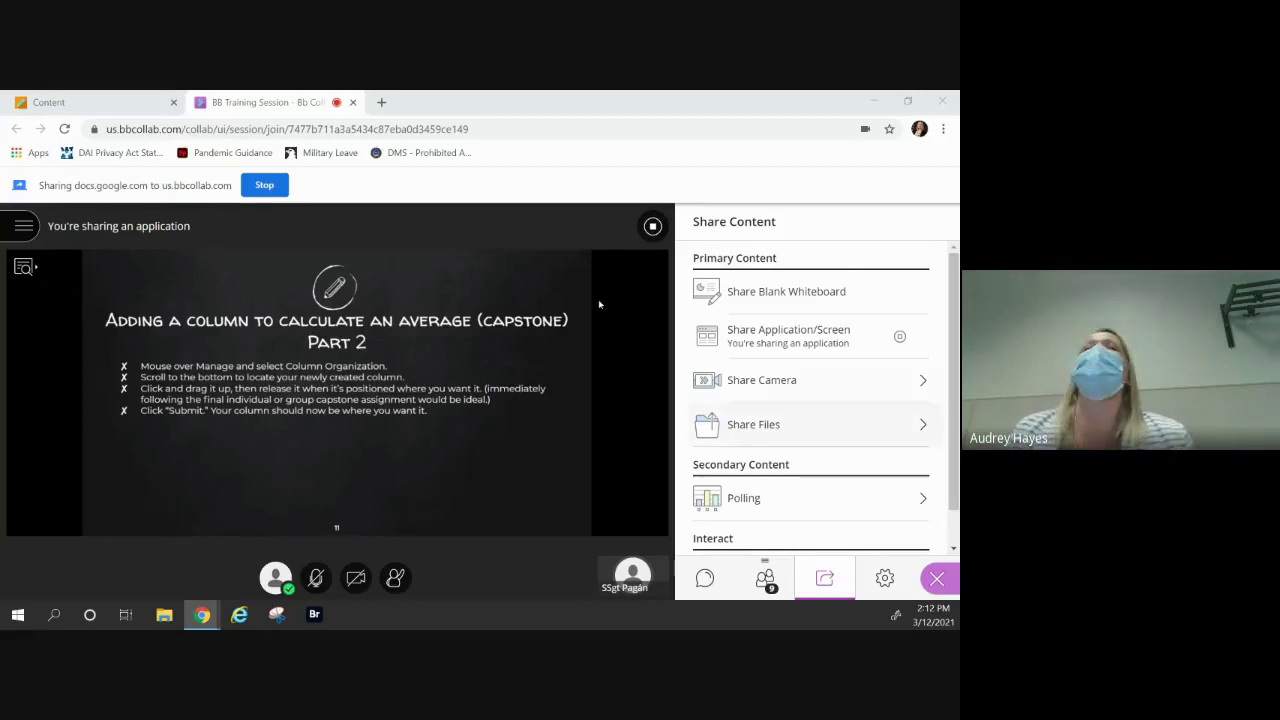
Detach the attendee list into its own panel beside the shared slides and open the Everyone chat.
left_click(768, 582)
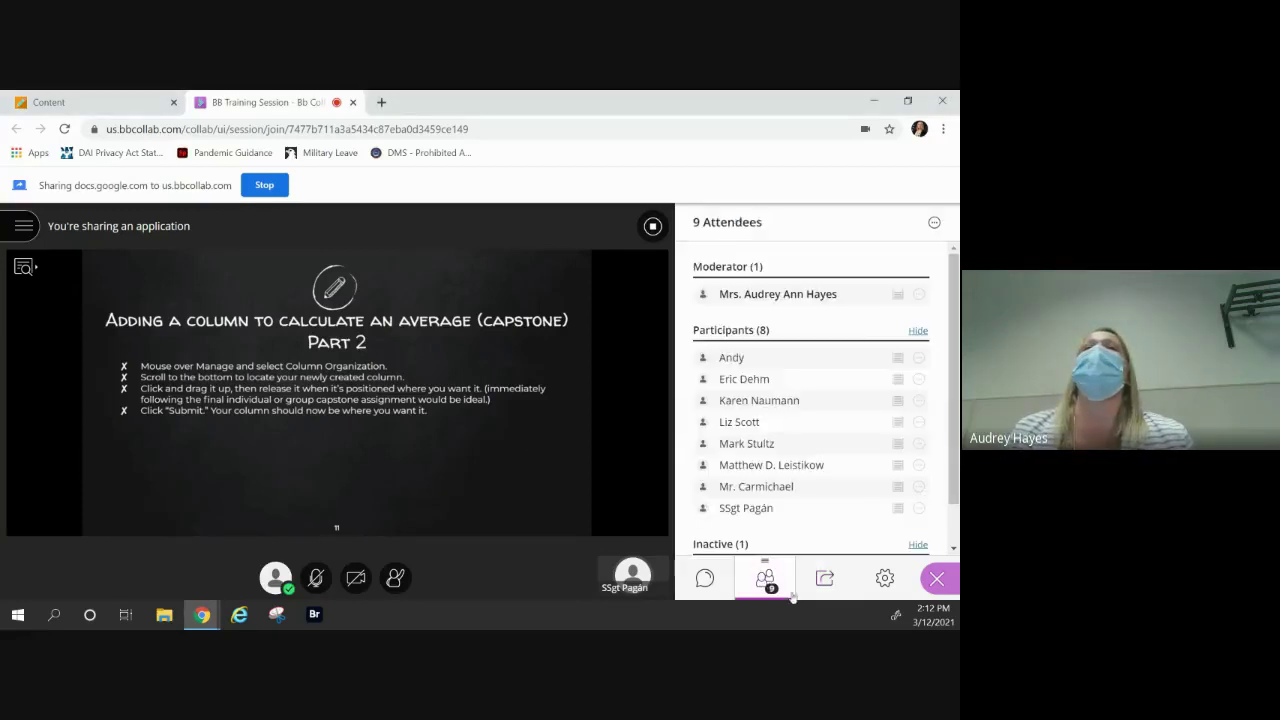
scroll(806, 370, "down", 1)
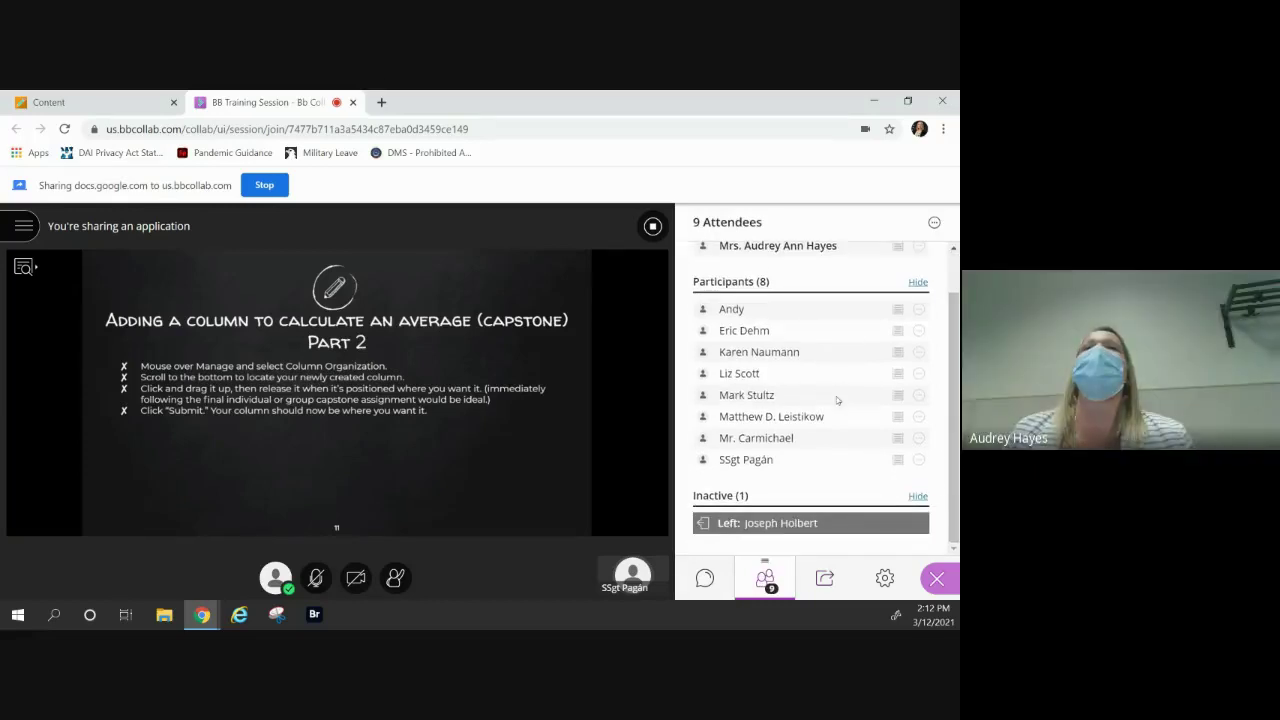
scroll(797, 339, "up", 1)
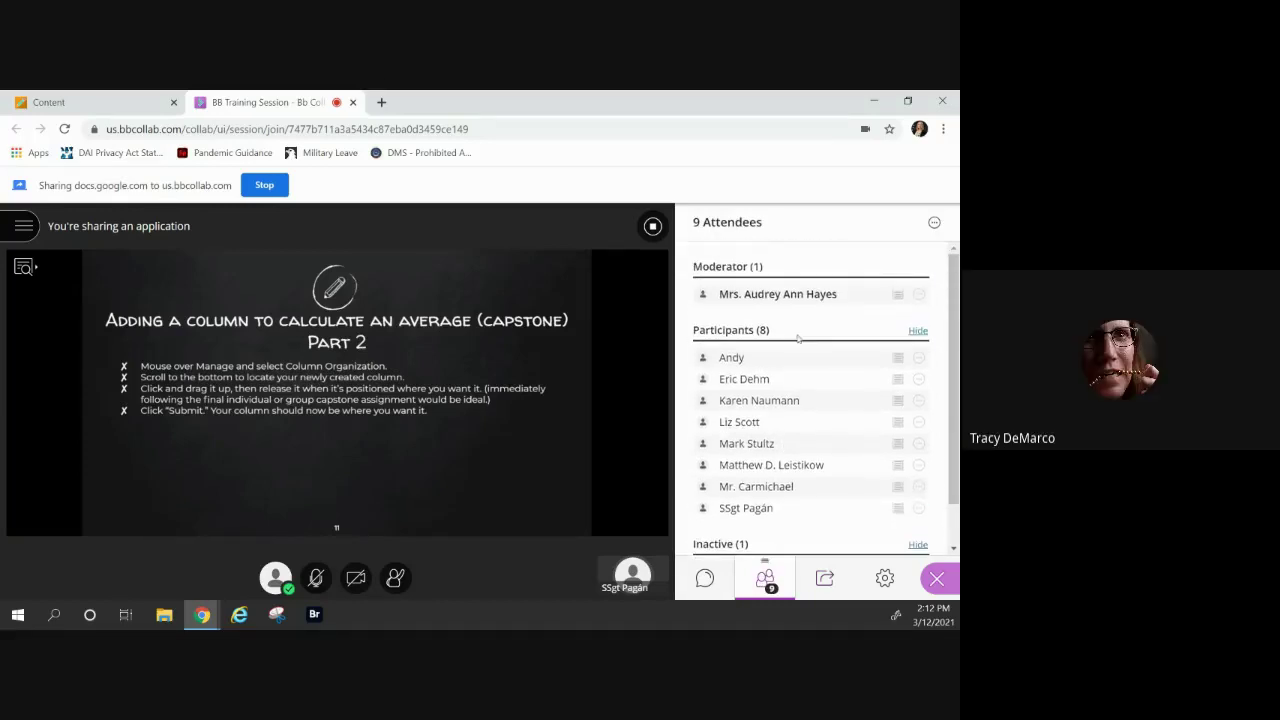
mouse_move(897, 362)
left_click_drag(765, 568, 535, 418)
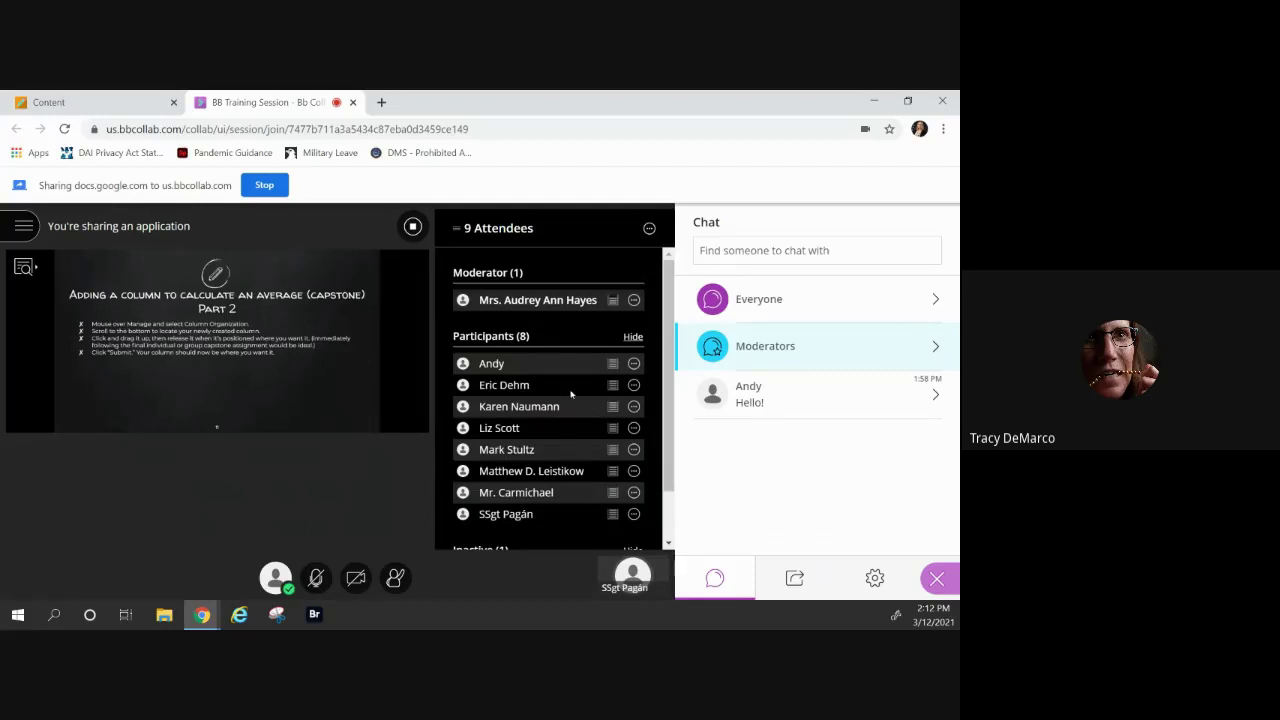
scroll(502, 416, "down", 1)
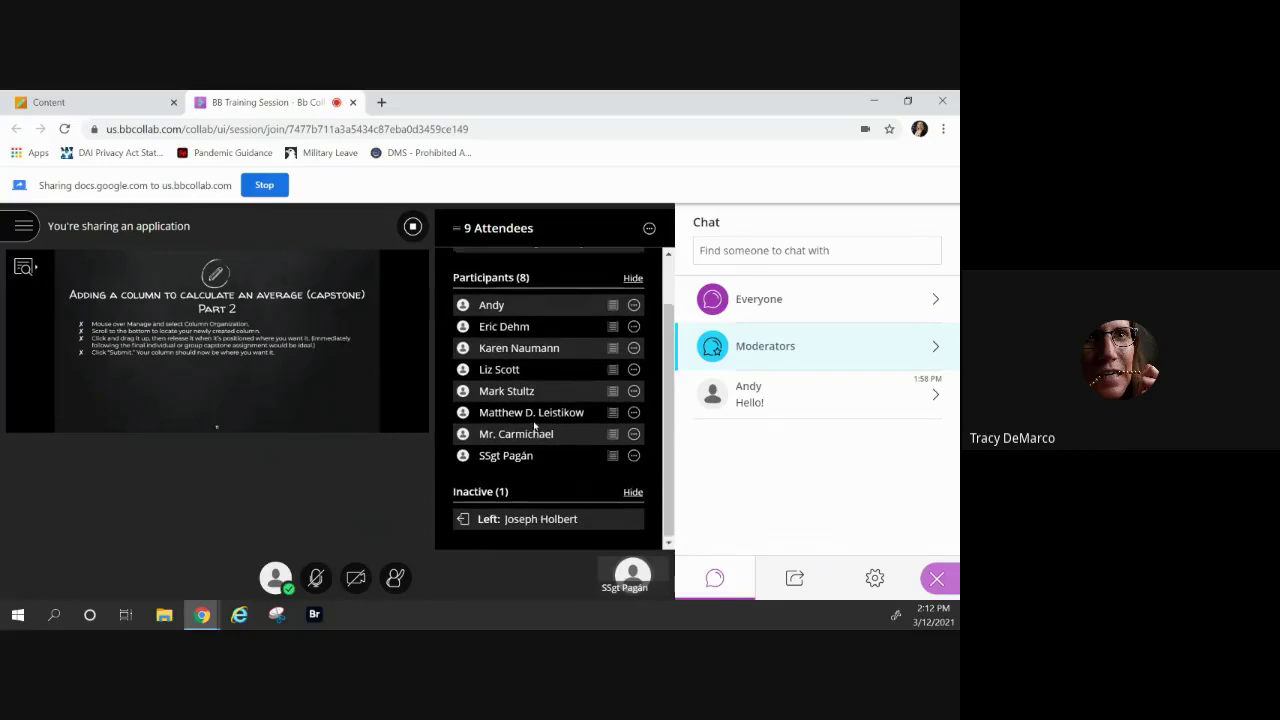
scroll(535, 426, "up", 1)
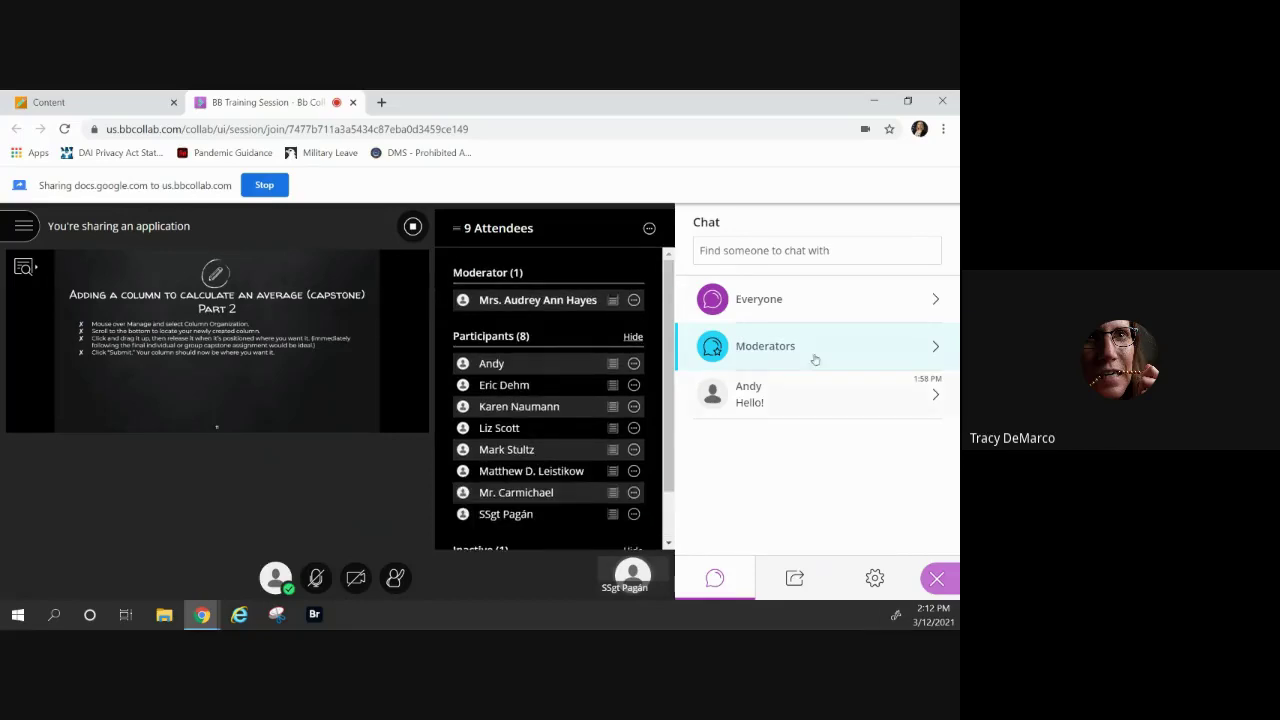
left_click(831, 305)
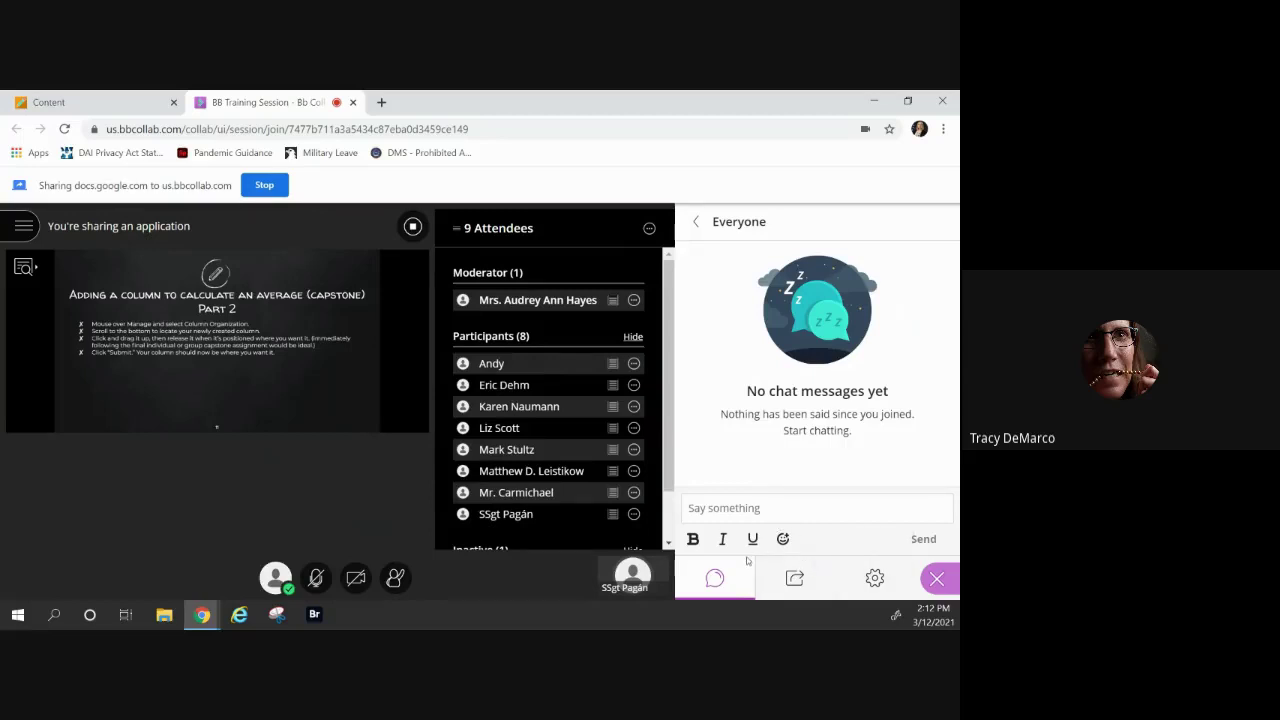
Set the moderator's own feedback status to Surprised and show the feedback choices again.
mouse_move(632, 577)
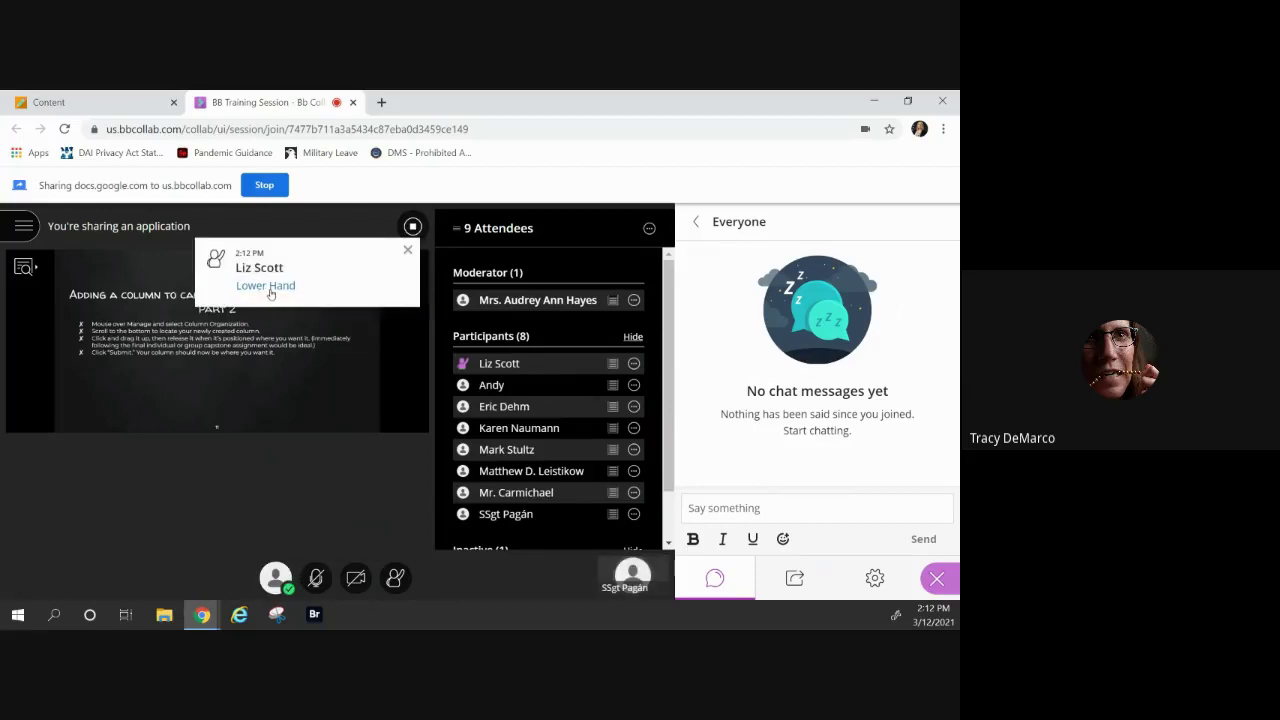
left_click(276, 578)
left_click(276, 578)
left_click(276, 578)
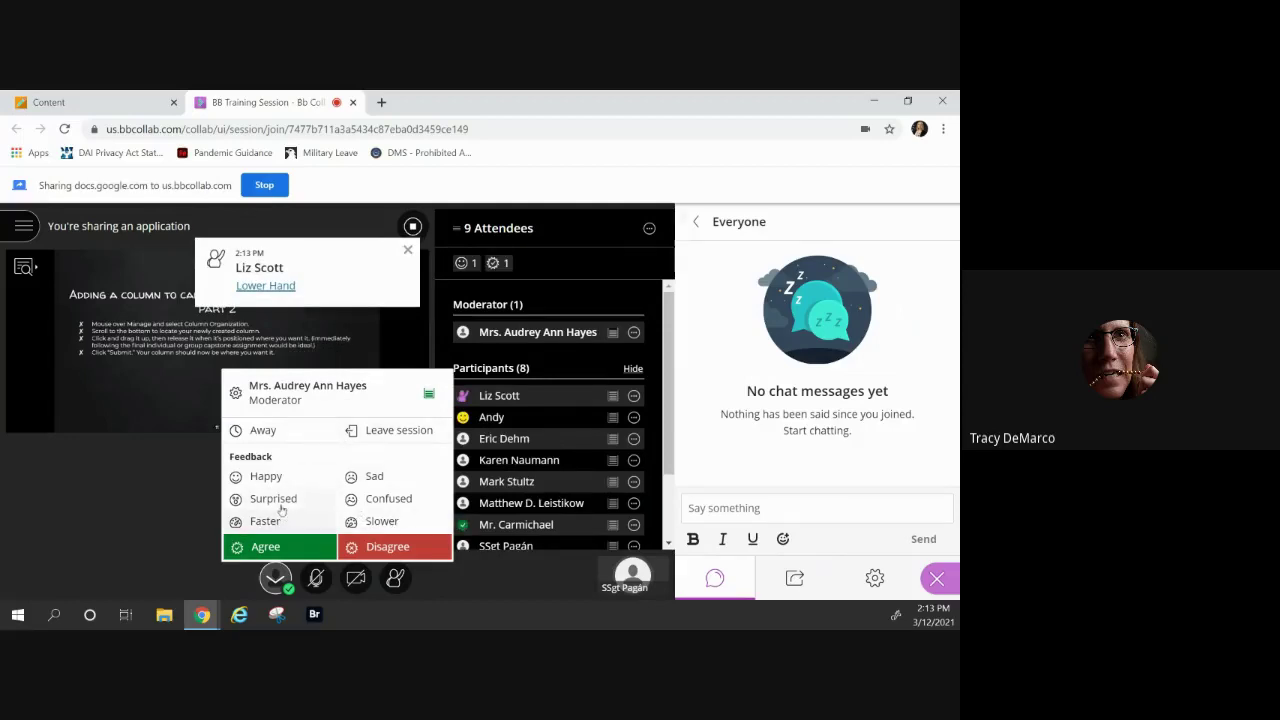
left_click(280, 498)
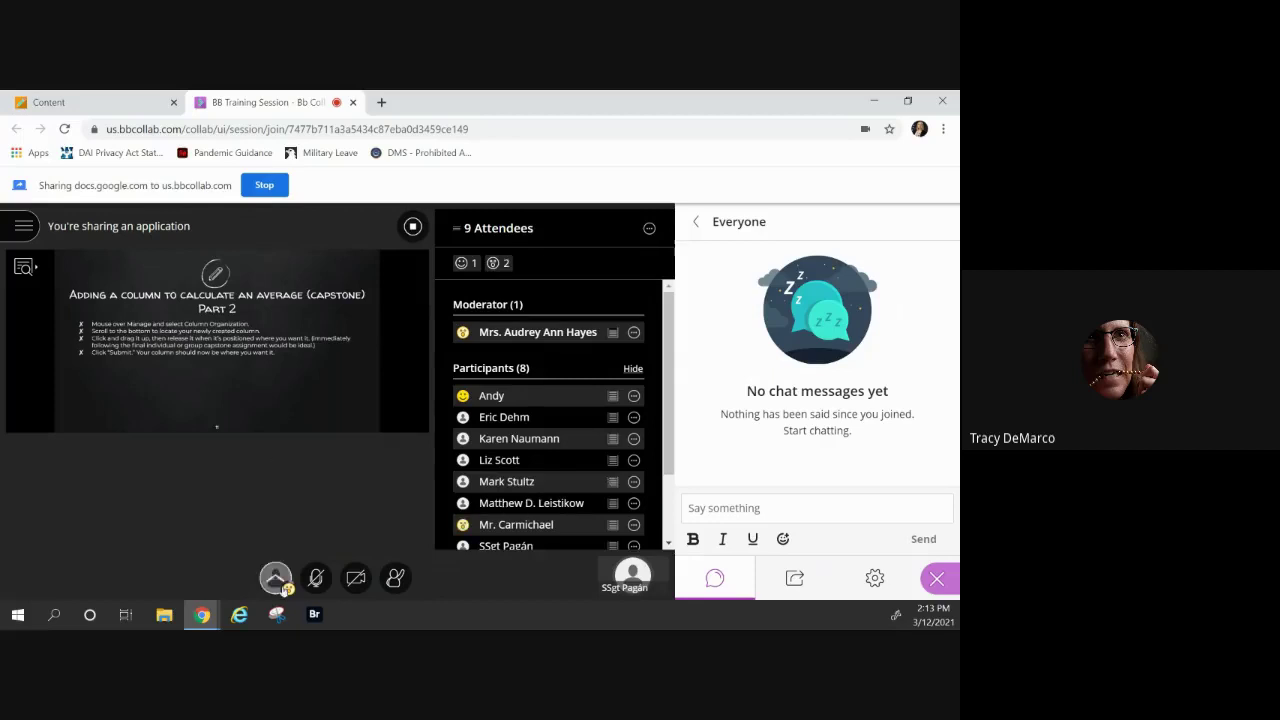
left_click(276, 580)
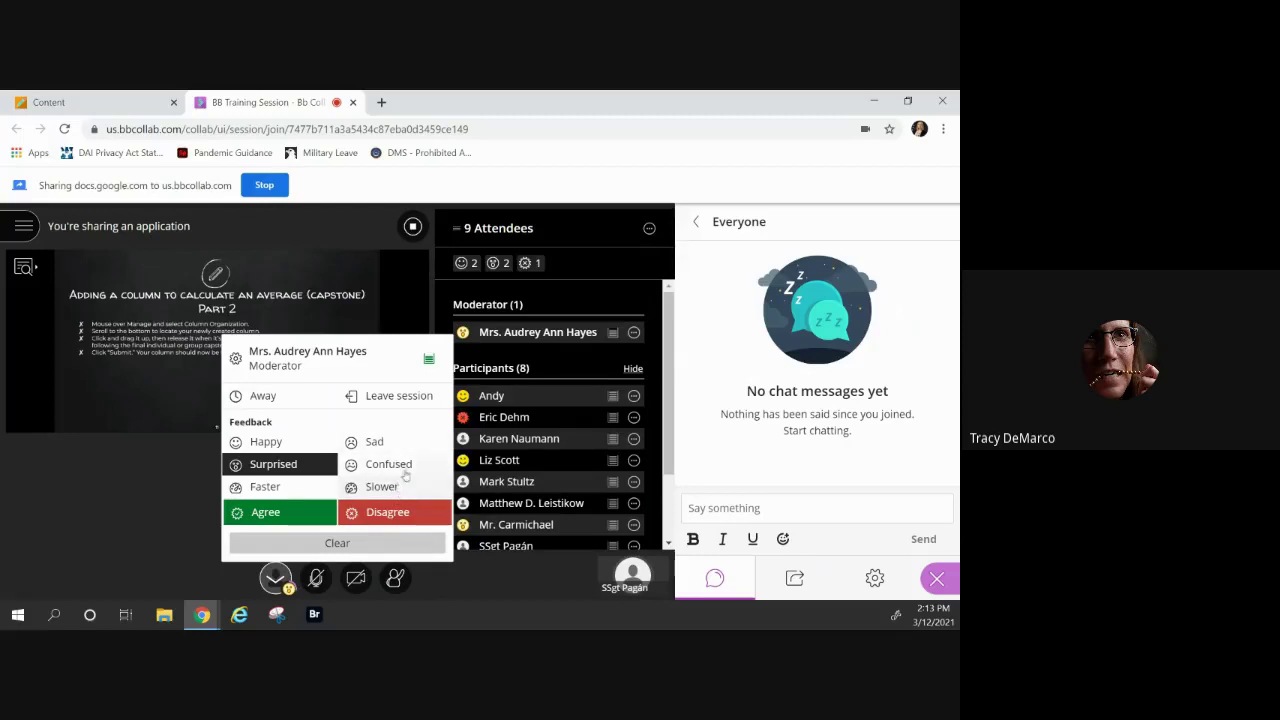
Set the moderator's own feedback status to Confused, change it to Slower, and view the feedback choices once more.
left_click(406, 465)
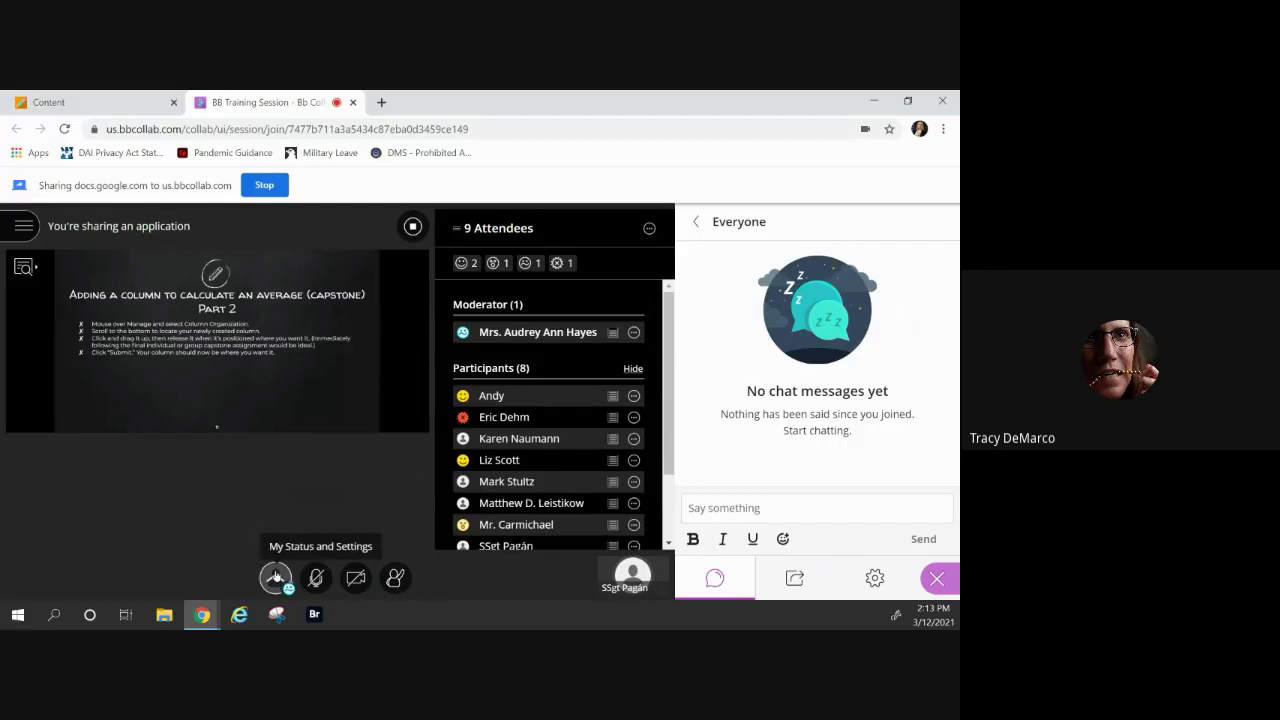
left_click(276, 577)
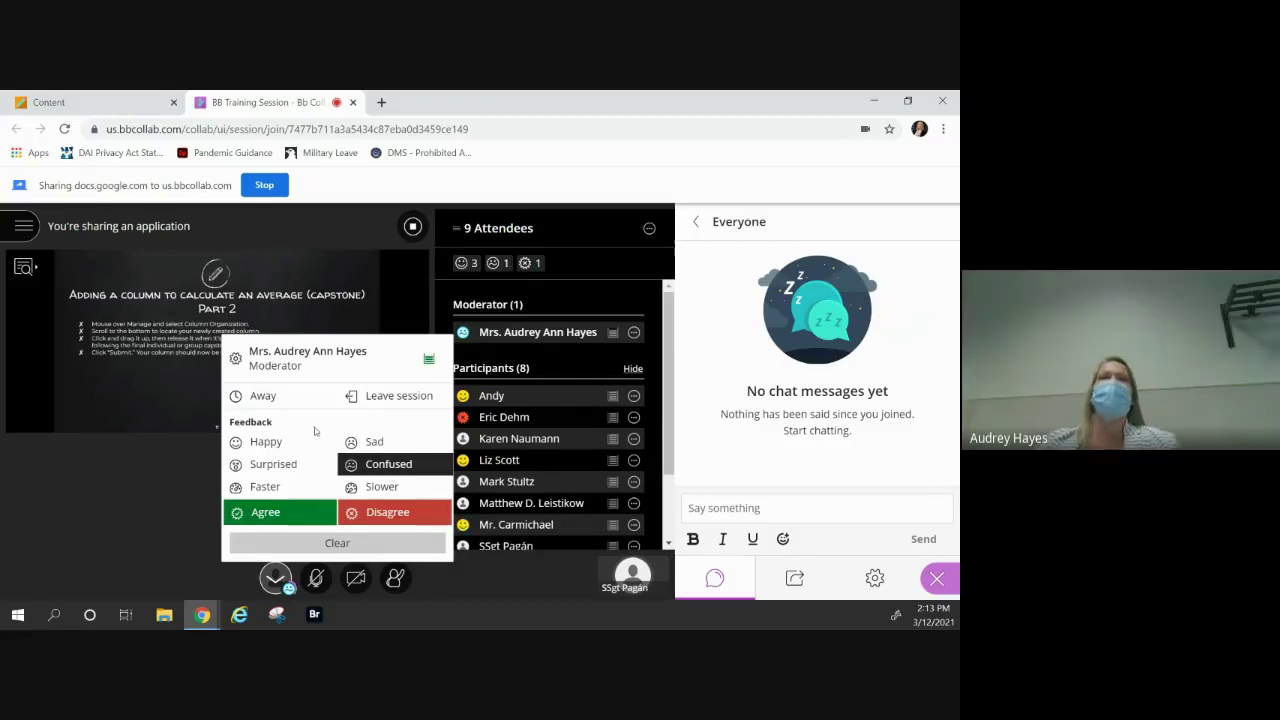
left_click(393, 486)
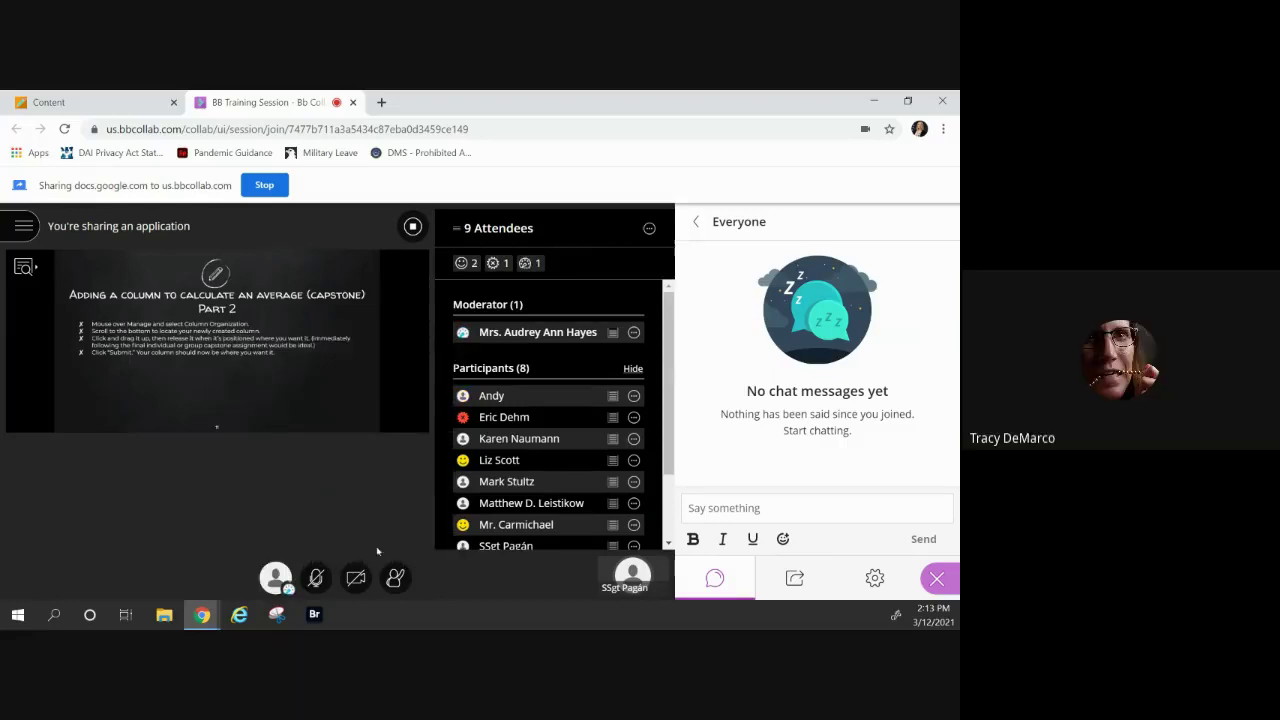
left_click(276, 577)
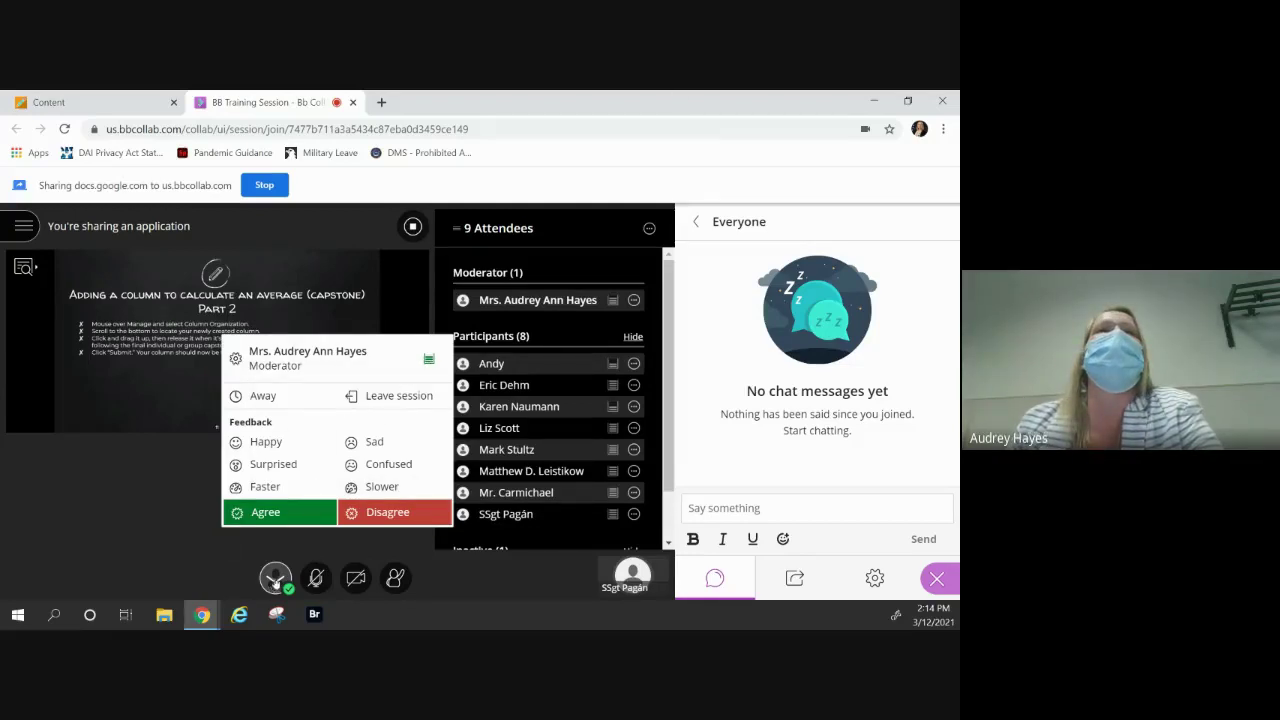
left_click(275, 580)
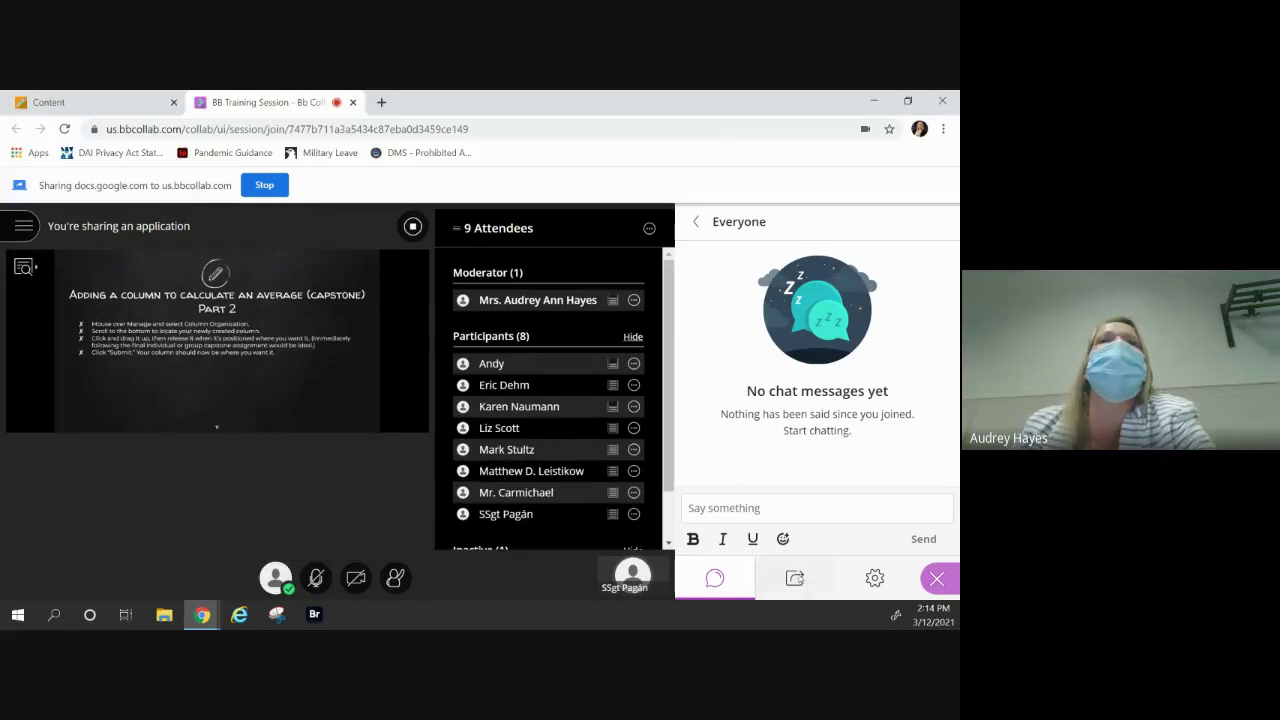
Stop sharing the slides with the session and collapse the Collaborate panel after returning to the chat list.
left_click(698, 226)
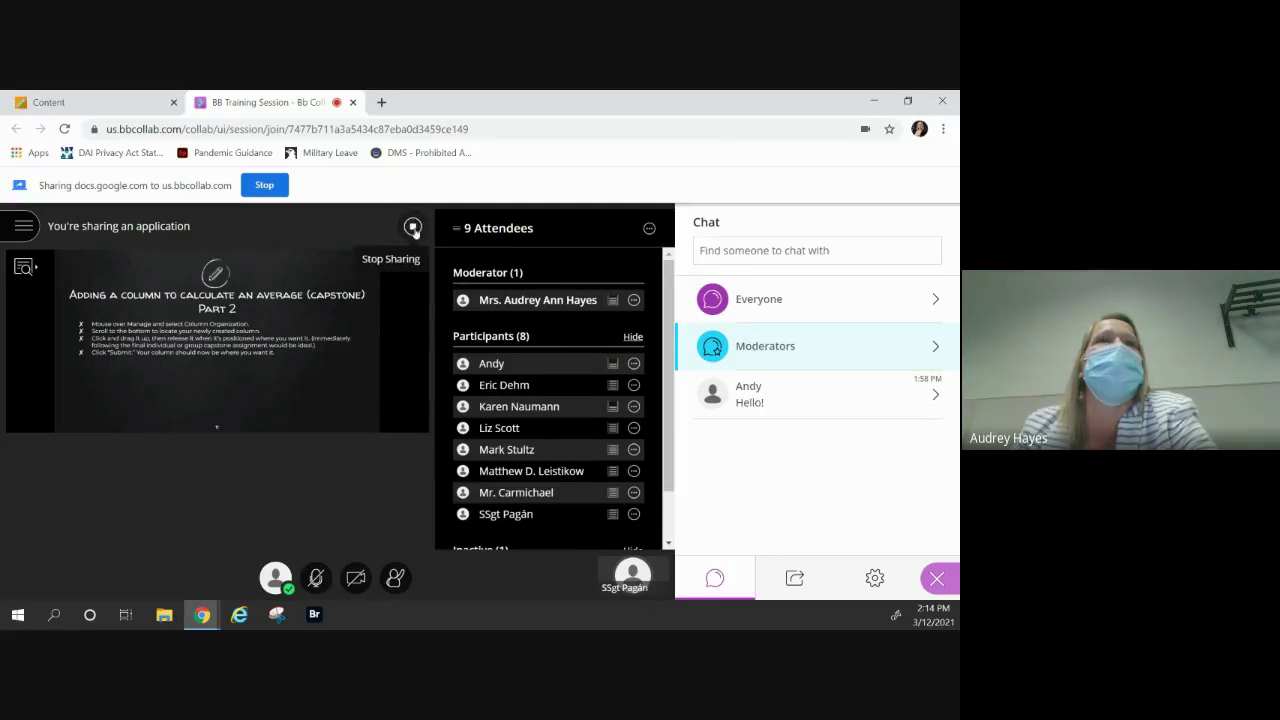
left_click(414, 229)
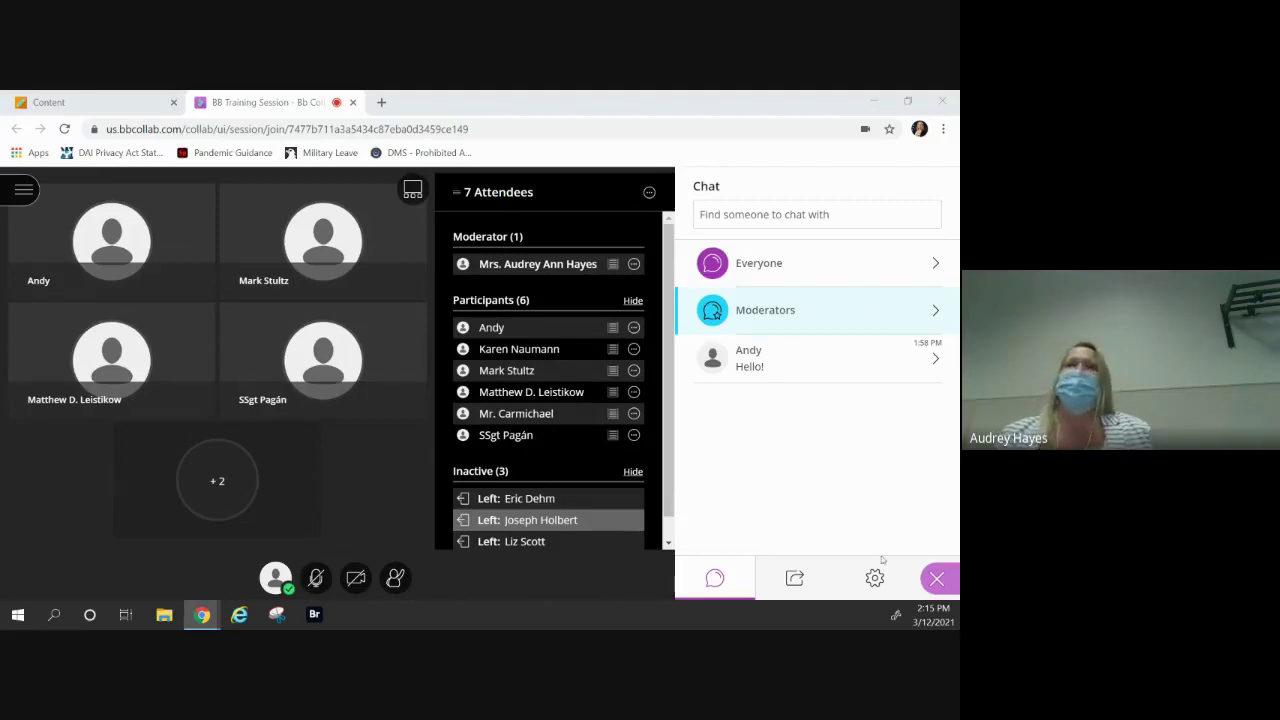
left_click(950, 588)
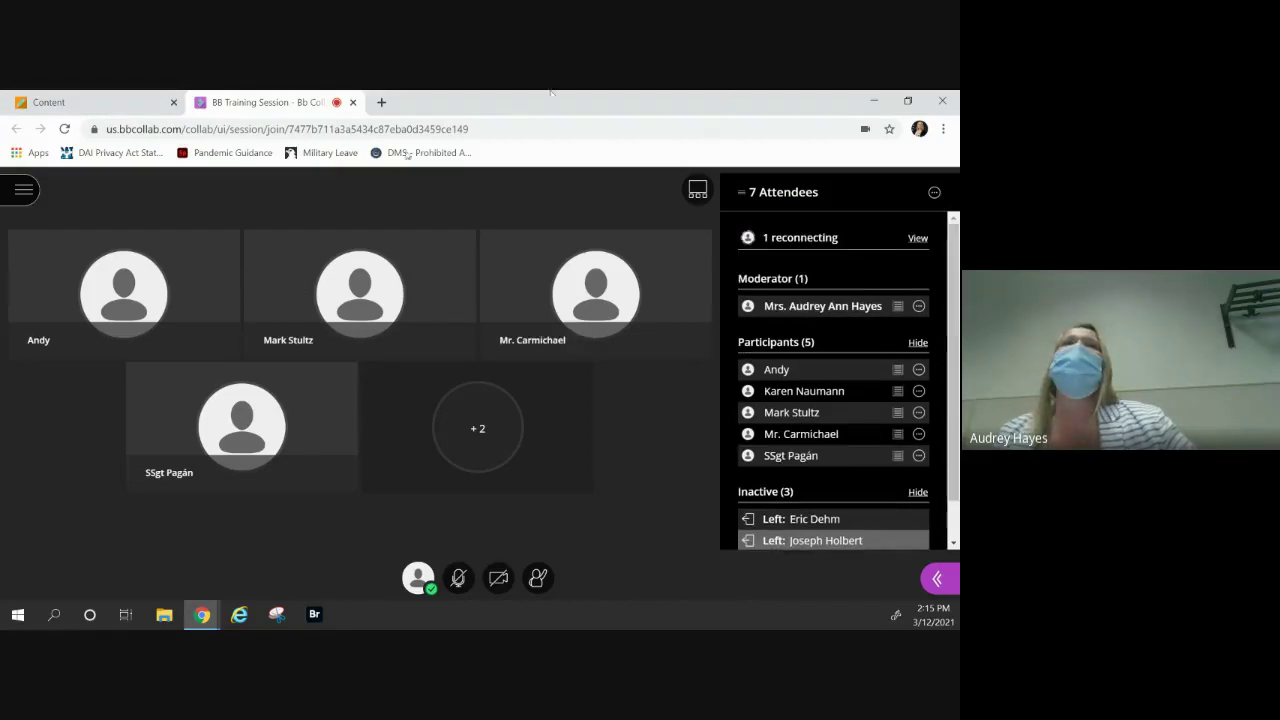
Leave the BB Training Session, rating its audio and video as Excellent, and close its browser tab.
left_click(8, 190)
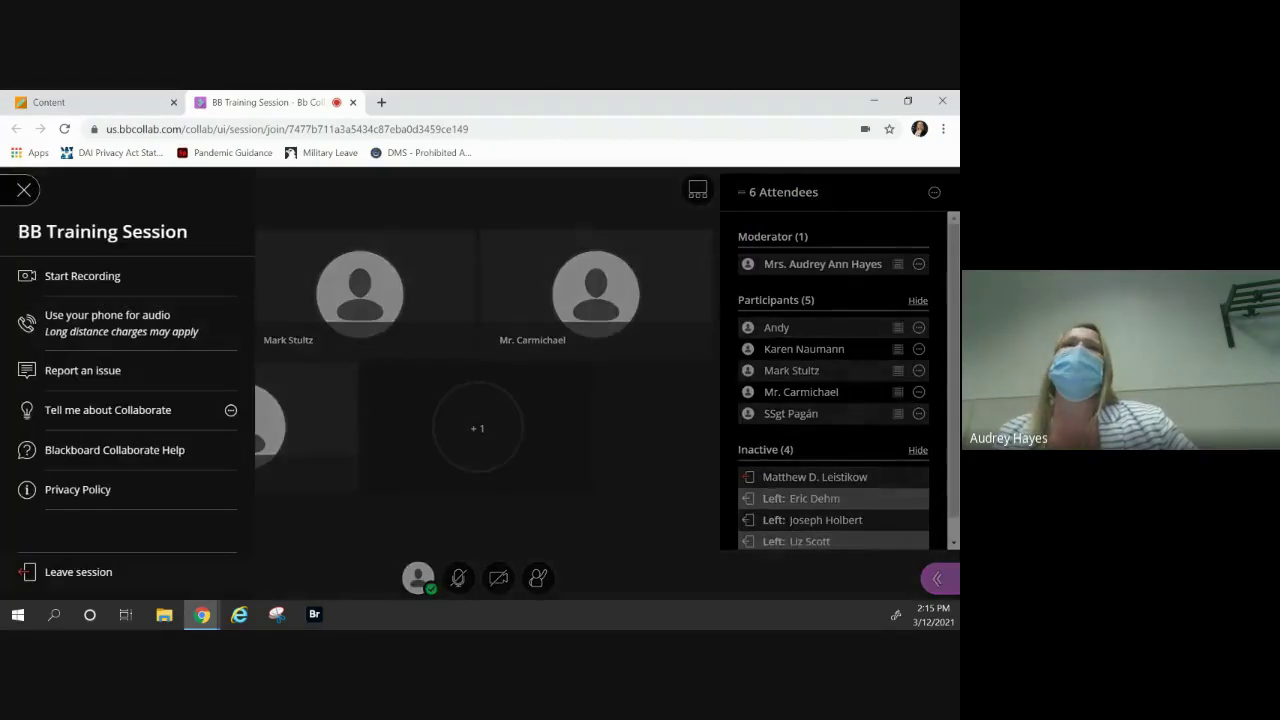
left_click(77, 572)
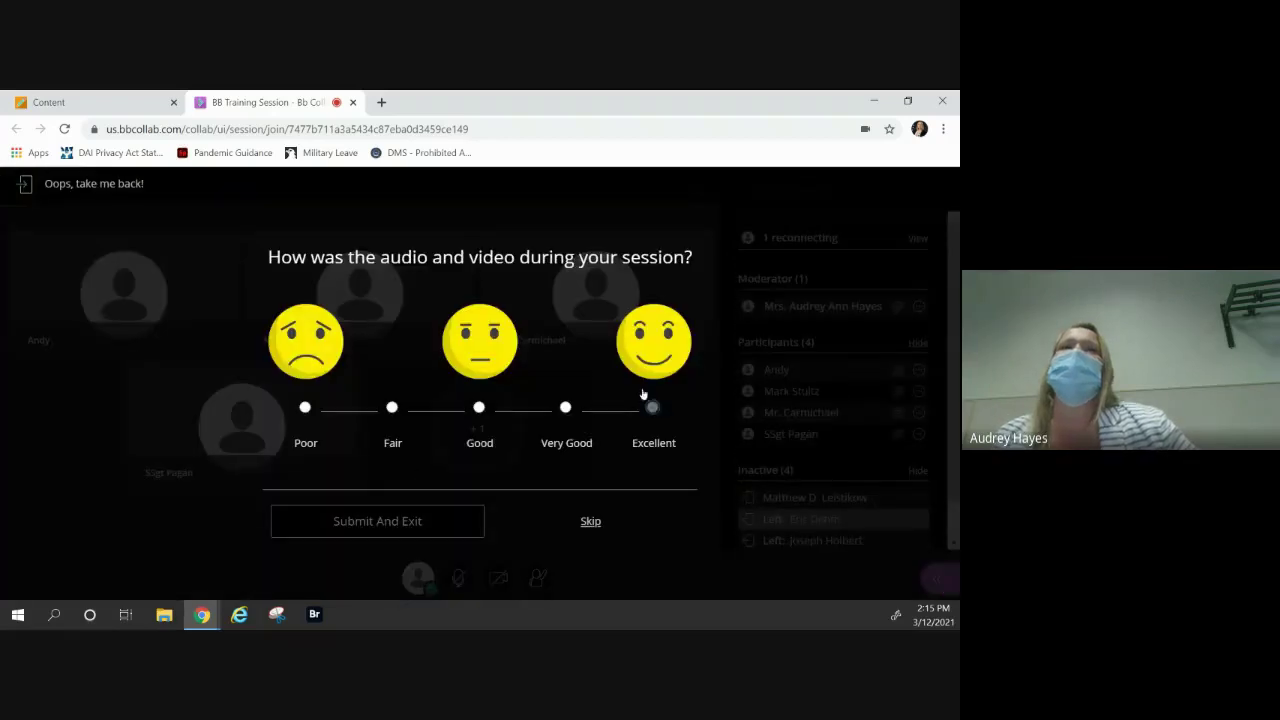
left_click(653, 408)
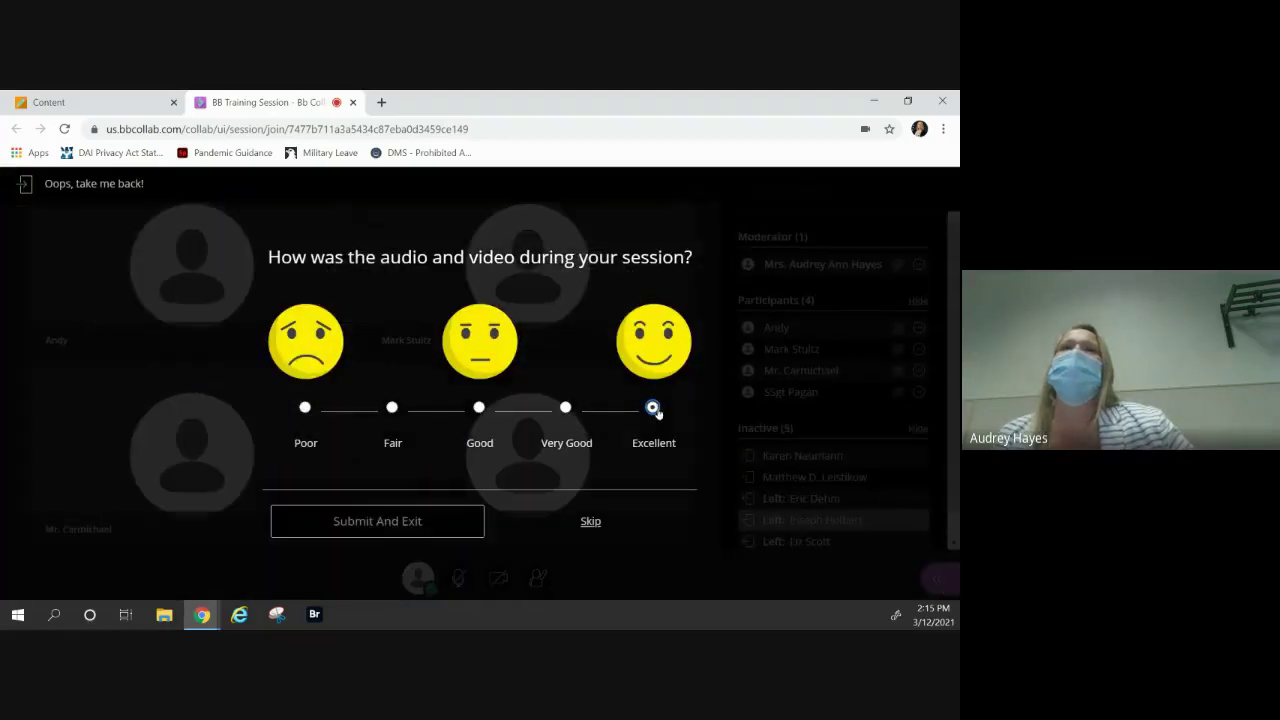
left_click(355, 526)
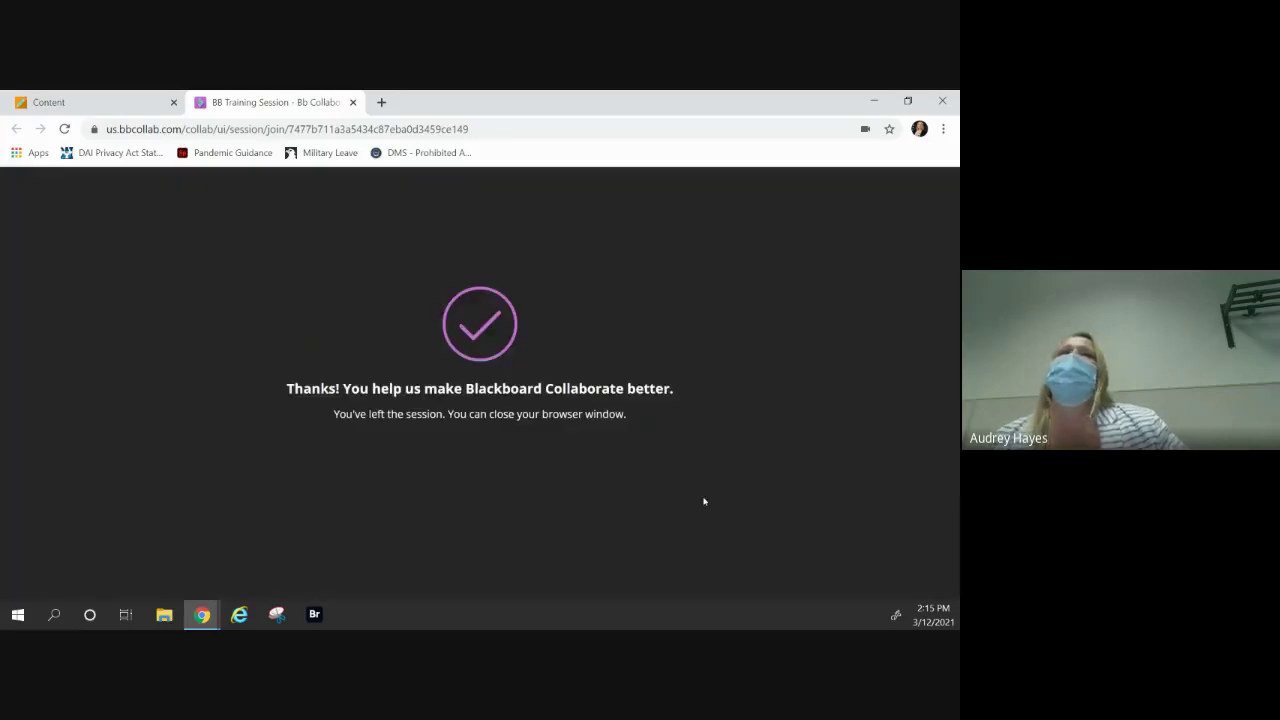
left_click(352, 102)
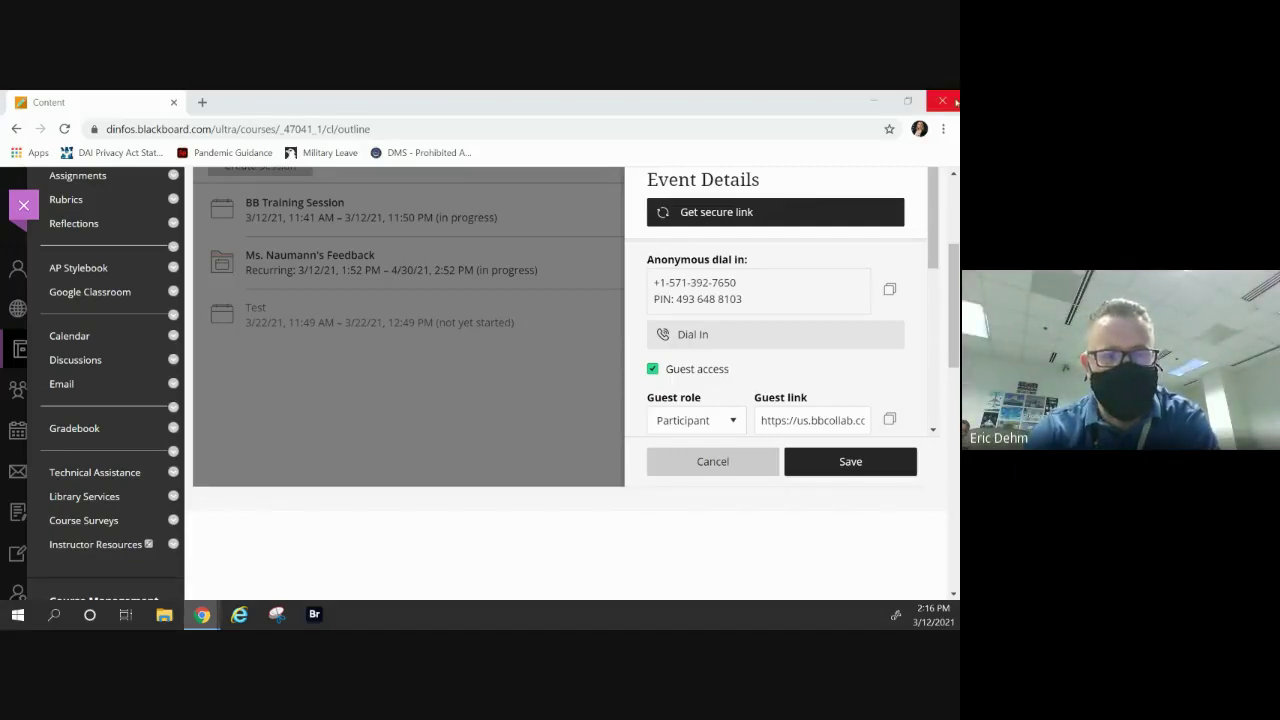
Return to the course list and mark the MCF-060-21 Mass Communication Foundations course as a favorite.
left_click(26, 205)
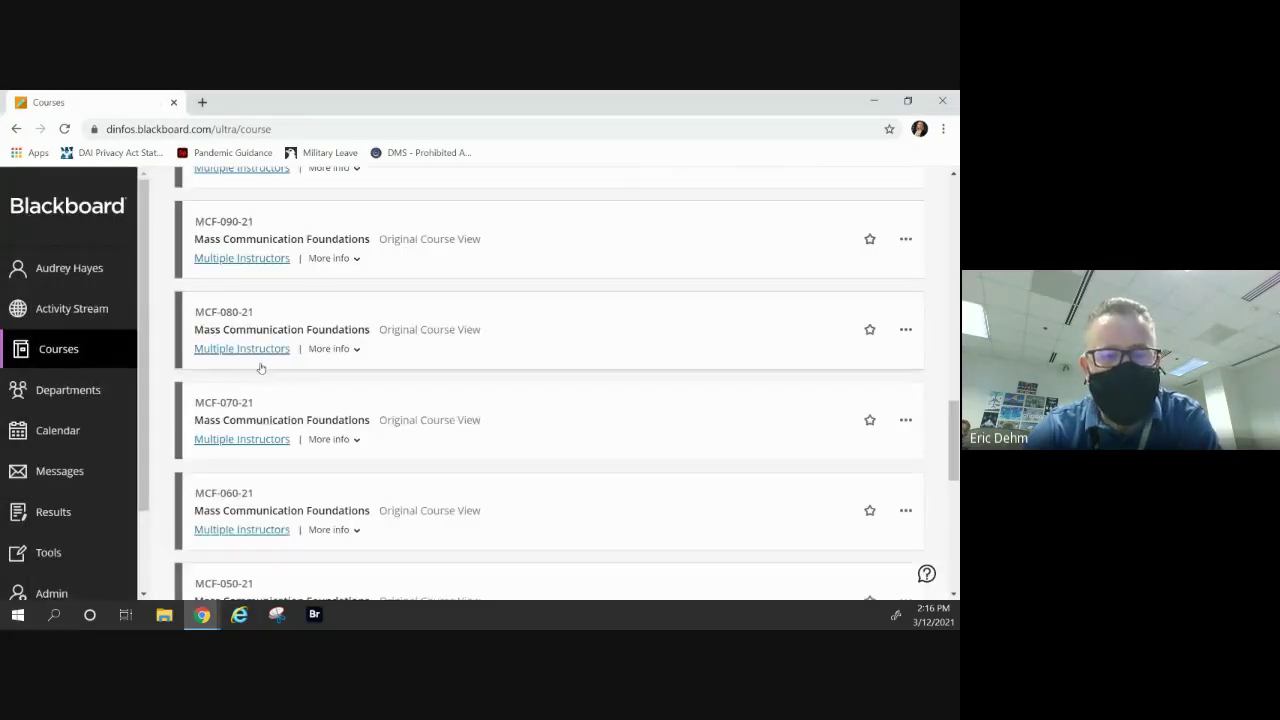
scroll(214, 414, "up", 10)
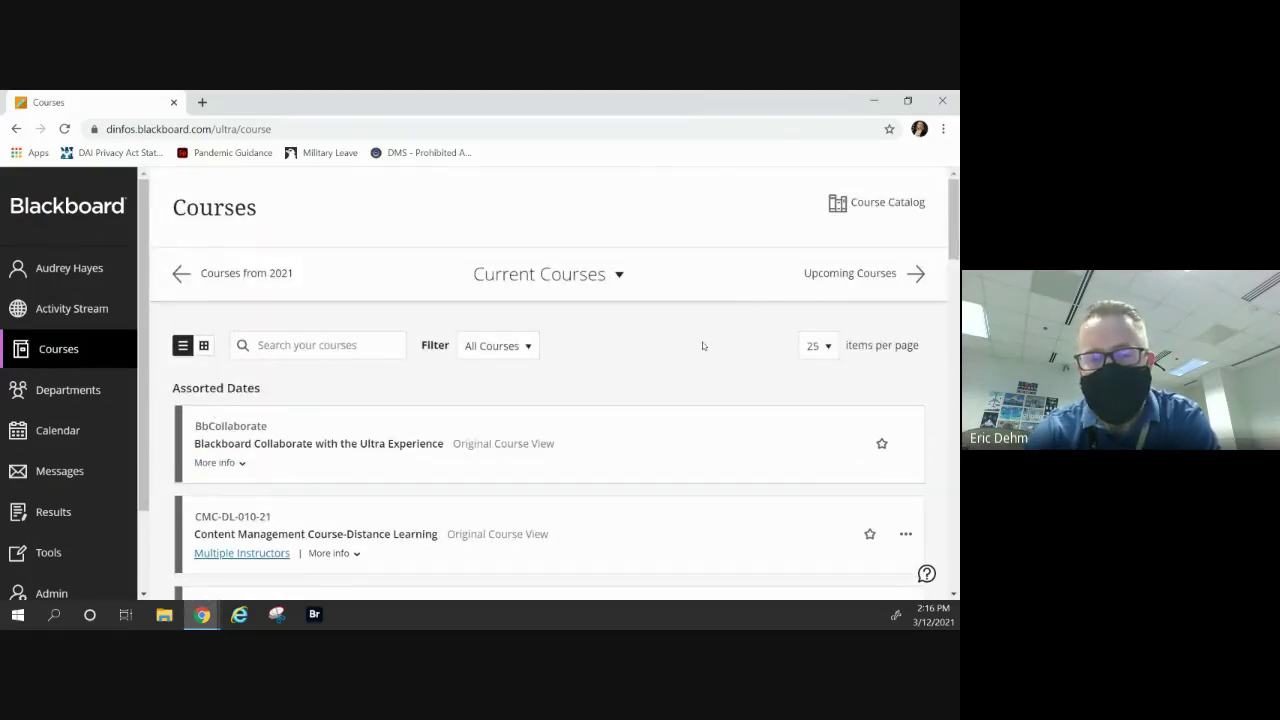
scroll(571, 526, "down", 10)
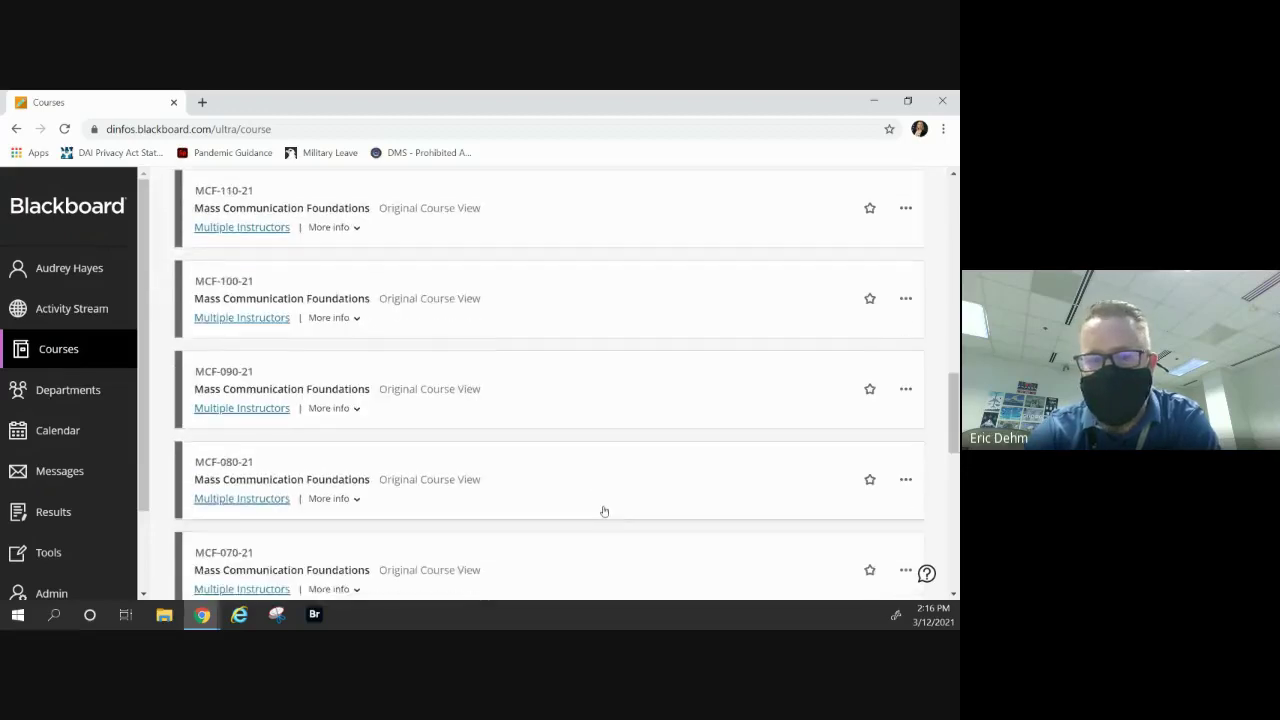
scroll(603, 505, "down", 3)
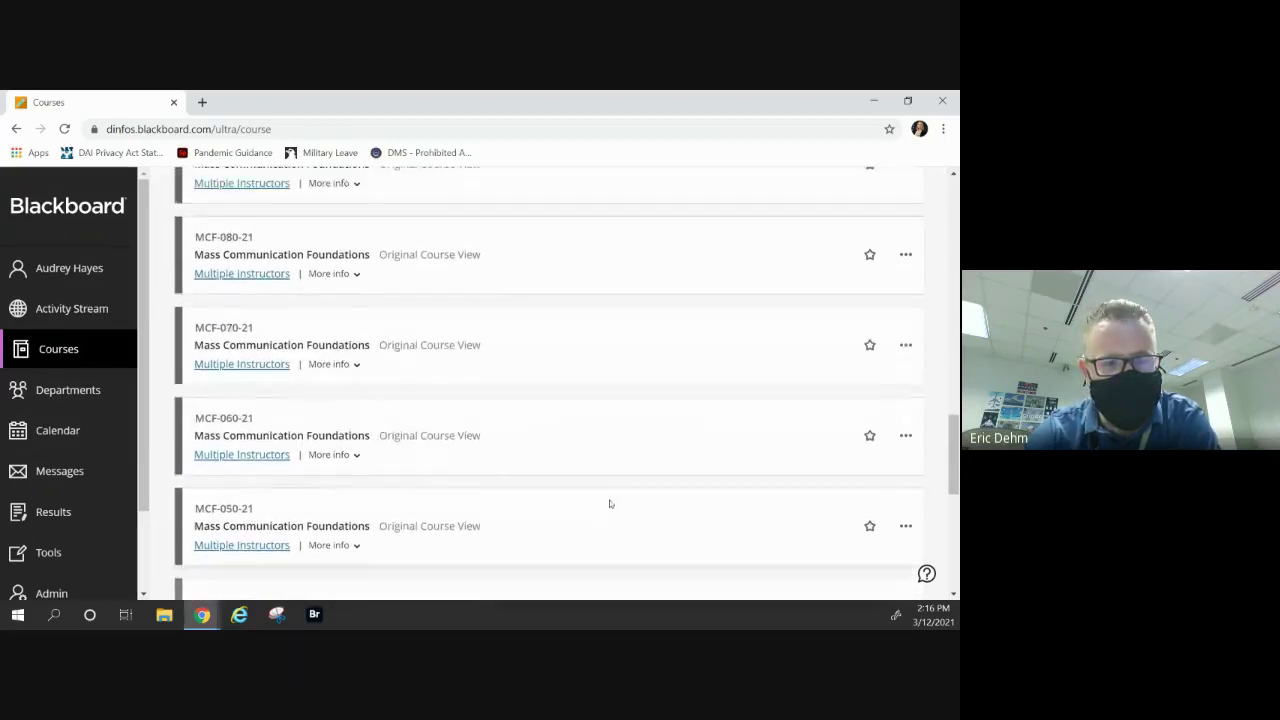
scroll(610, 505, "down", 3)
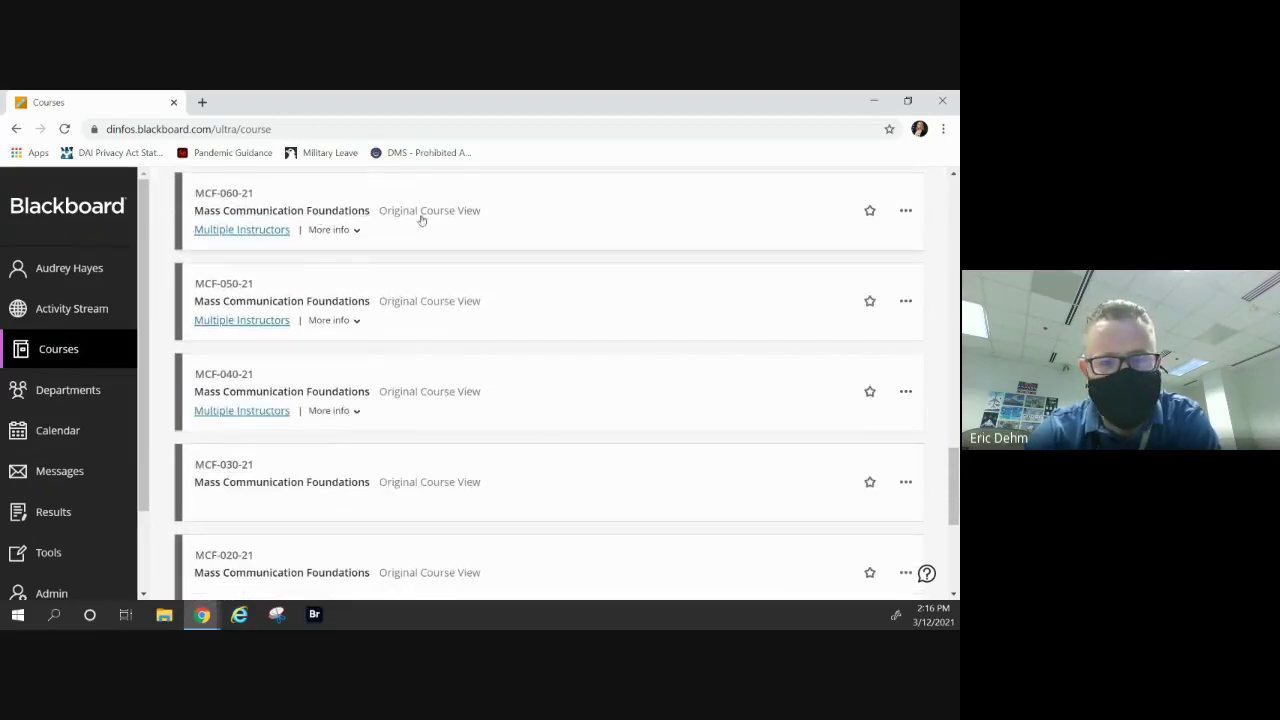
left_click(870, 211)
left_click(754, 220)
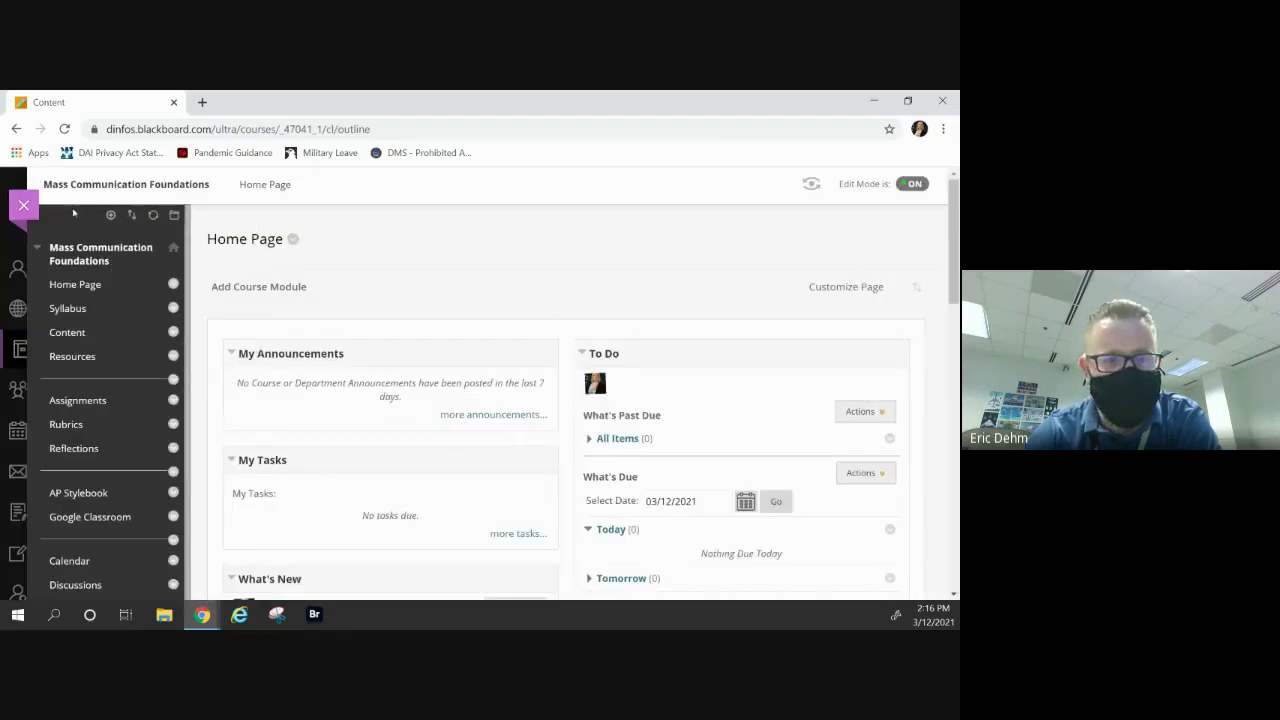
left_click(23, 205)
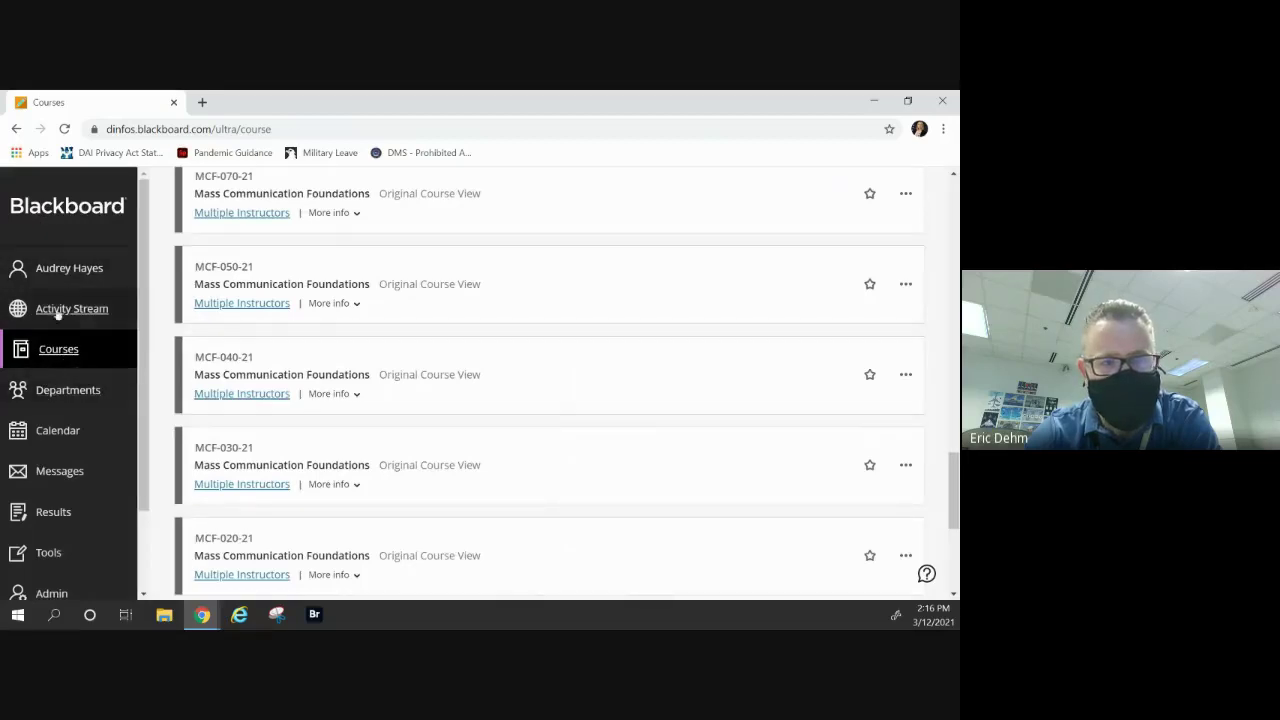
scroll(344, 308, "up", 10)
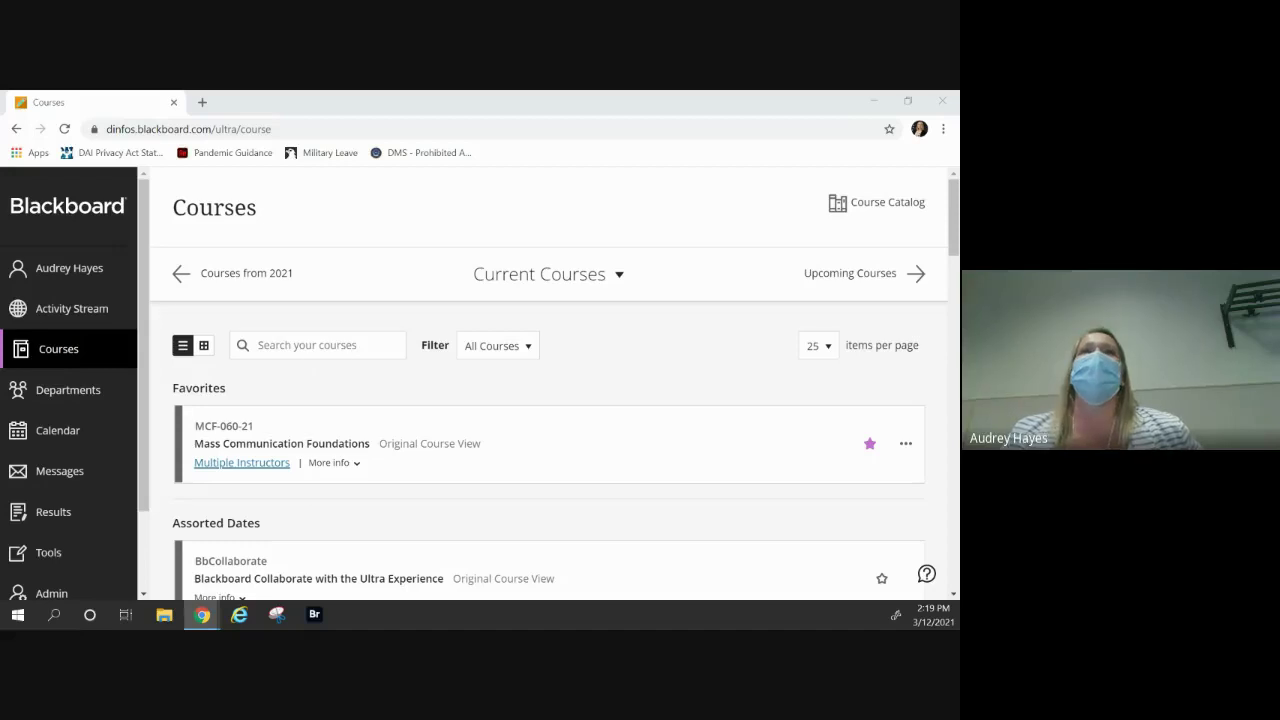
Open the favorite MCF-060-21 course and go to the Week 1 folder in its FA 1: Communication Fundamentals content.
left_click(281, 453)
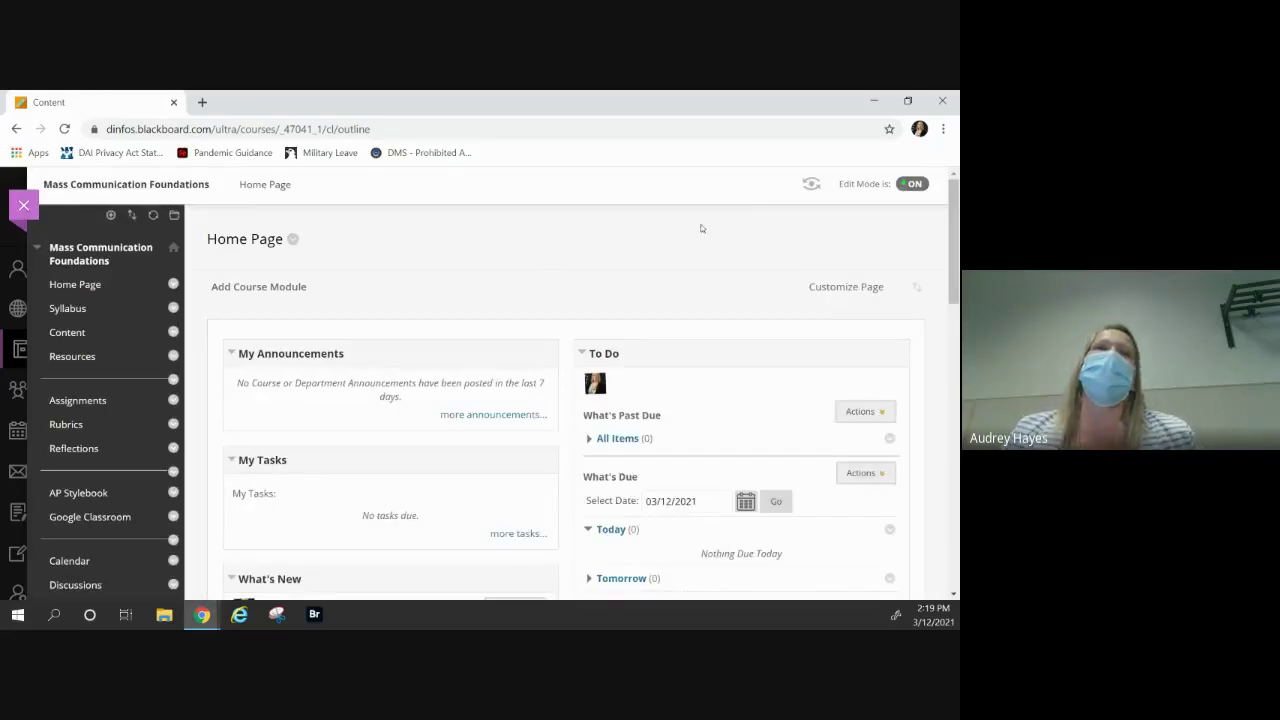
left_click(78, 336)
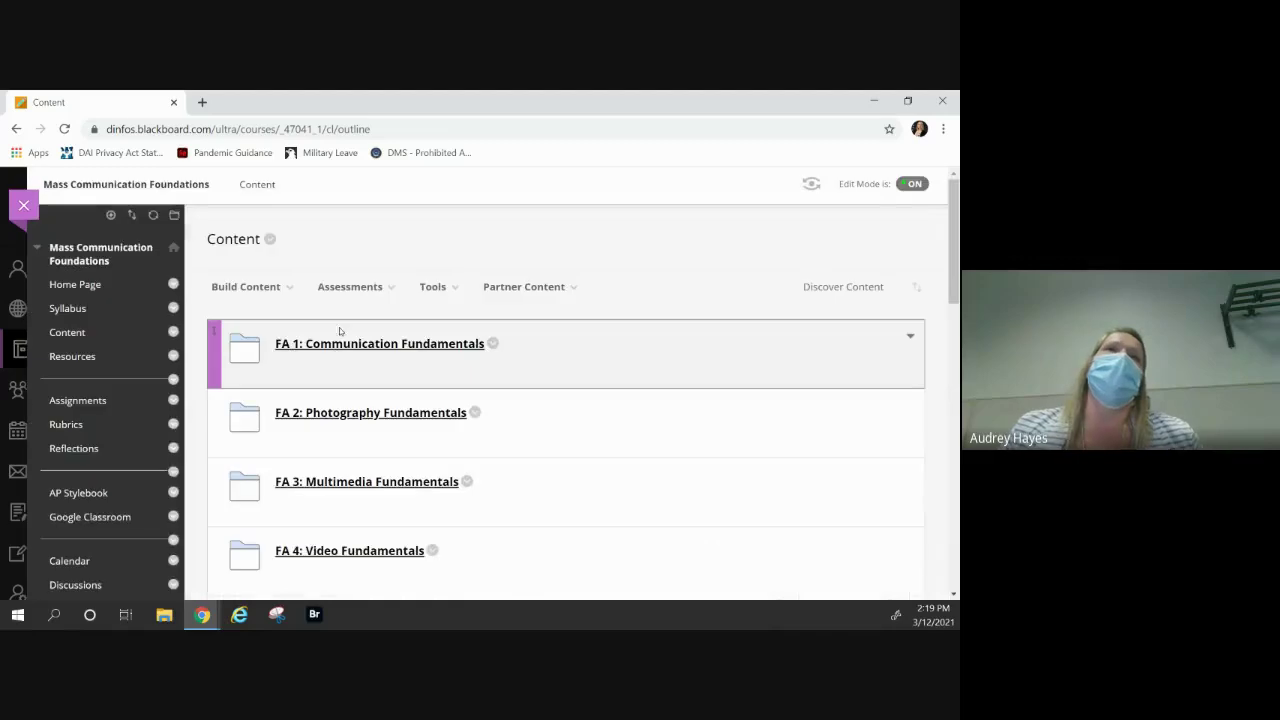
left_click(375, 348)
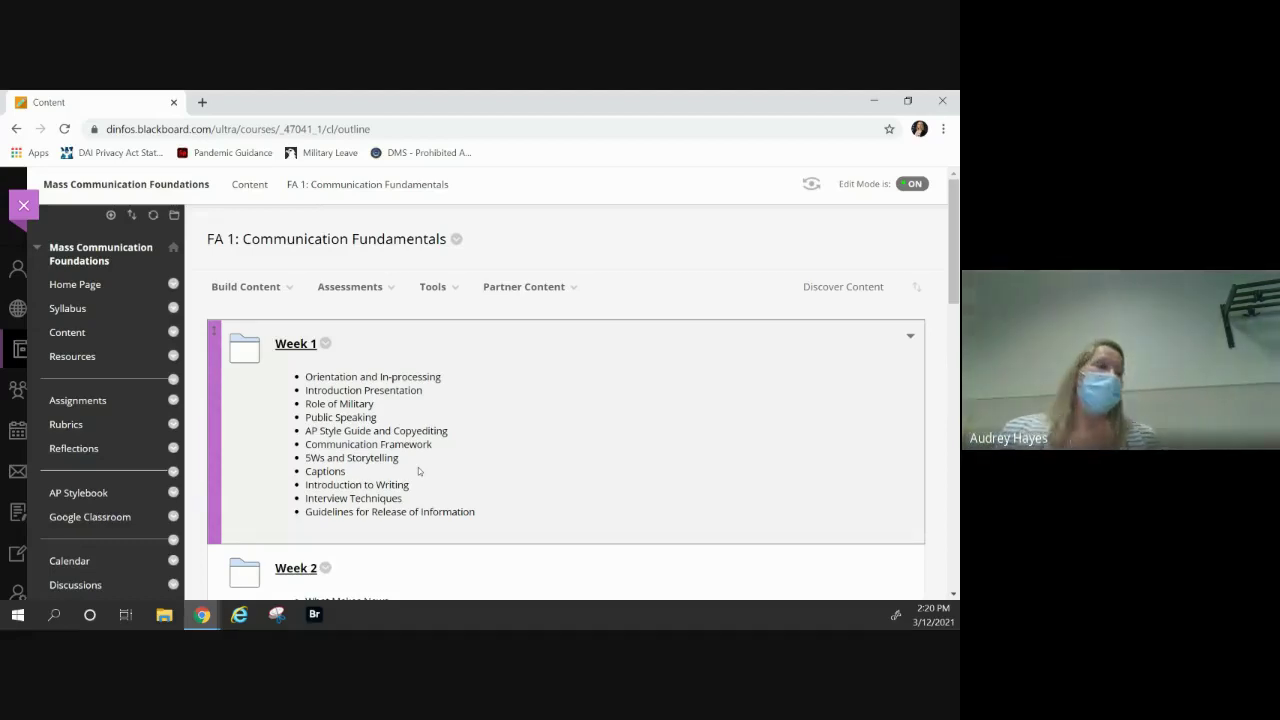
left_click(292, 345)
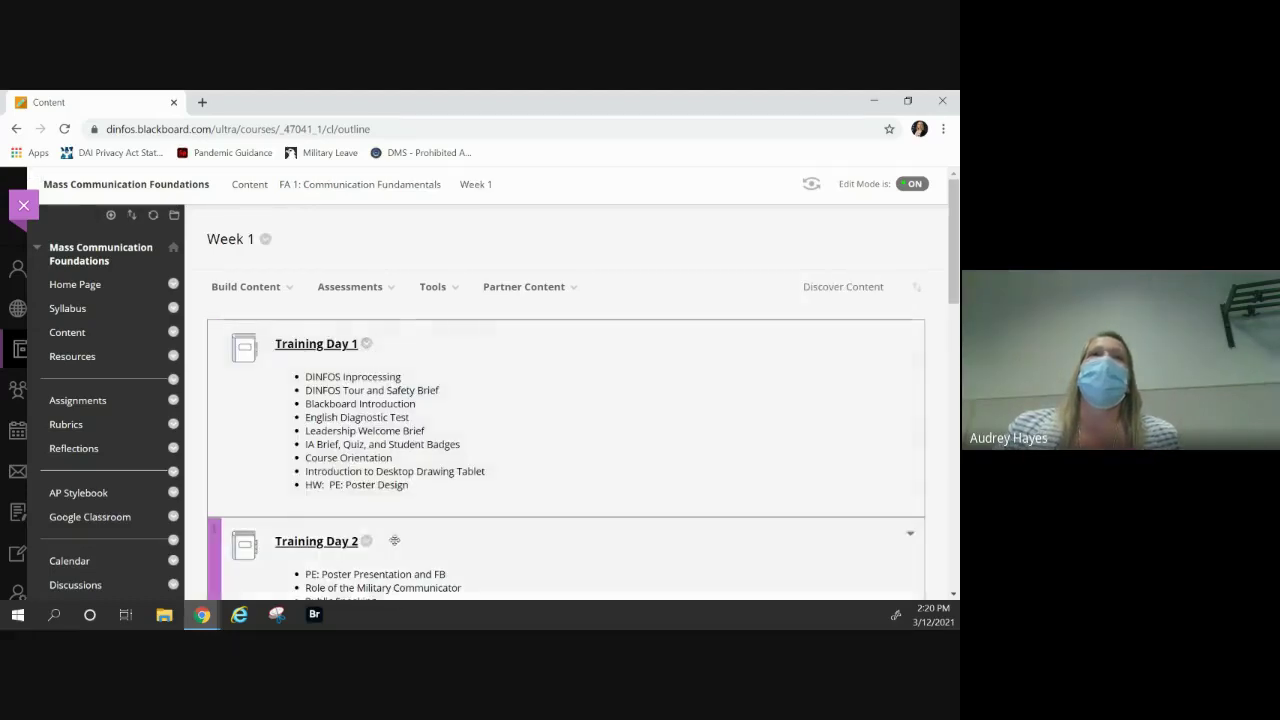
Review the edit settings of the Training Day 3 learning module and return to Week 1 without submitting changes.
scroll(394, 540, "down", 5)
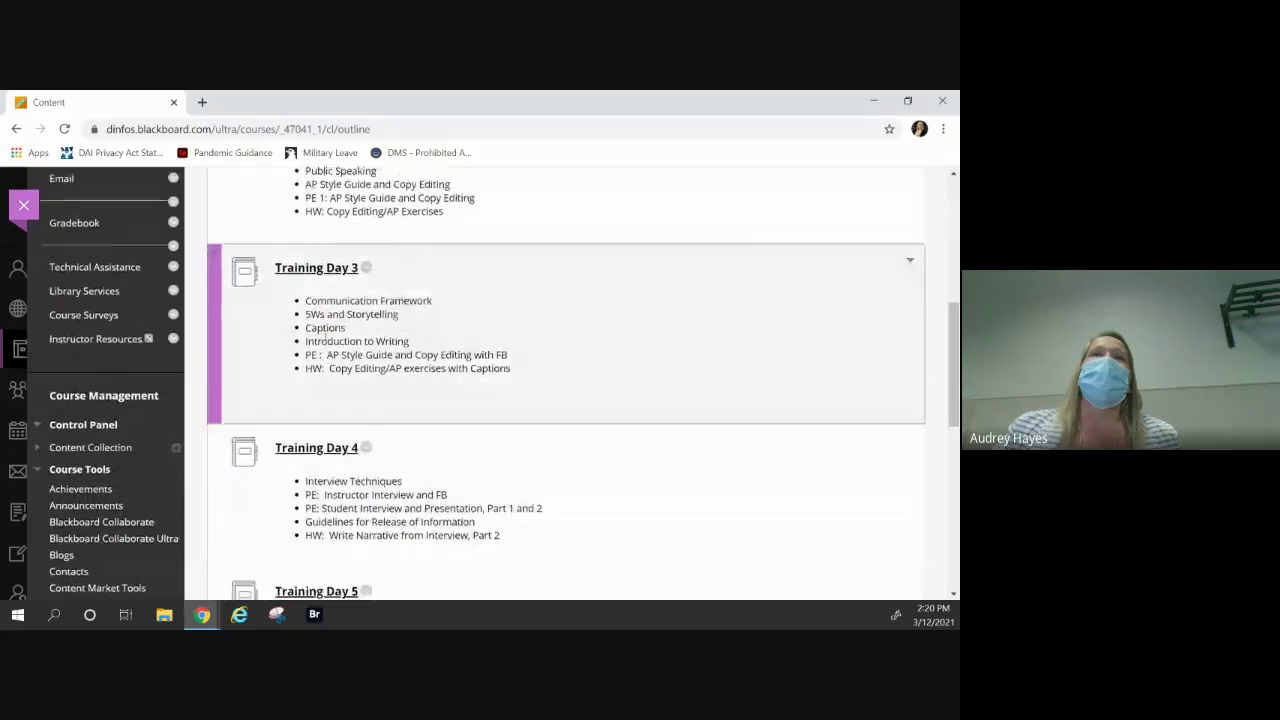
scroll(364, 322, "up", 1)
left_click(365, 321)
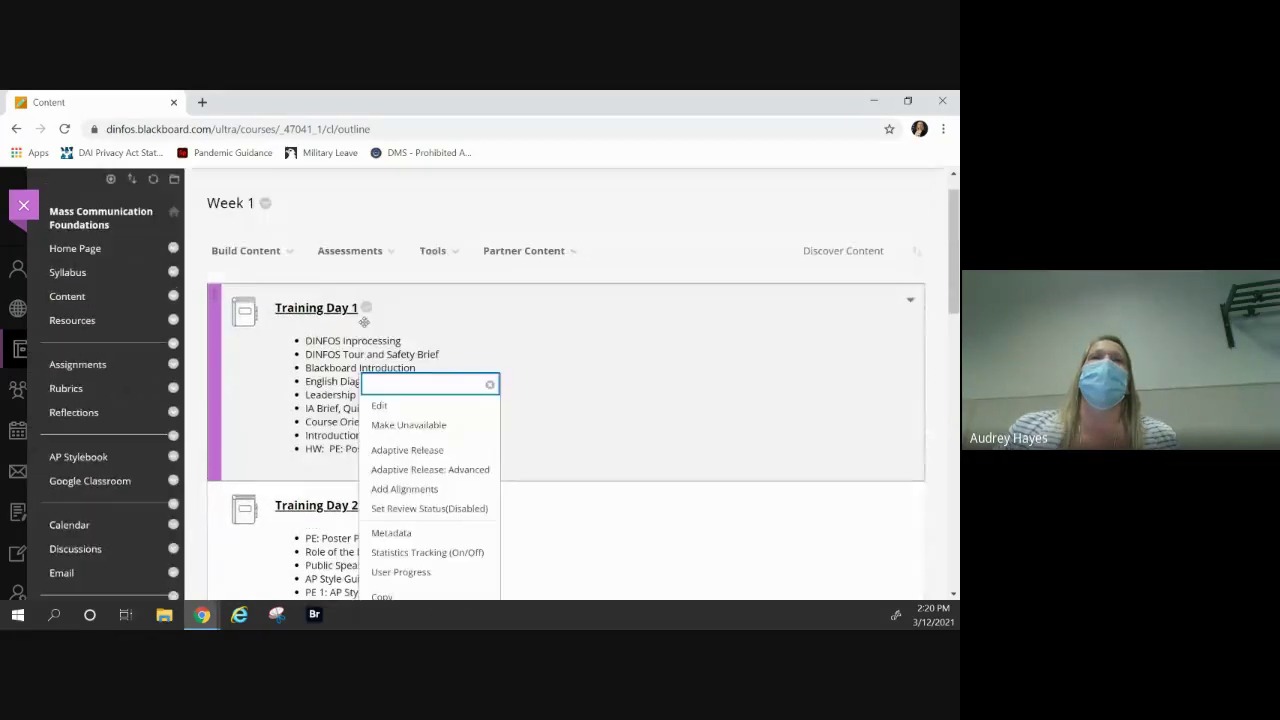
left_click(380, 406)
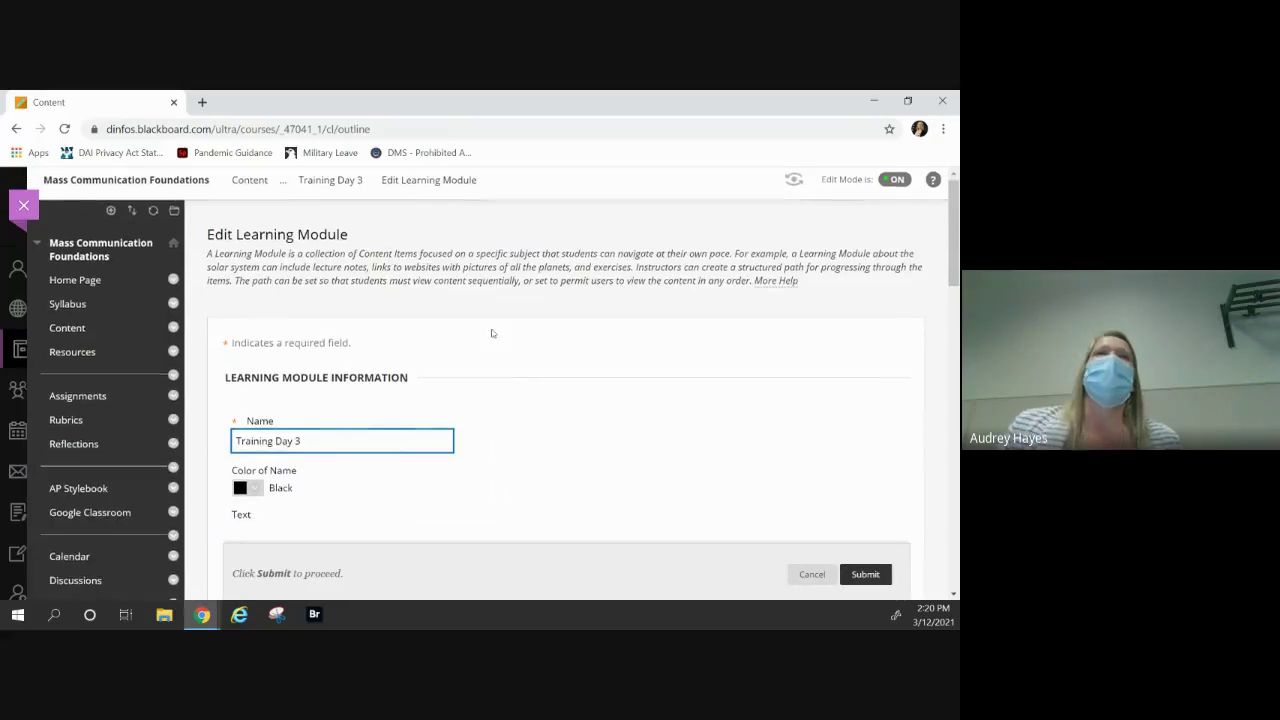
scroll(491, 333, "down", 15)
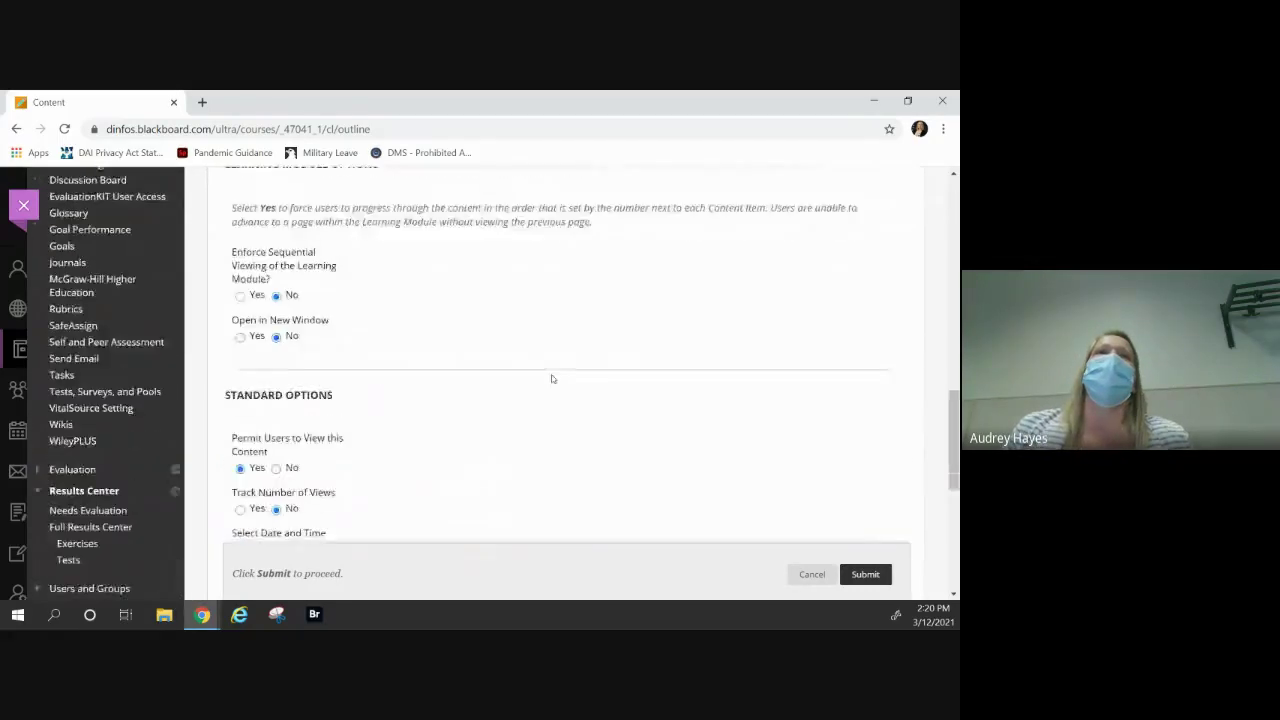
scroll(551, 378, "down", 5)
scroll(551, 380, "up", 20)
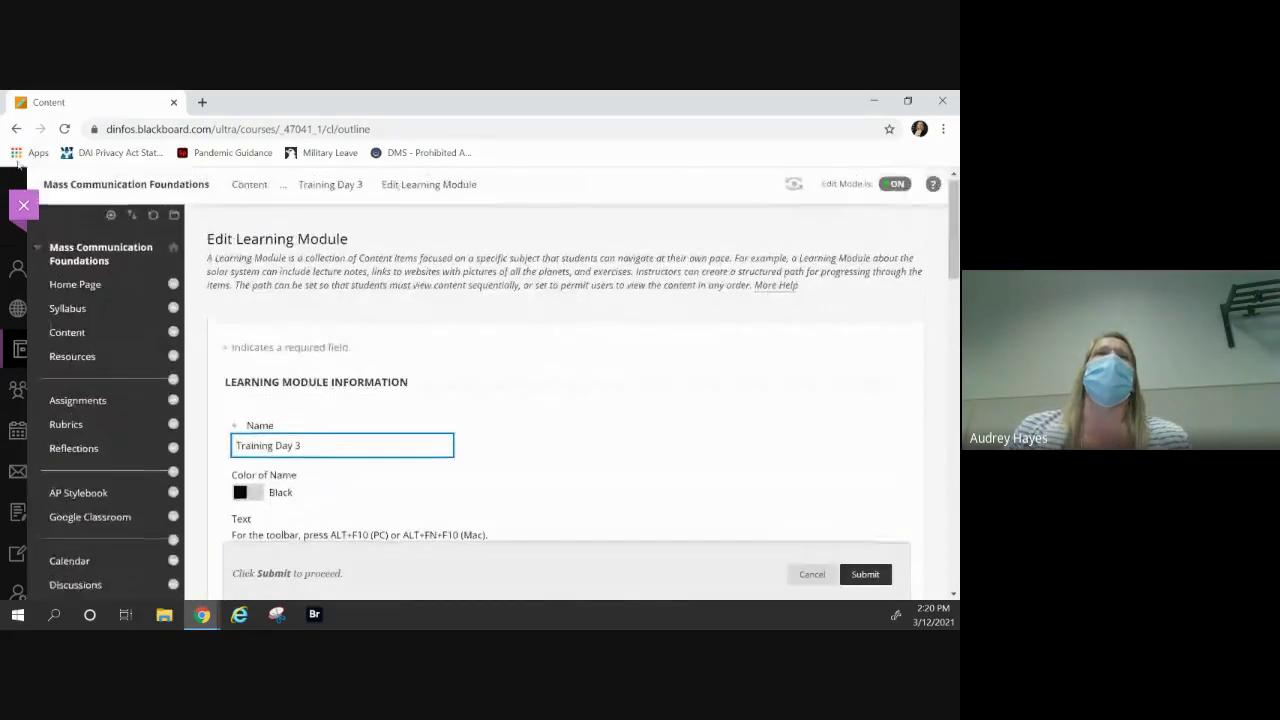
left_click(16, 129)
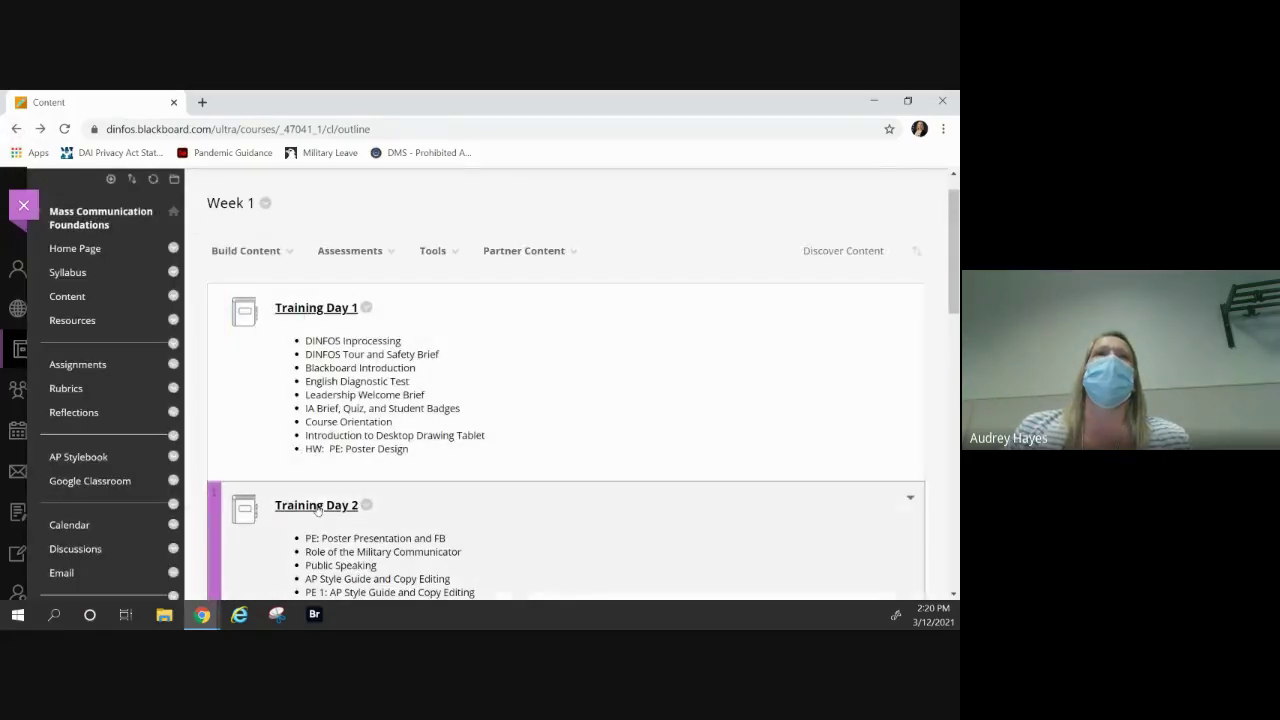
Open the Training Day 3 learning module and its 5W's and Storytelling folder.
scroll(315, 503, "down", 2)
scroll(315, 503, "down", 3)
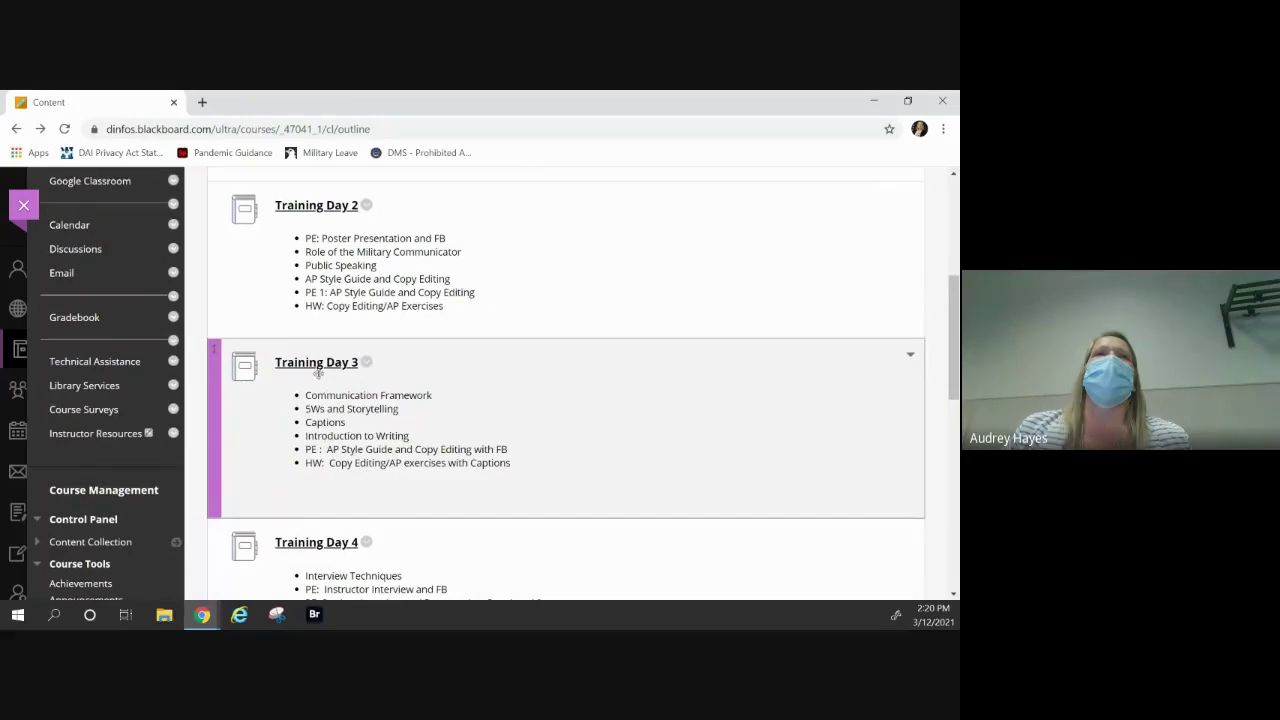
left_click(316, 367)
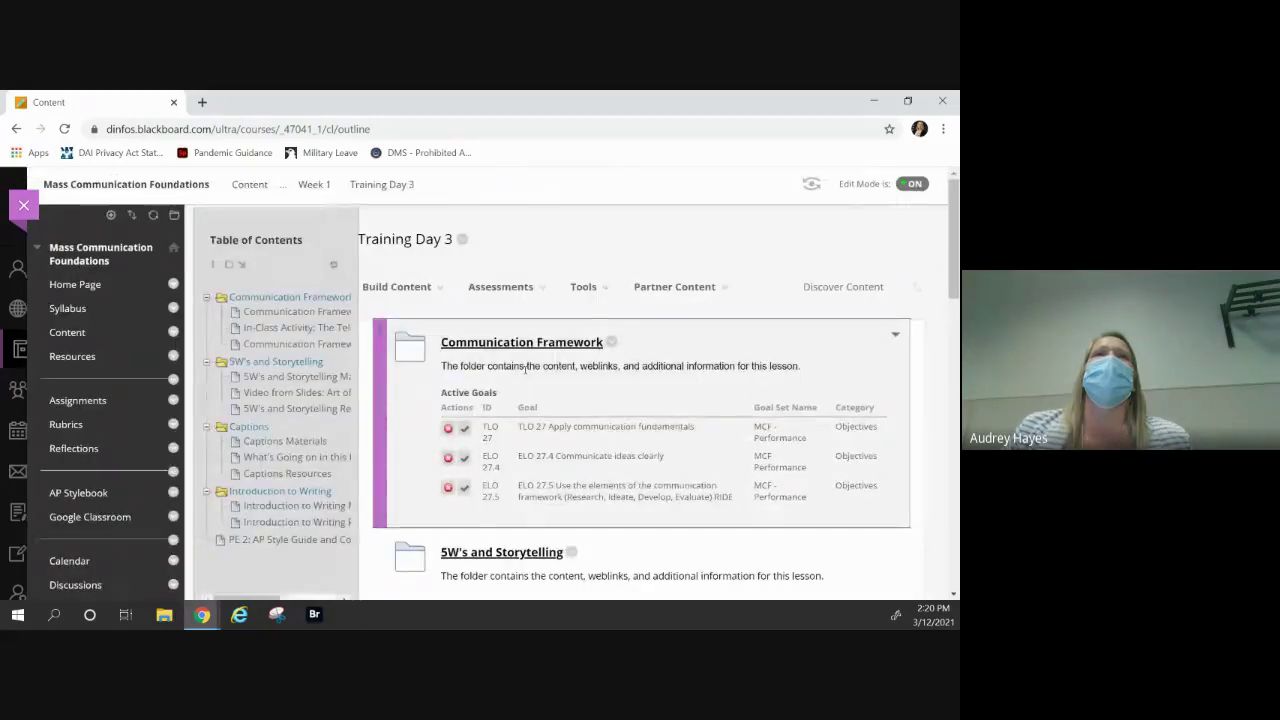
scroll(761, 499, "down", 3)
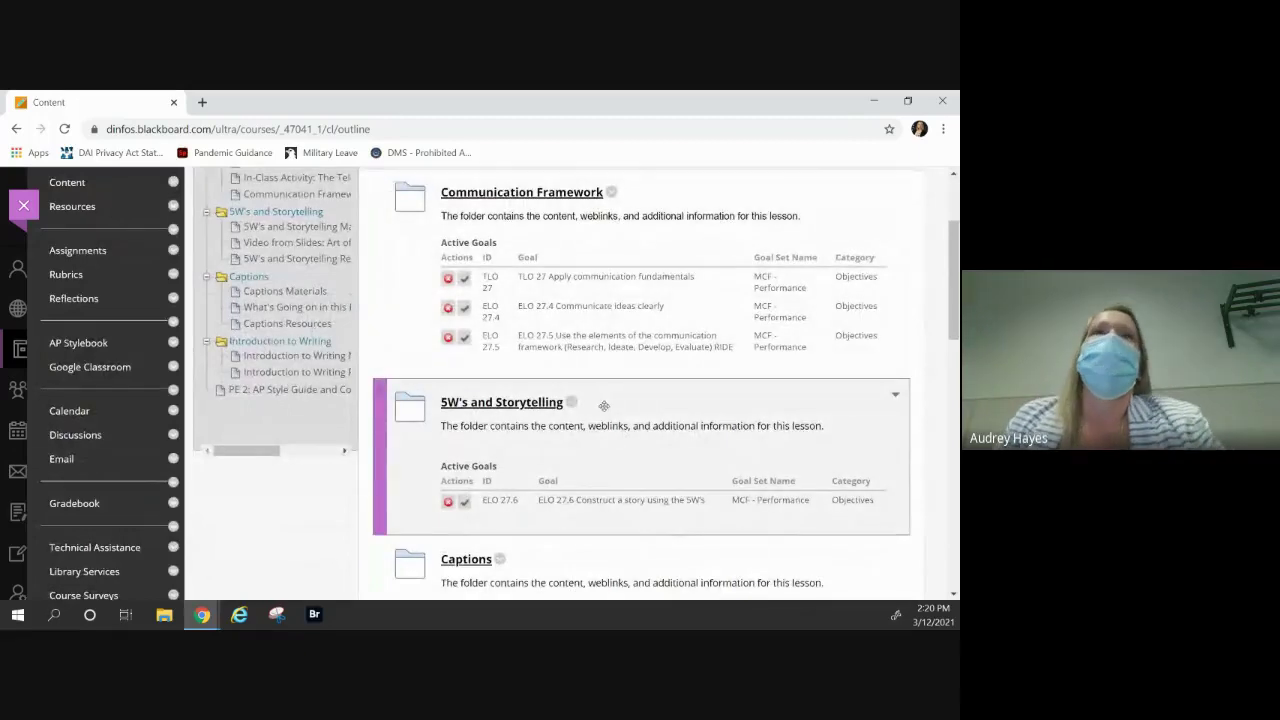
left_click(507, 408)
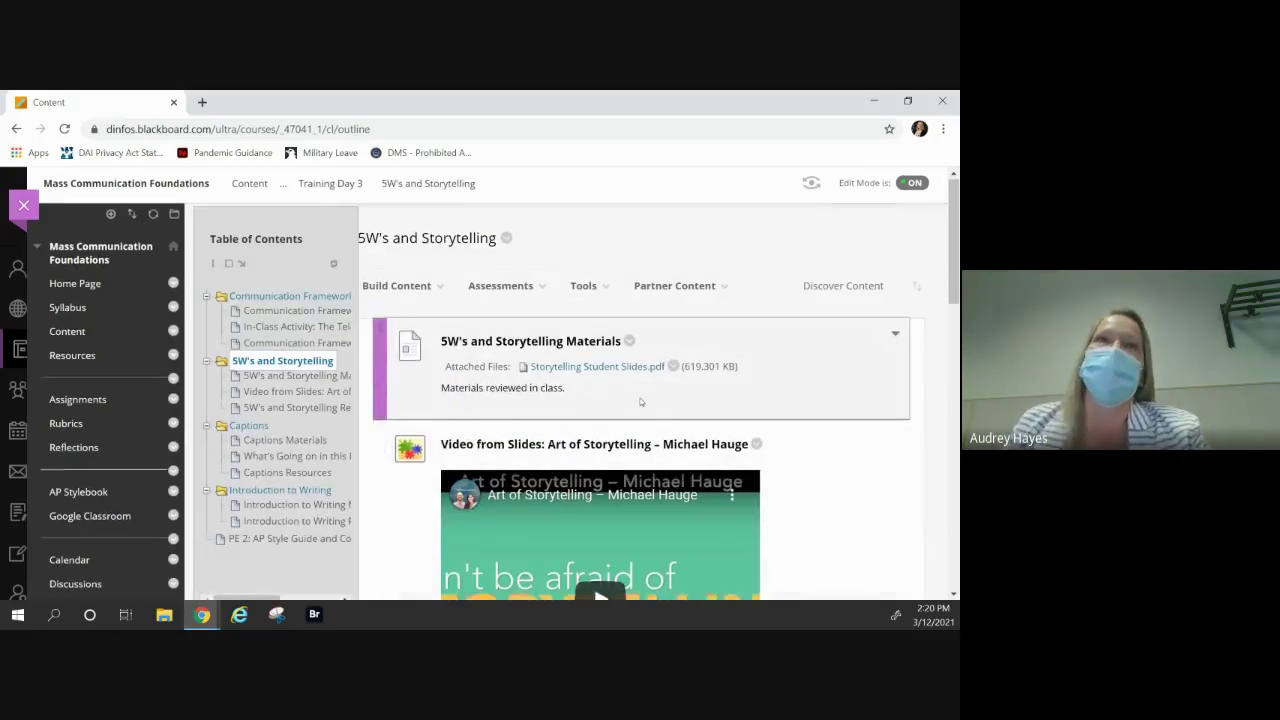
Review the items in the 5W's and Storytelling folder and the options available for its Art of Storytelling video.
scroll(660, 405, "down", 2)
scroll(810, 412, "down", 3)
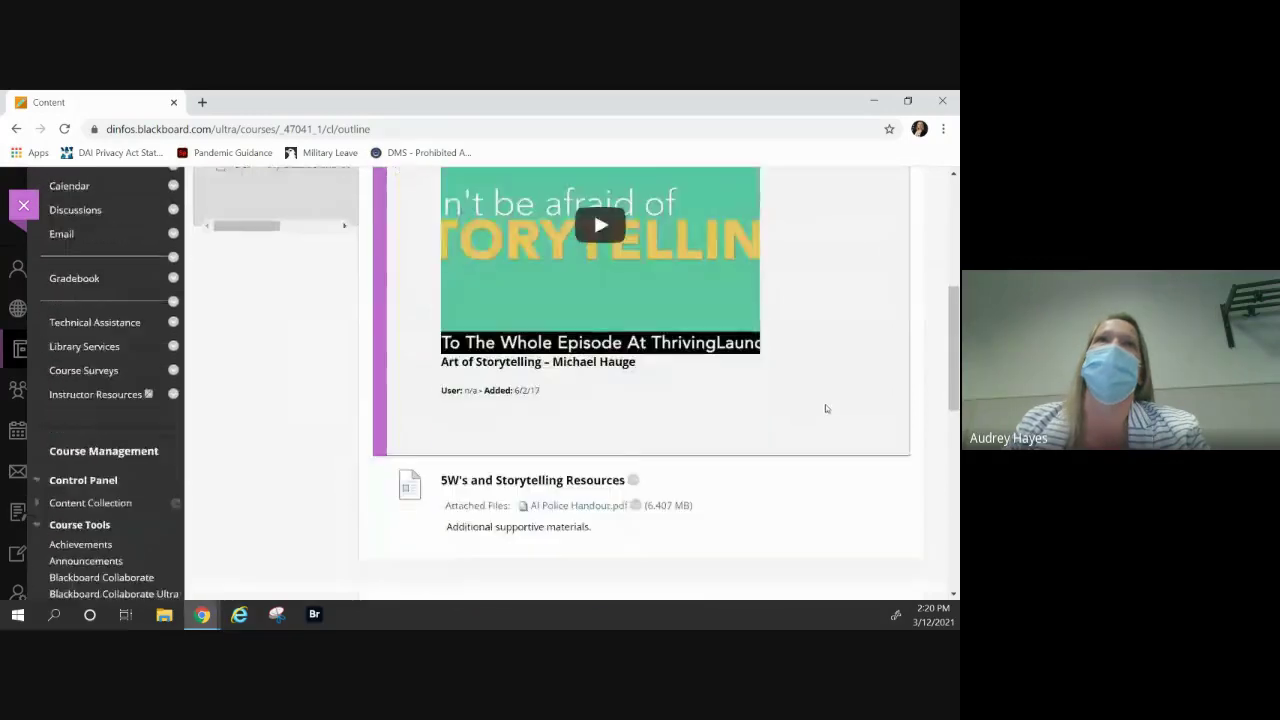
scroll(722, 386, "up", 3)
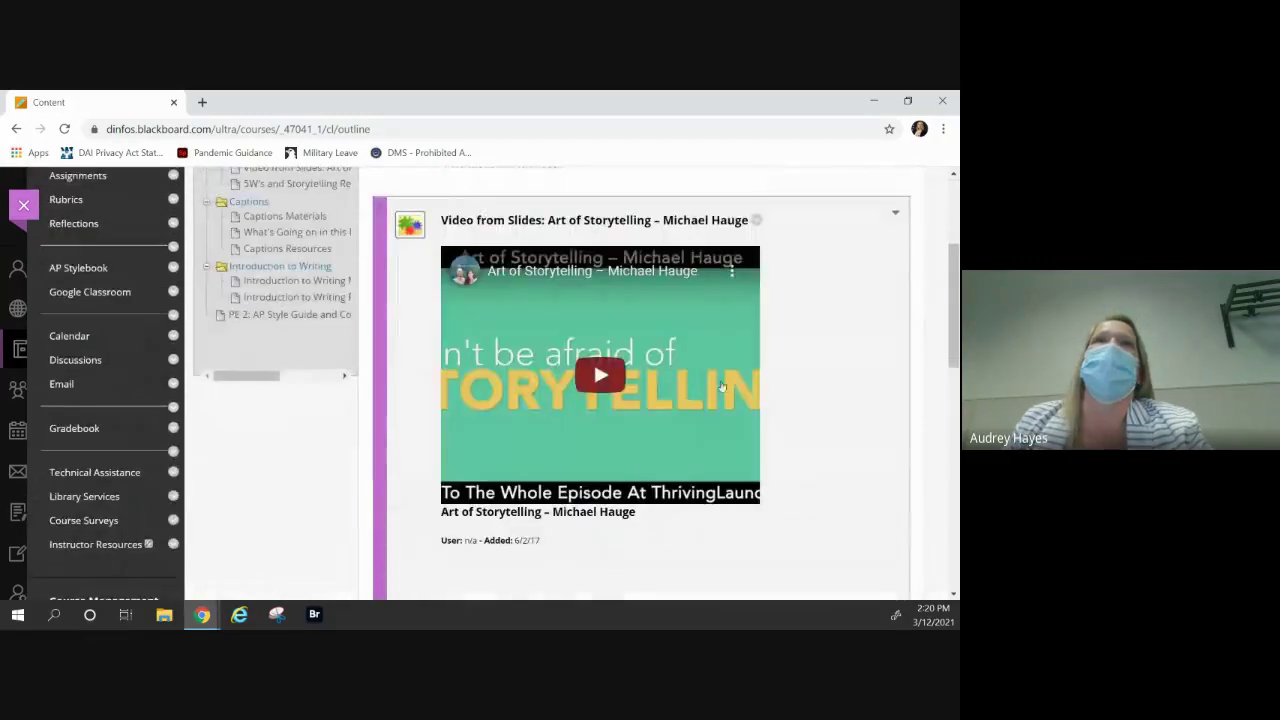
scroll(548, 228, "up", 2)
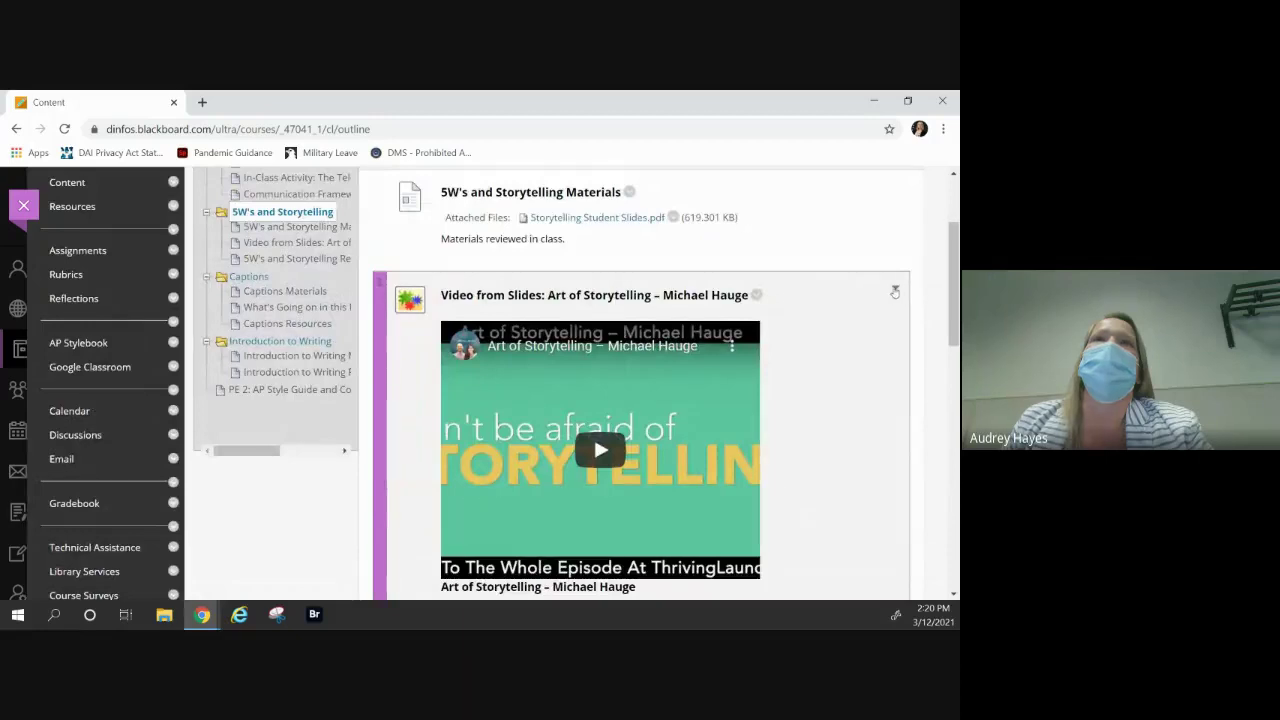
left_click(896, 291)
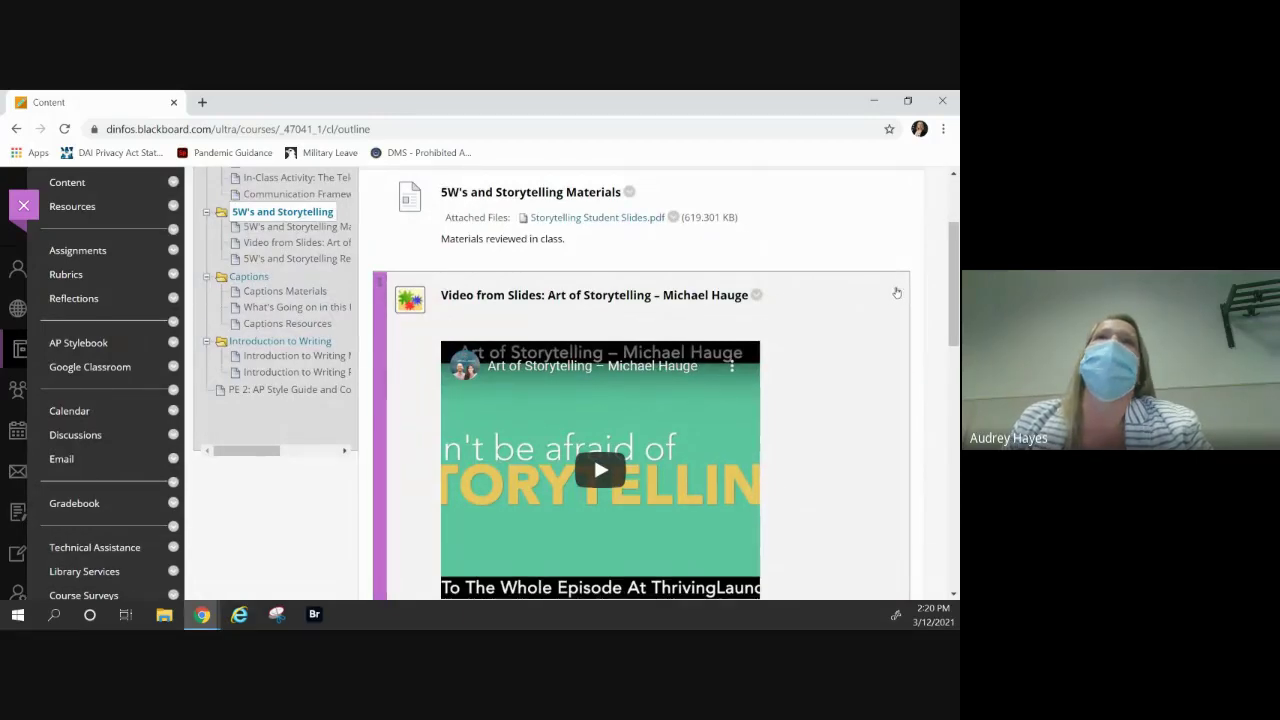
left_click(895, 290)
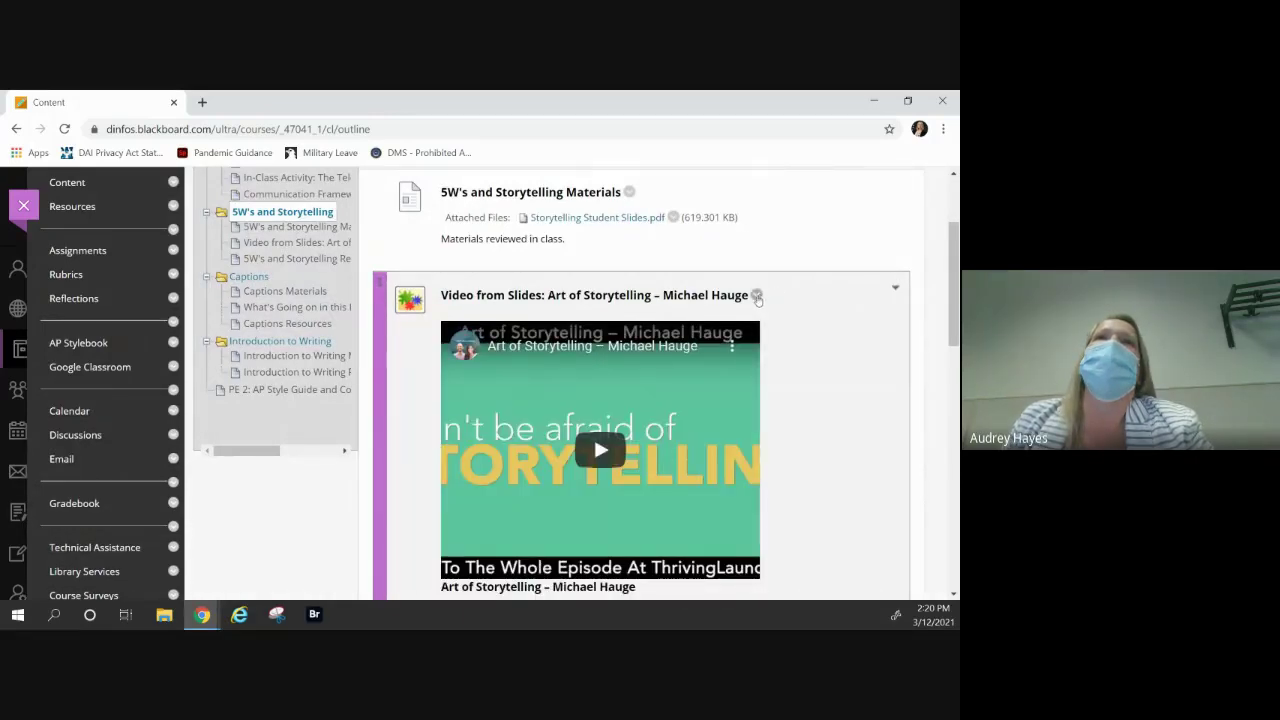
left_click(757, 297)
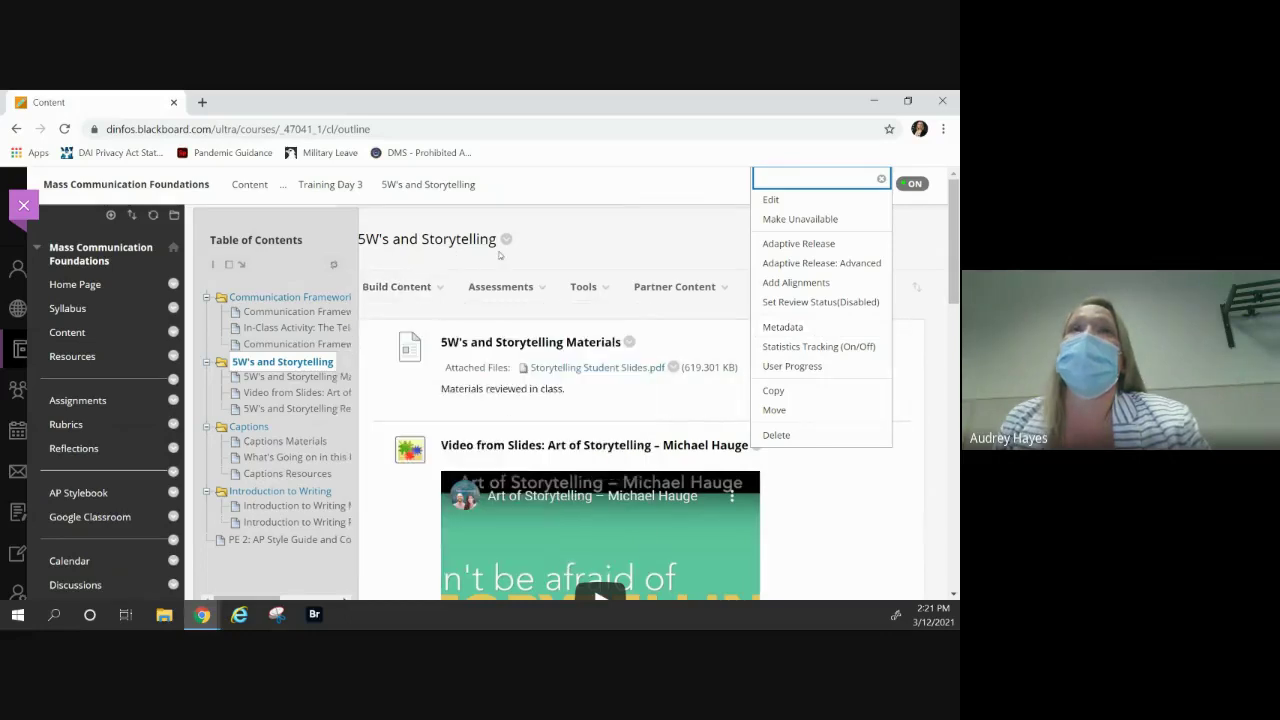
Examine the content types that can be built, the tools that can be added, and the options of the 5W's and Storytelling Materials item.
mouse_move(400, 292)
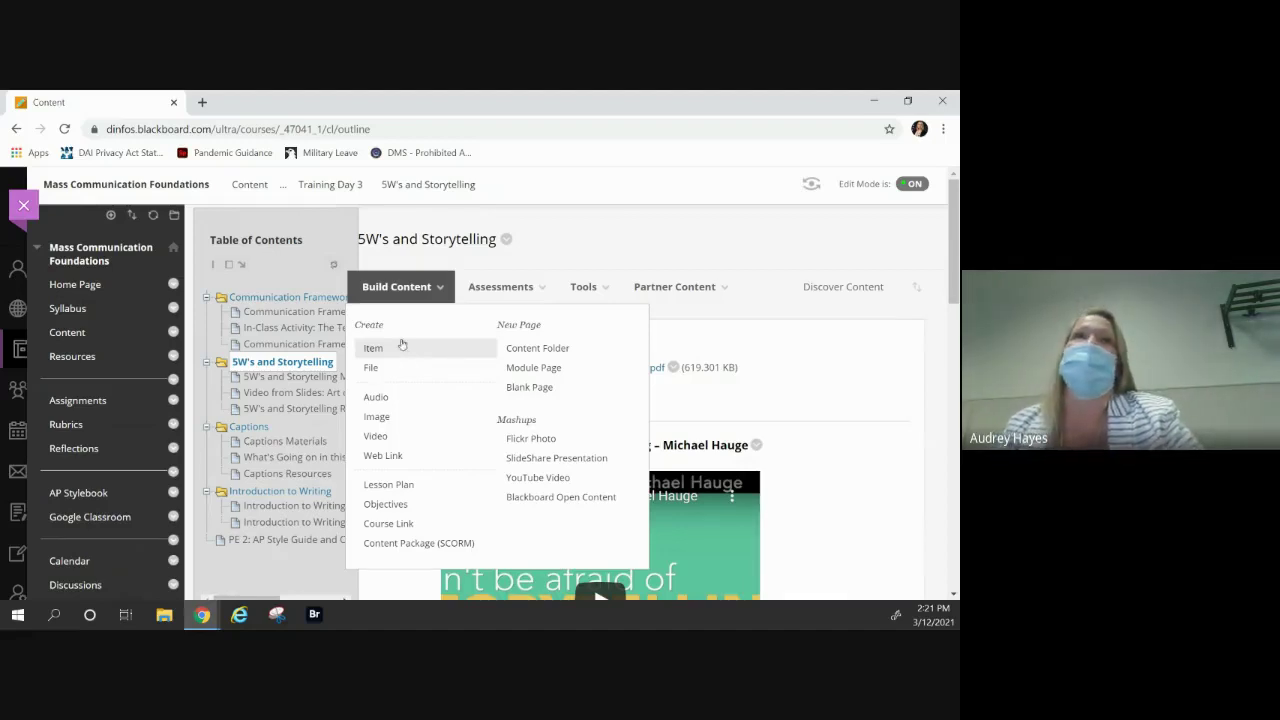
left_click(396, 287)
left_click(396, 287)
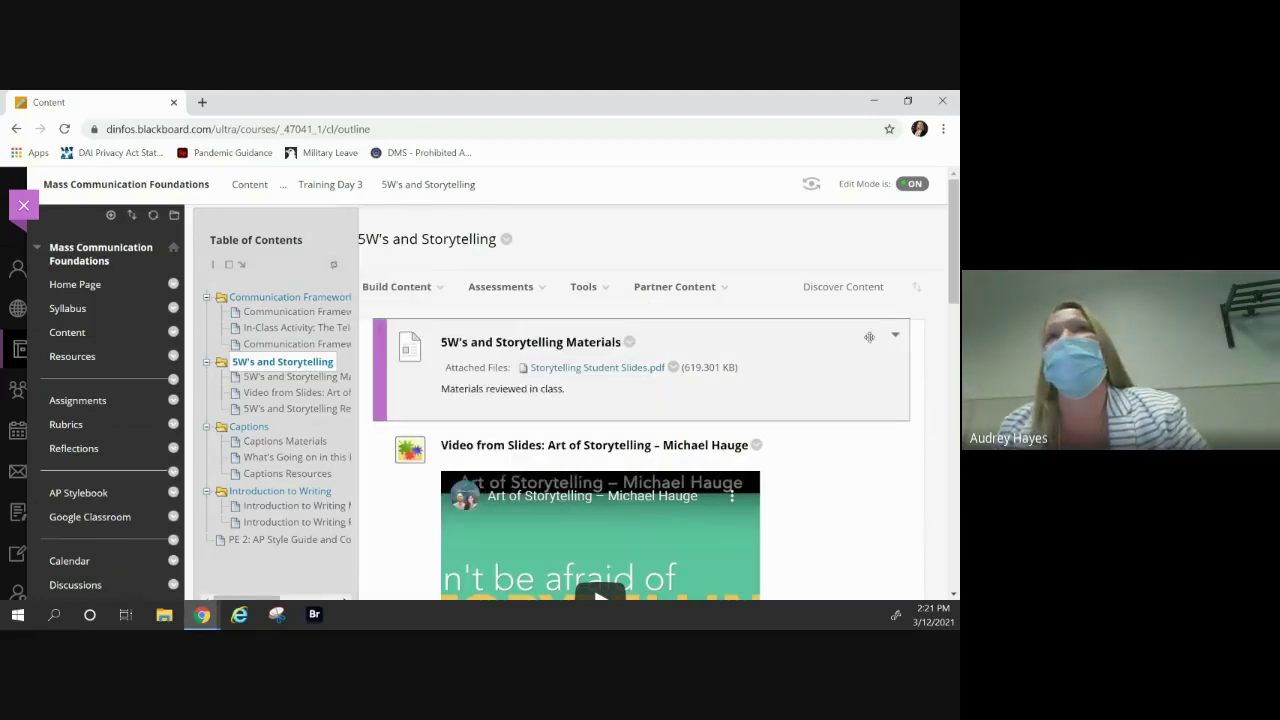
left_click(629, 343)
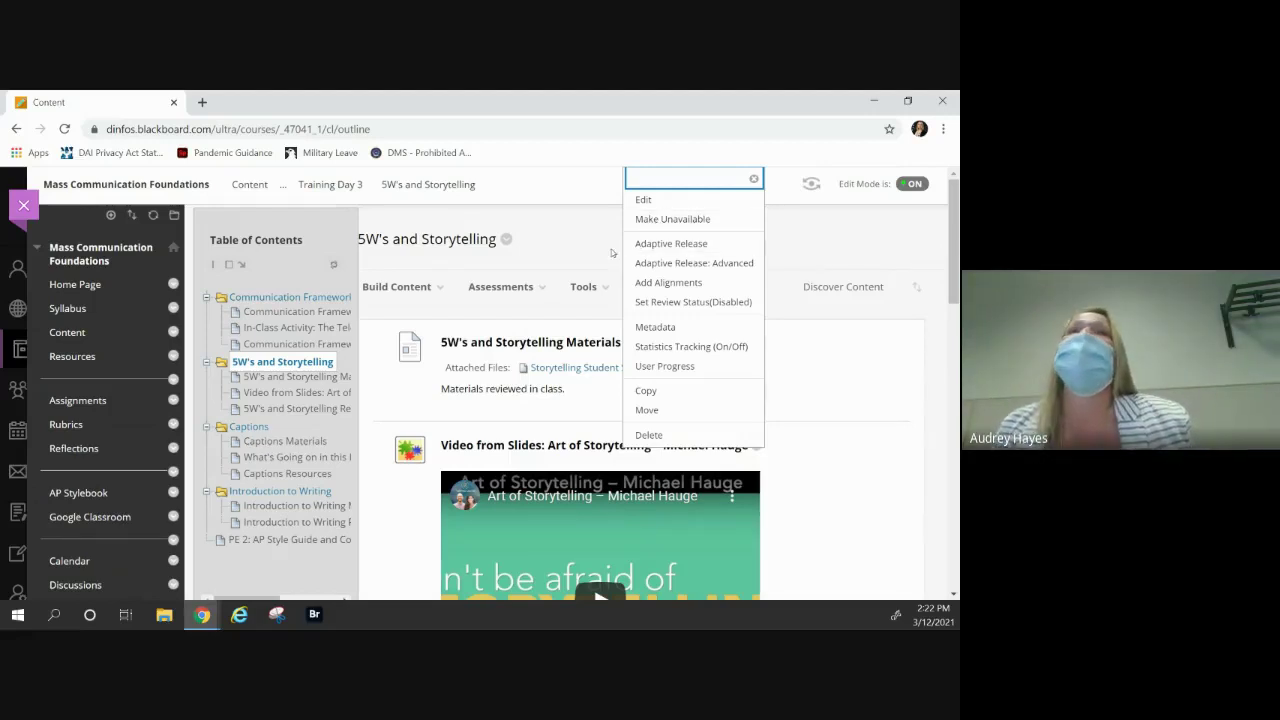
left_click(574, 228)
mouse_move(612, 313)
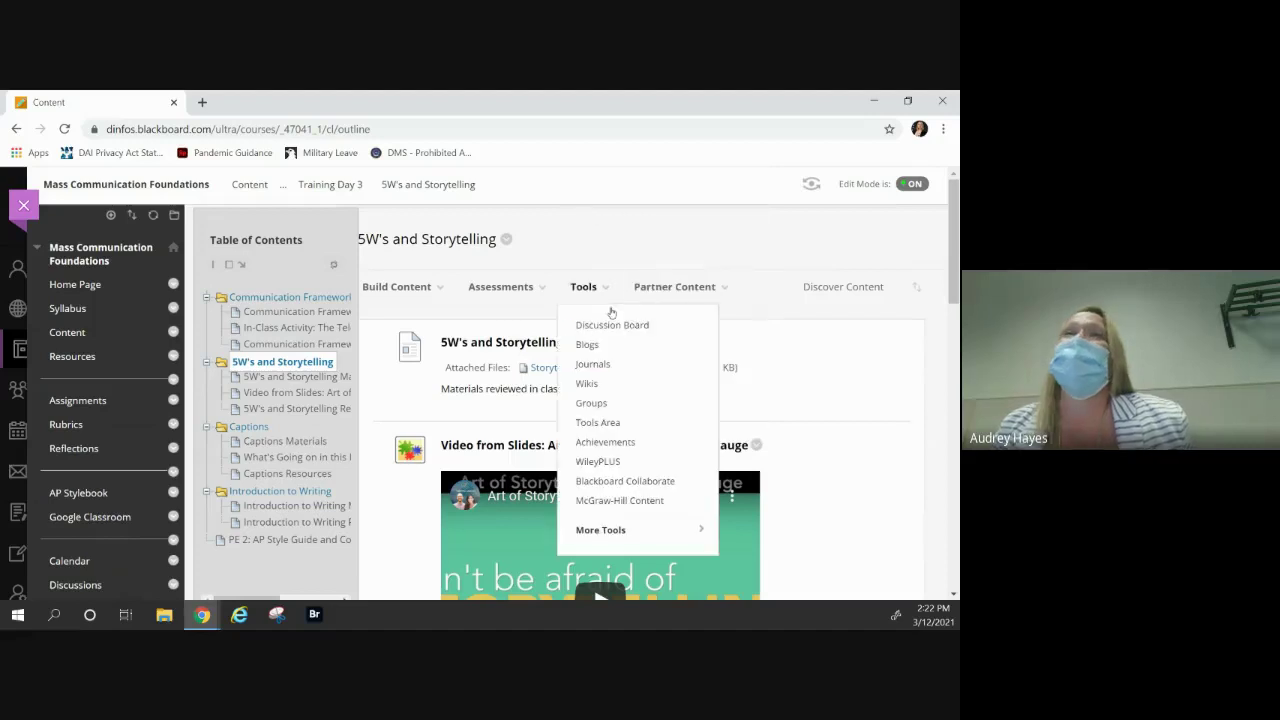
Start a new content item in the 5W's and Storytelling folder and name it Storytelling.
mouse_move(365, 300)
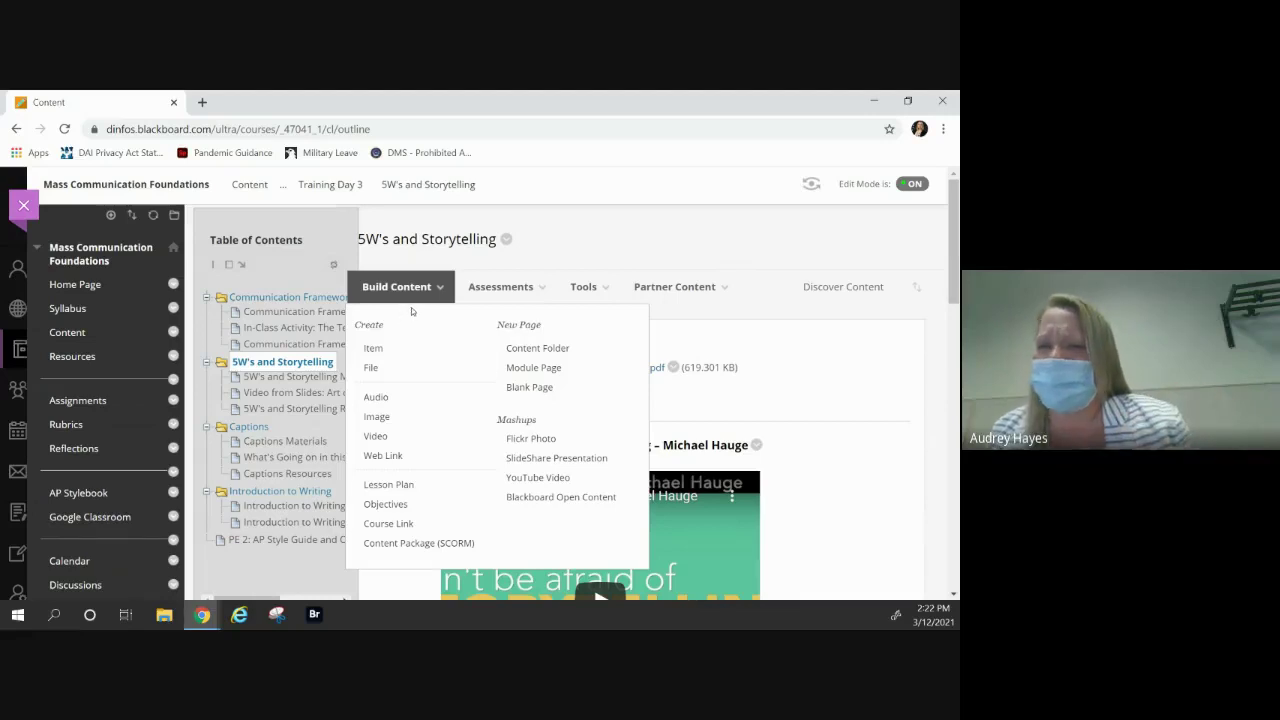
left_click(373, 348)
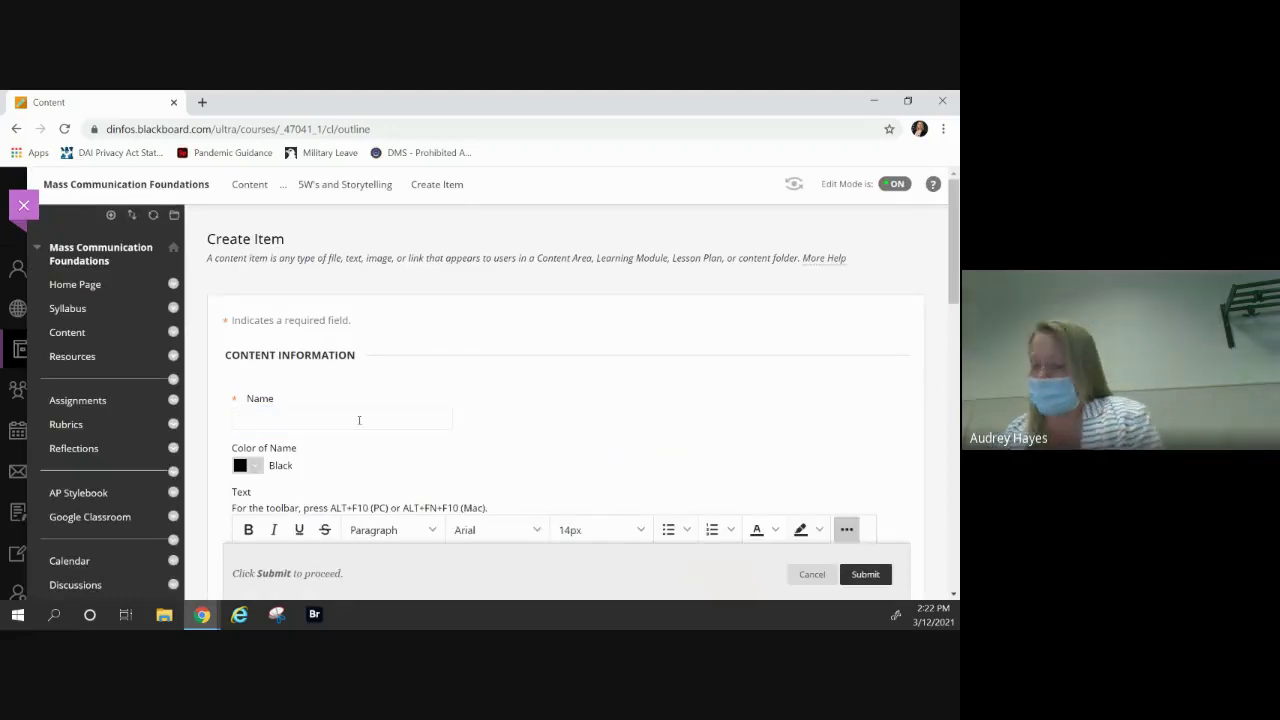
type("S")
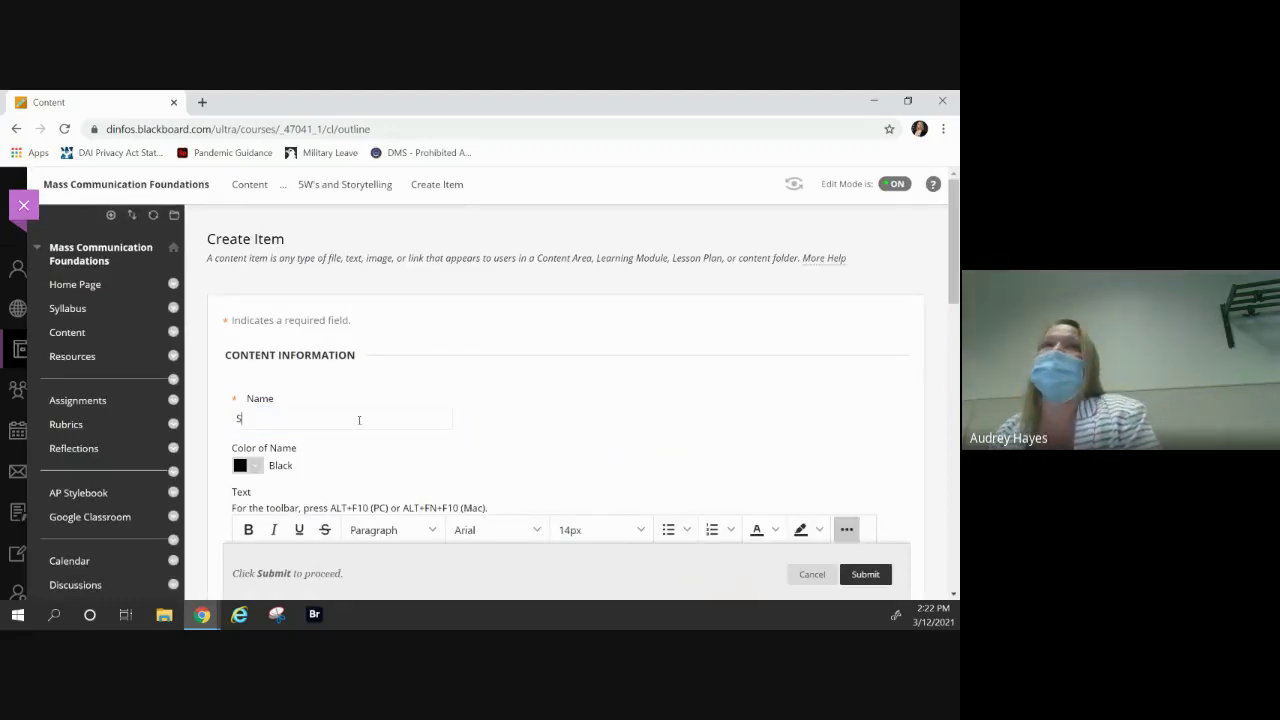
type("olo")
key("BackSpace")
key("BackSpace")
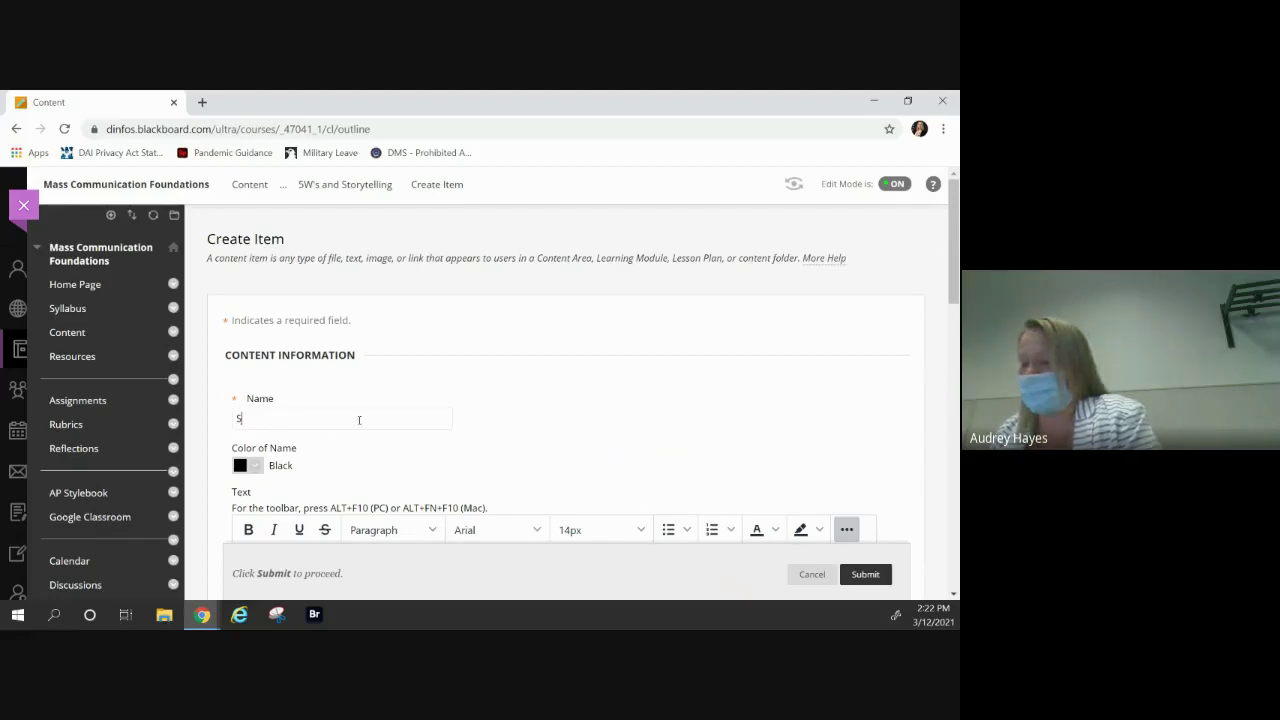
type("tor")
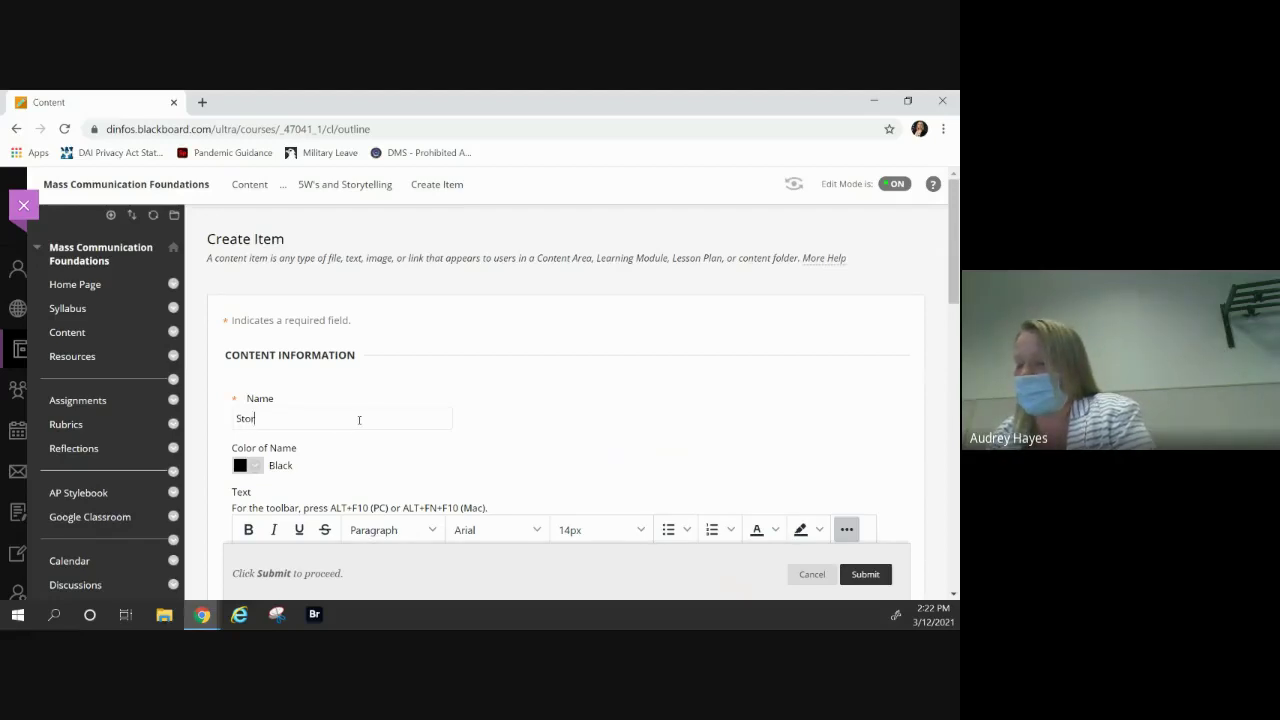
type("ey")
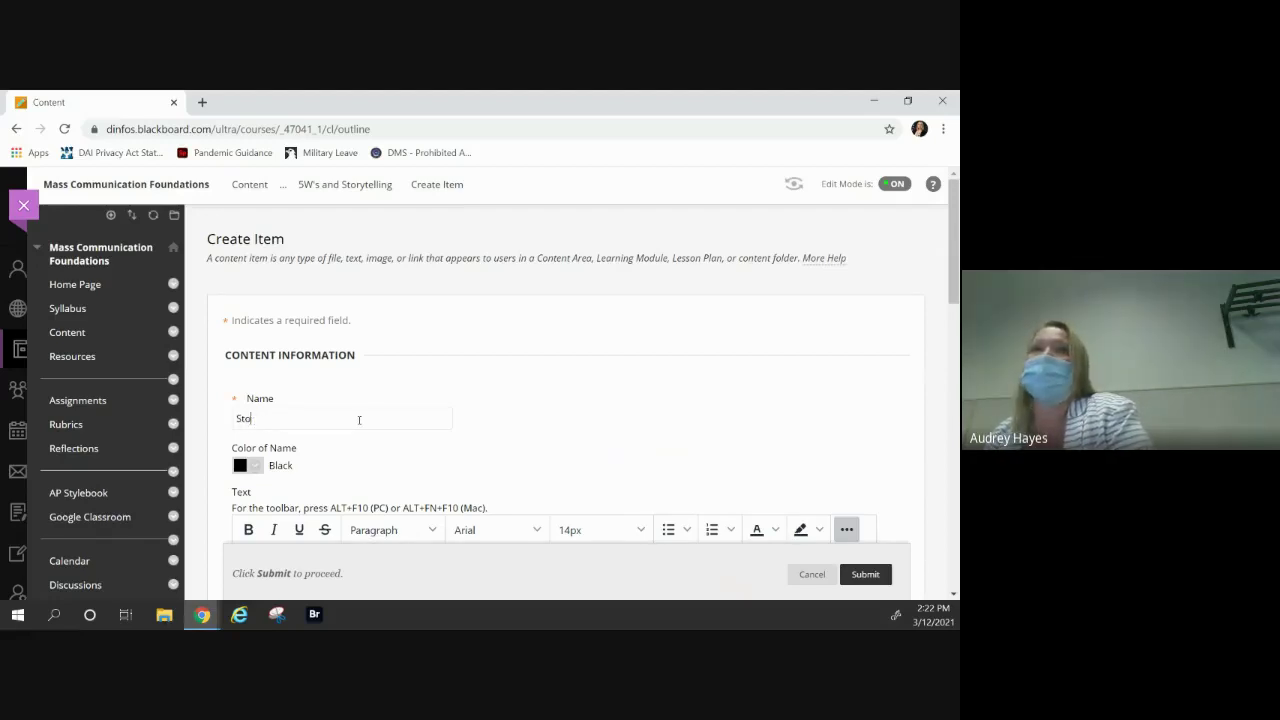
type("ryt")
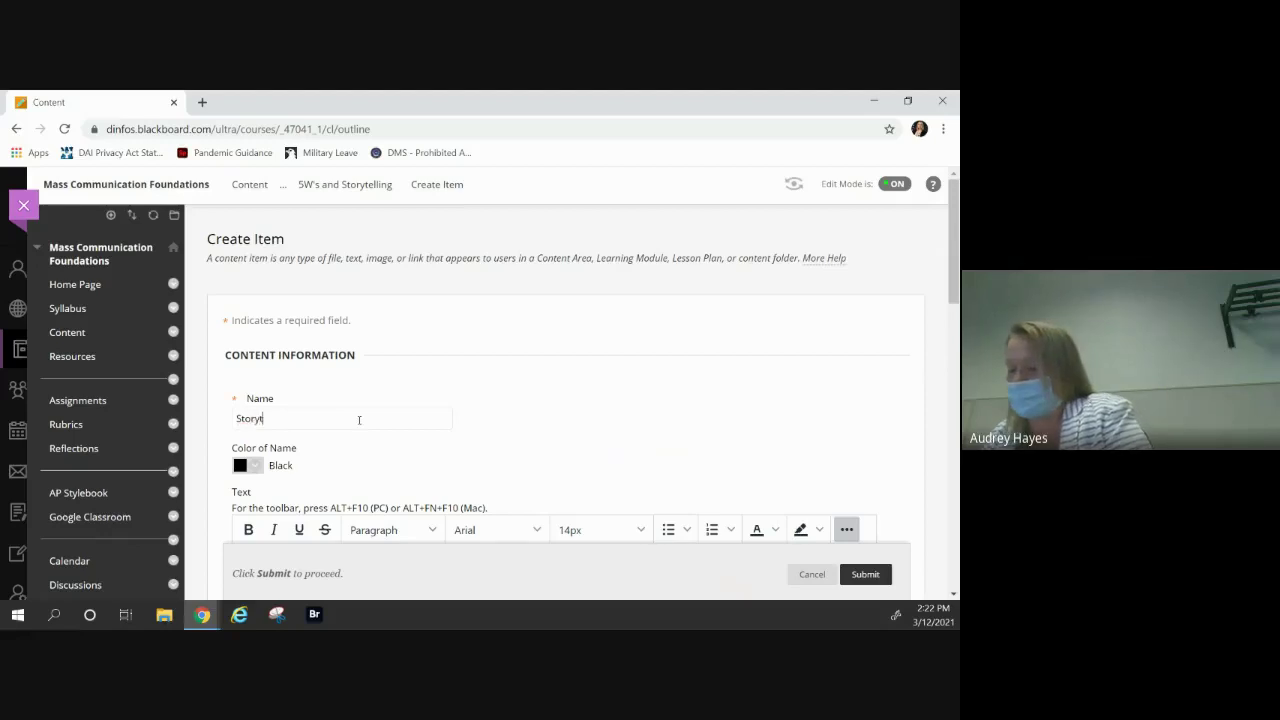
type("elling")
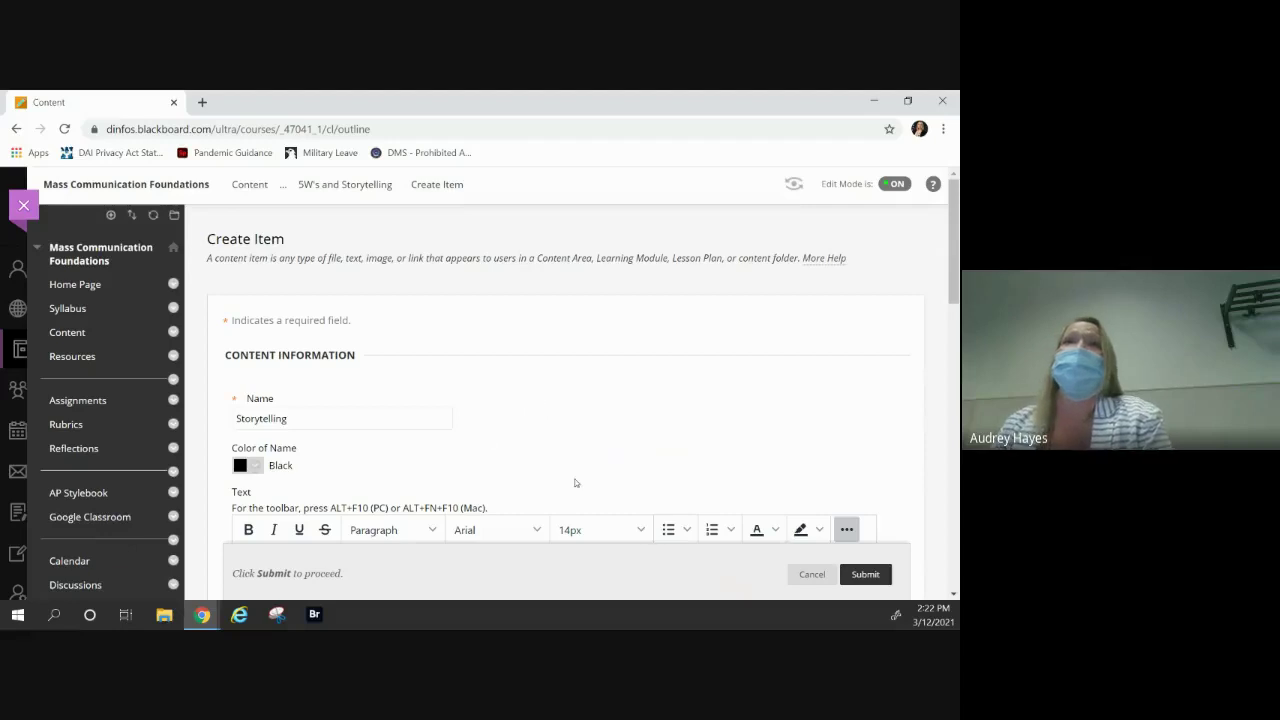
Attach the local file Photo Storytelling Student Slides from the MCF Narrative folder to the new item and submit it.
scroll(571, 480, "down", 2)
scroll(358, 352, "down", 6)
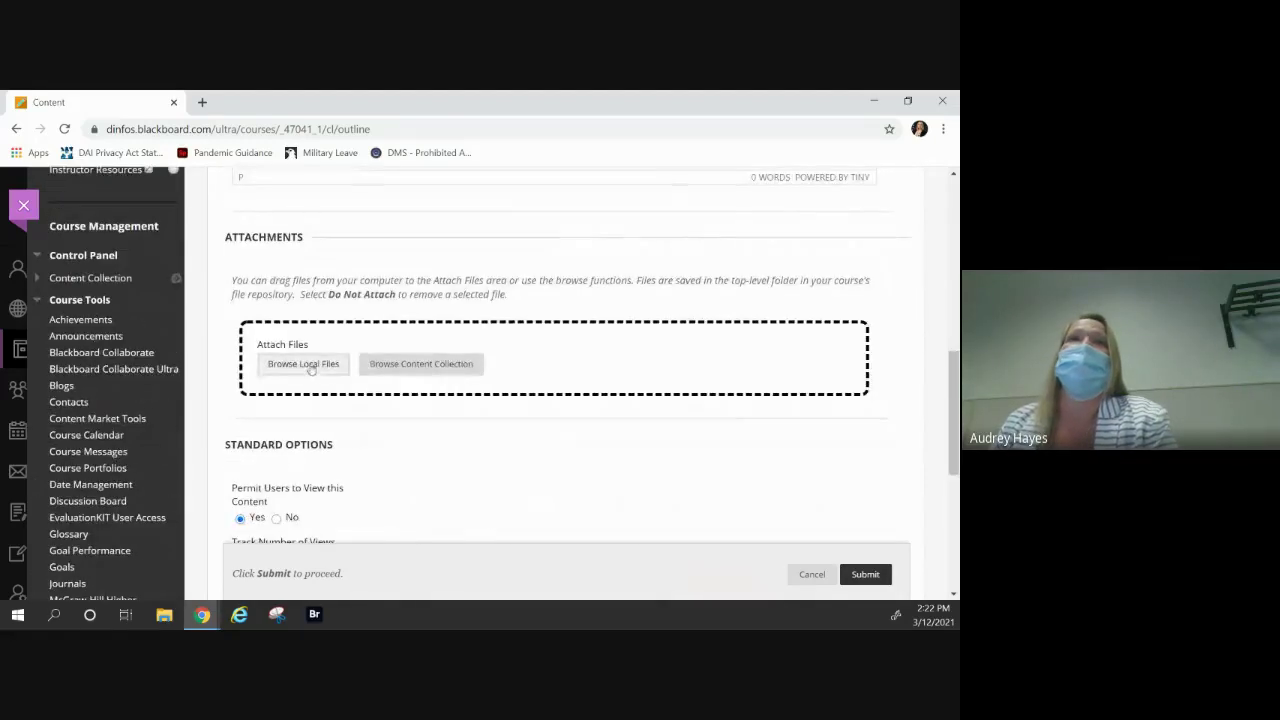
left_click(312, 365)
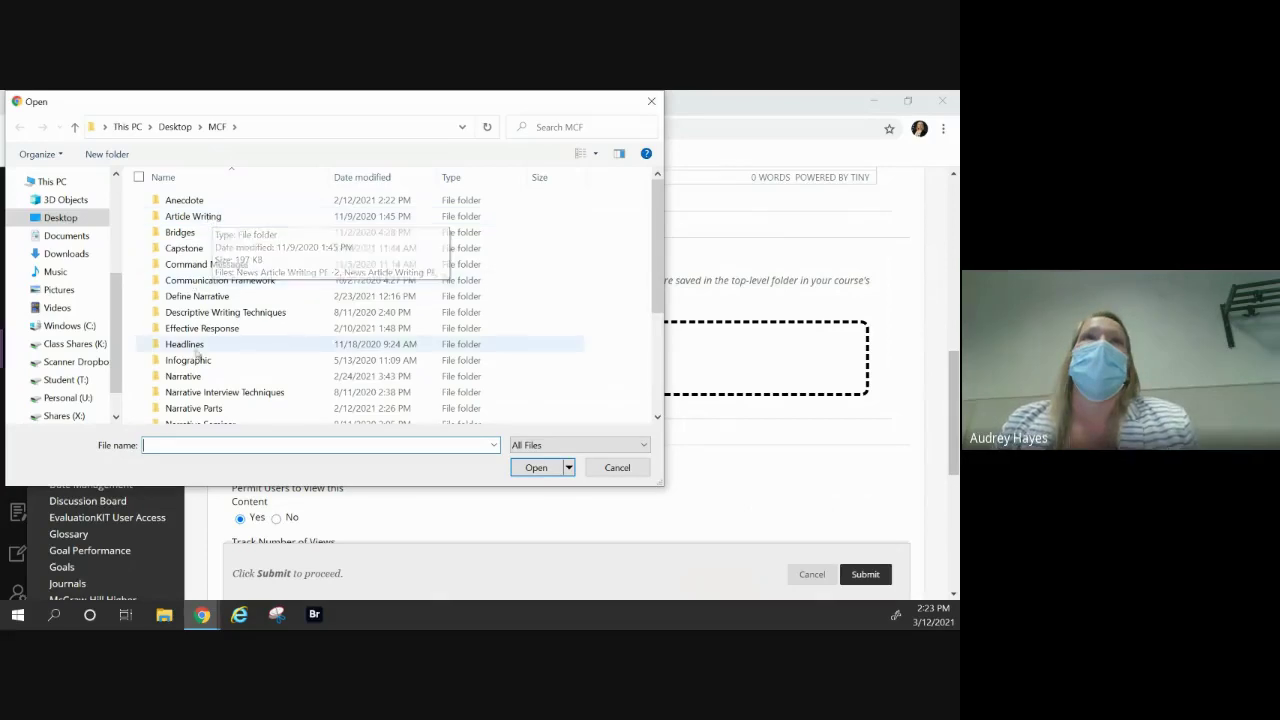
scroll(205, 375, "down", 1)
scroll(240, 388, "down", 3)
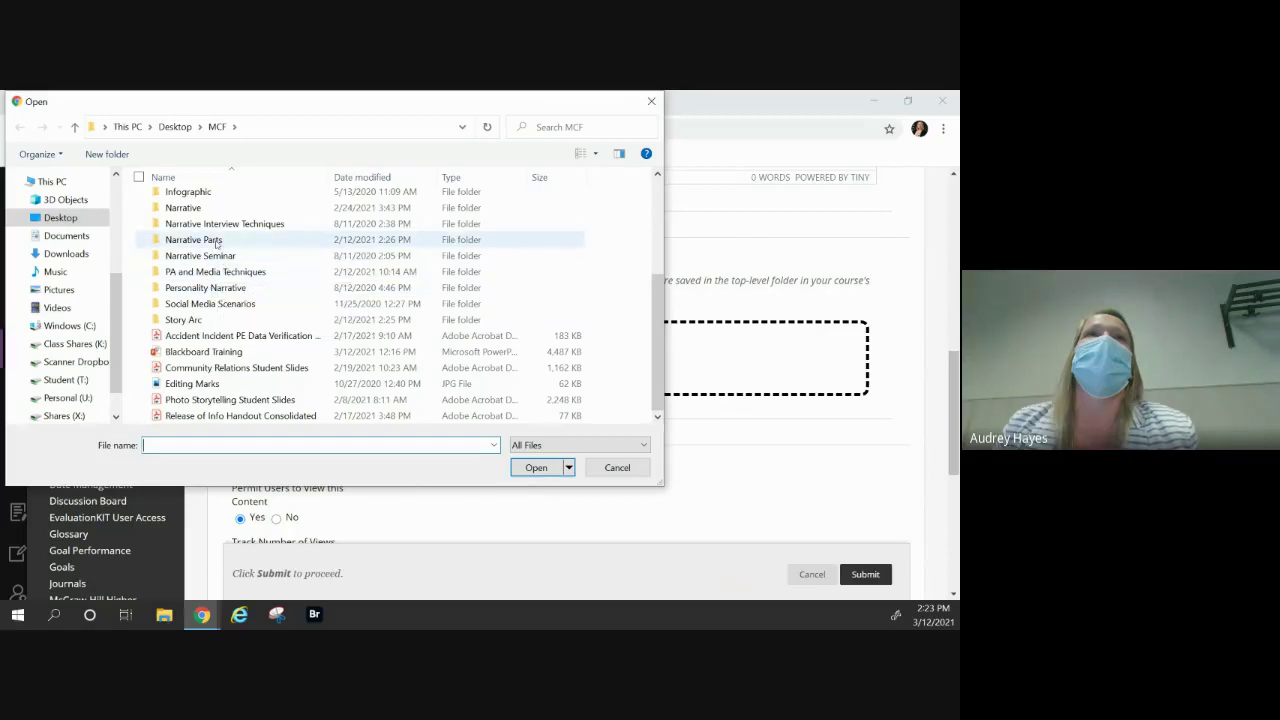
double_click(190, 208)
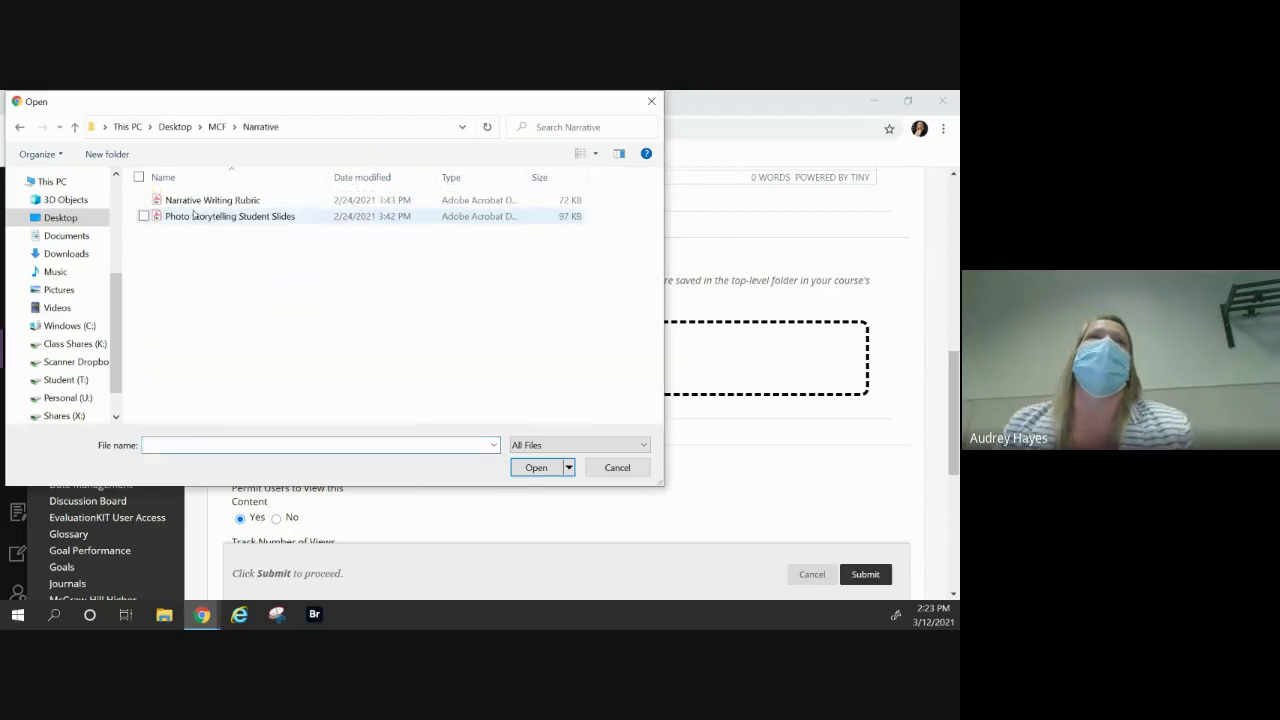
double_click(248, 217)
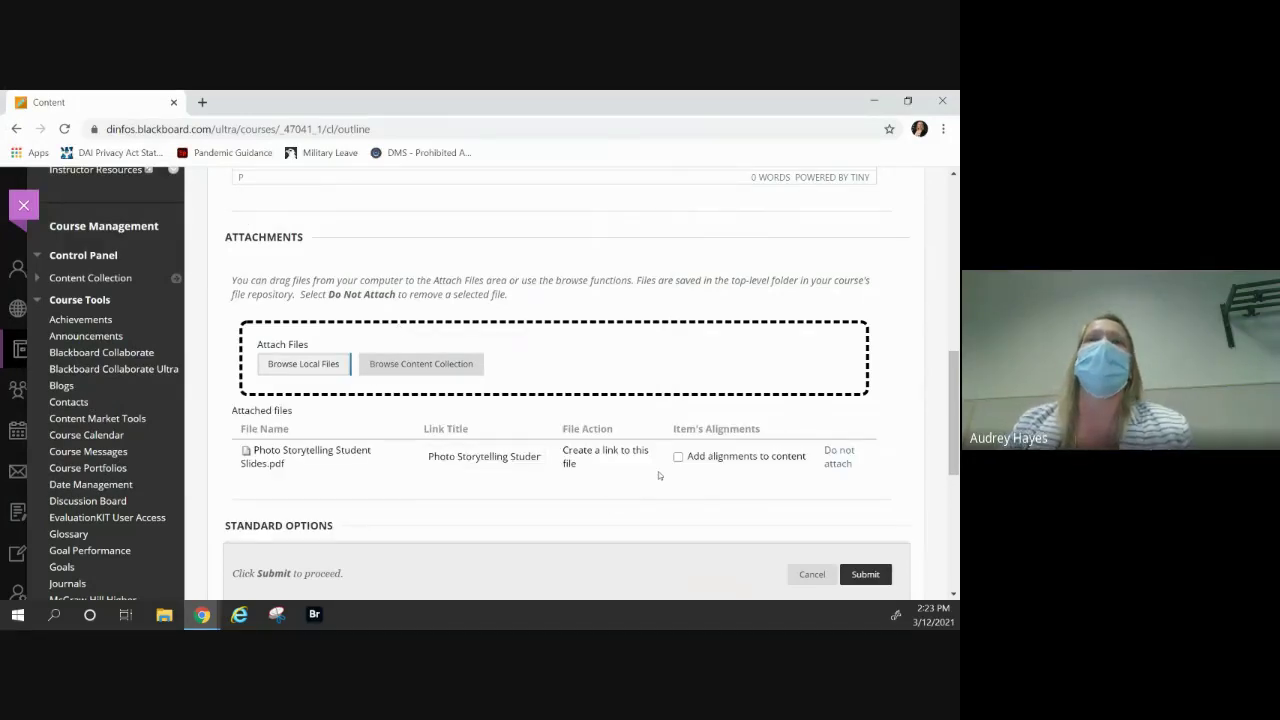
scroll(659, 475, "down", 1)
scroll(659, 475, "down", 2)
left_click(866, 574)
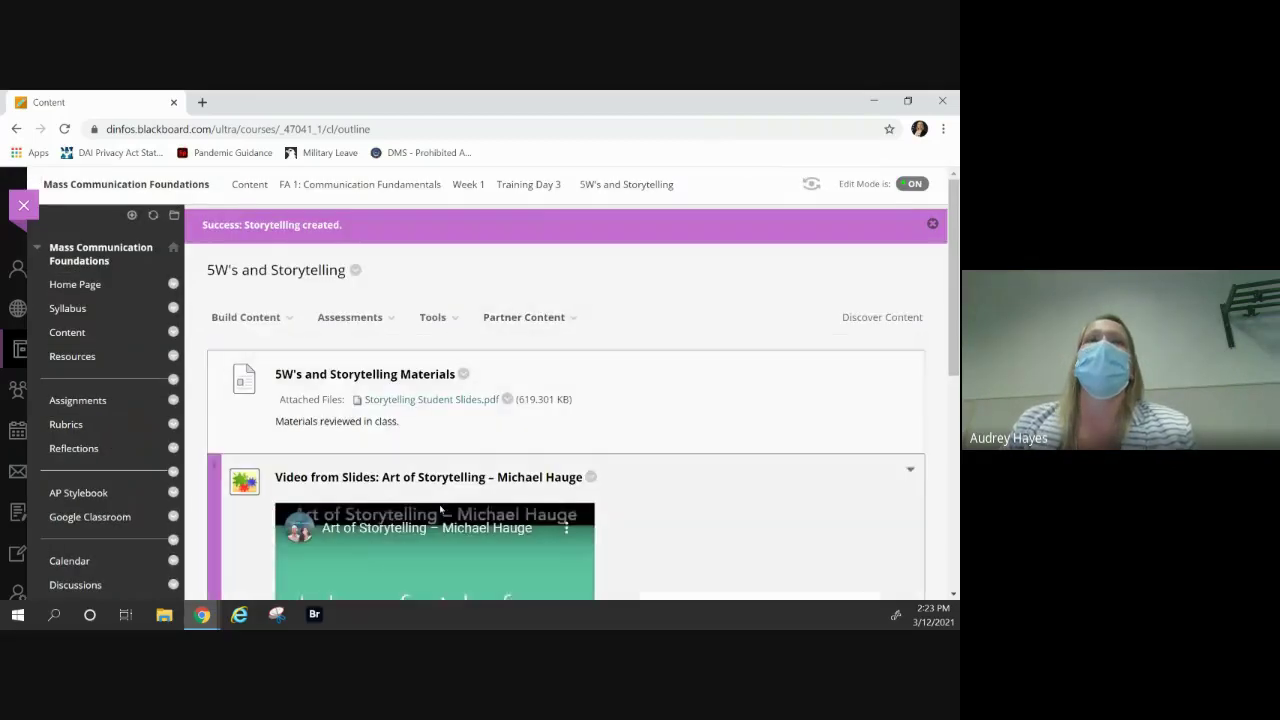
Try to reorder the Storytelling and 5W's and Storytelling Resources items within the folder.
scroll(511, 509, "down", 6)
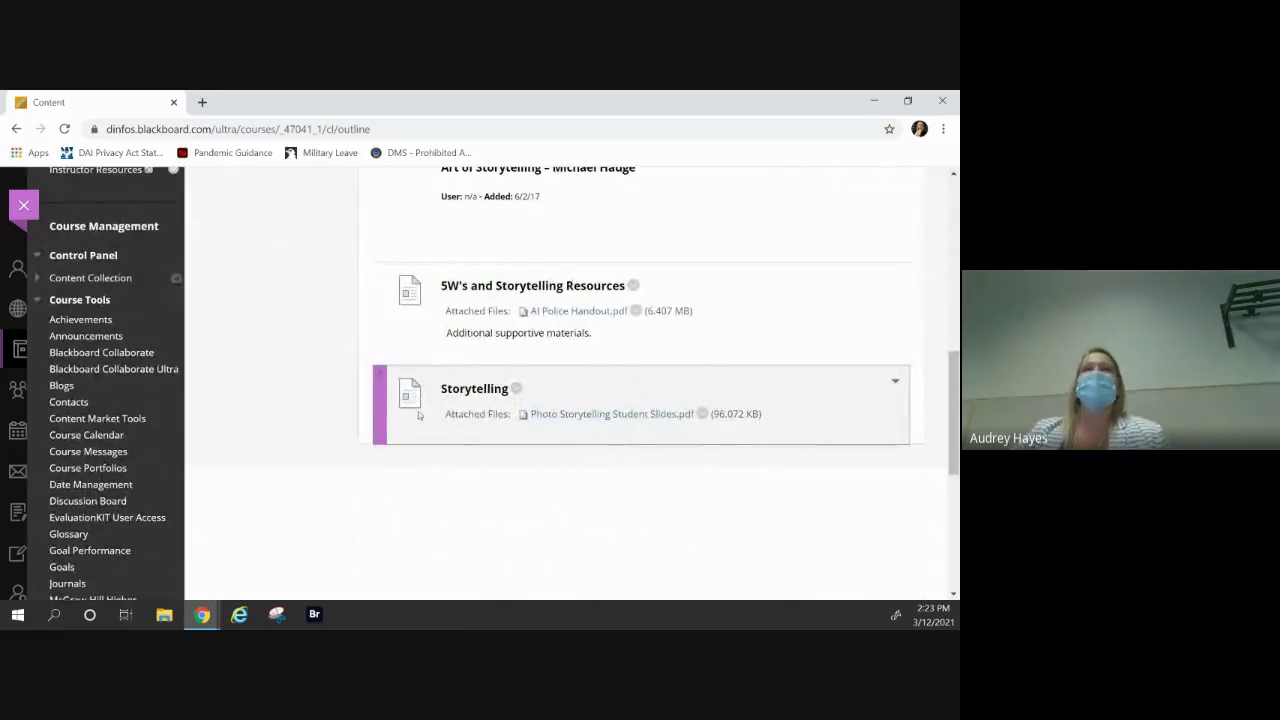
mouse_move(420, 414)
left_mouse_down()
mouse_move(405, 395)
mouse_move(440, 330)
mouse_move(415, 282)
mouse_move(405, 397)
left_mouse_up()
left_click(406, 448)
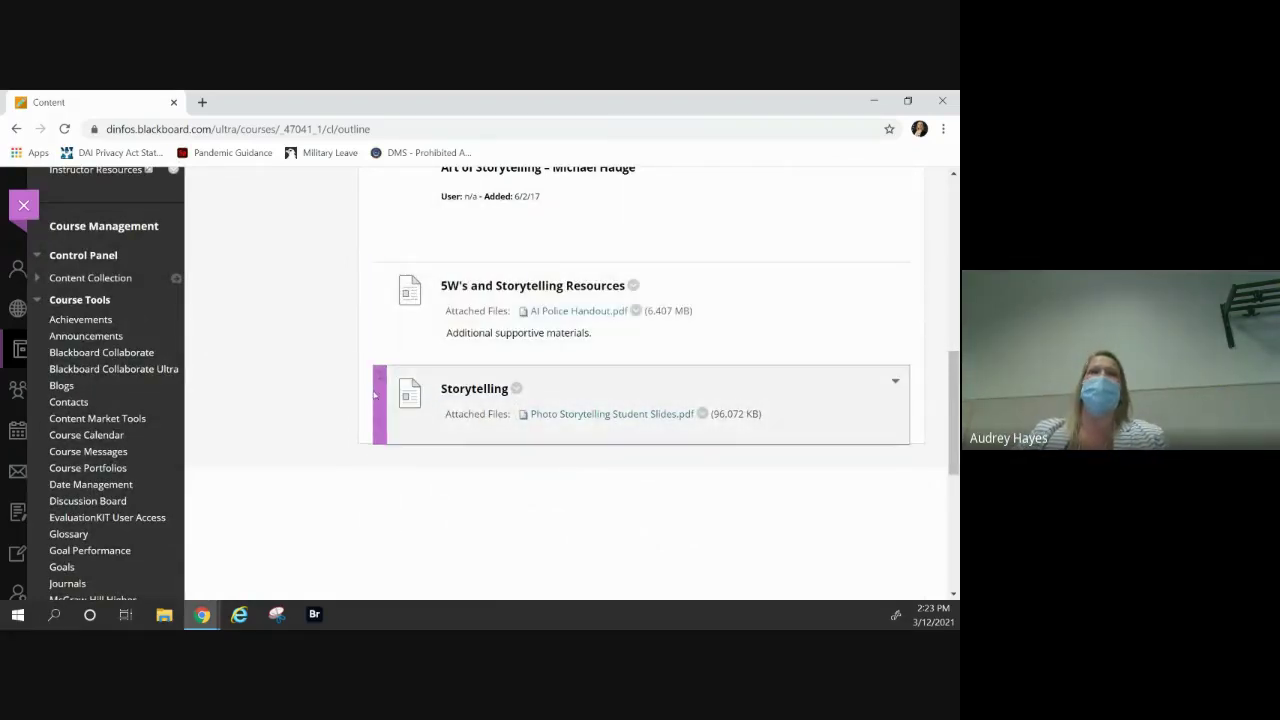
left_click_drag(379, 393, 400, 530)
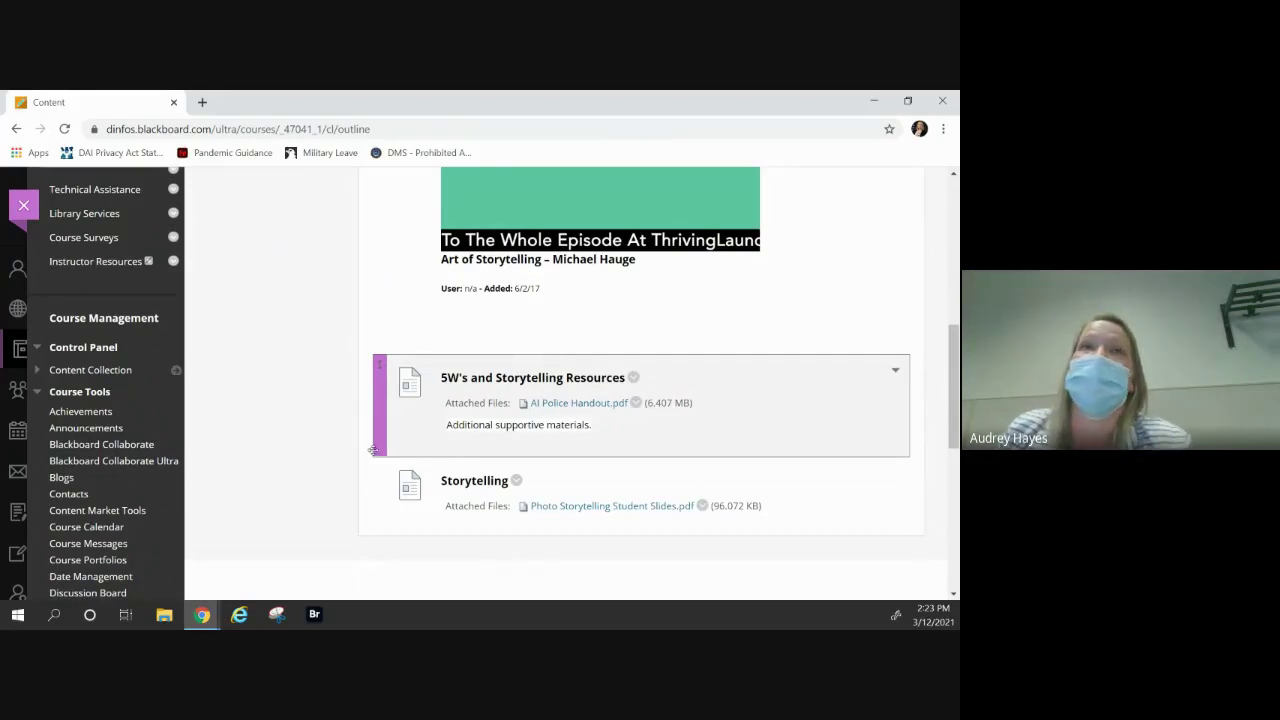
left_click_drag(374, 402, 400, 480)
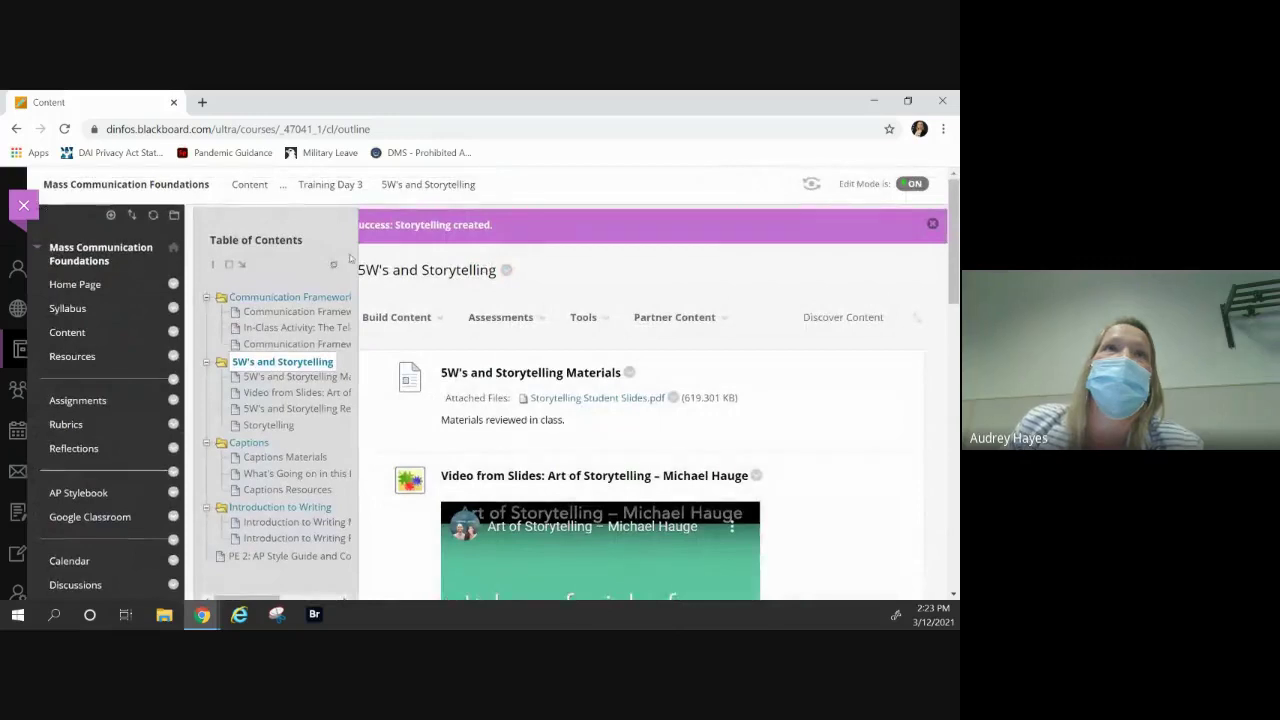
Delete the Storytelling item from the 5W's and Storytelling folder and confirm the deletion.
left_click(396, 317)
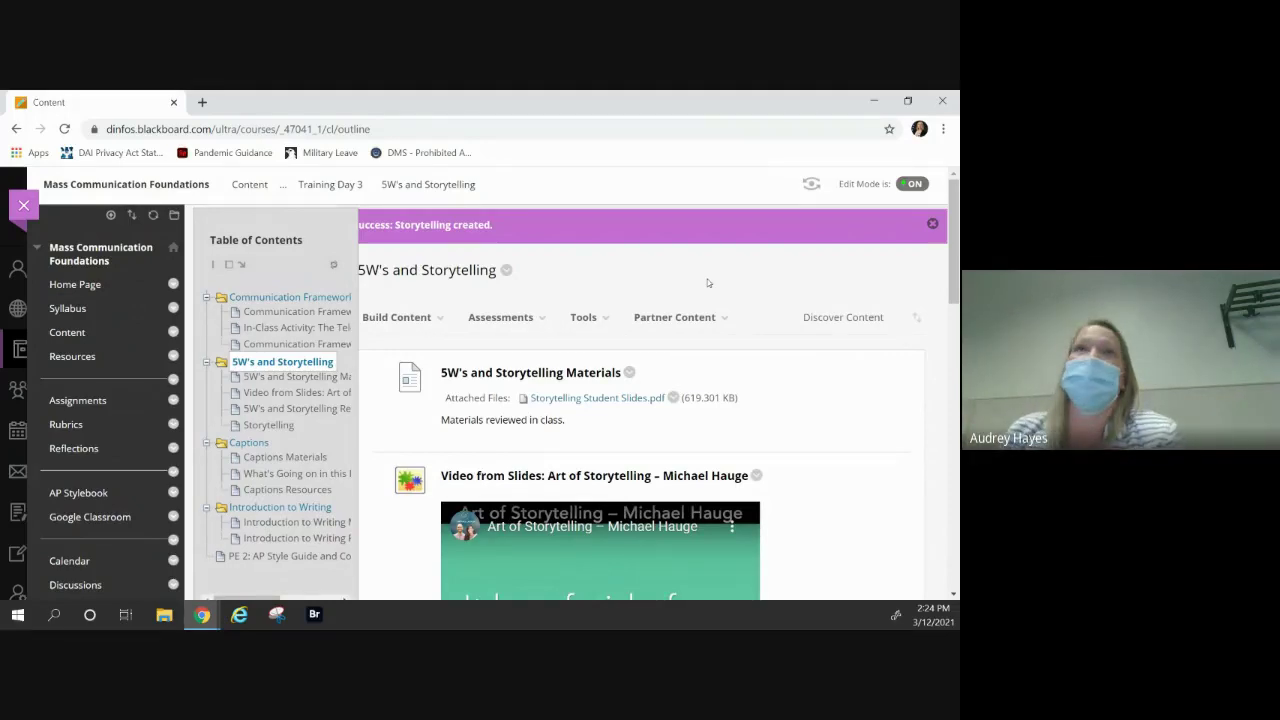
left_click(460, 343)
scroll(600, 380, "down", 10)
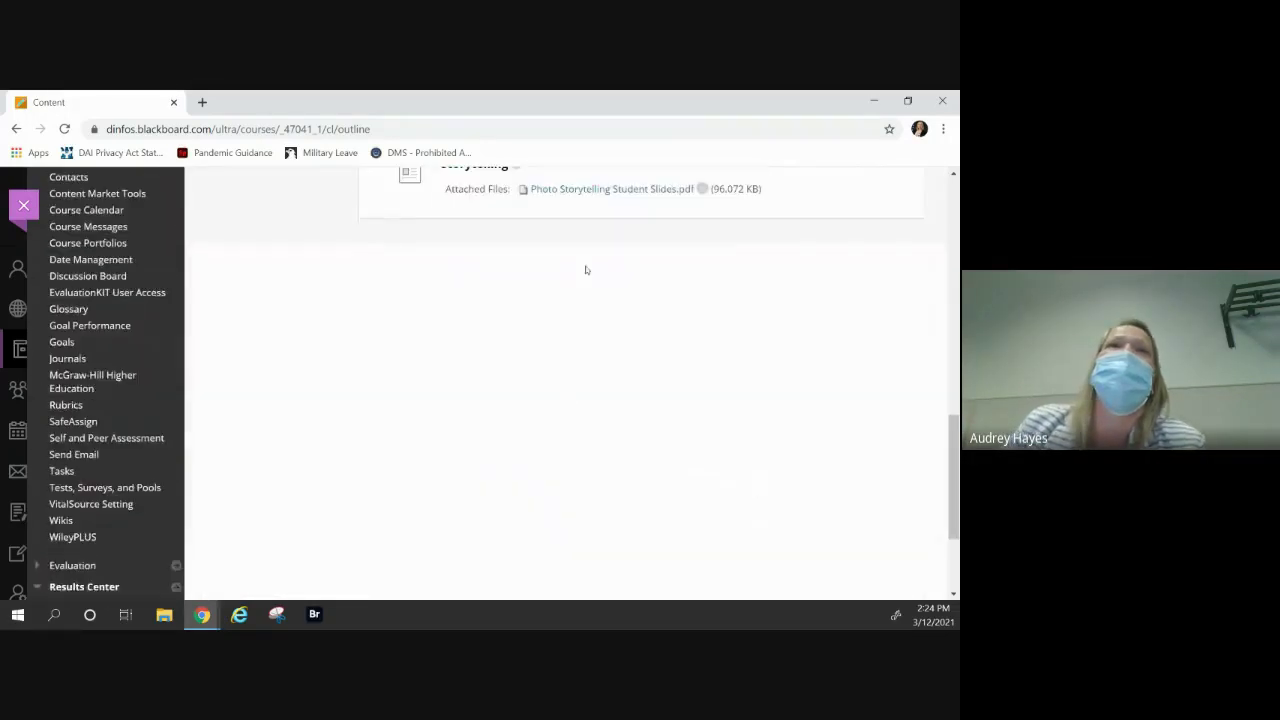
scroll(586, 270, "up", 3)
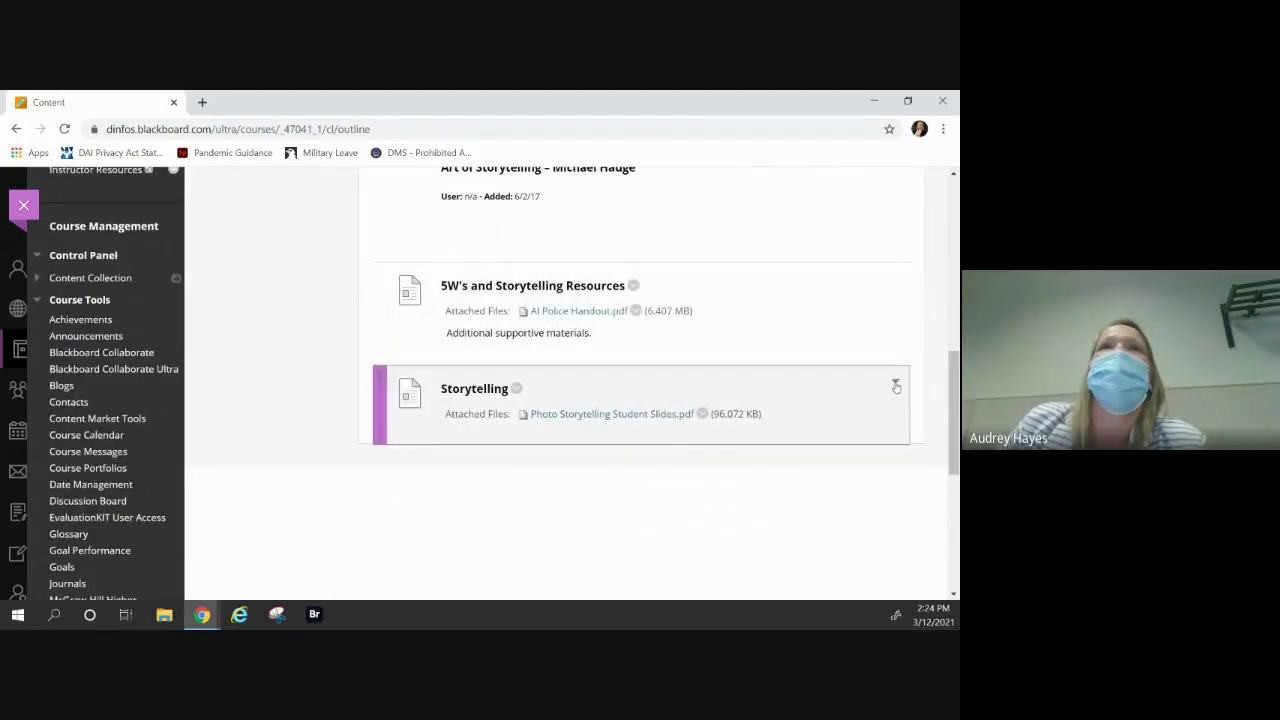
left_click(516, 392)
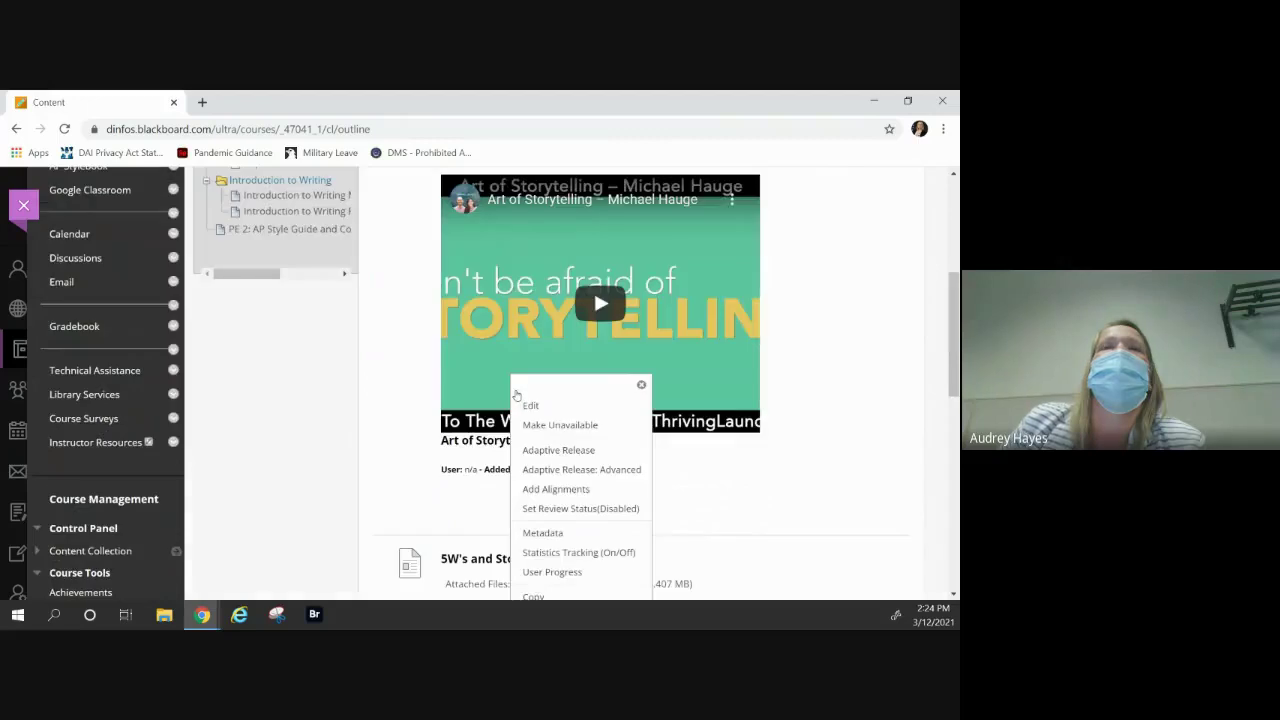
scroll(578, 457, "down", 2)
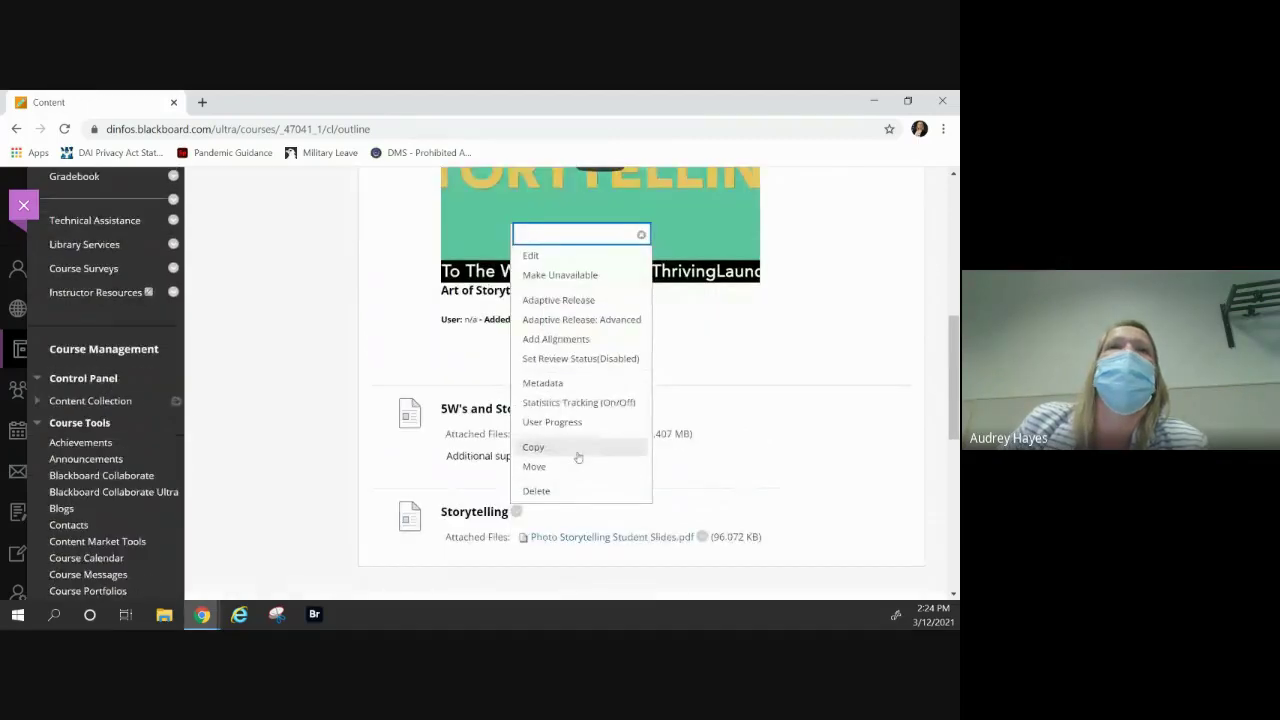
left_click(538, 491)
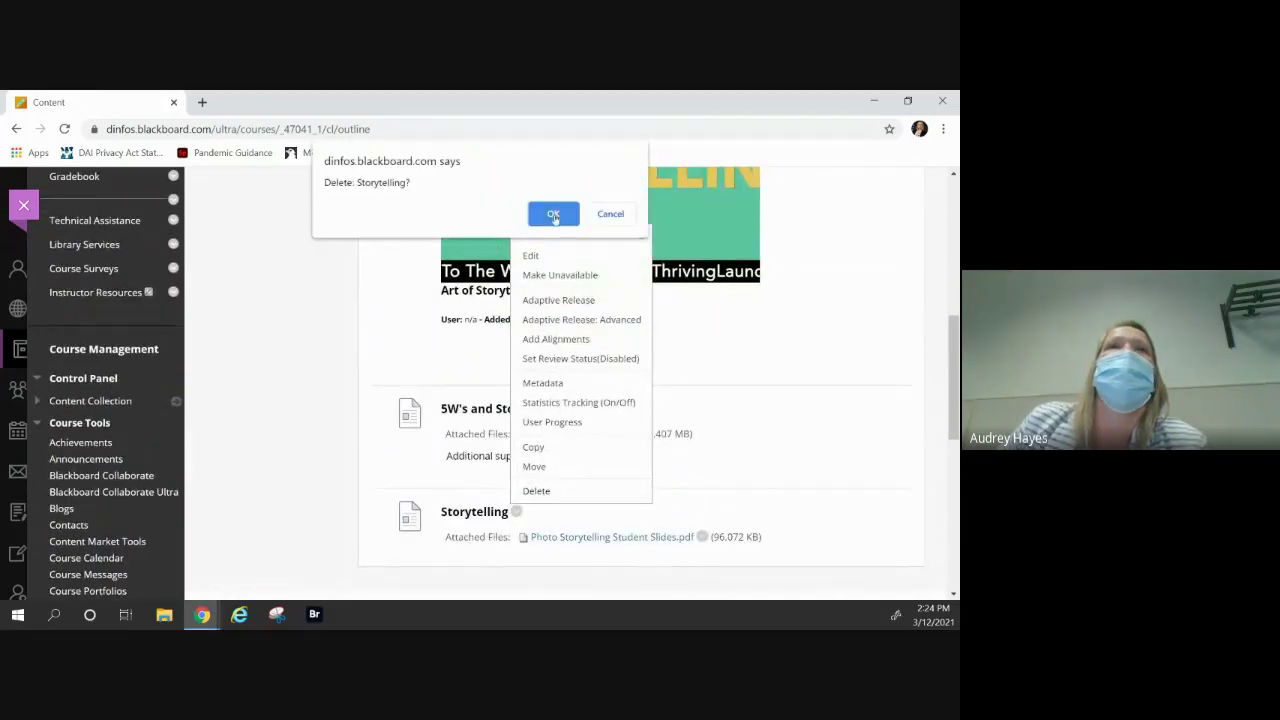
left_click(554, 216)
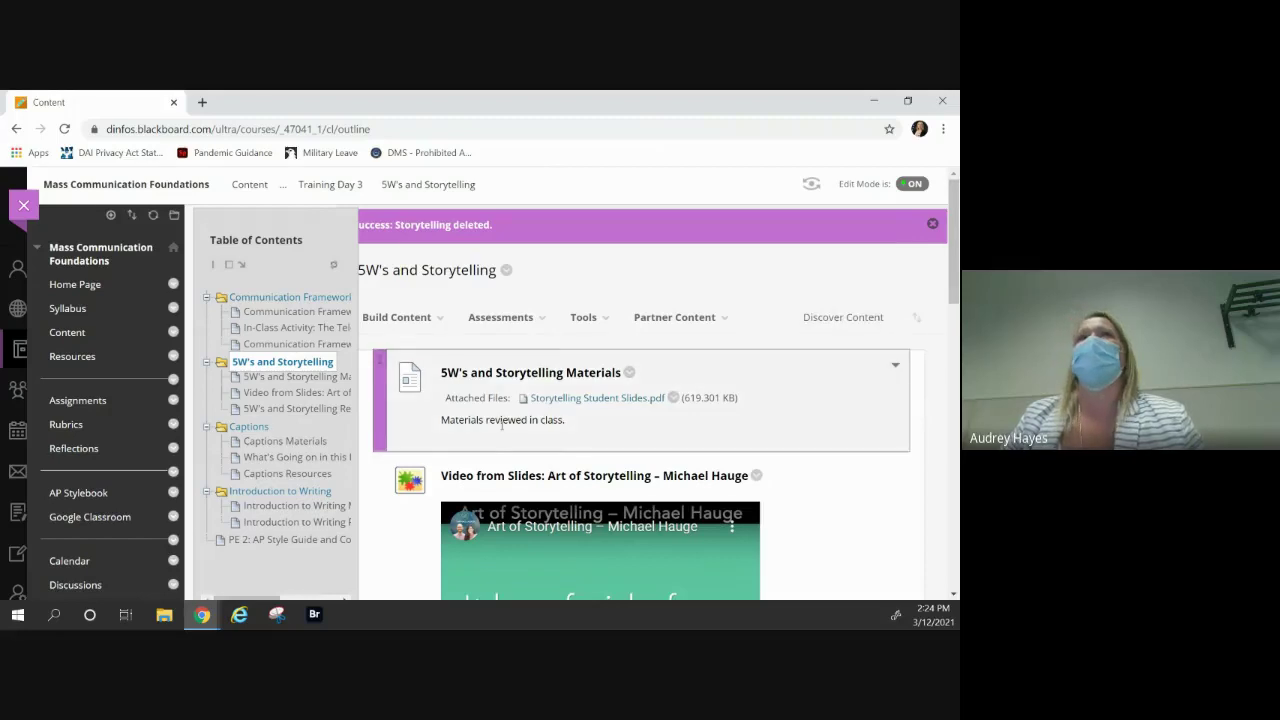
Open the Mass Communication Foundations home page, go to the Content area and display its Build Content options.
scroll(502, 425, "down", 3)
scroll(502, 425, "up", 2)
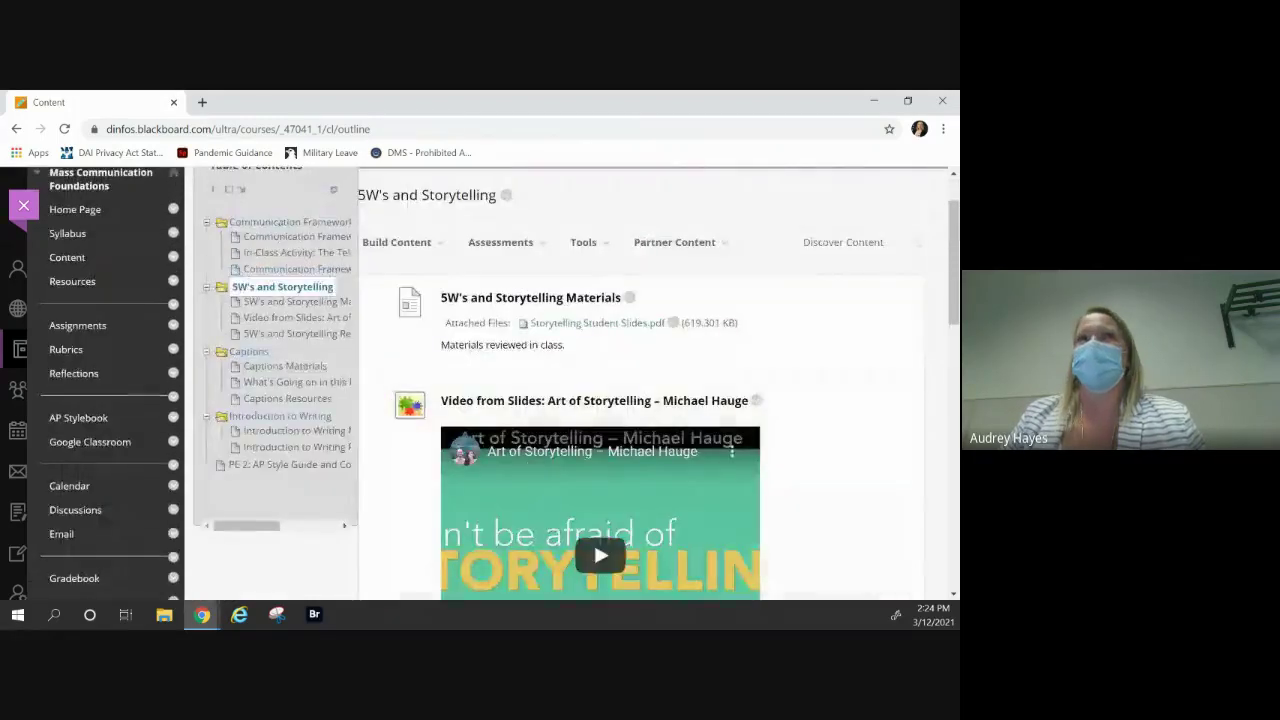
left_click(80, 209)
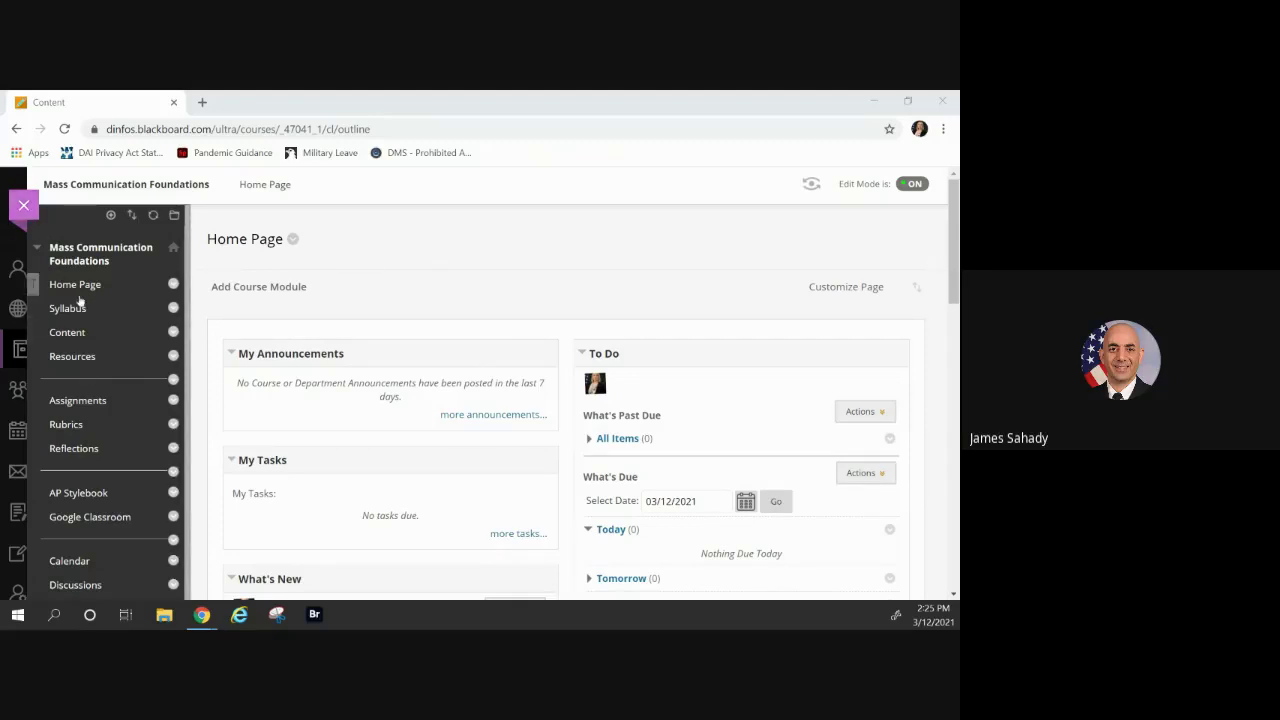
left_click(73, 334)
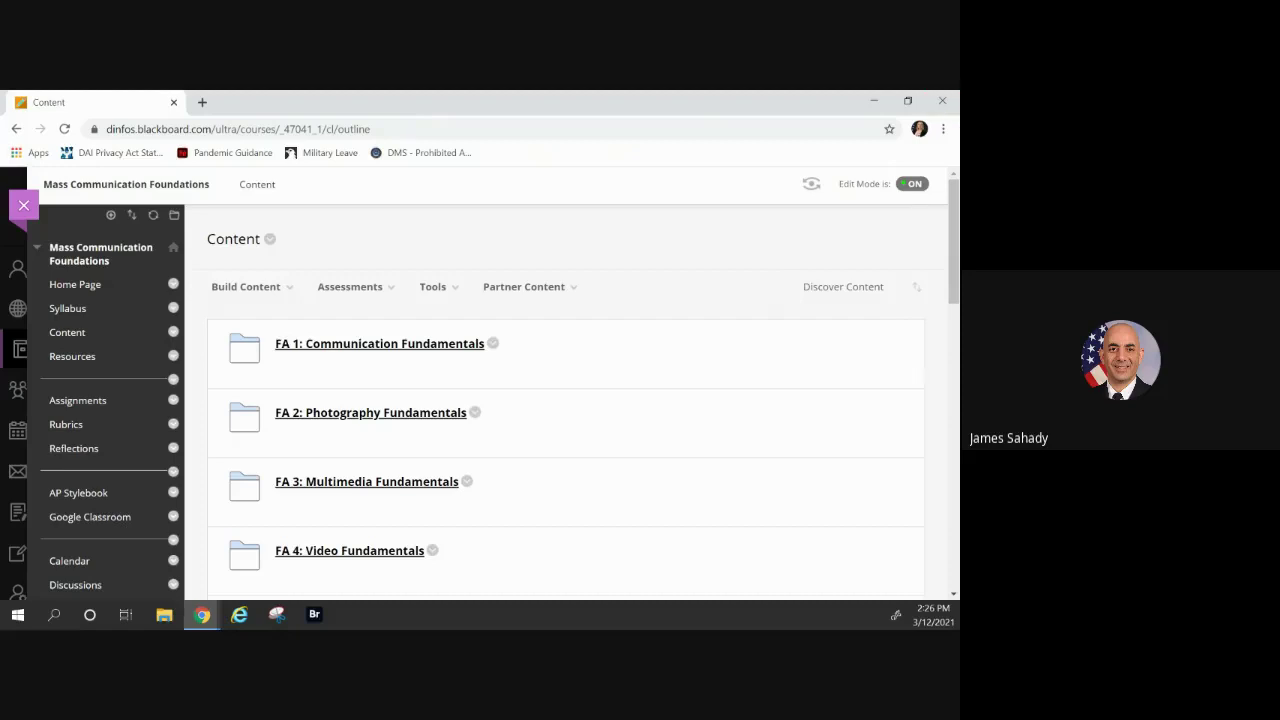
left_click(232, 286)
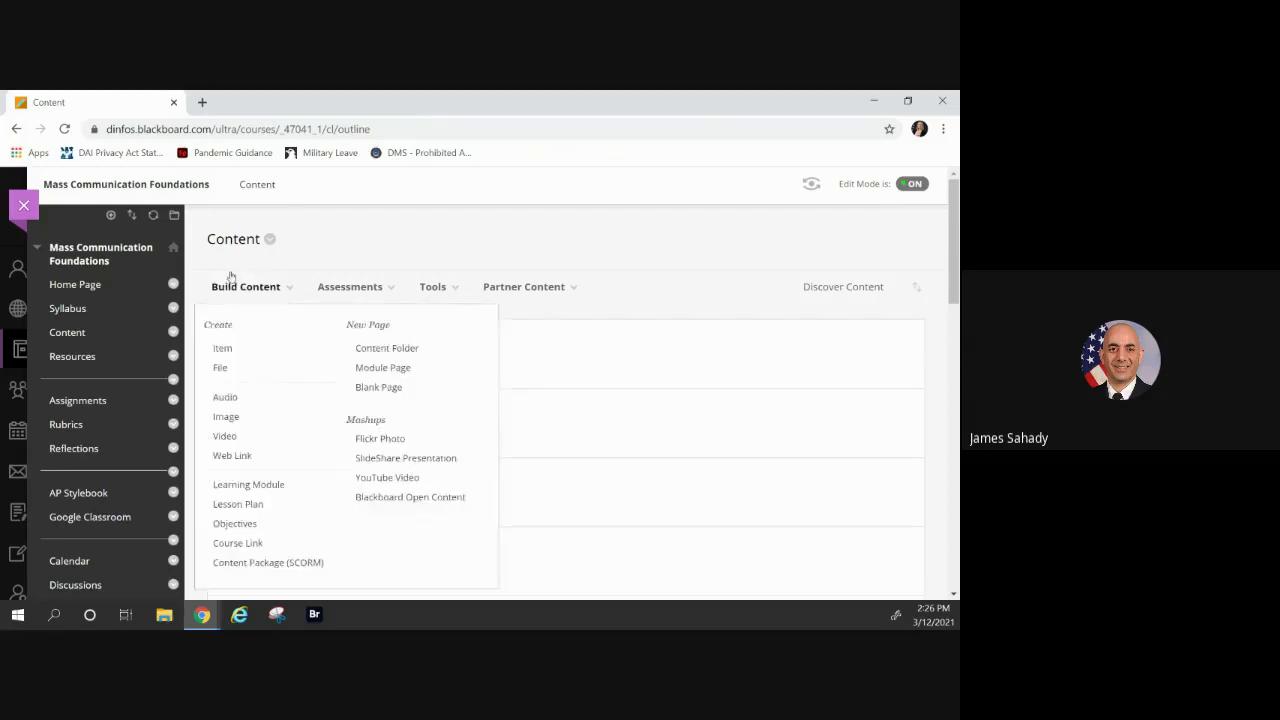
left_click(212, 288)
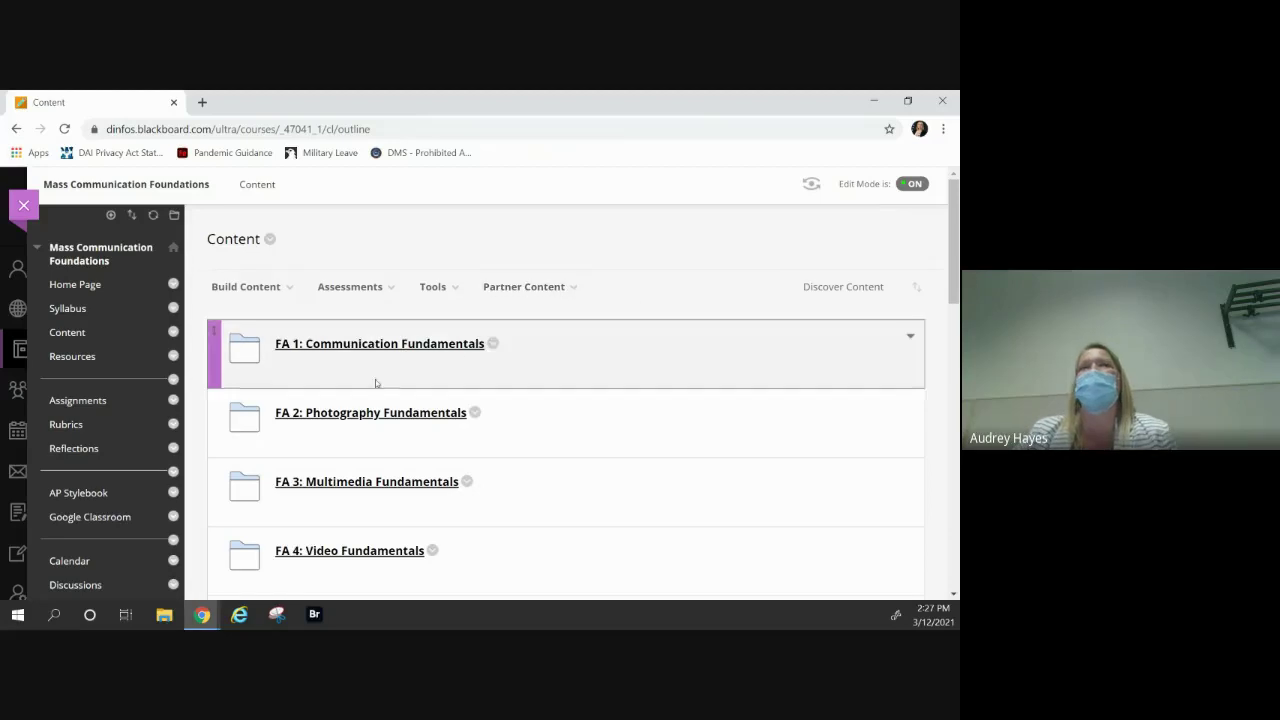
Open the FA 1: Communication Fundamentals folder and view the training days inside its Week 1 folder.
scroll(435, 392, "down", 1)
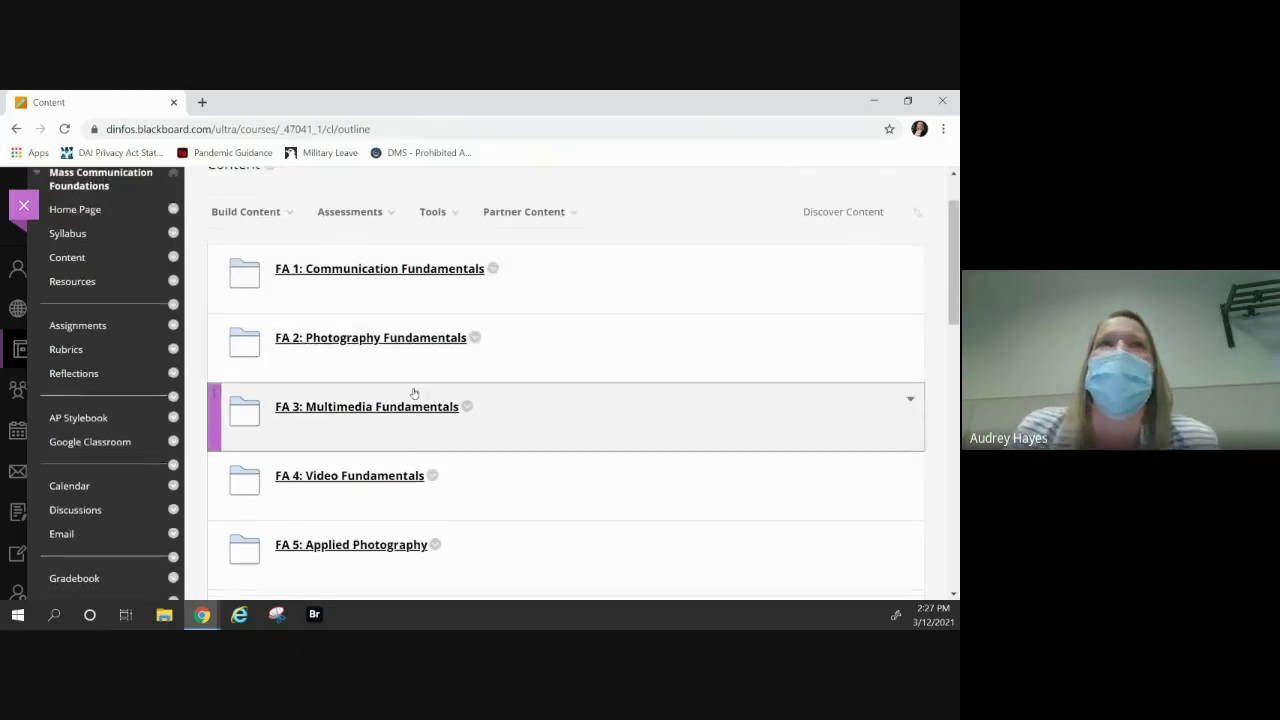
left_click(378, 270)
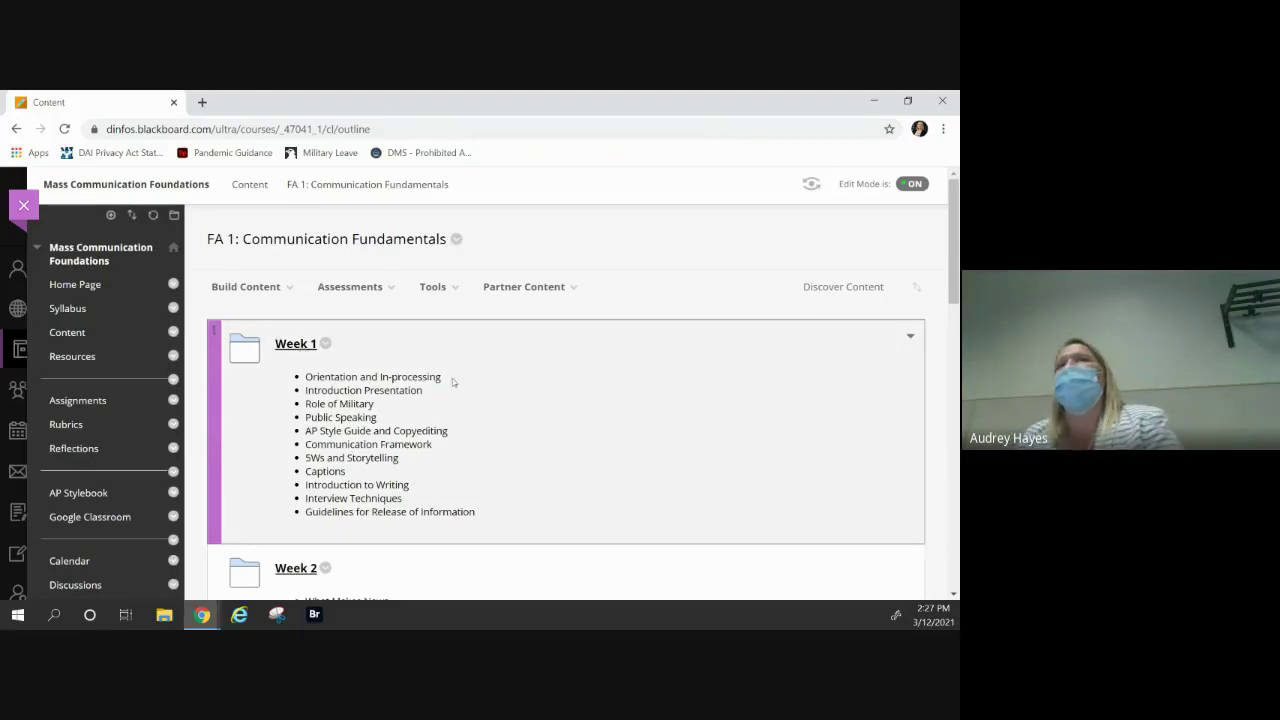
left_click(295, 345)
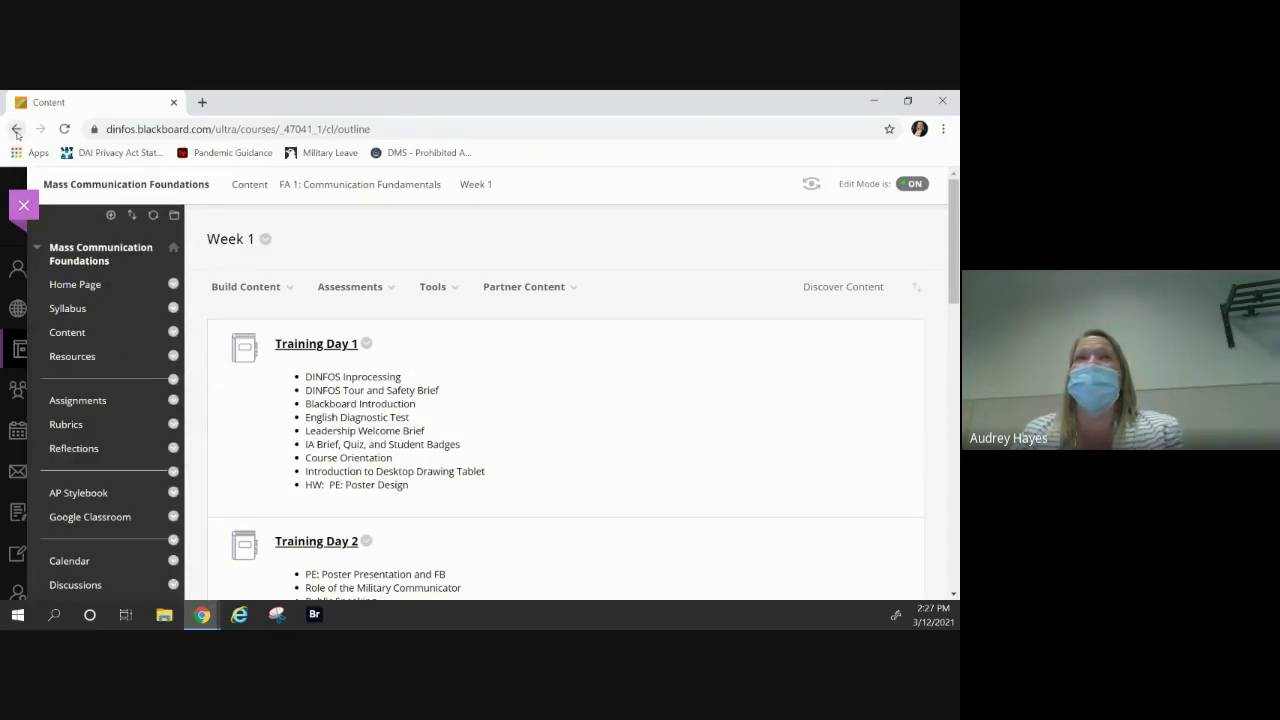
Go back to the Content area, view the FA 1: Communication Fundamentals folder and its building options, and return to Content.
left_click(106, 335)
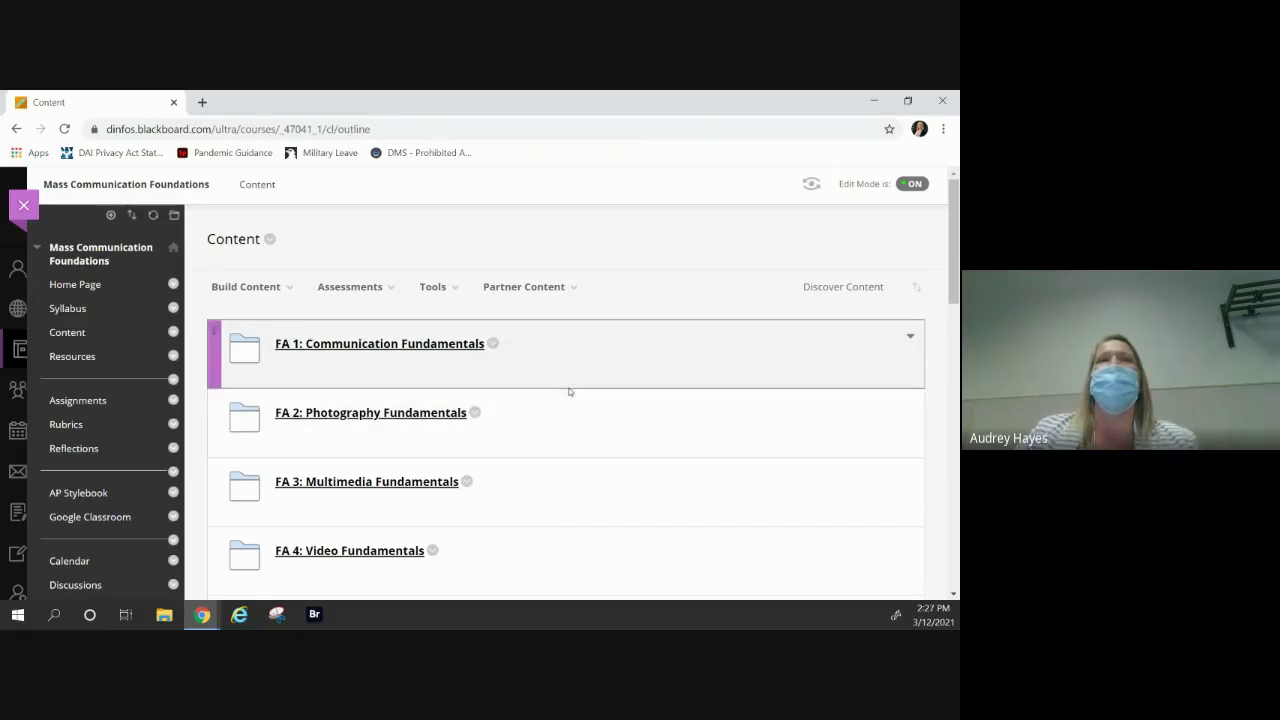
left_click(412, 344)
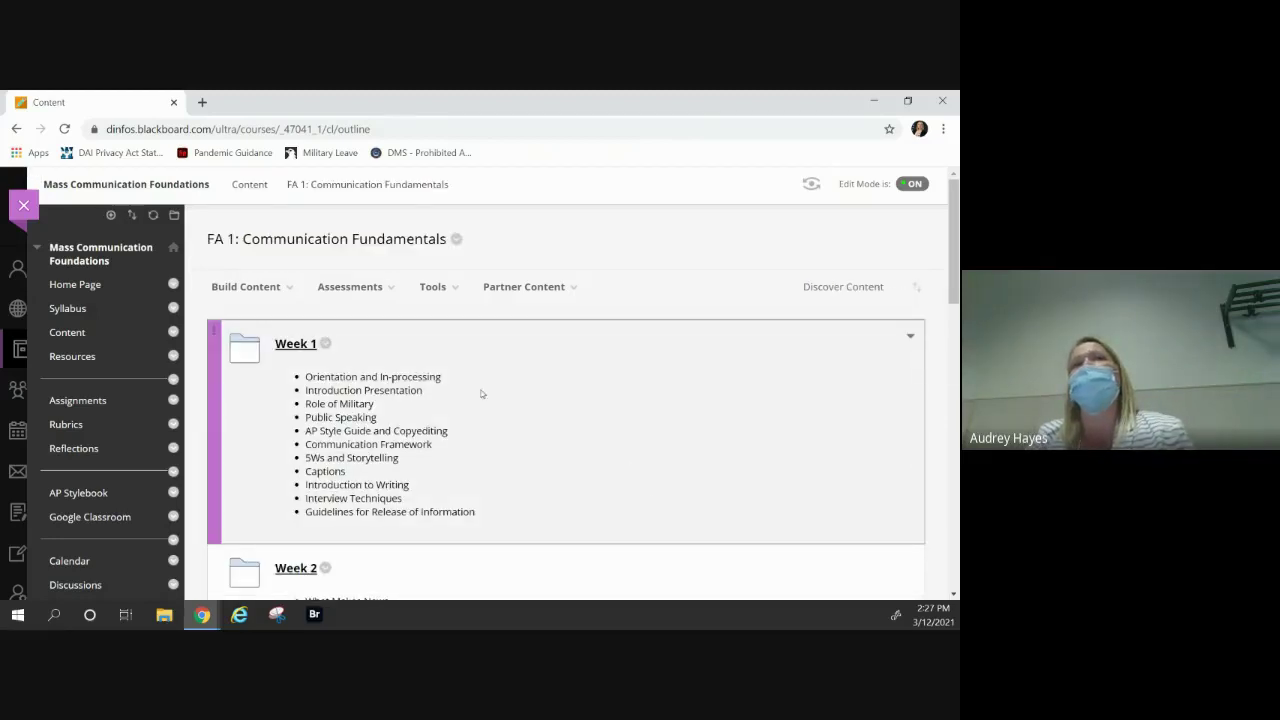
left_click(245, 286)
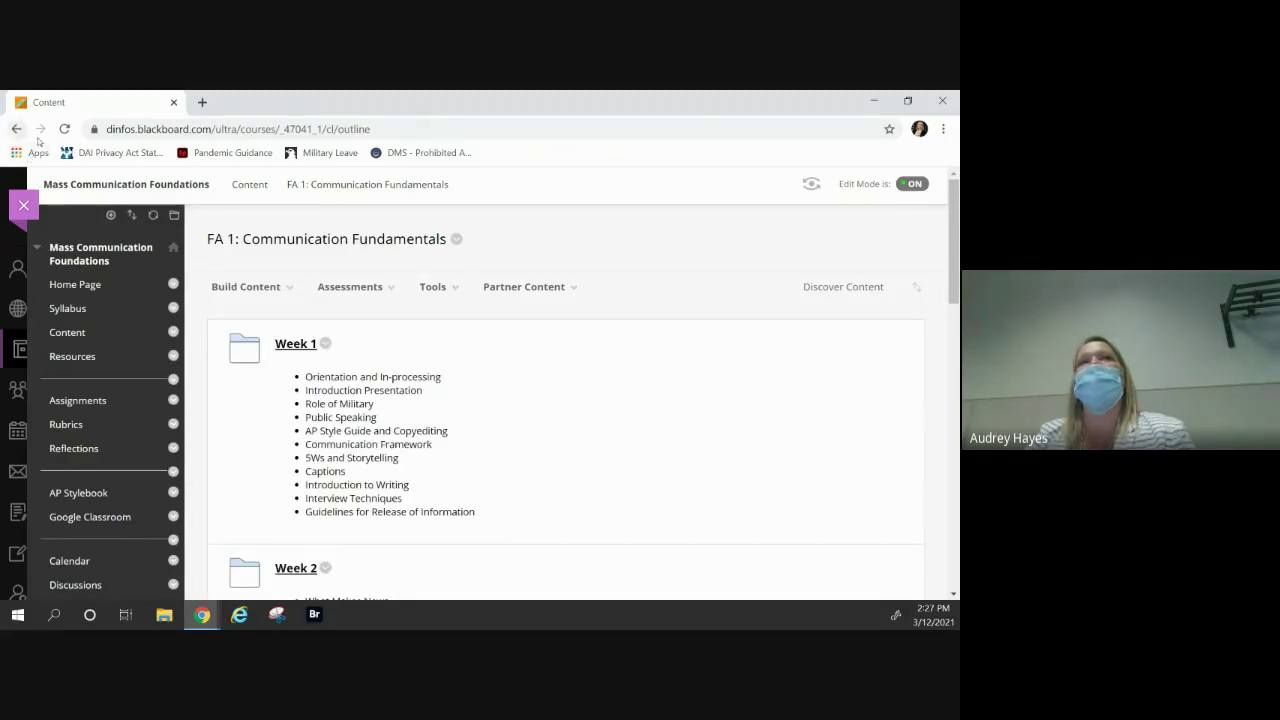
left_click(243, 186)
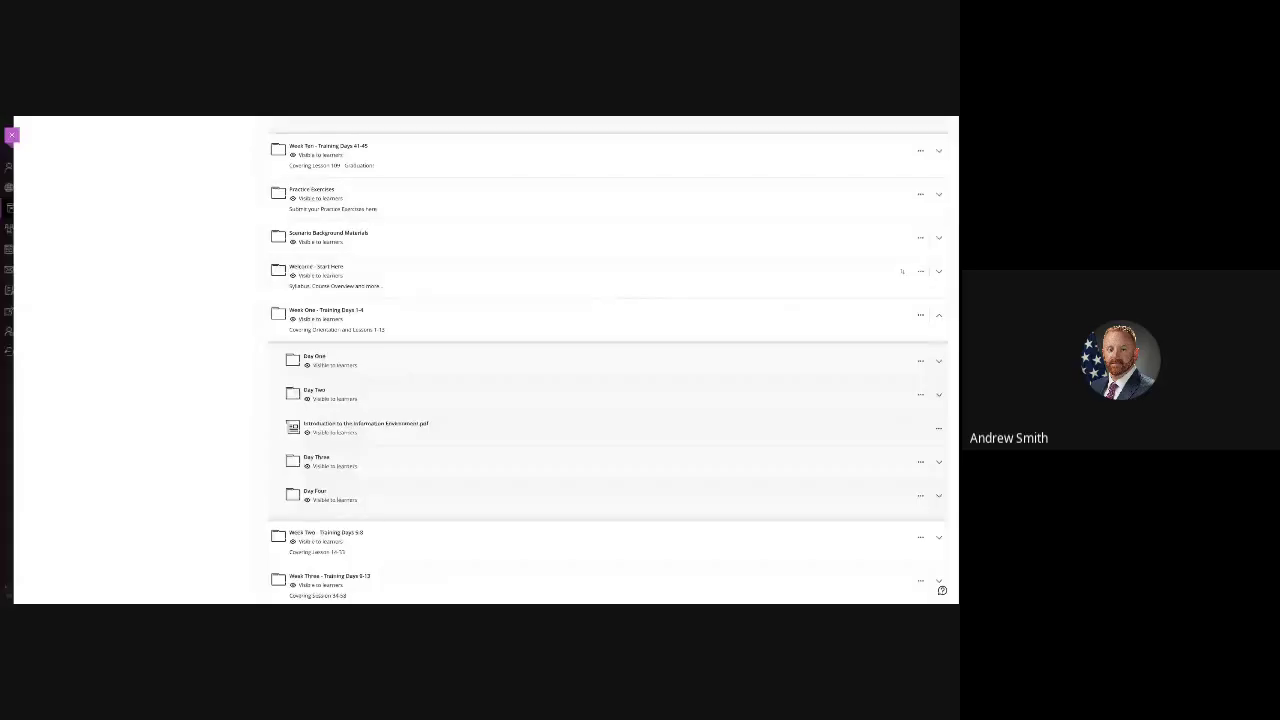
Browse the Ultra course's content list and expand the Day One and Day Three folders under Week One - Training Days 1-4.
scroll(199, 196, "up", 10)
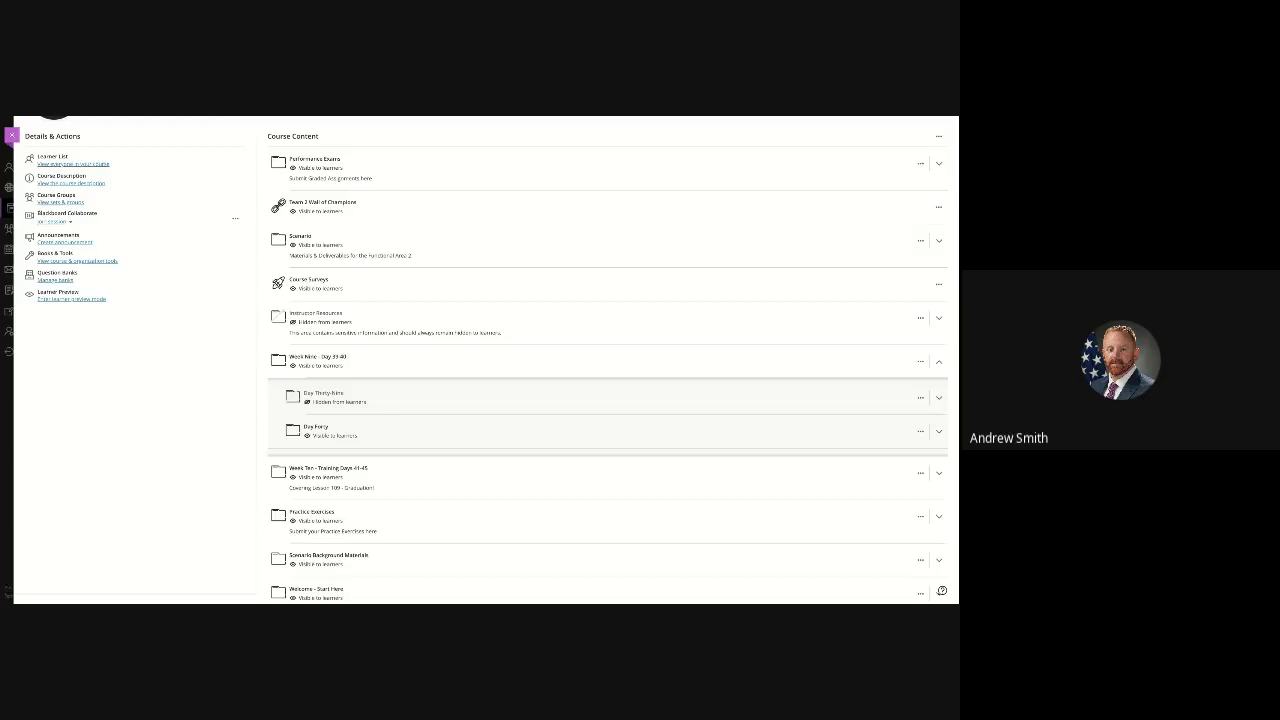
scroll(461, 272, "down", 3)
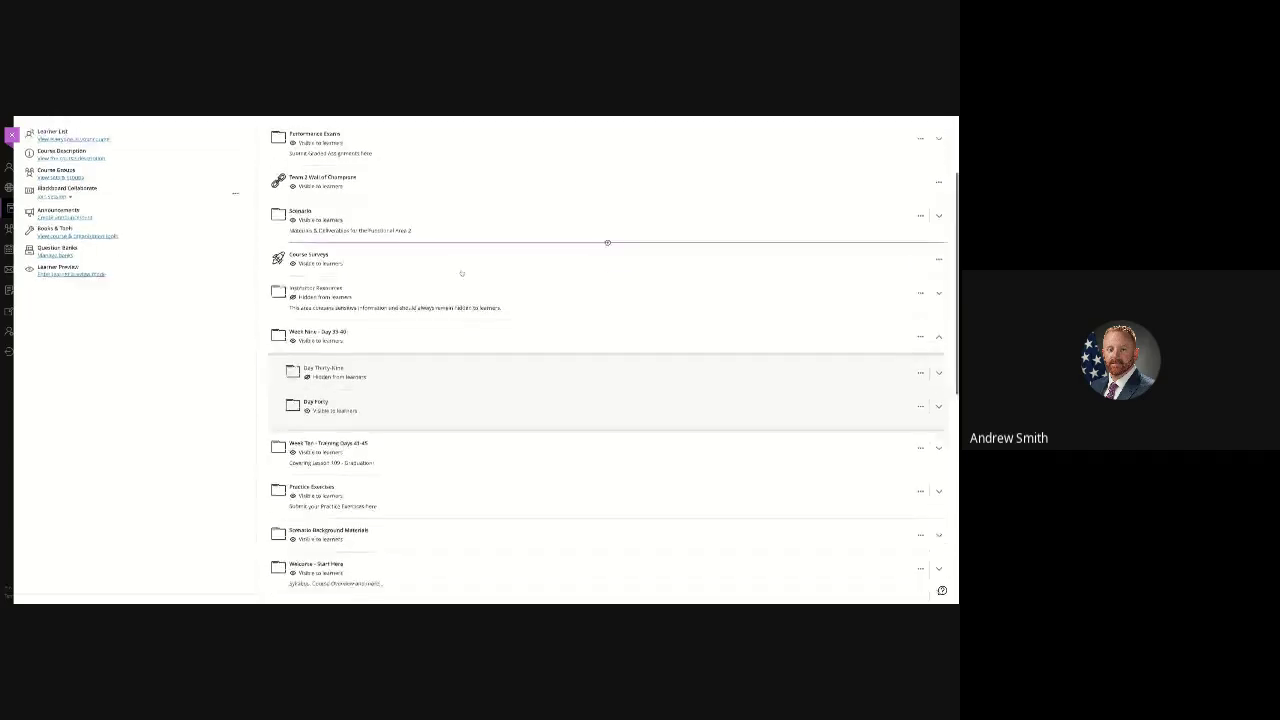
scroll(461, 272, "down", 4)
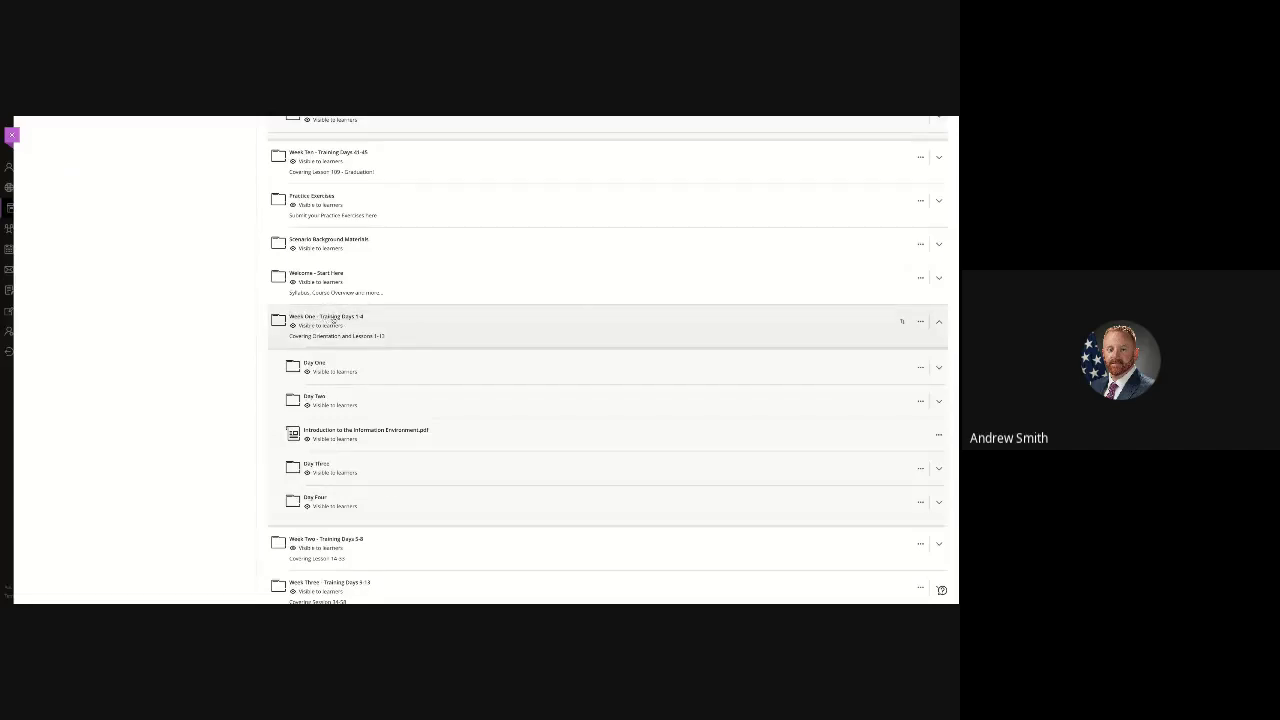
scroll(357, 318, "down", 1)
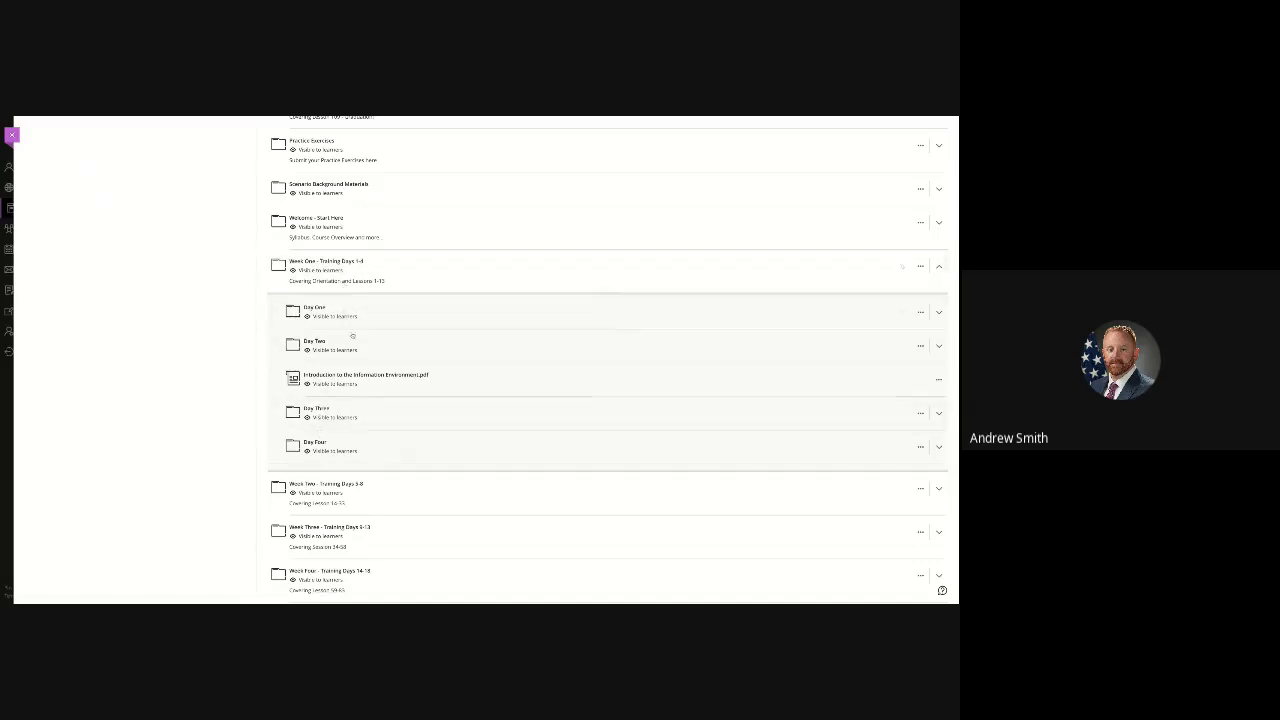
scroll(600, 340, "down", 1)
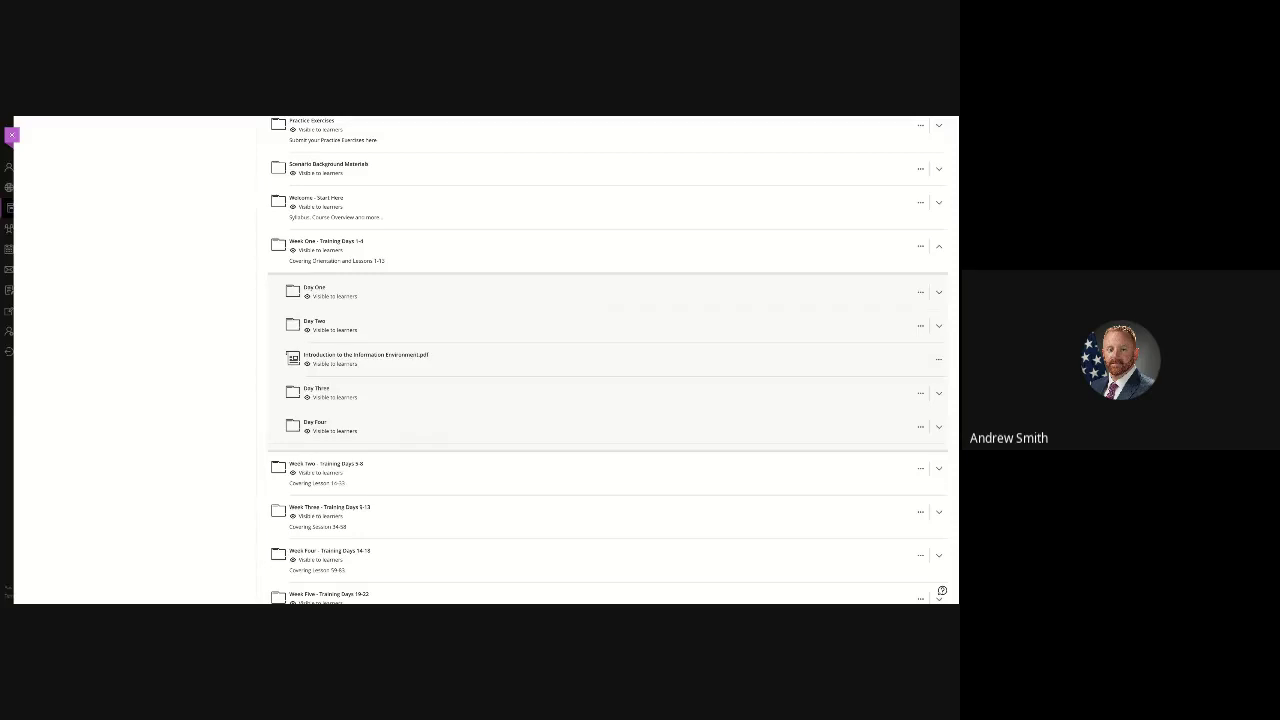
scroll(608, 360, "up", 1)
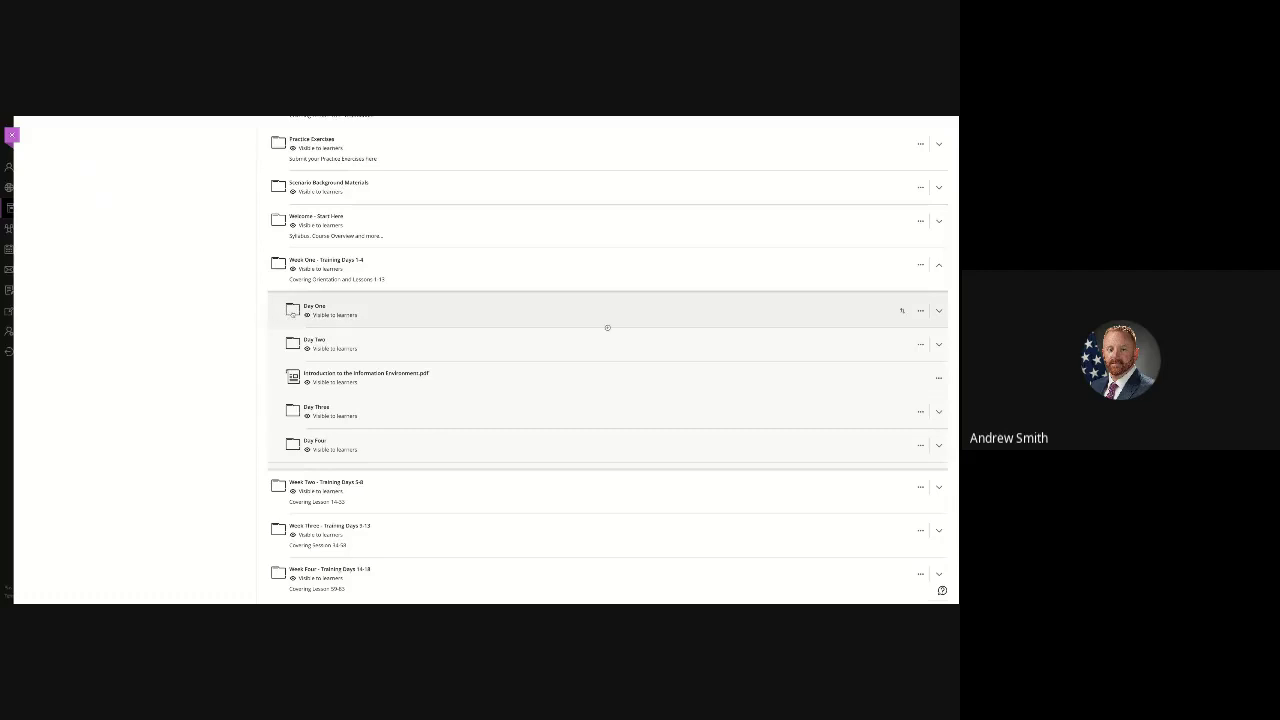
left_click(314, 307)
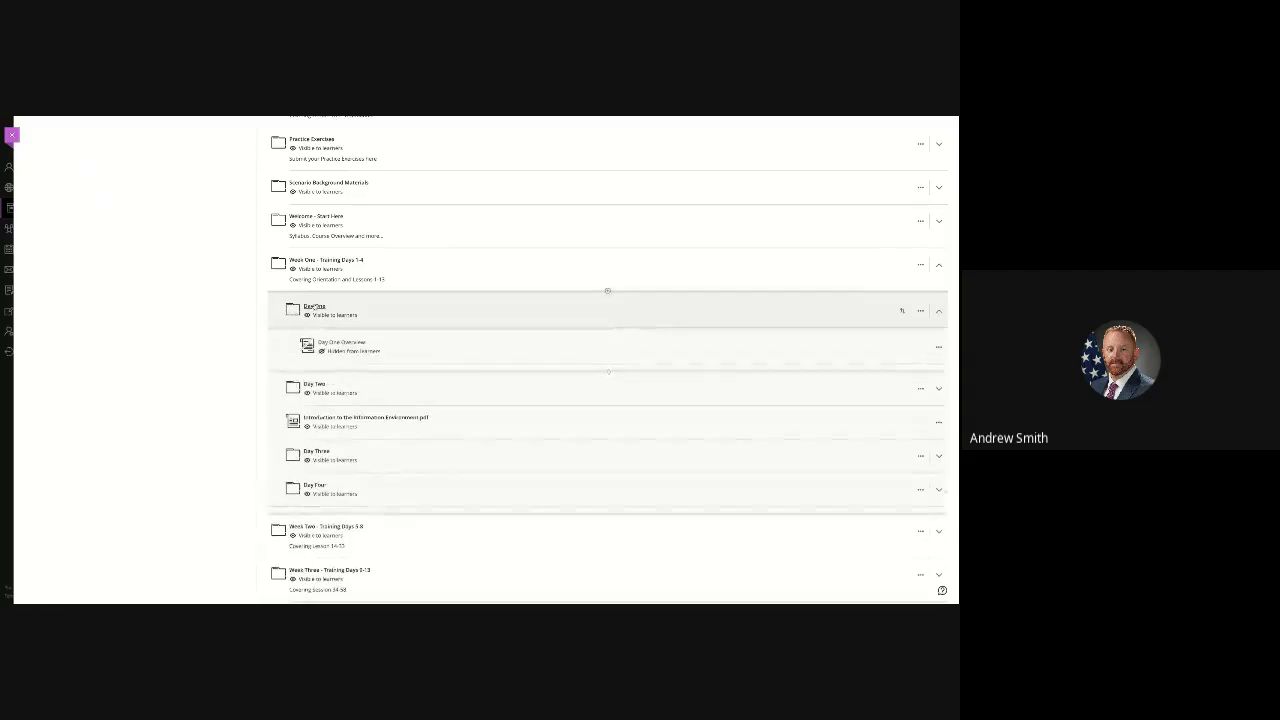
scroll(357, 321, "down", 2)
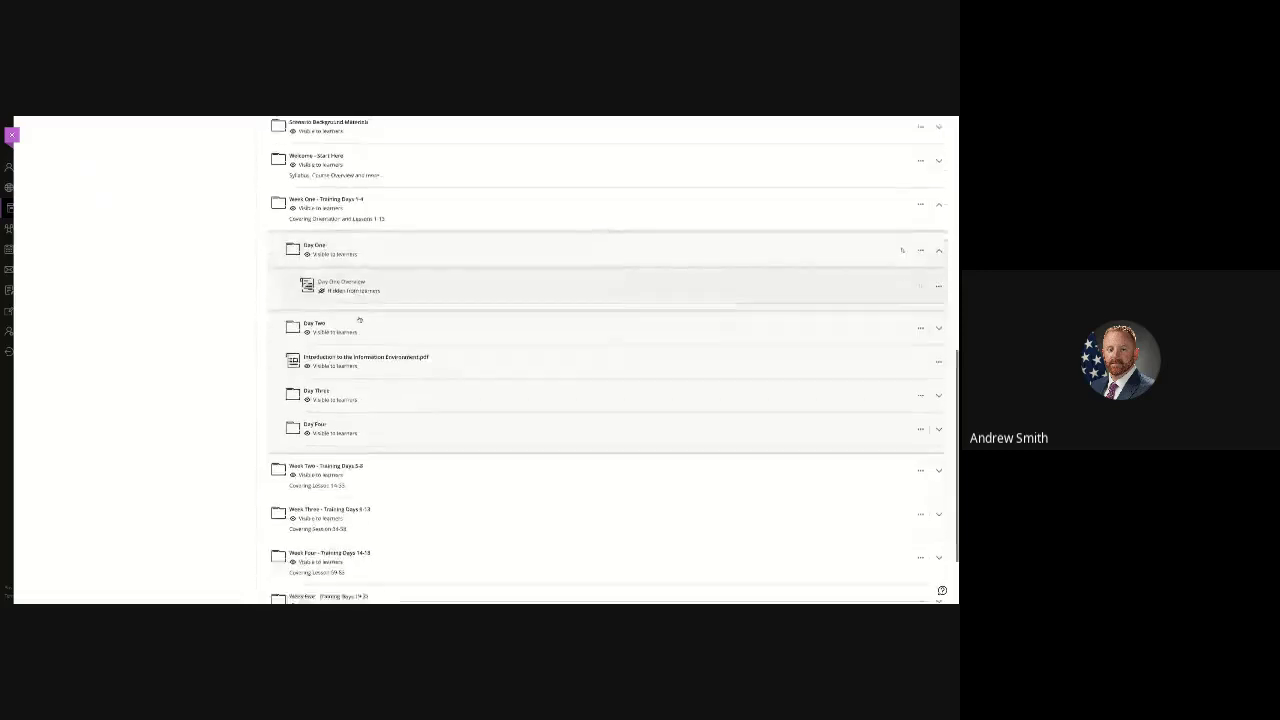
left_click(318, 369)
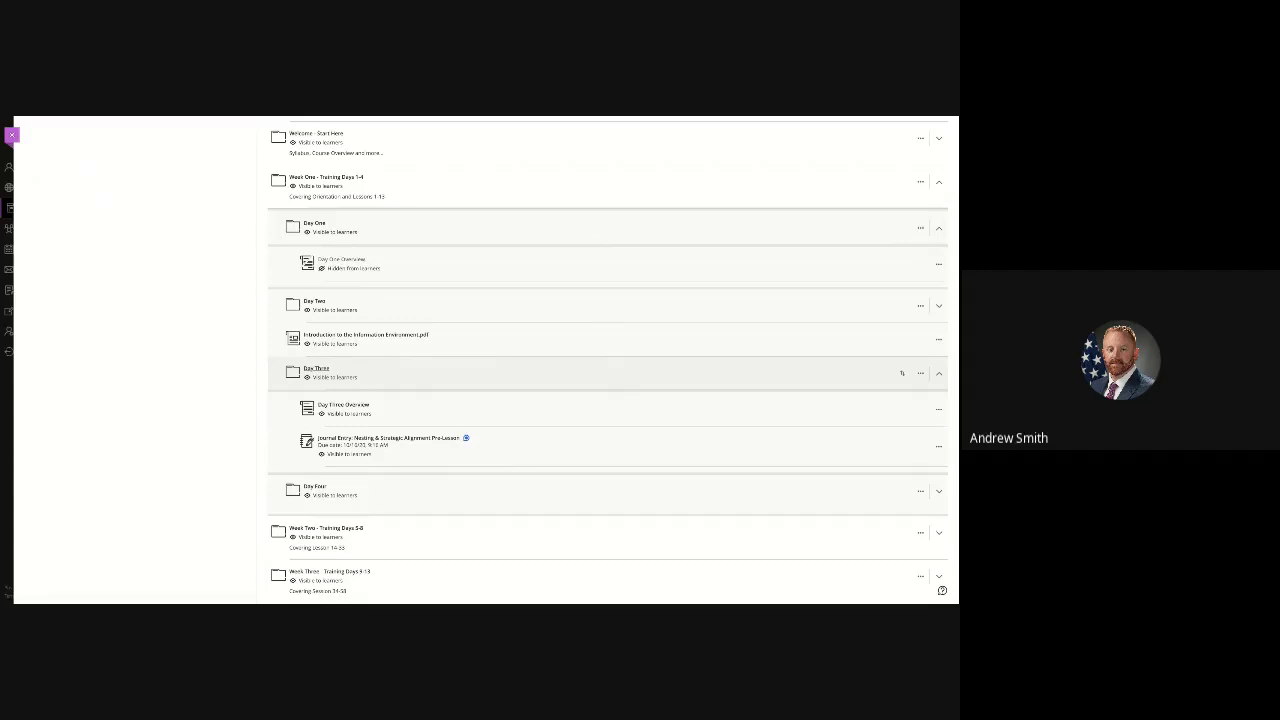
Open the Day Three Overview document and examine its schedule, readings, assignments due and instructor handouts.
left_click(342, 407)
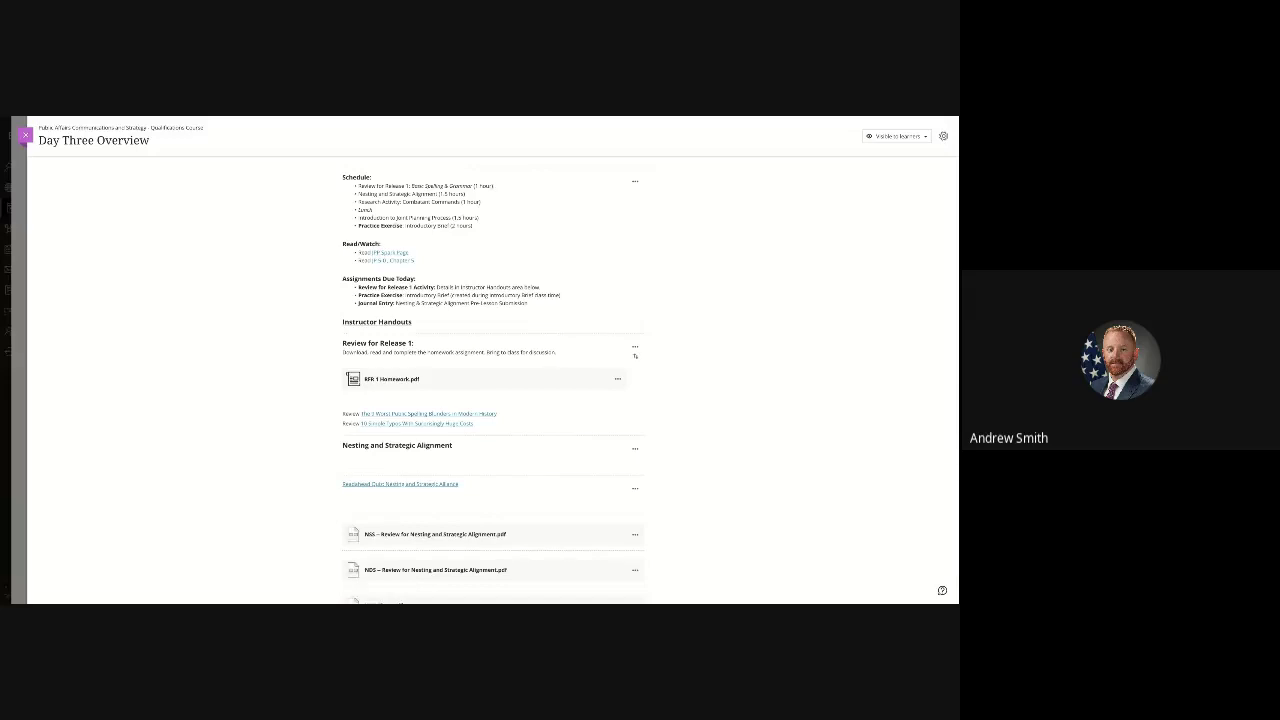
scroll(321, 397, "down", 1)
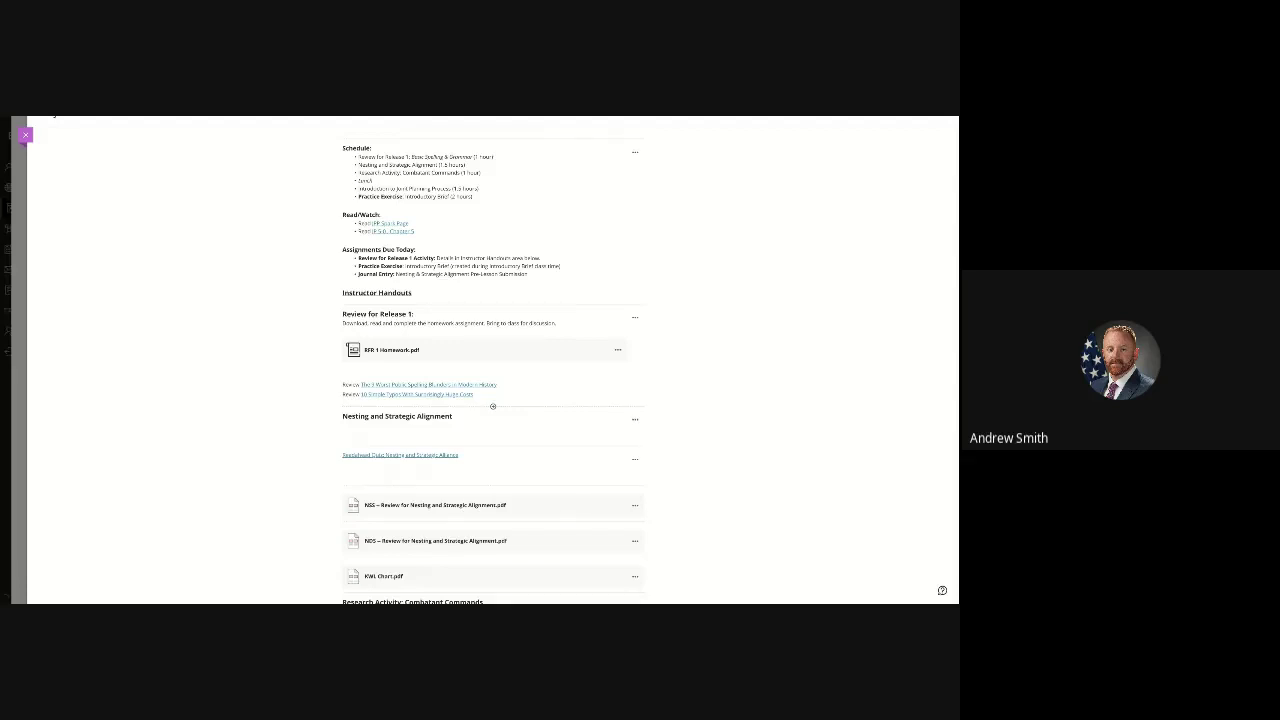
scroll(490, 400, "down", 4)
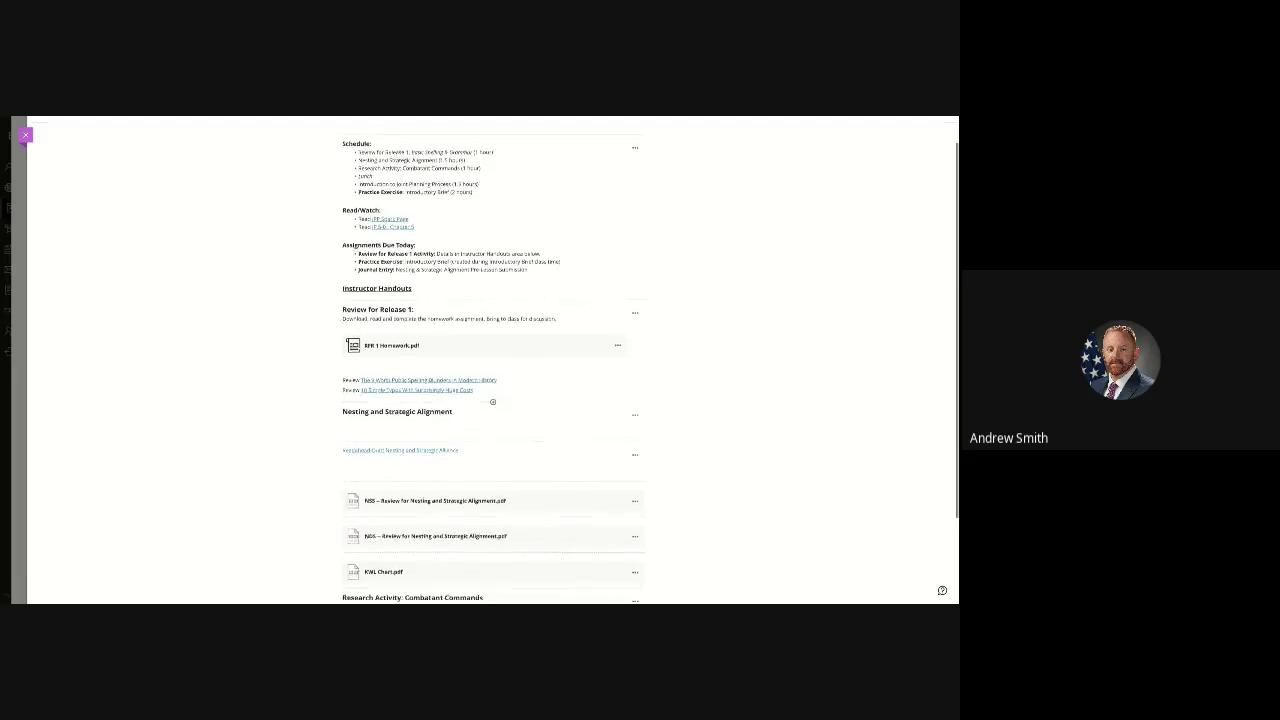